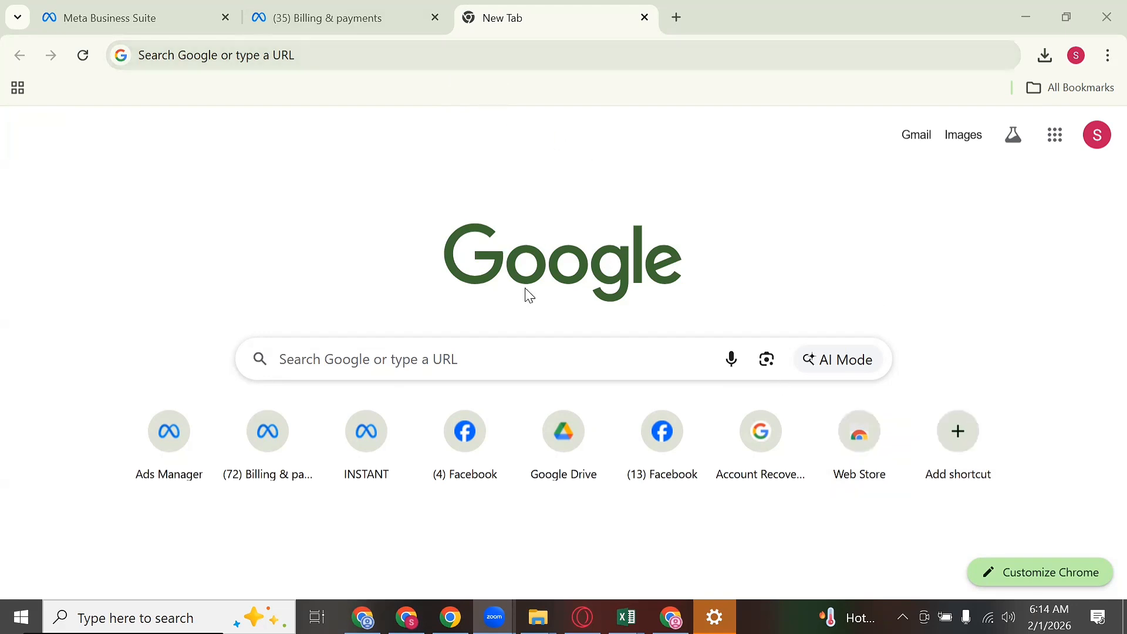
Step: Open Ads Manager from the new tab and start creating a new campaign
left_click(554, 184)
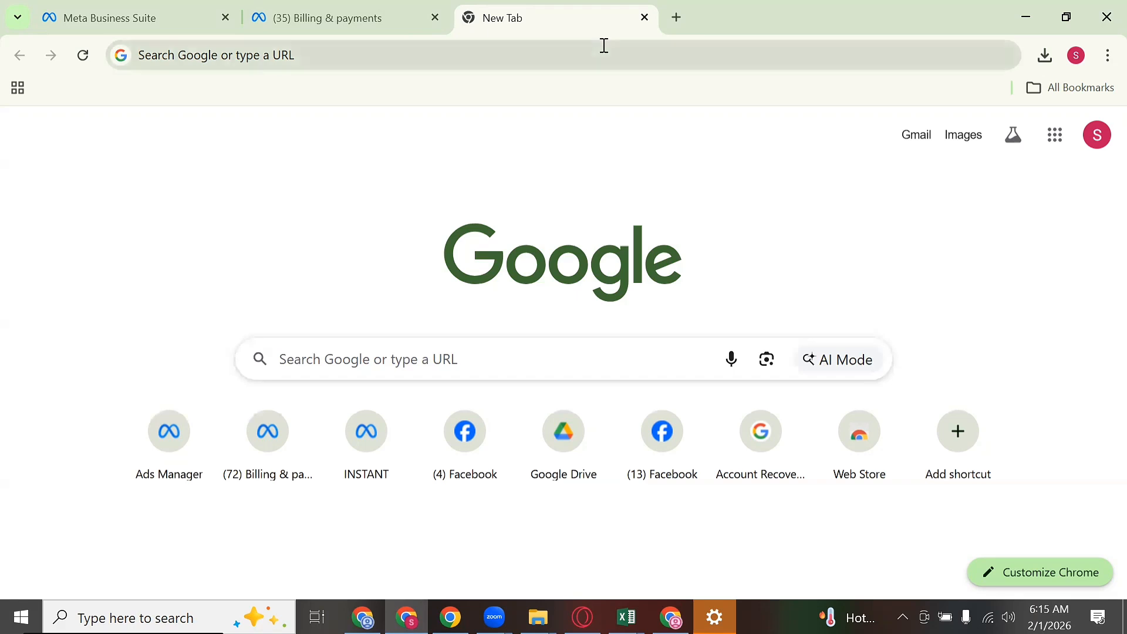
left_click(196, 445)
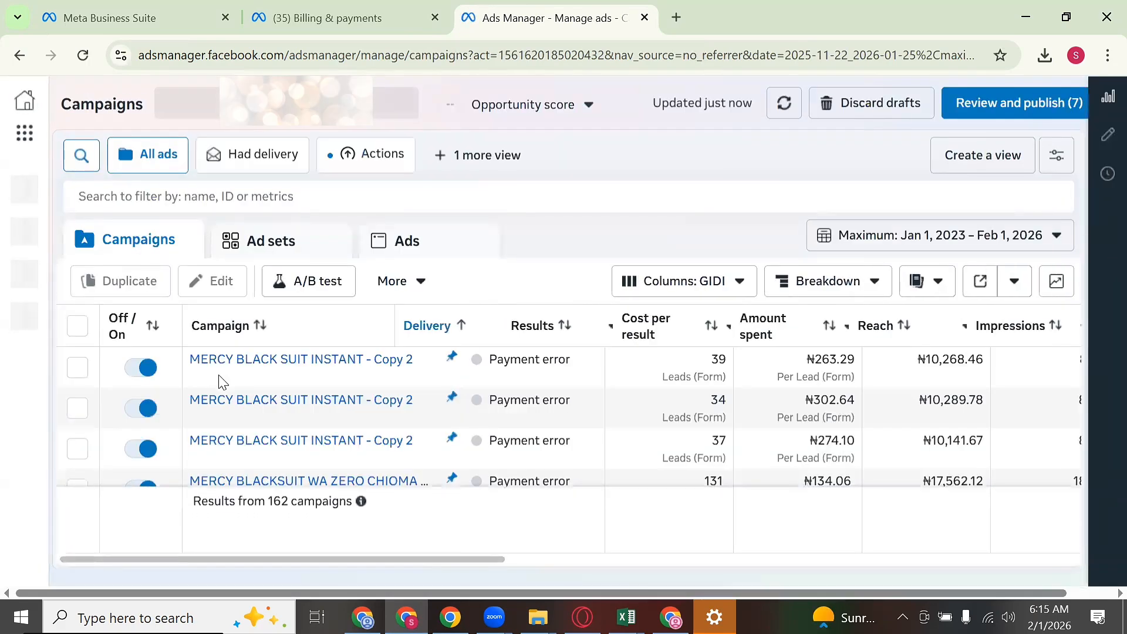
mouse_move(220, 382)
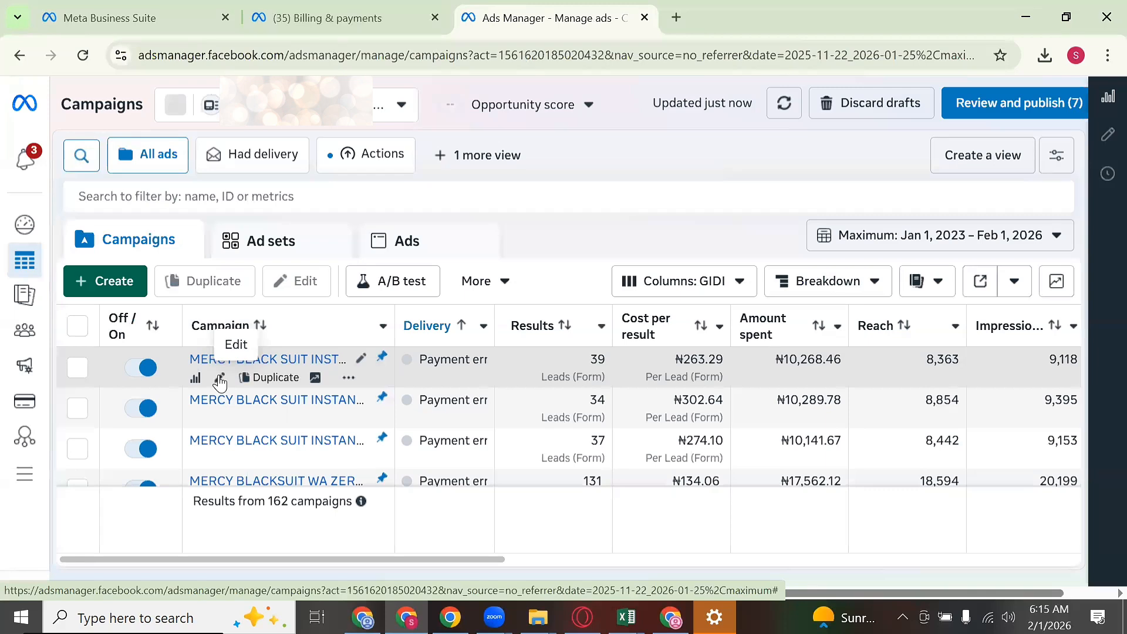
left_click(136, 283)
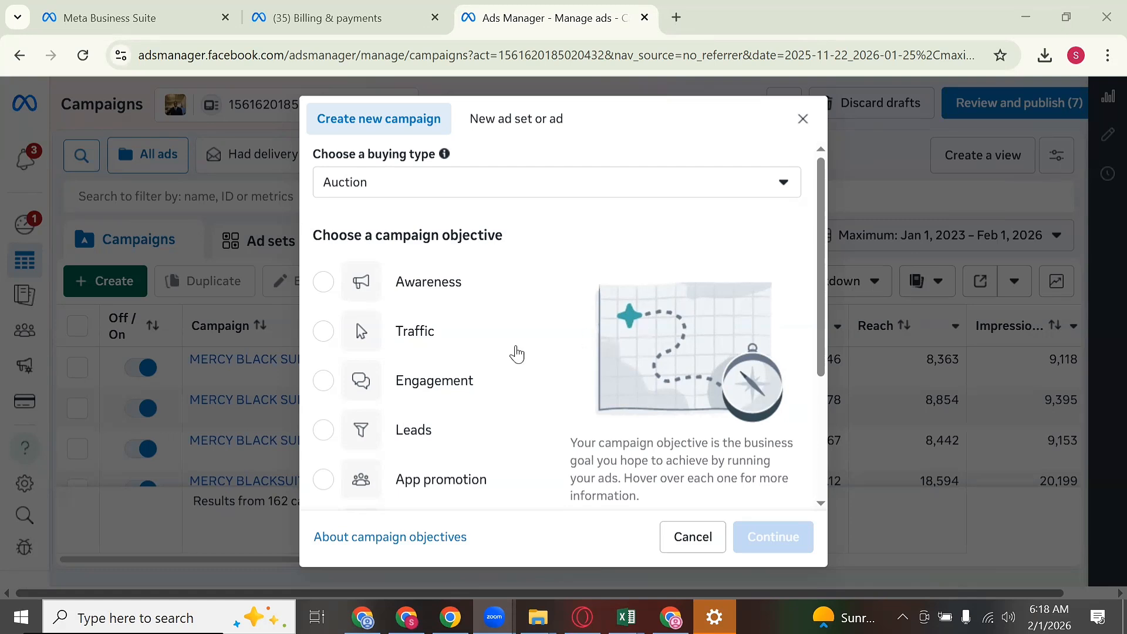
Step: Pick Leads from the list of campaign objectives
mouse_move(422, 380)
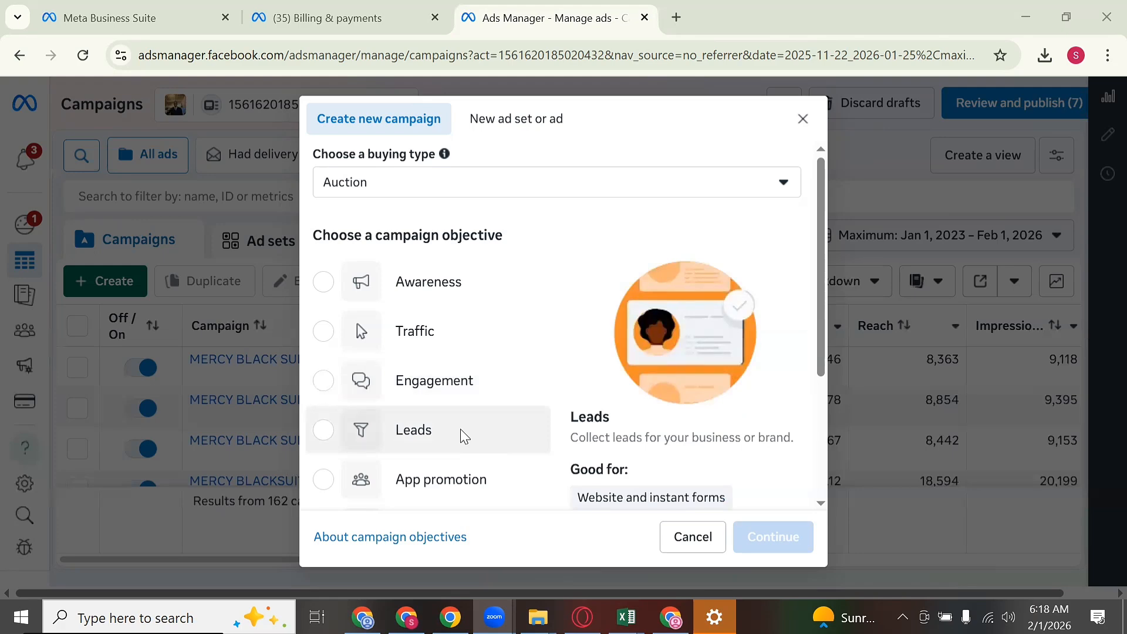
scroll(531, 419, "down", 3)
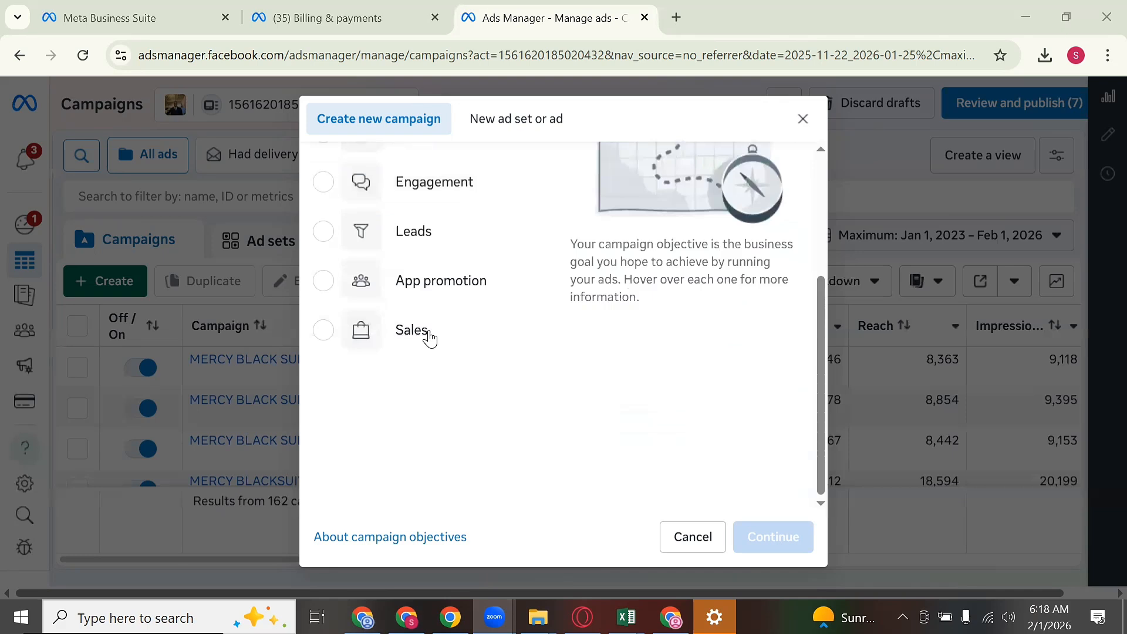
left_click(419, 252)
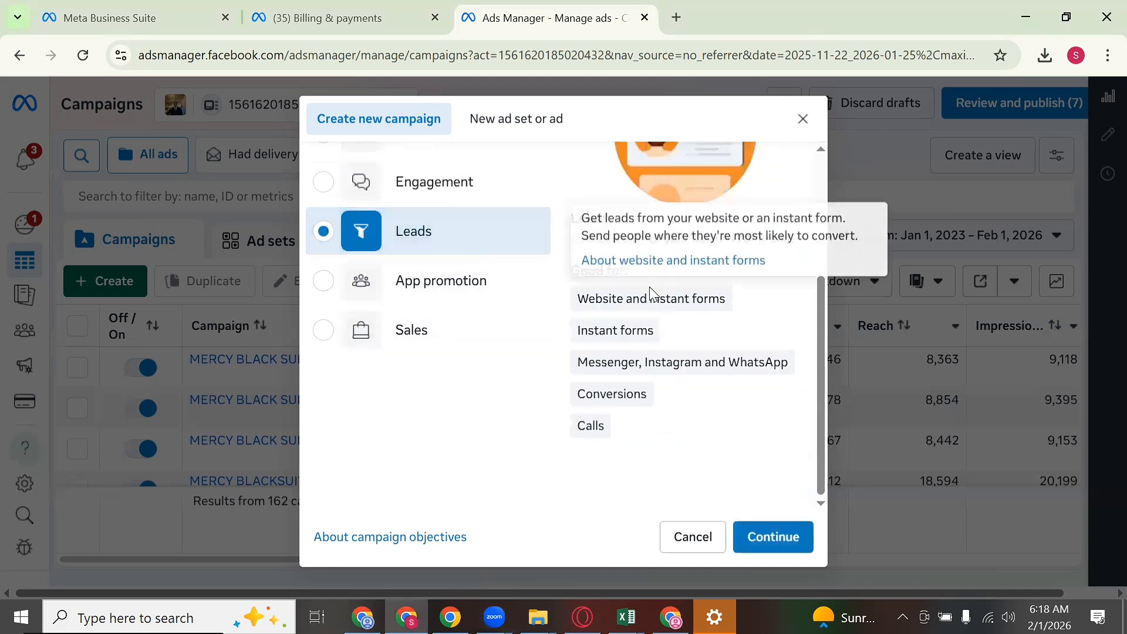
mouse_move(585, 353)
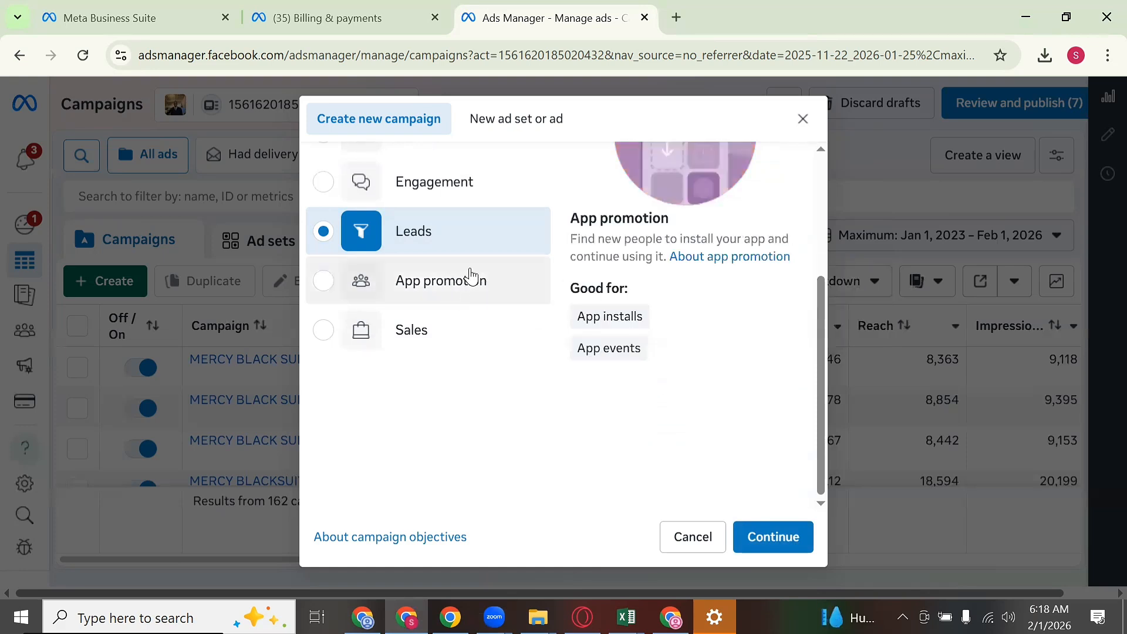
Step: Confirm Leads and continue with the Manual leads campaign setup
left_click(774, 518)
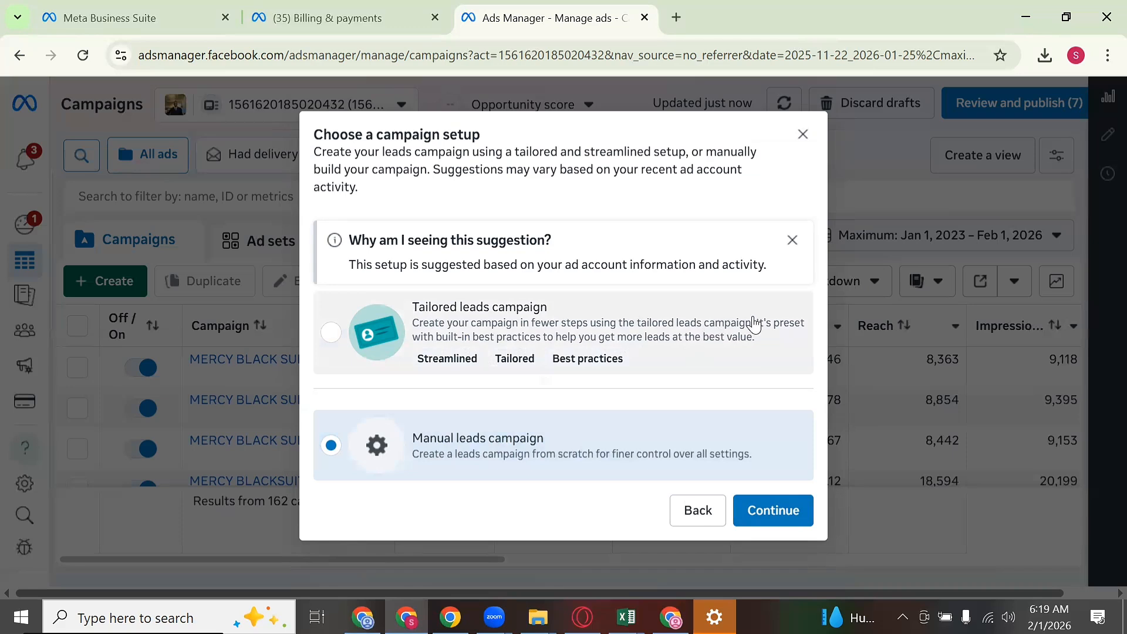
left_click(800, 524)
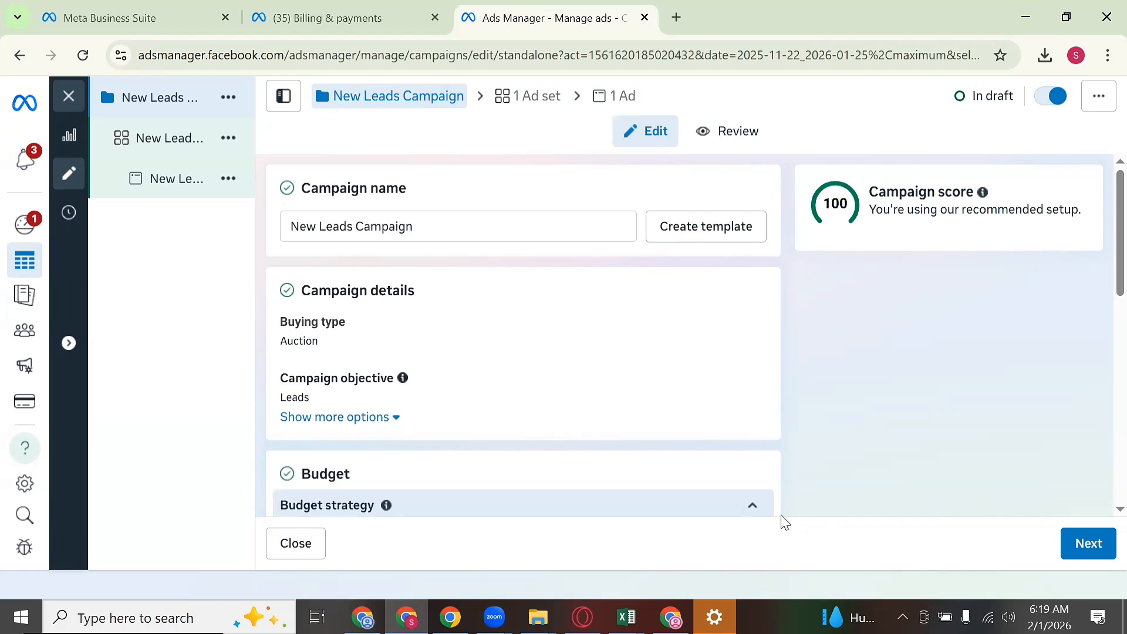
mouse_move(715, 387)
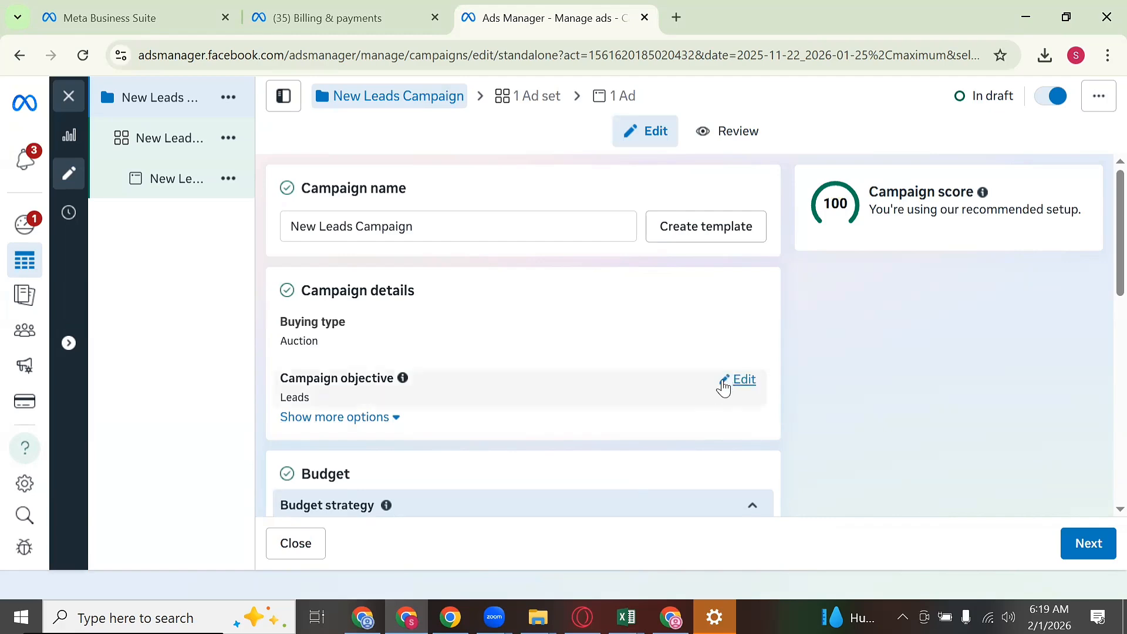
scroll(725, 384, "down", 6)
scroll(718, 393, "down", 2)
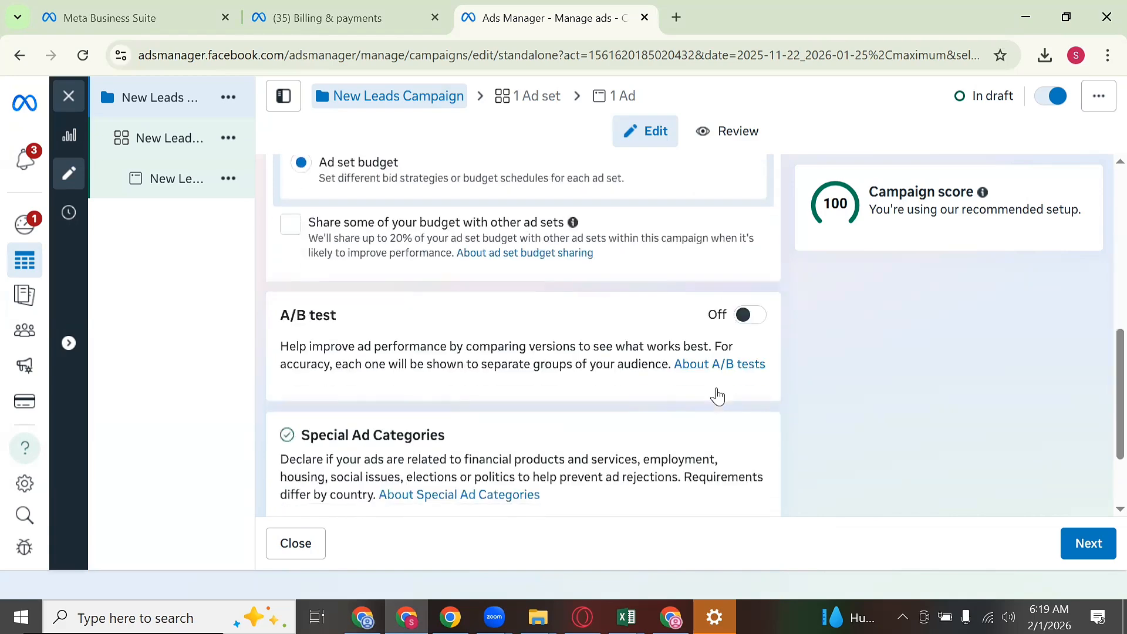
scroll(717, 388, "up", 6)
scroll(716, 382, "up", 2)
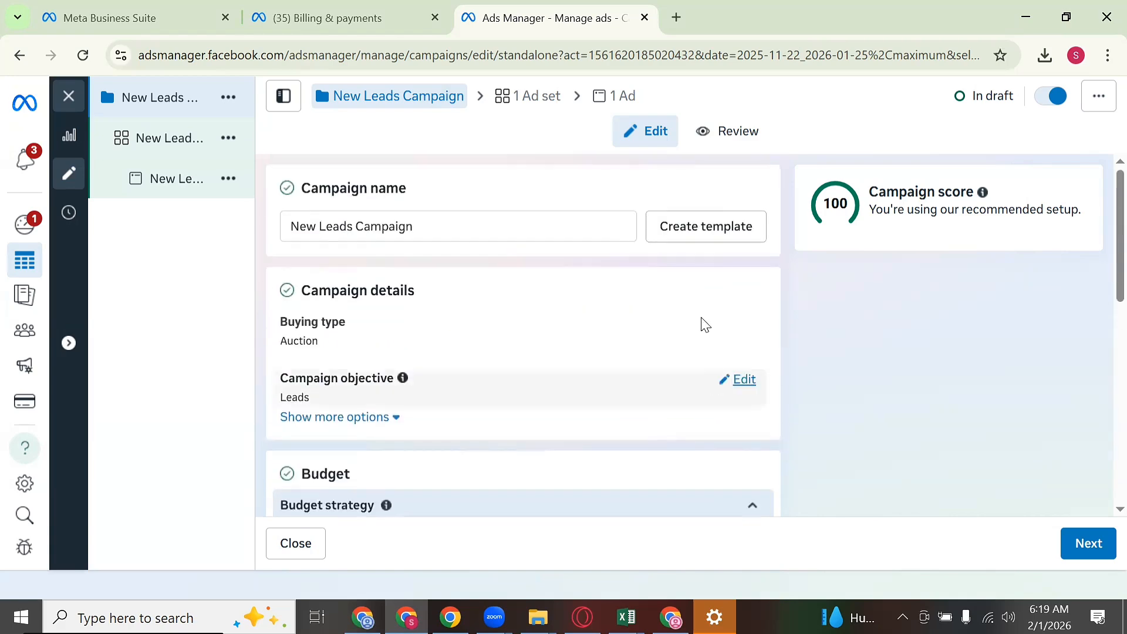
double_click(563, 227)
left_click(562, 227)
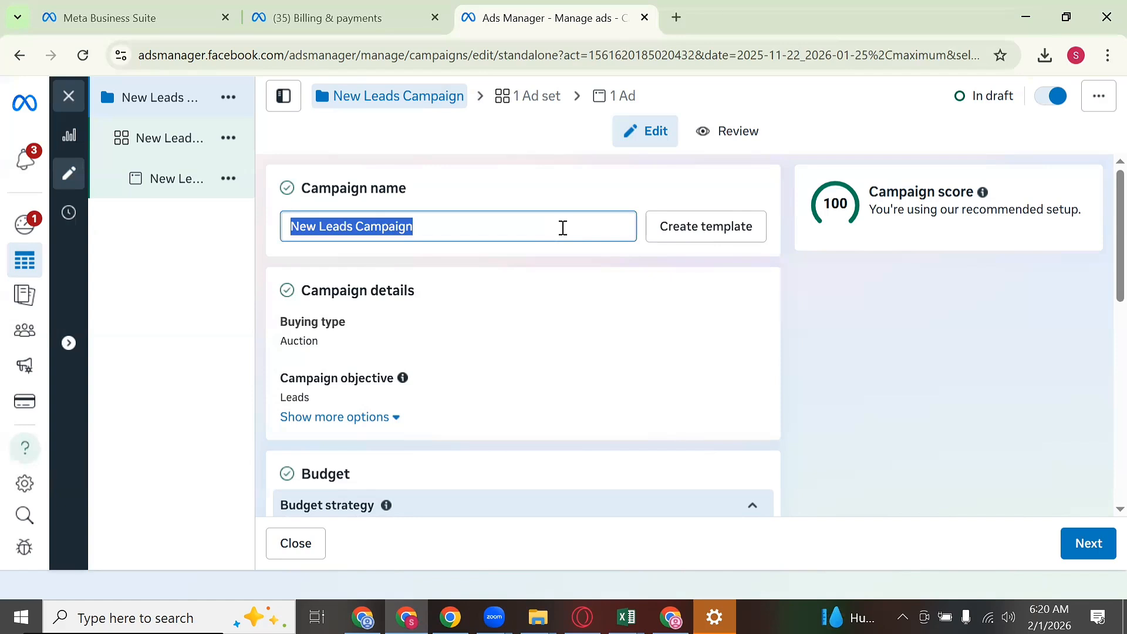
Step: Enter 'INSTANT FORM TEST AD' as the campaign name
type("INSTA")
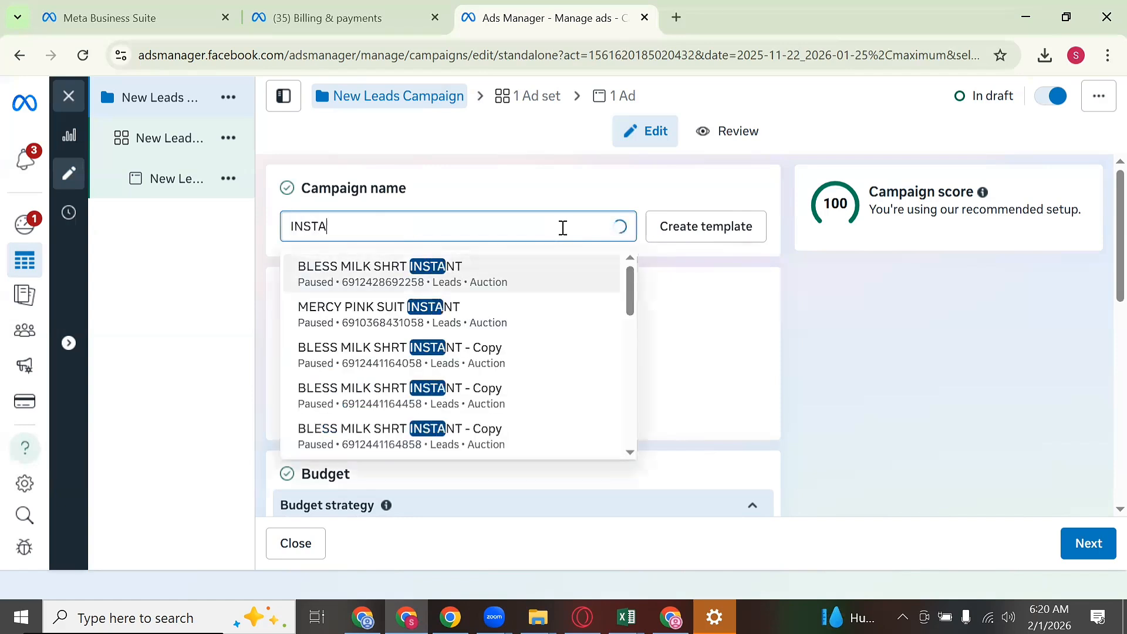
type("NT FORM TE")
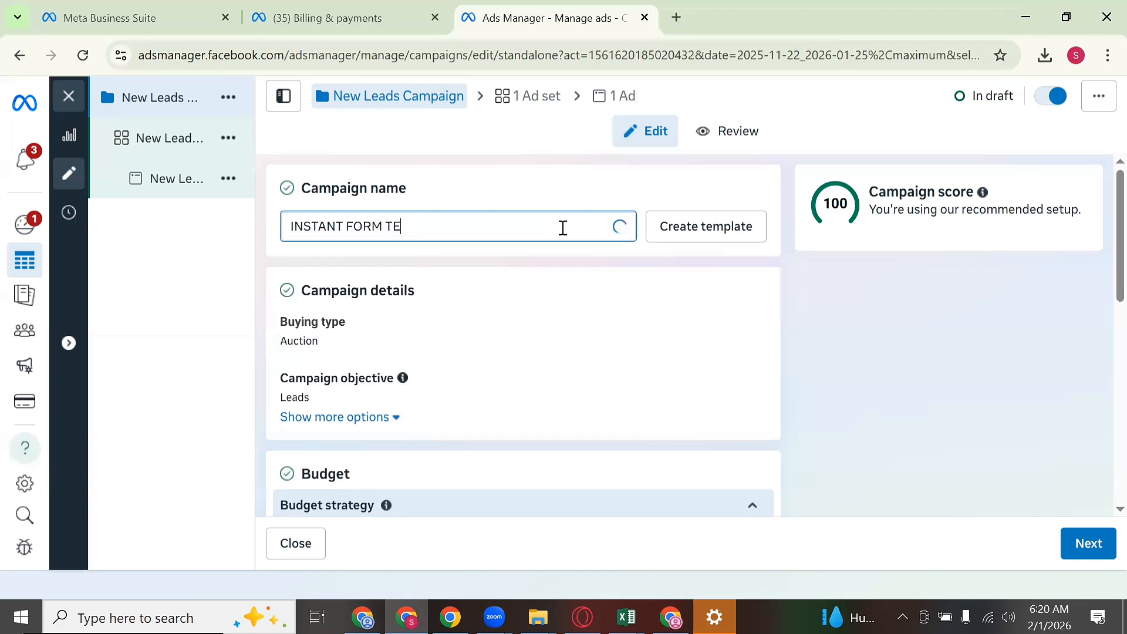
type("ST AD")
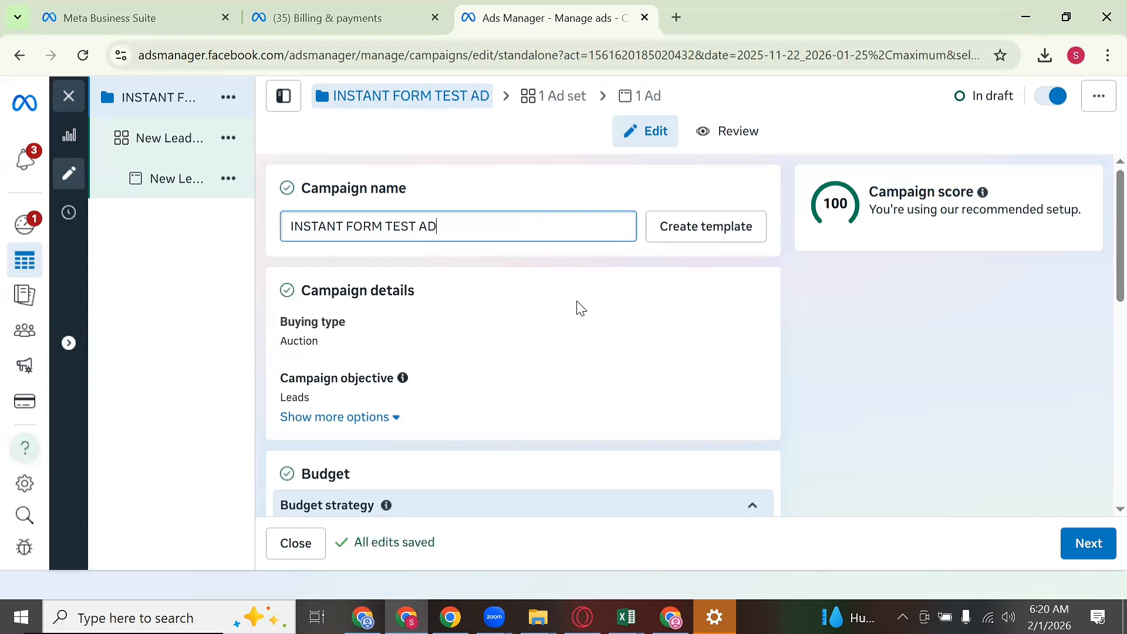
scroll(578, 317, "down", 3)
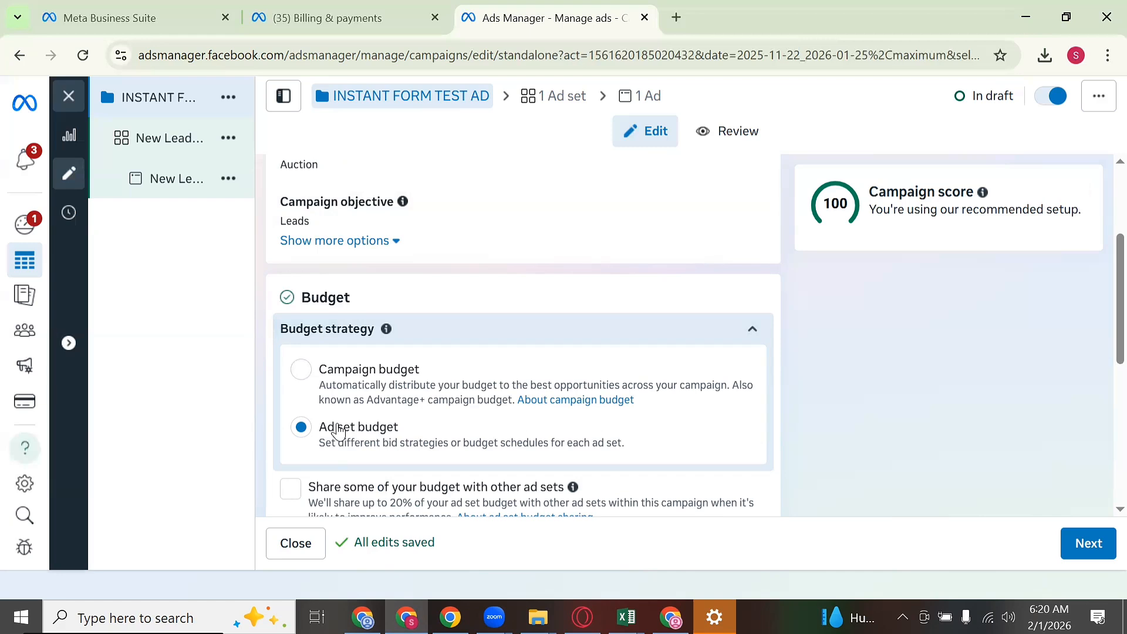
left_click(299, 368)
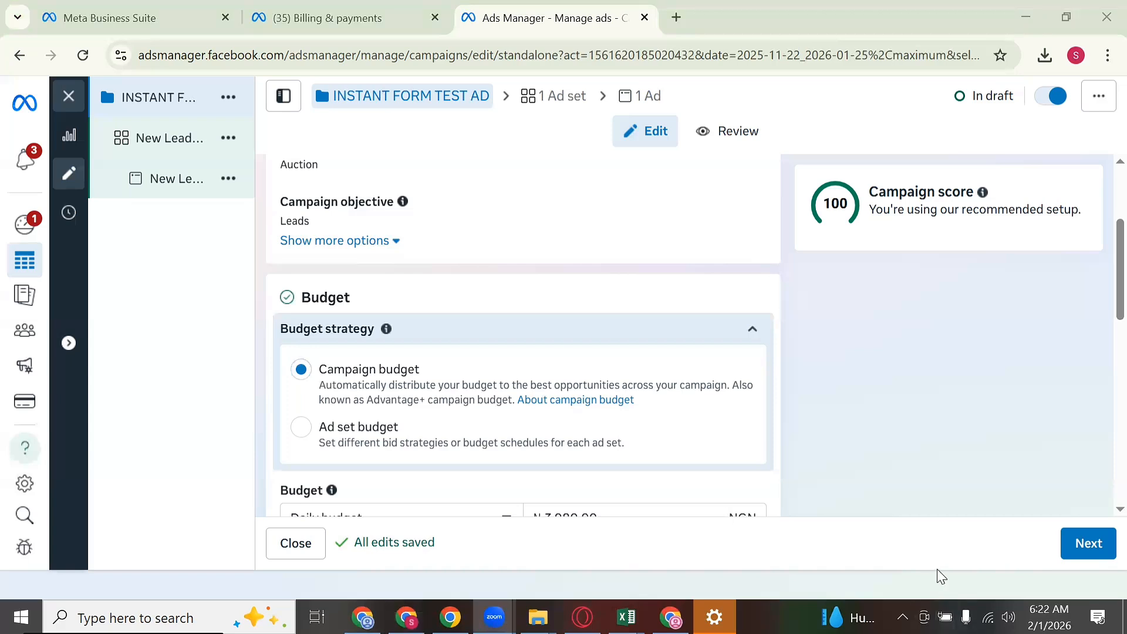
left_click(714, 308)
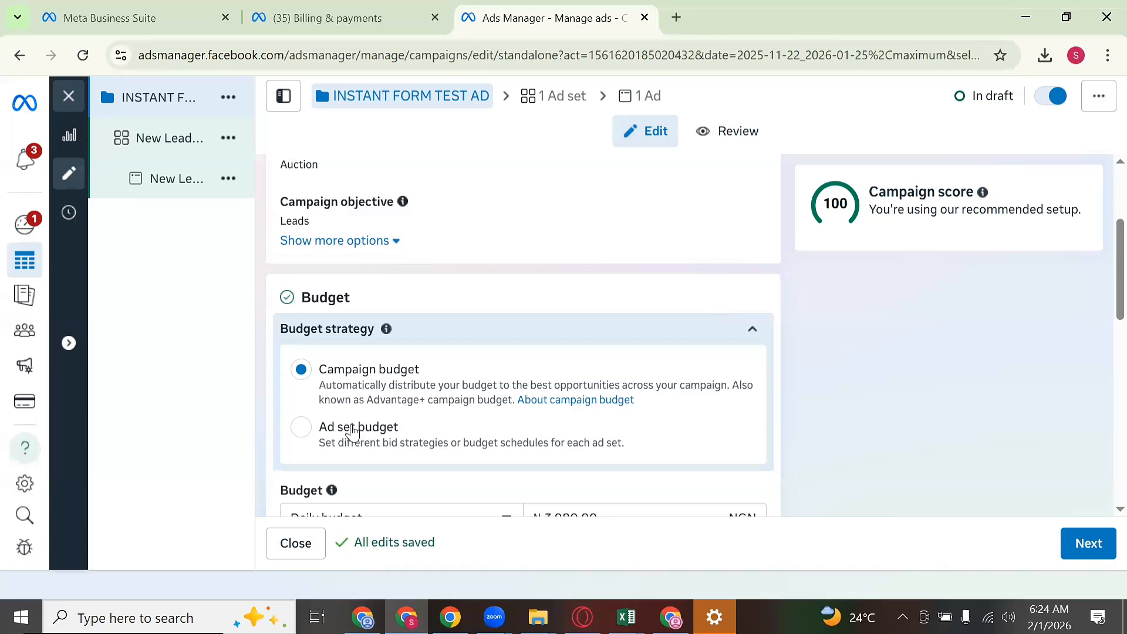
Step: Replace the campaign daily budget of 3980 with 20000 NGN
scroll(461, 373, "down", 8)
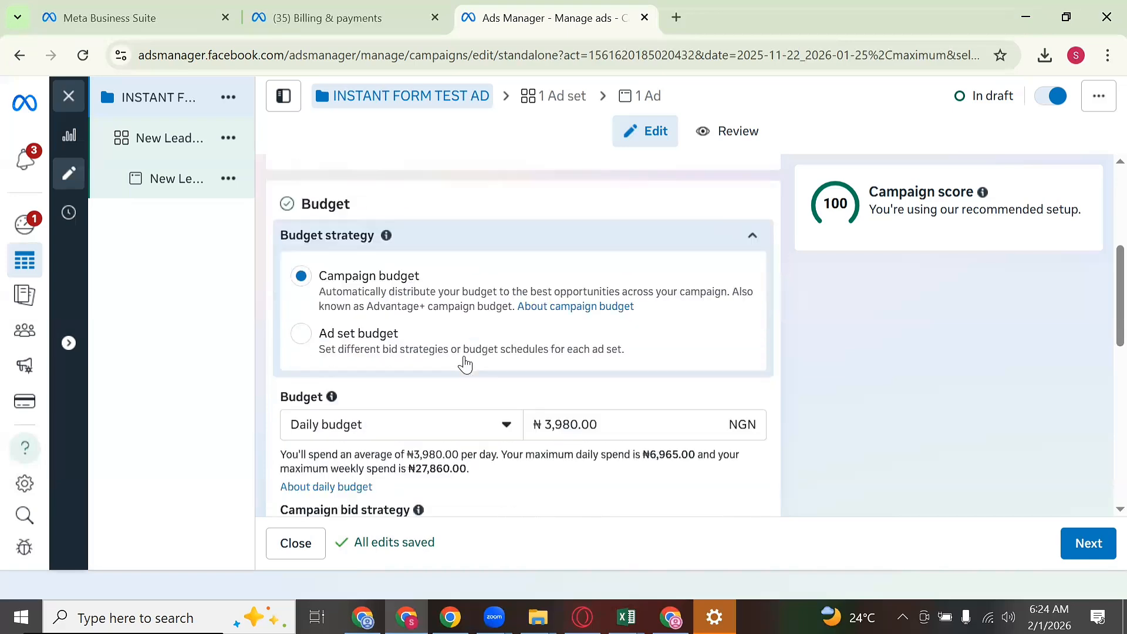
scroll(469, 352, "up", 4)
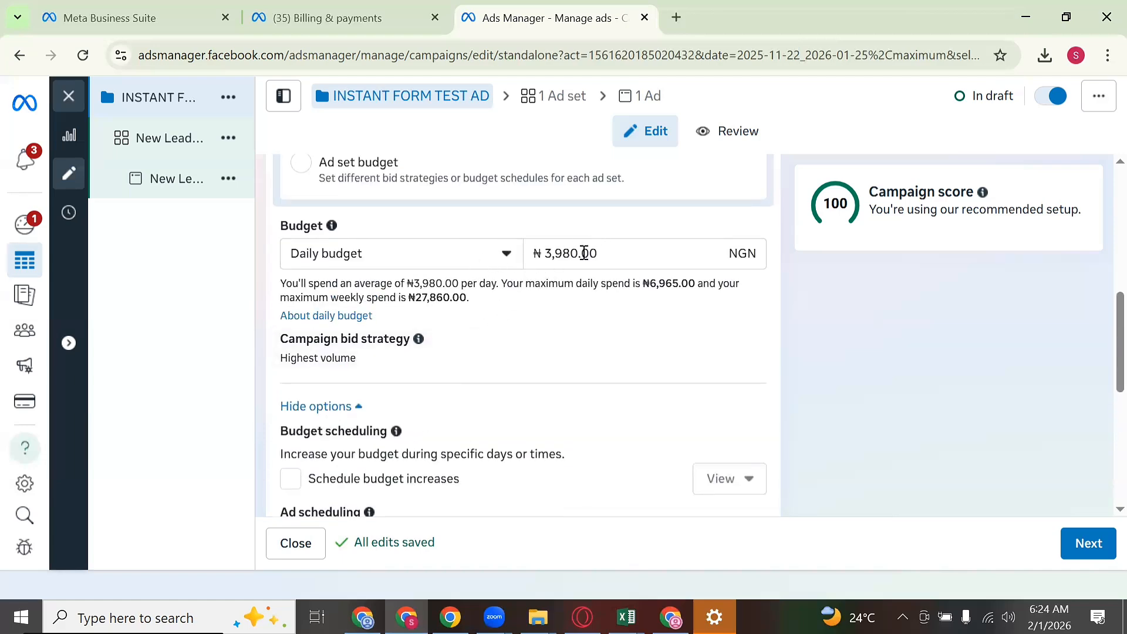
left_click(607, 250)
key("ctrl+a")
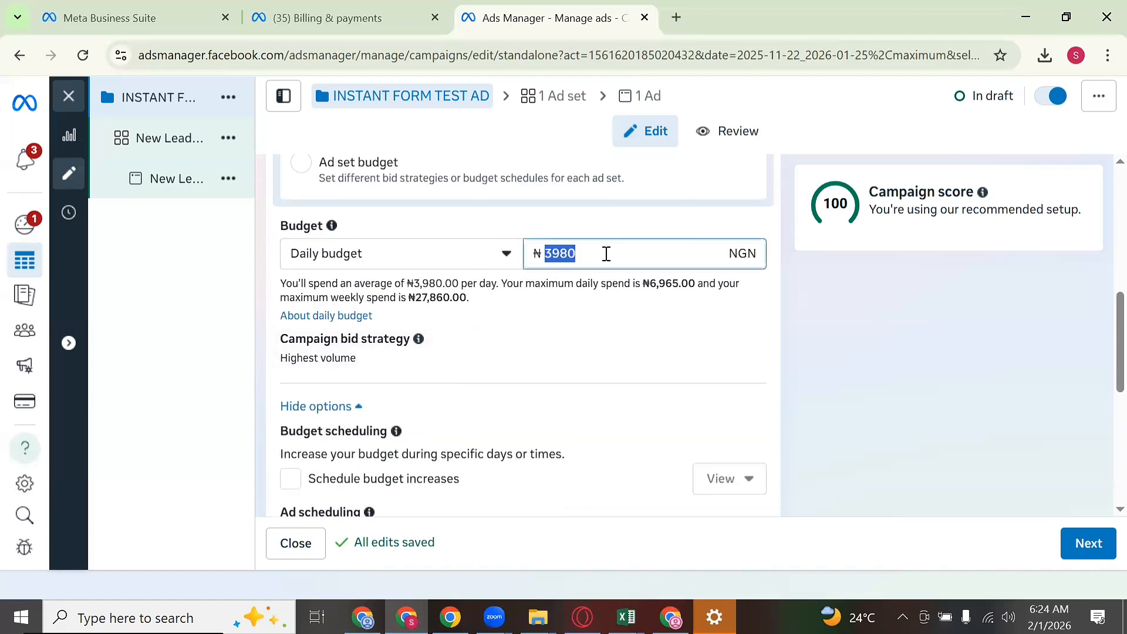
type("20000")
scroll(603, 254, "up", 2)
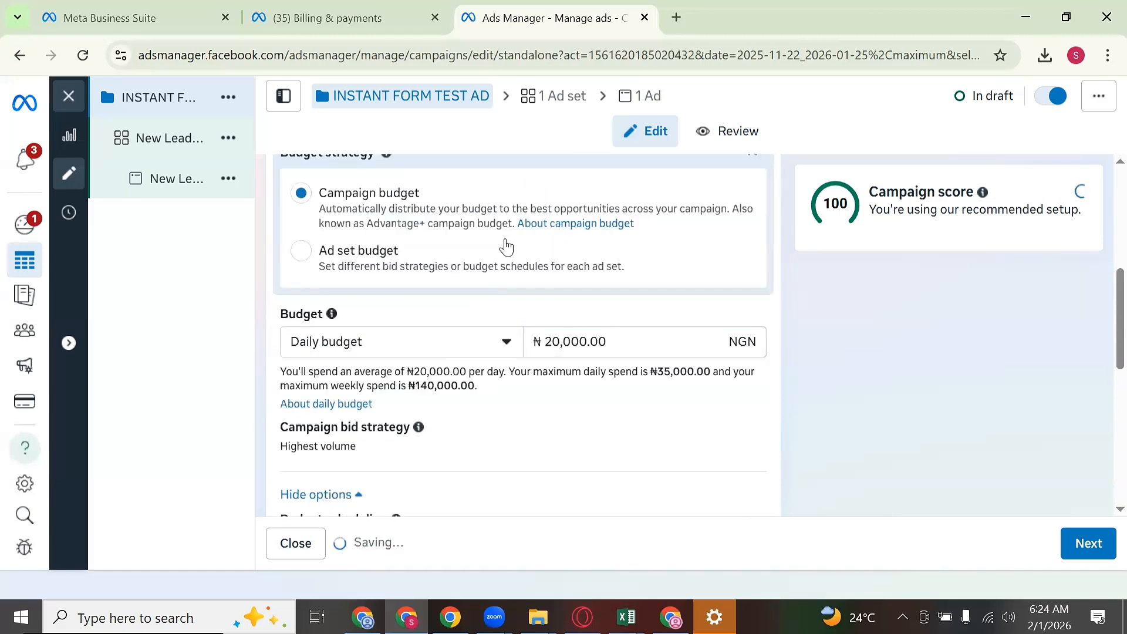
Step: Switch Budget strategy to the Ad set budget option and review the budget section
left_click(310, 258)
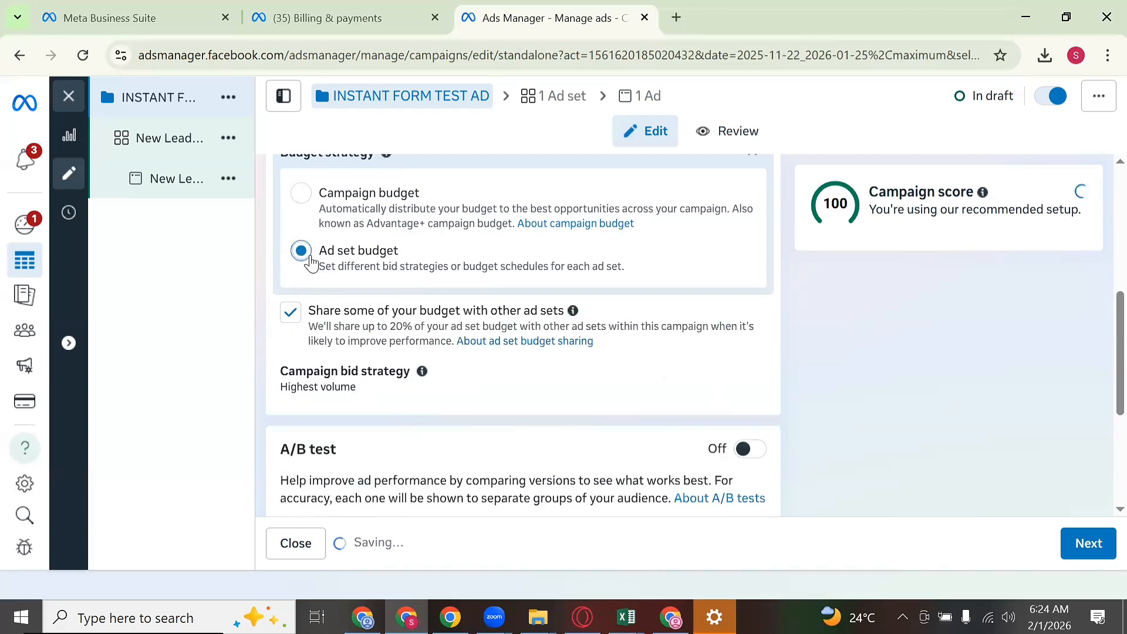
scroll(450, 322, "down", 3)
scroll(470, 323, "up", 3)
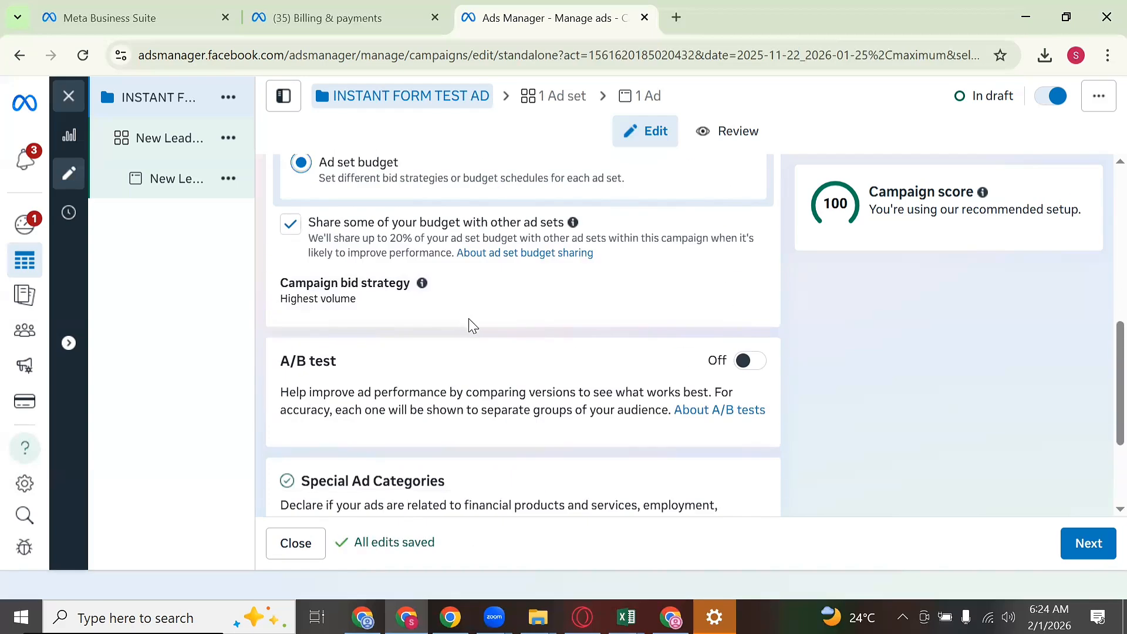
scroll(472, 322, "down", 1)
scroll(472, 323, "down", 4)
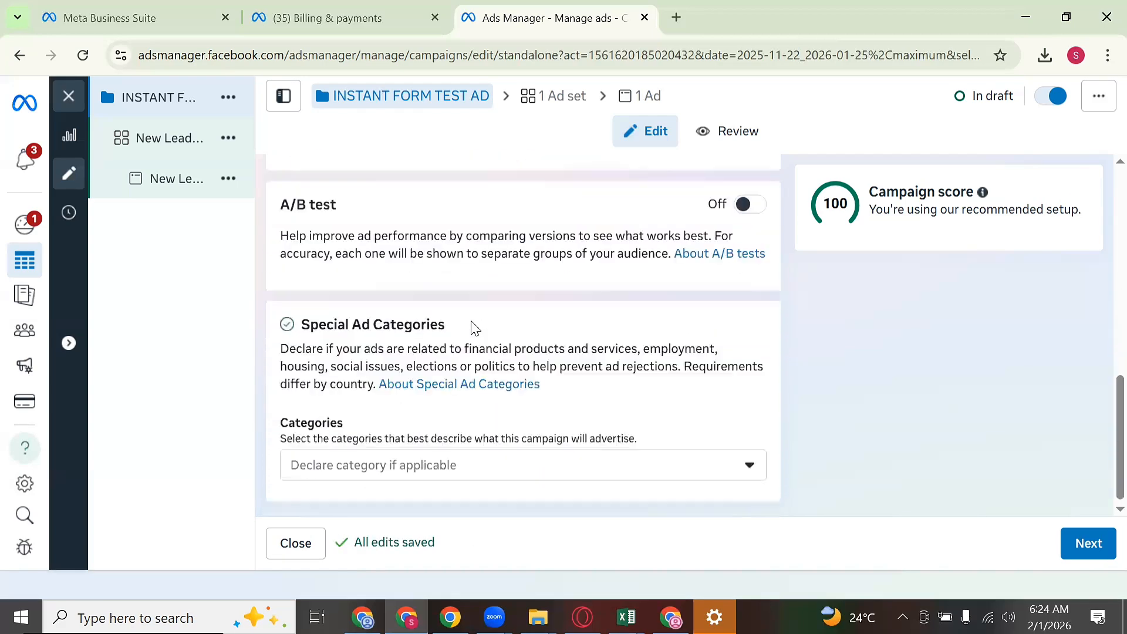
scroll(483, 327, "up", 4)
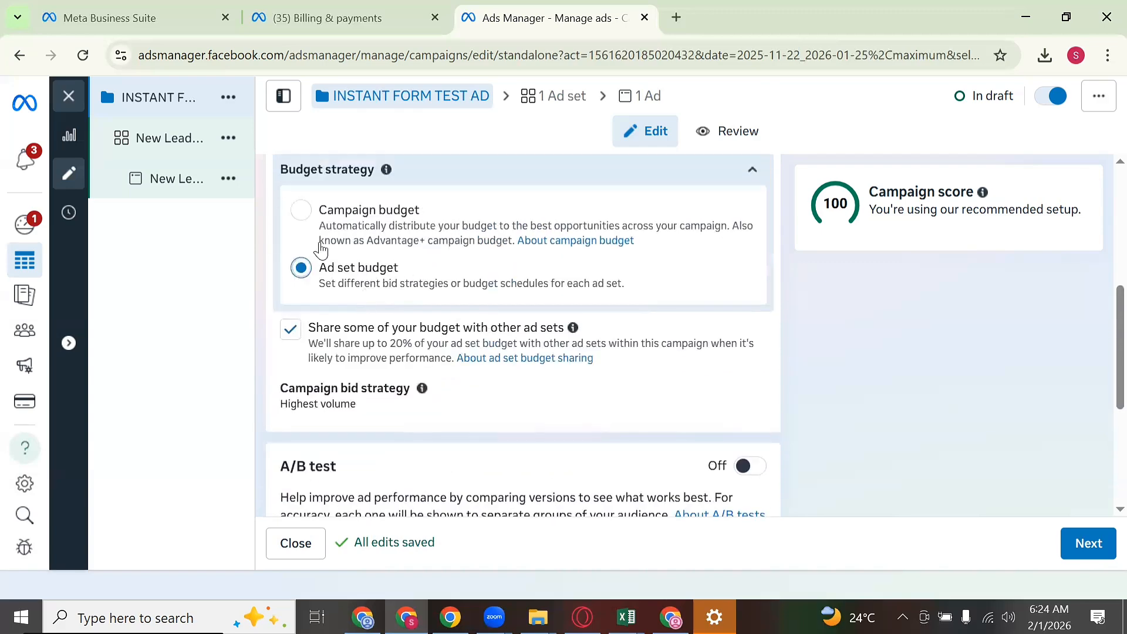
mouse_move(171, 154)
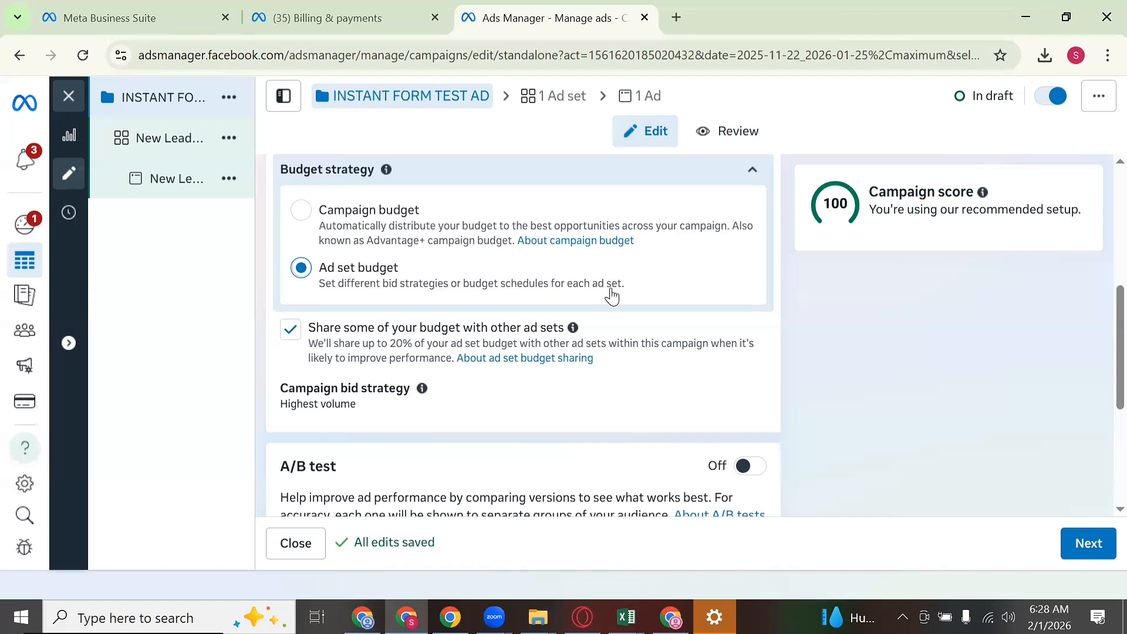
scroll(455, 315, "down", 3)
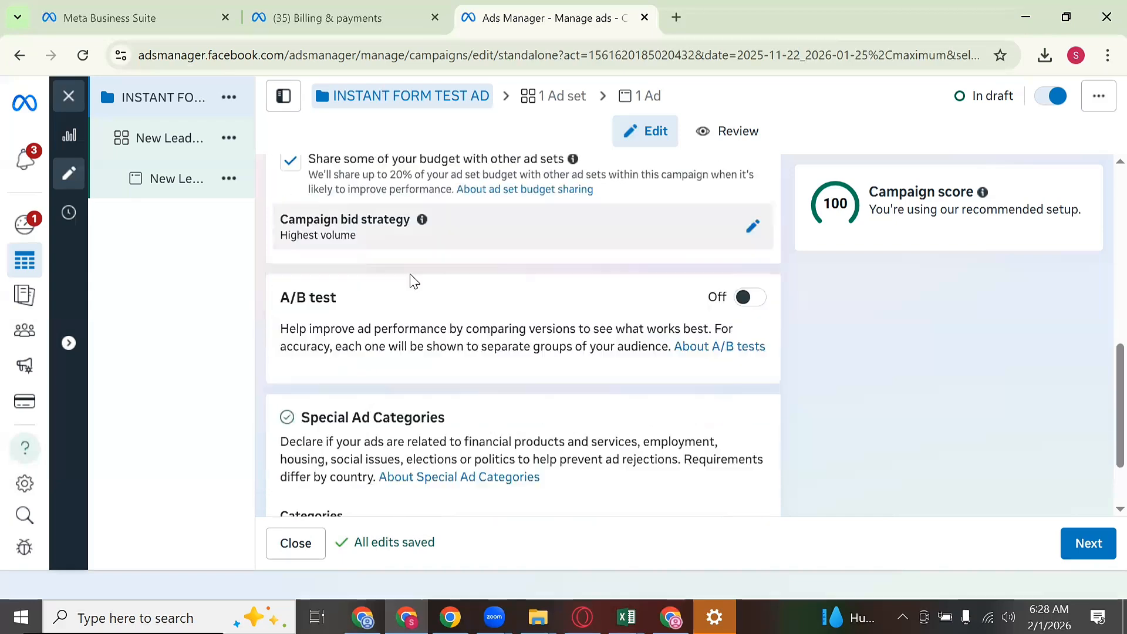
scroll(364, 209, "up", 1)
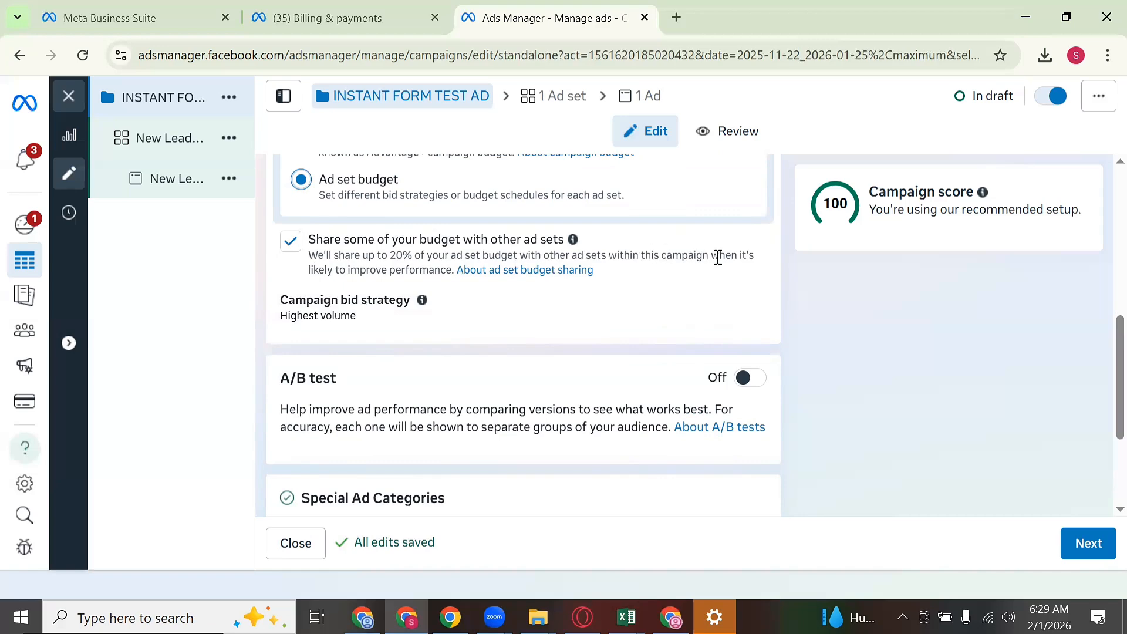
Step: Turn off budget sharing with other ad sets and continue to the ad set
left_click(289, 241)
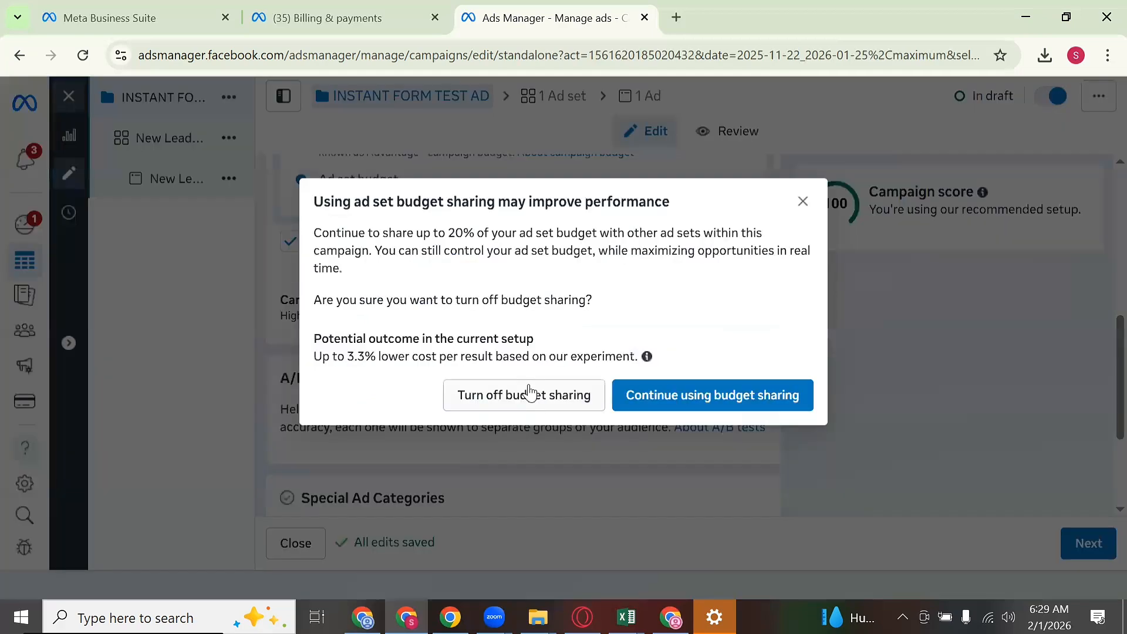
left_click(531, 389)
scroll(528, 361, "down", 2)
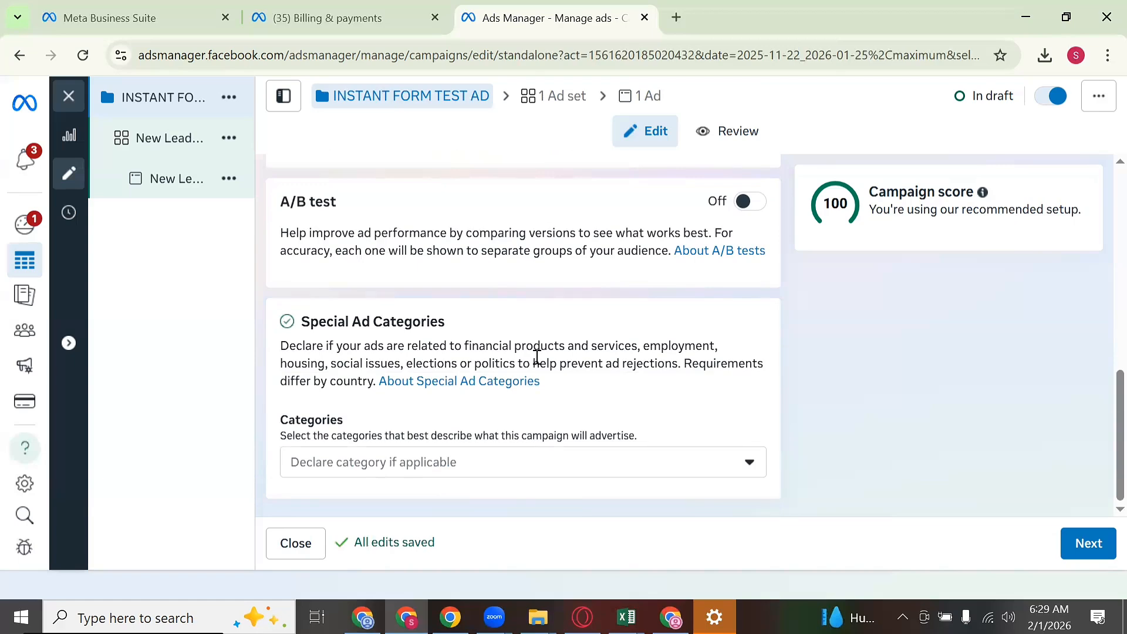
scroll(537, 356, "up", 10)
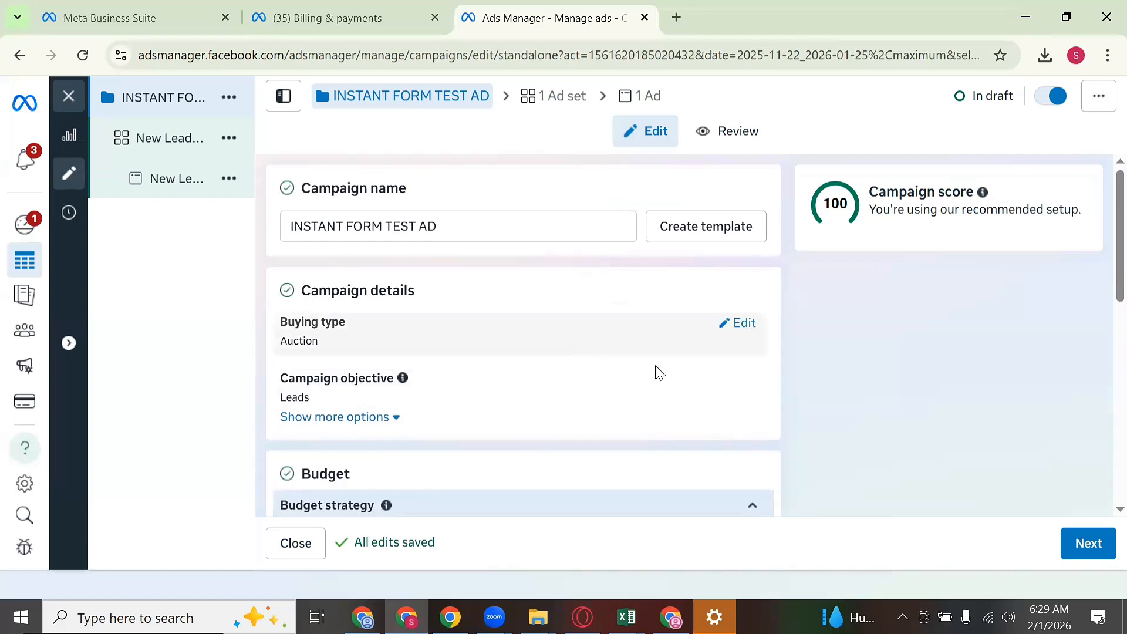
scroll(654, 372, "down", 4)
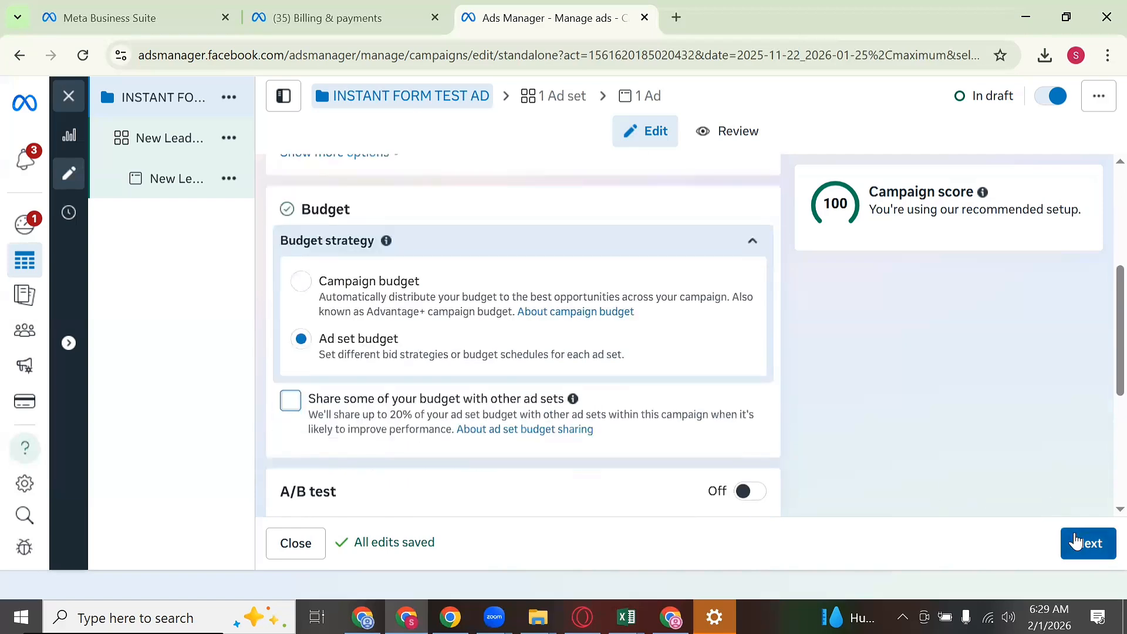
left_click(1076, 541)
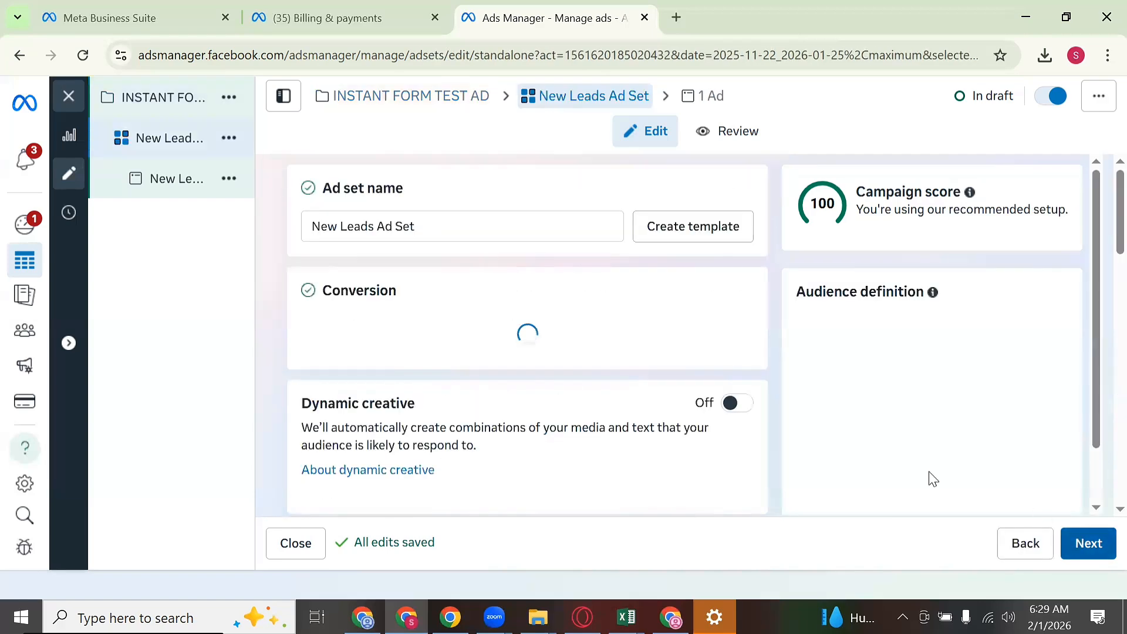
Step: Replace the 'New Leads Ad Set' name with 'INSTANT FORM TEST AD'
double_click(492, 229)
left_click(491, 229)
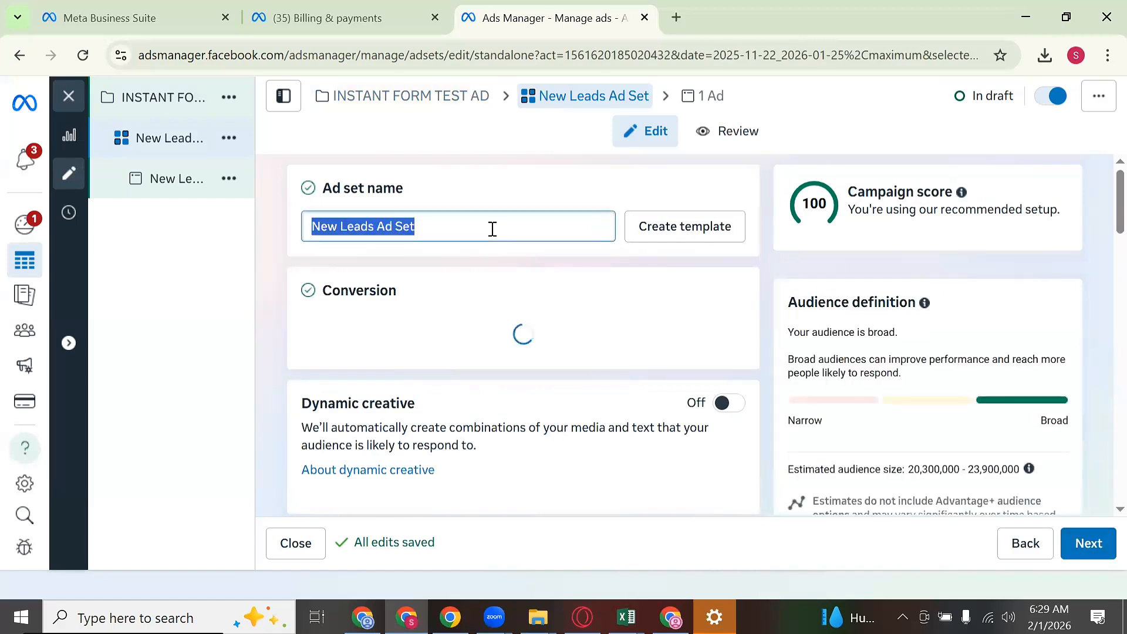
type("INSTAN")
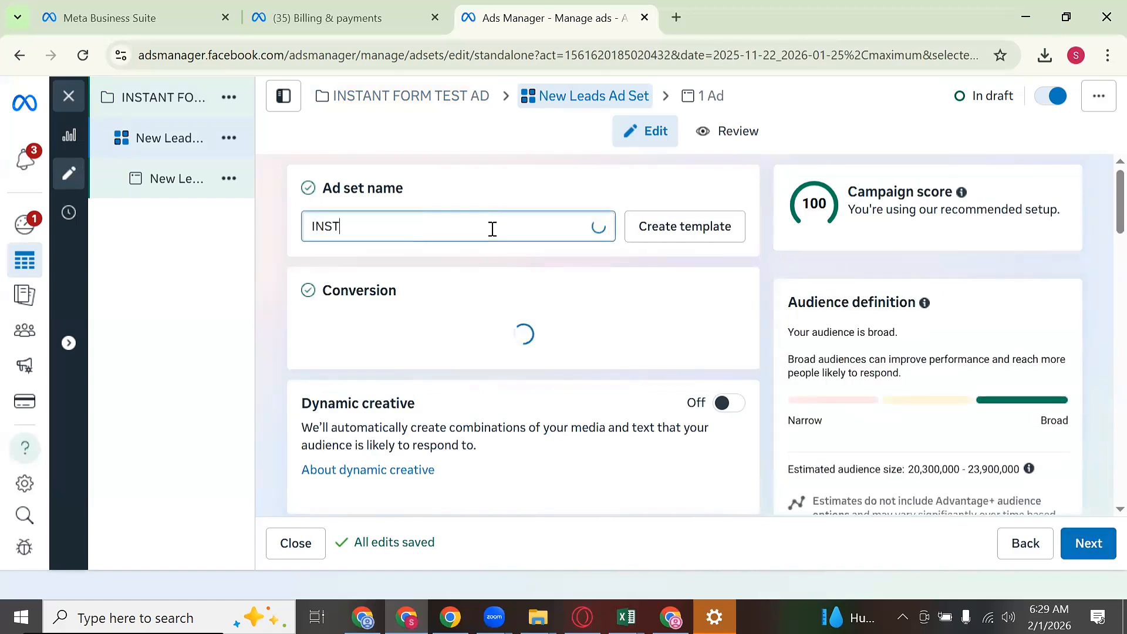
type("FO")
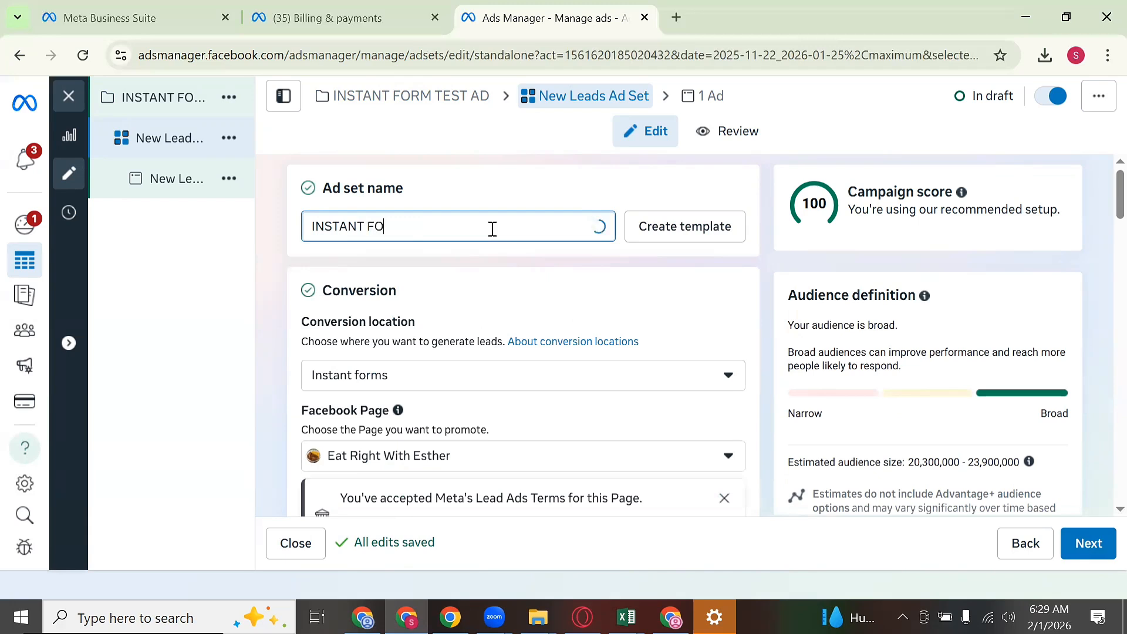
type("RM TEST AD")
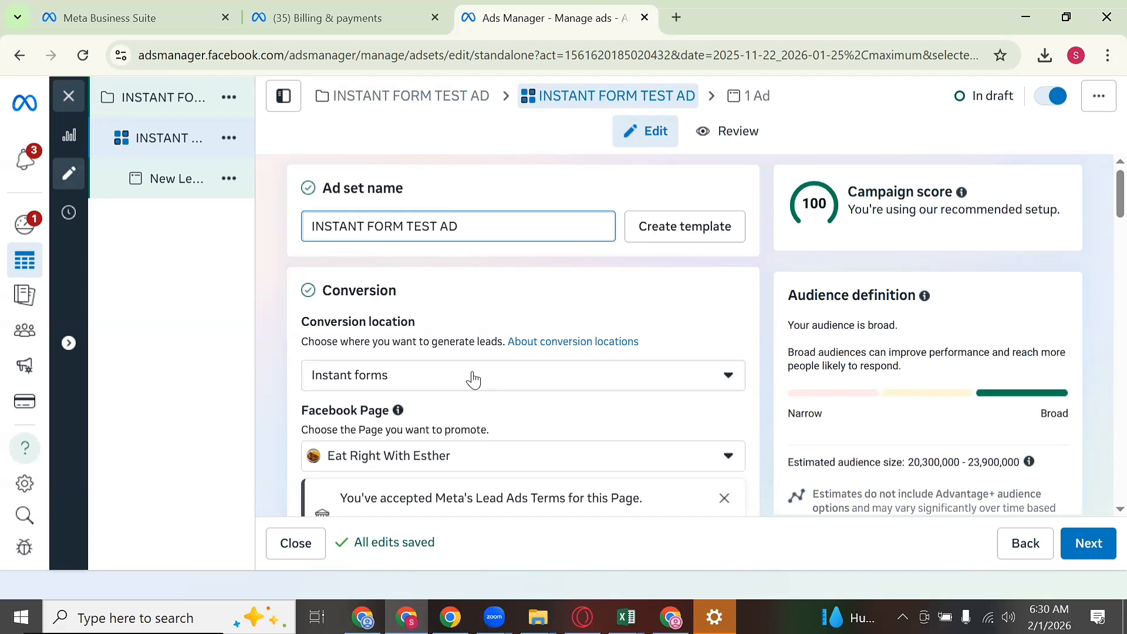
left_click(488, 381)
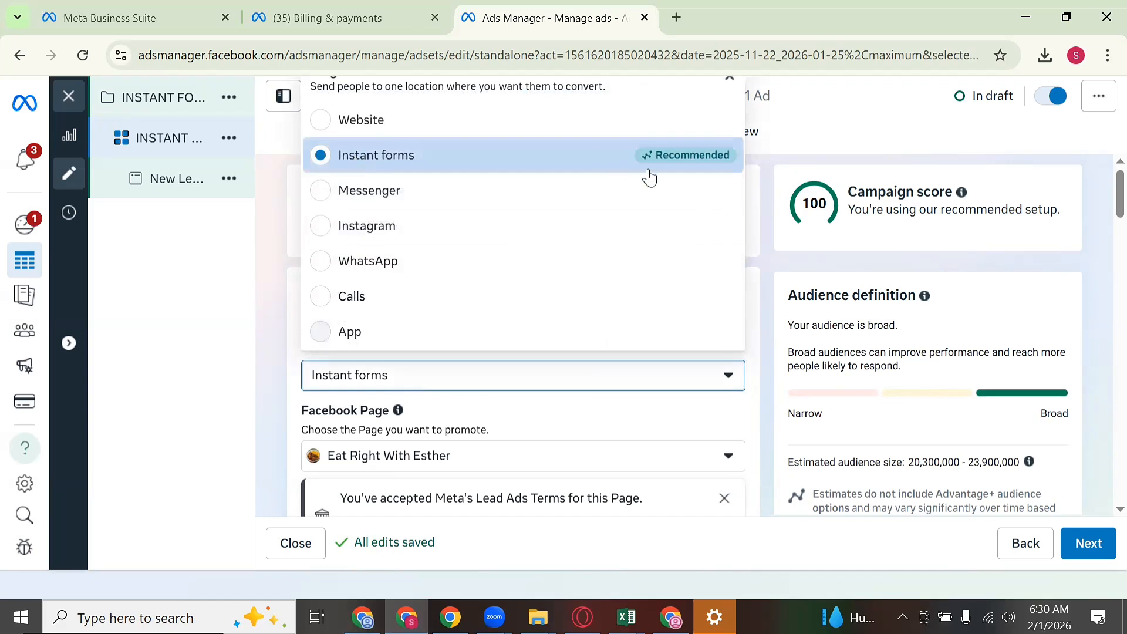
mouse_move(651, 162)
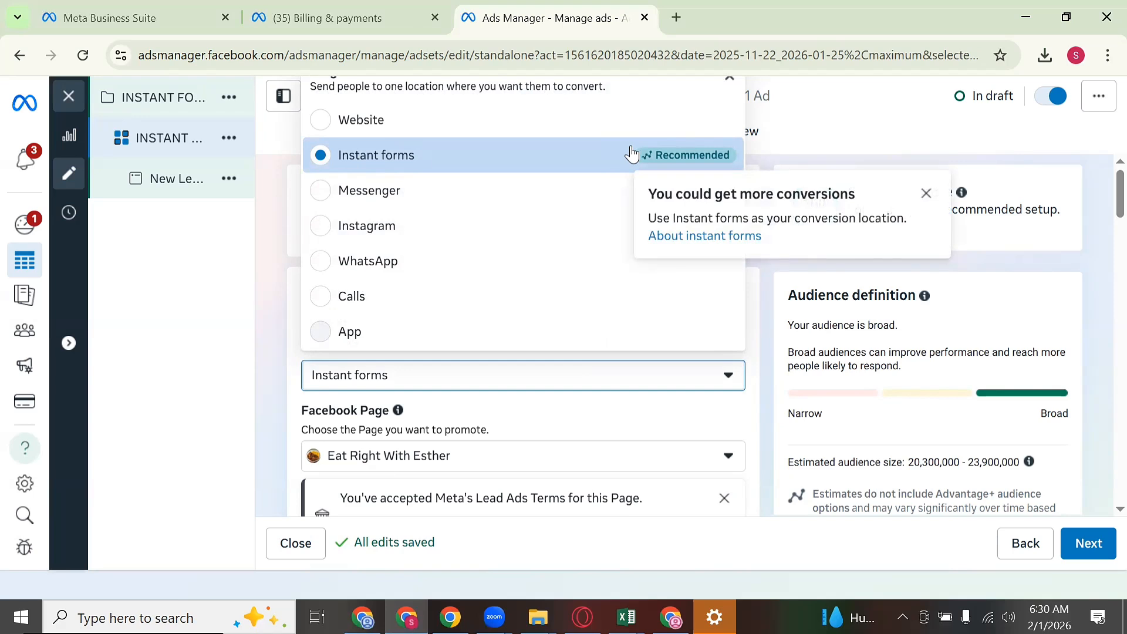
left_click(611, 159)
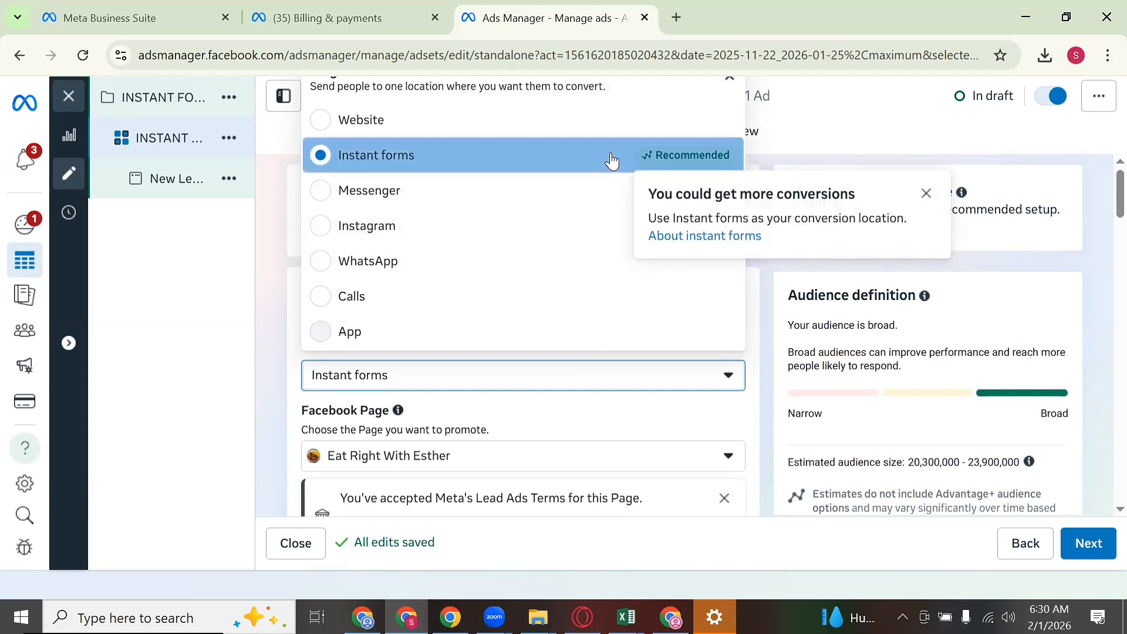
scroll(417, 321, "down", 5)
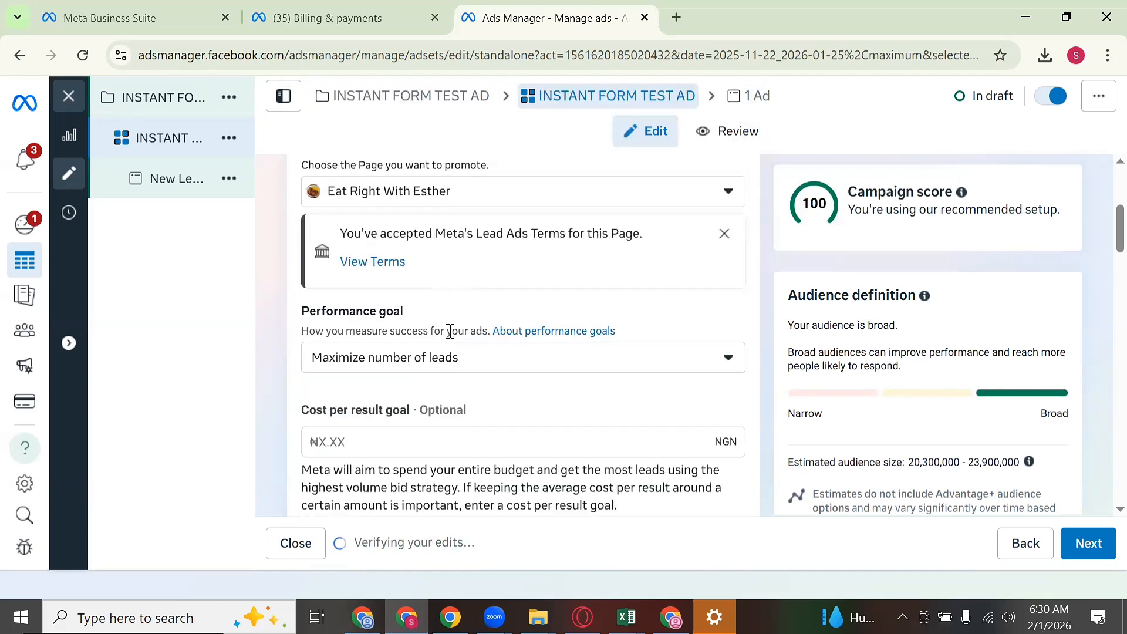
left_click(485, 209)
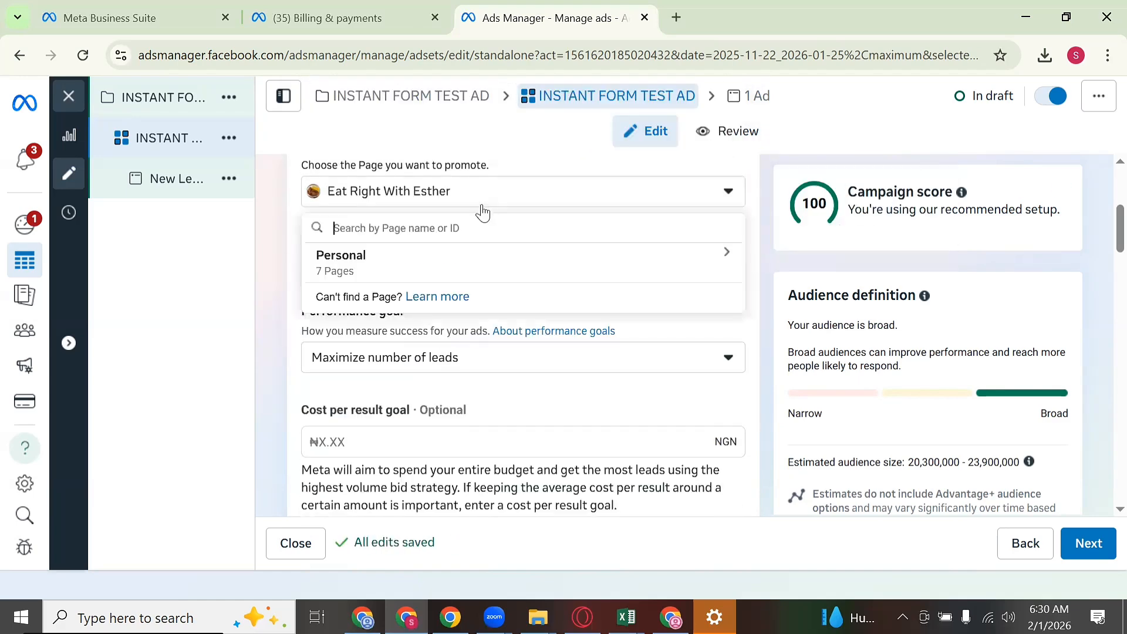
left_click(560, 199)
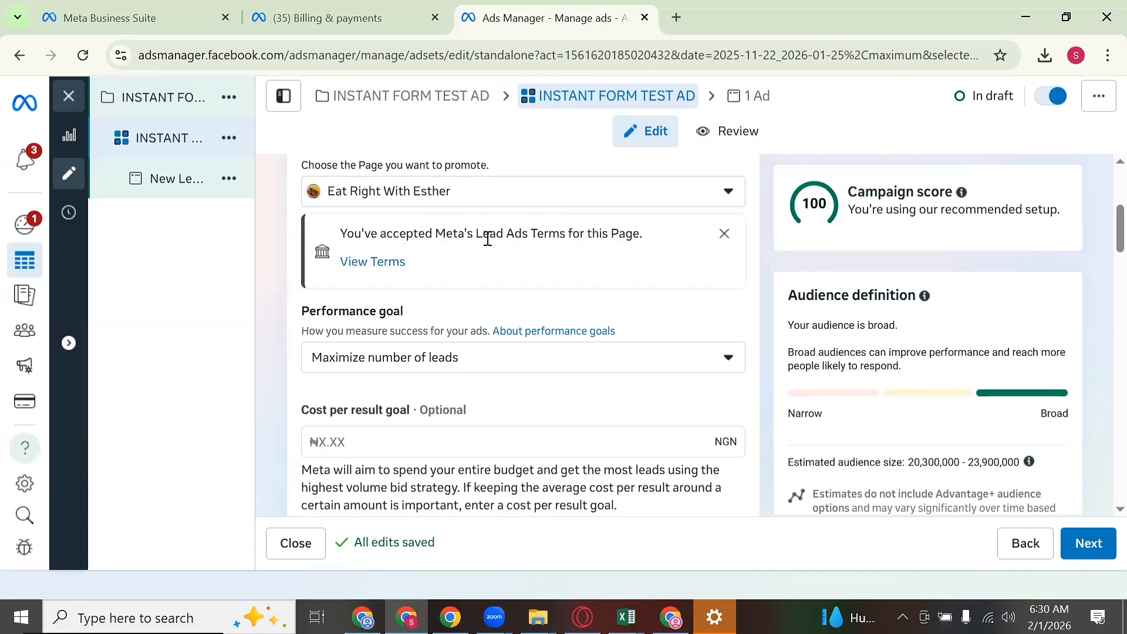
left_click_drag(490, 233, 641, 234)
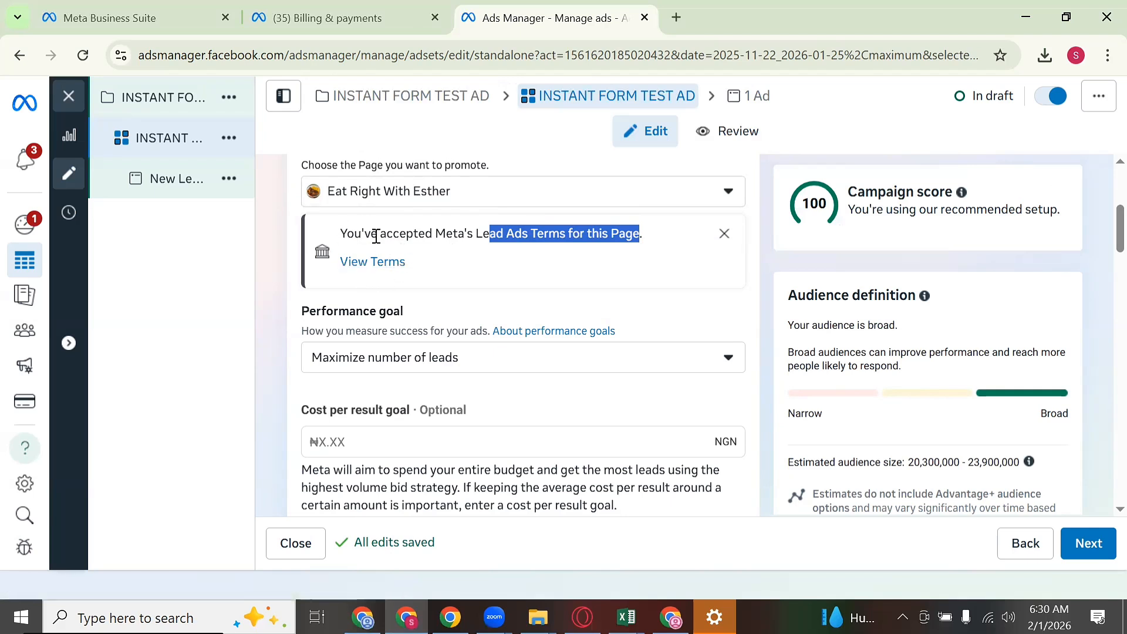
left_click(444, 254)
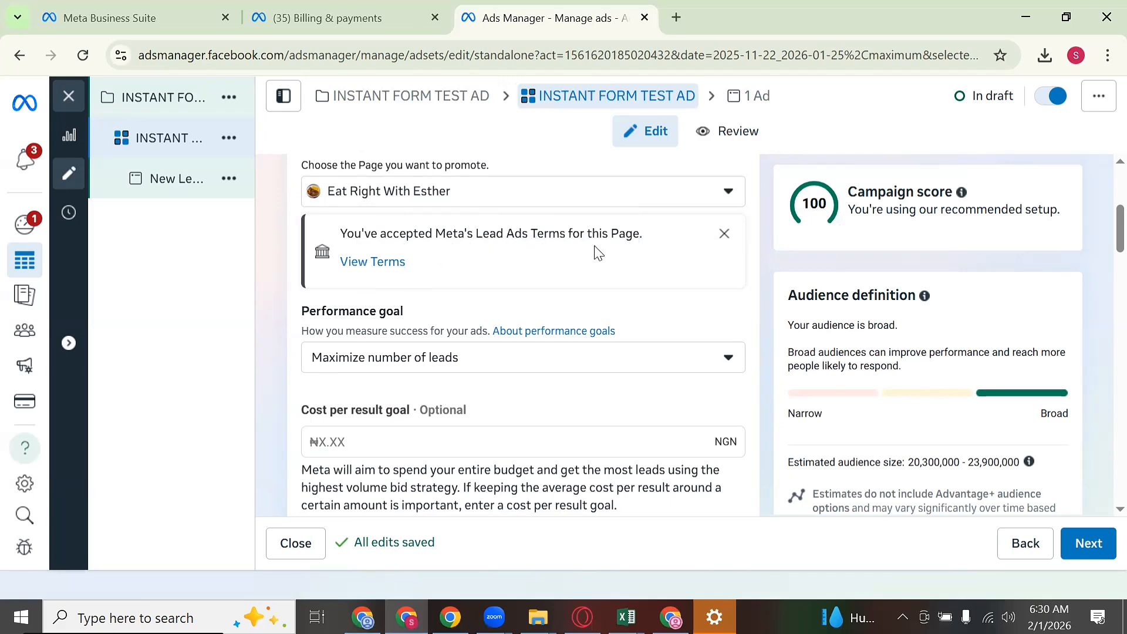
scroll(607, 296, "down", 1)
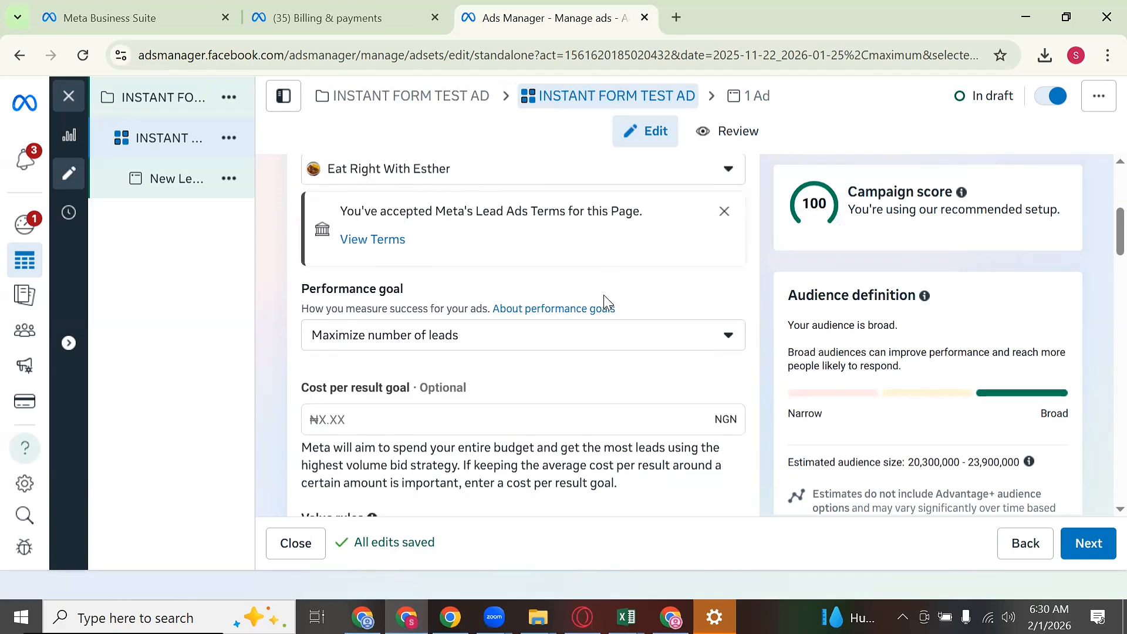
scroll(605, 299, "down", 1)
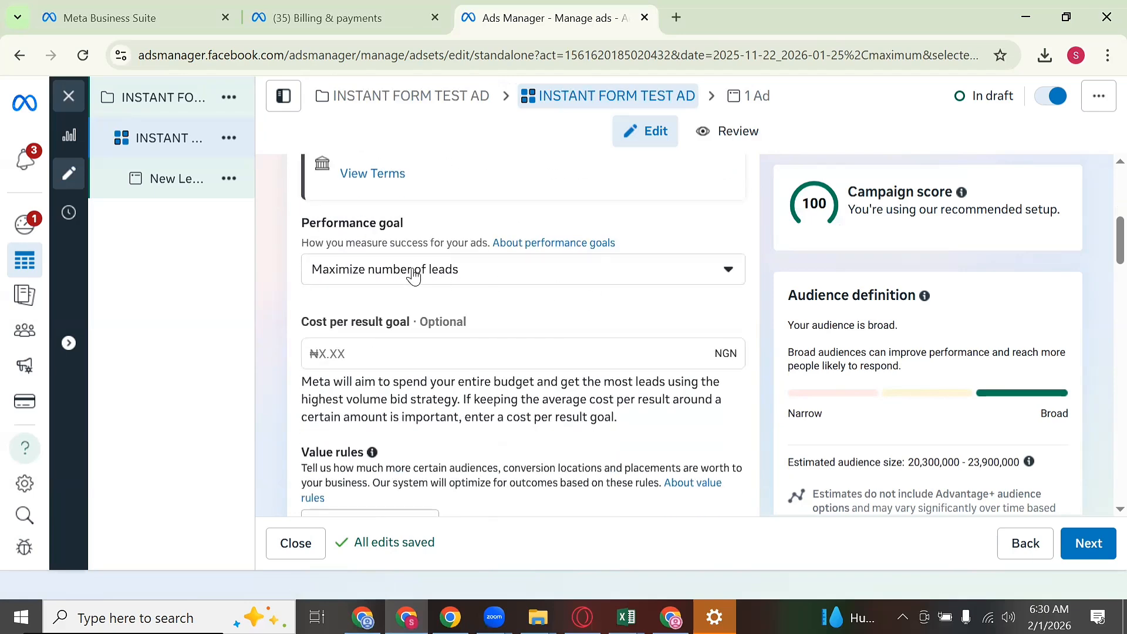
left_click(510, 278)
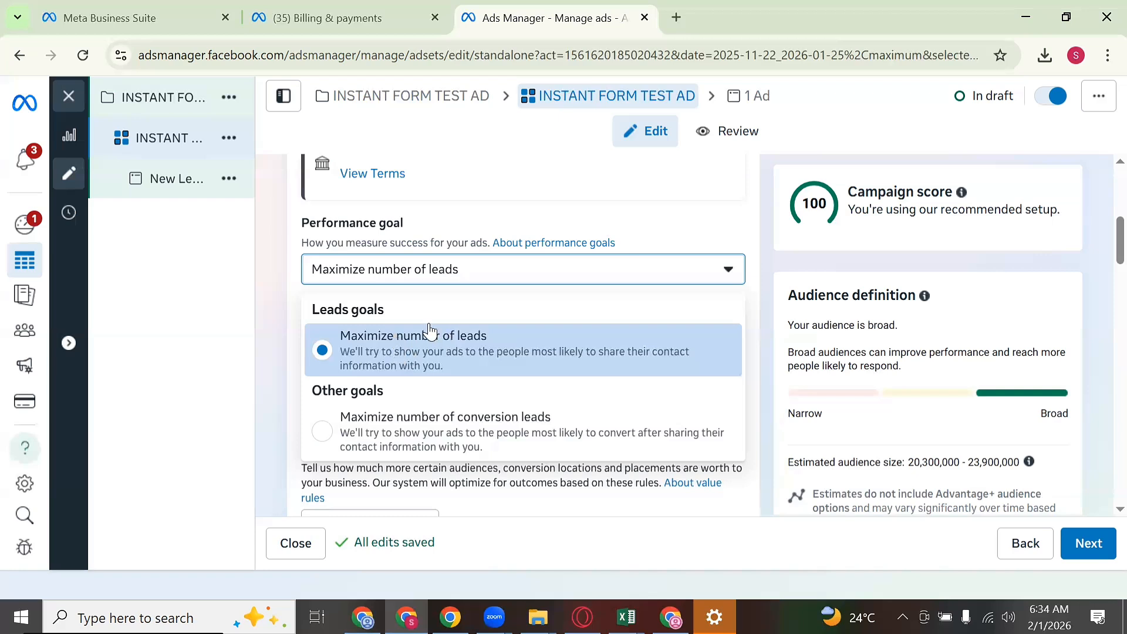
left_click(478, 350)
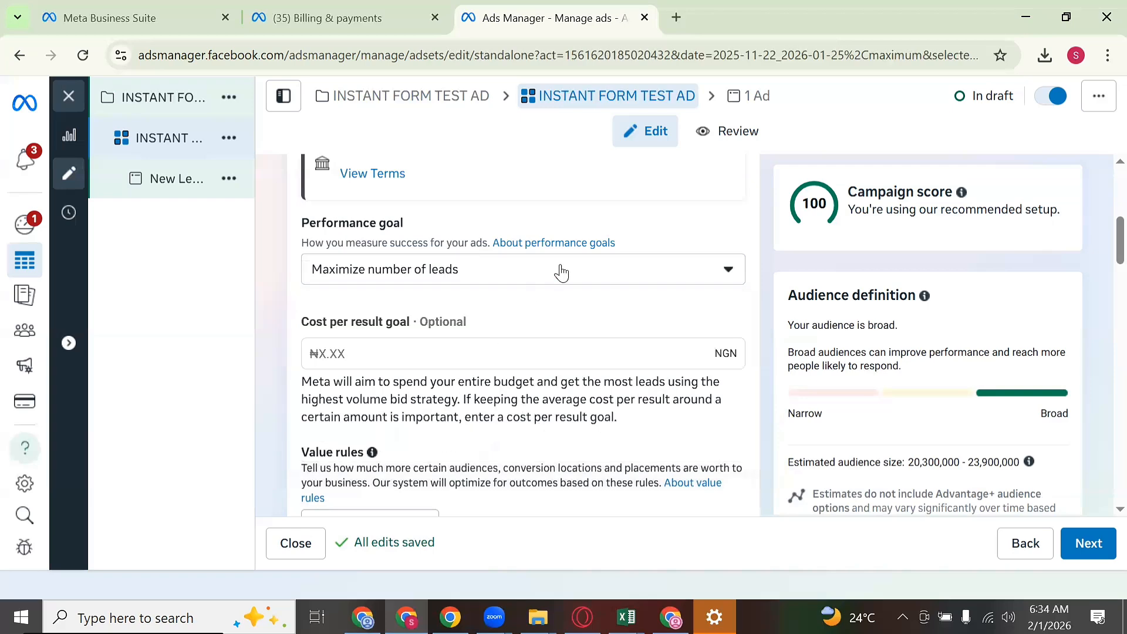
scroll(420, 253, "down", 3)
scroll(420, 252, "down", 2)
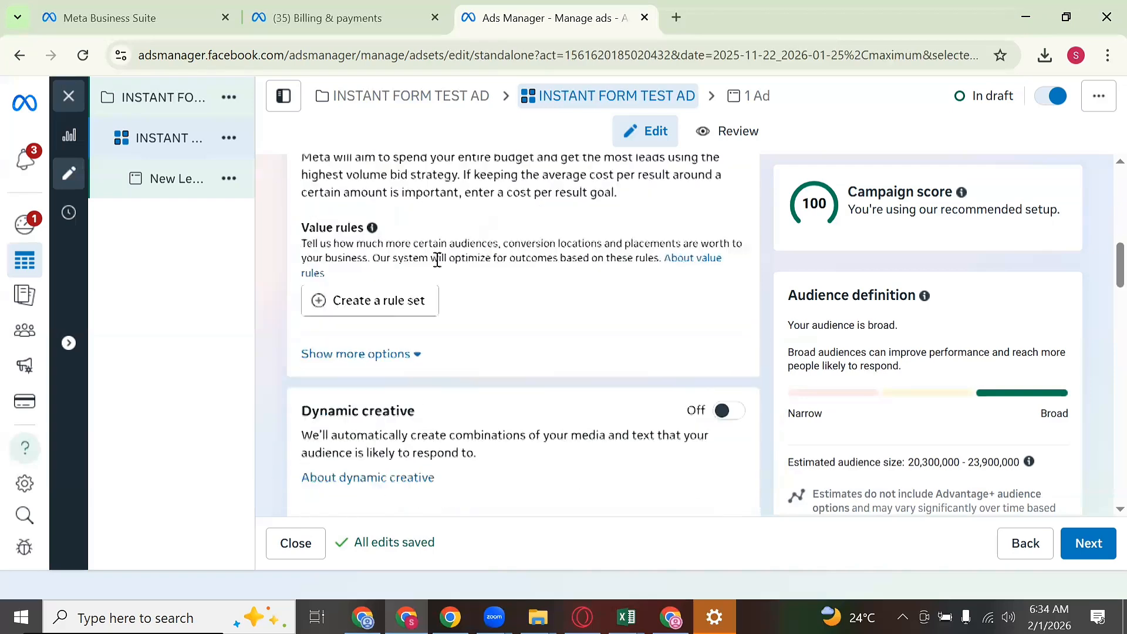
scroll(392, 259, "up", 5)
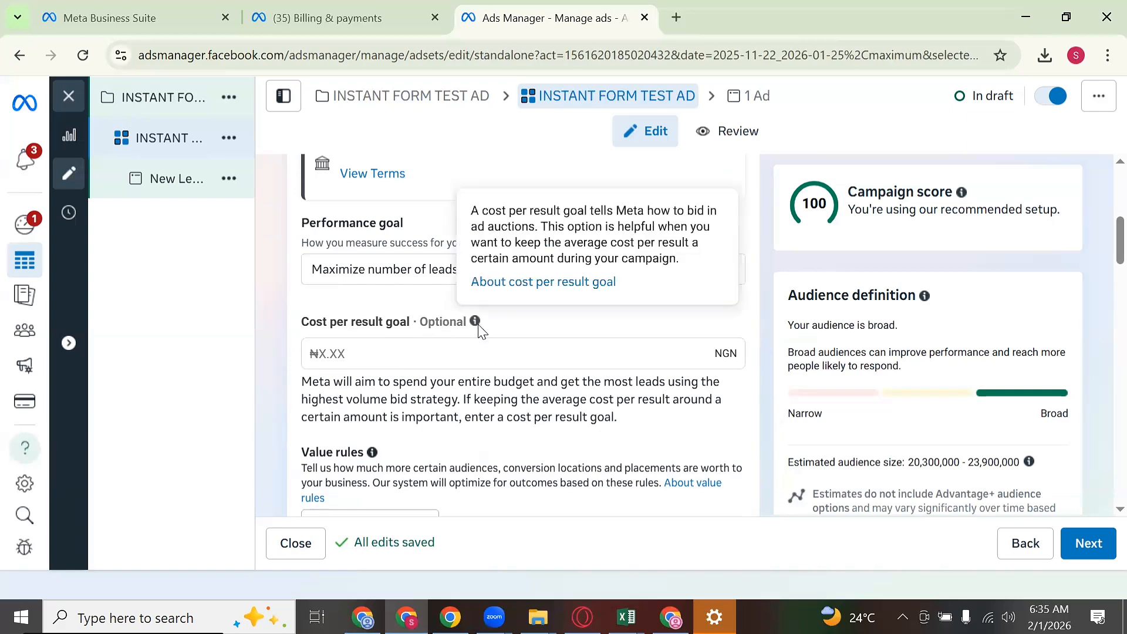
scroll(556, 291, "down", 2)
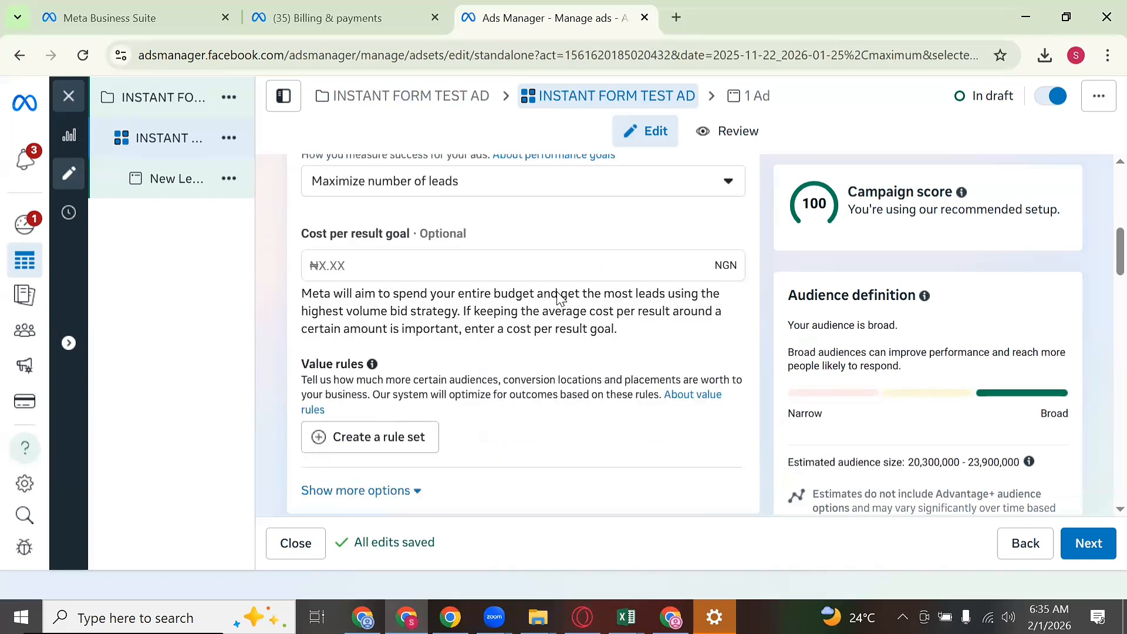
scroll(439, 302, "down", 4)
Step: Change the ad set daily budget from 3980 to 2000 NGN
scroll(473, 306, "down", 3)
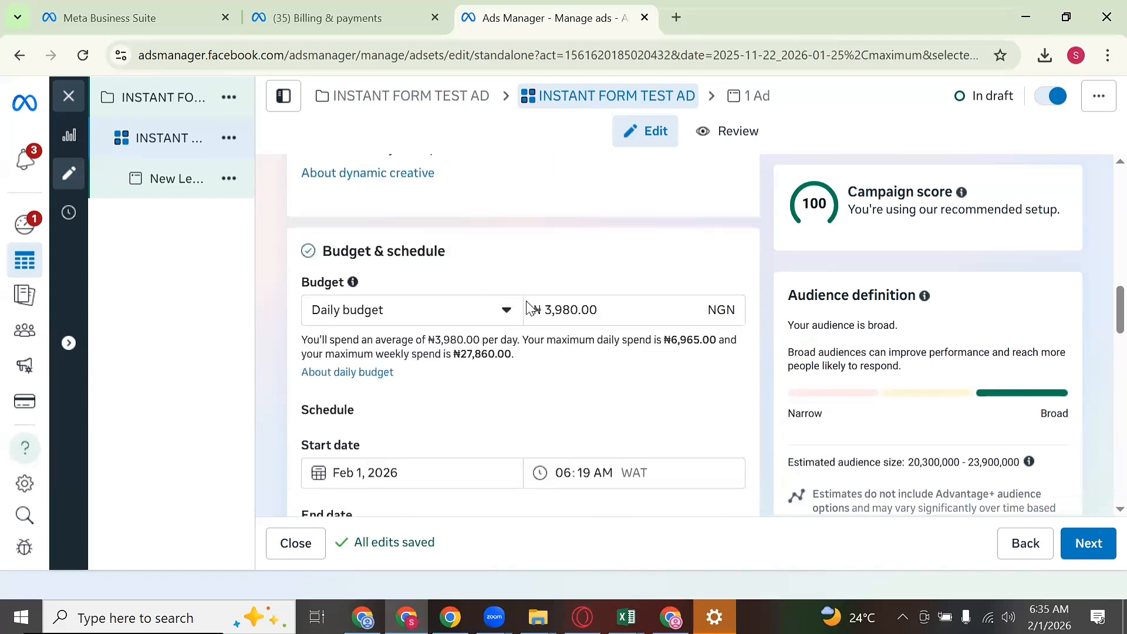
double_click(566, 306)
type("2000")
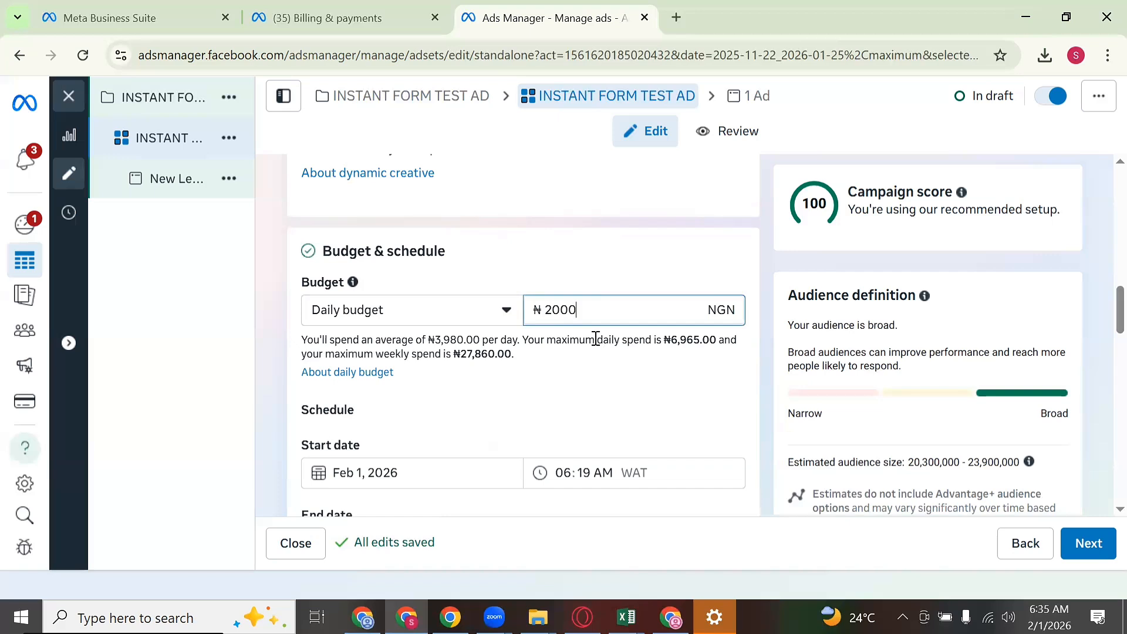
scroll(479, 347, "down", 1)
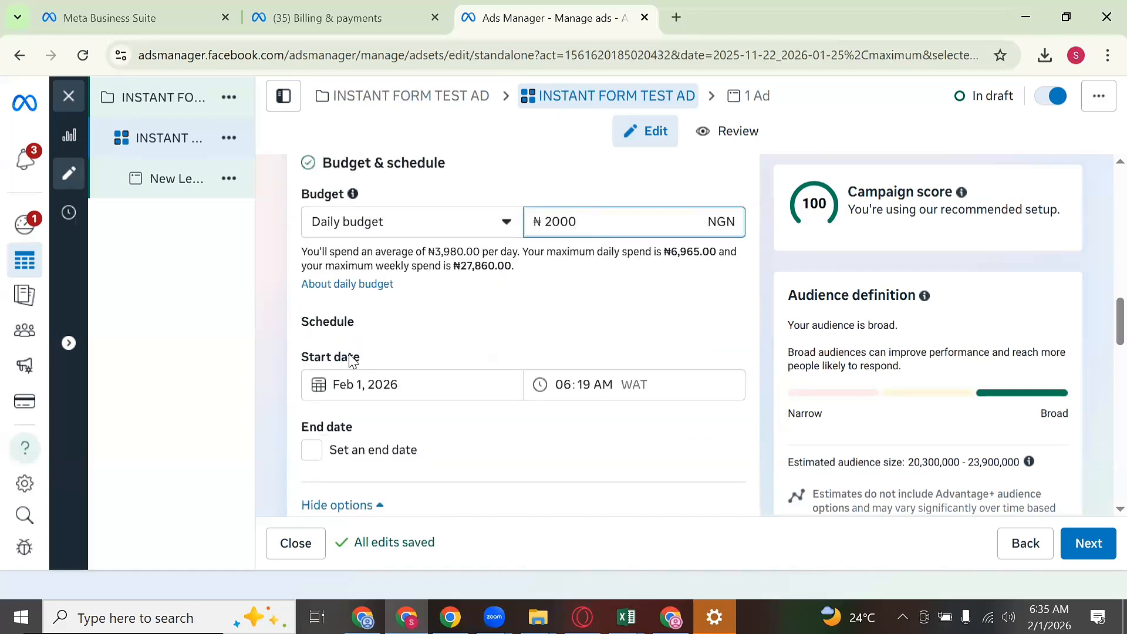
left_click(424, 382)
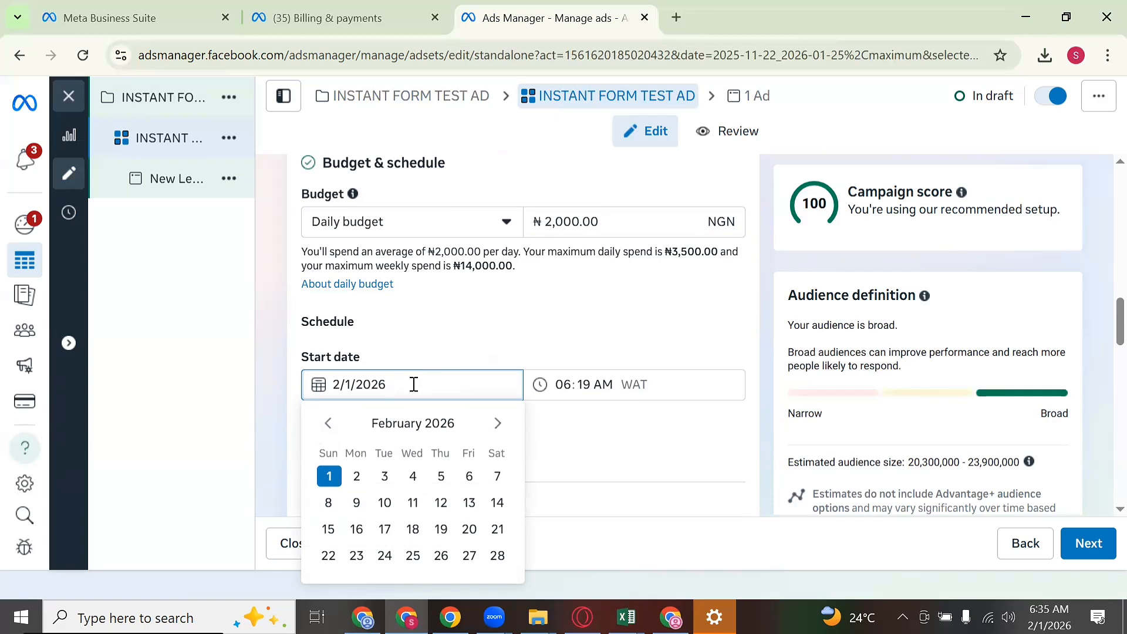
Step: Set the ad set start date to February 2, 2026 at 03:00 AM
scroll(445, 345, "down", 1)
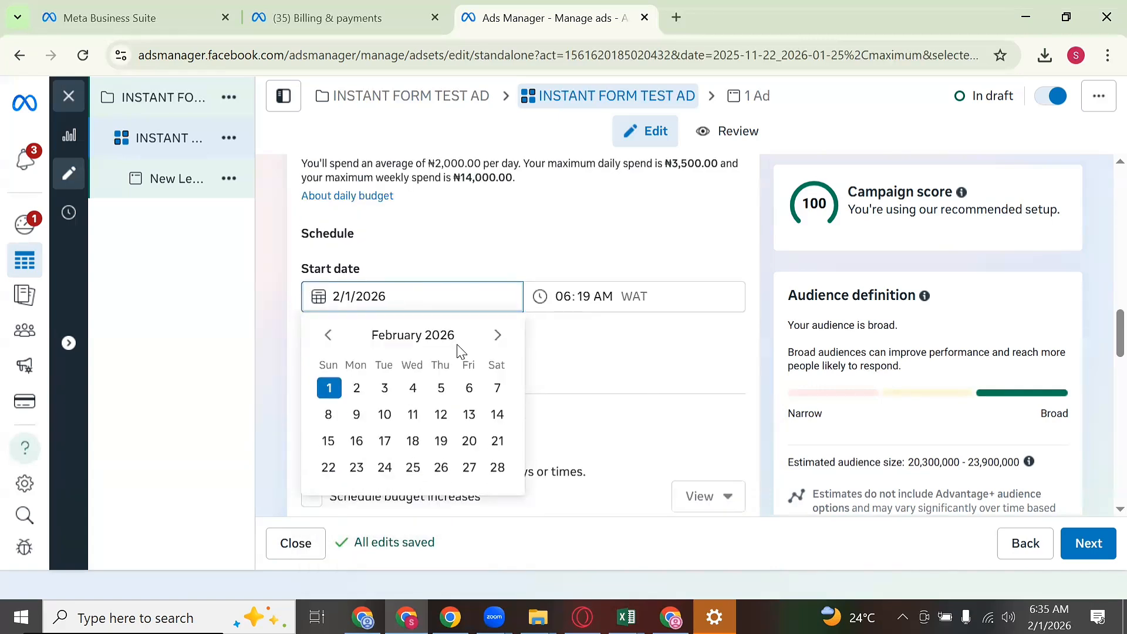
left_click(357, 388)
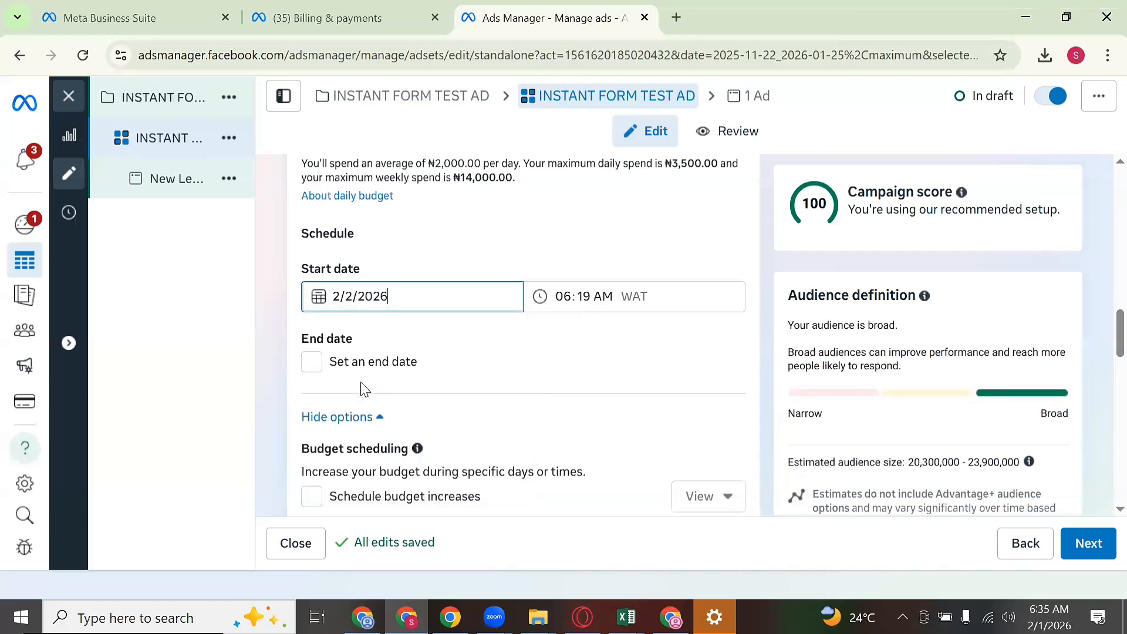
left_click(564, 296)
type("3")
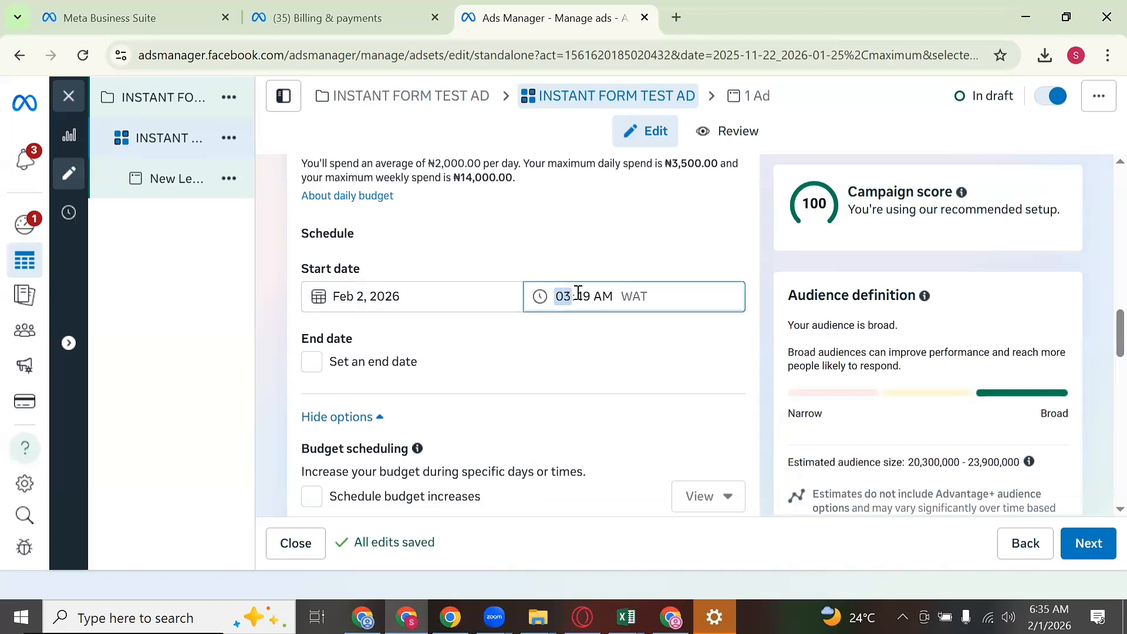
left_click(580, 297)
type("00")
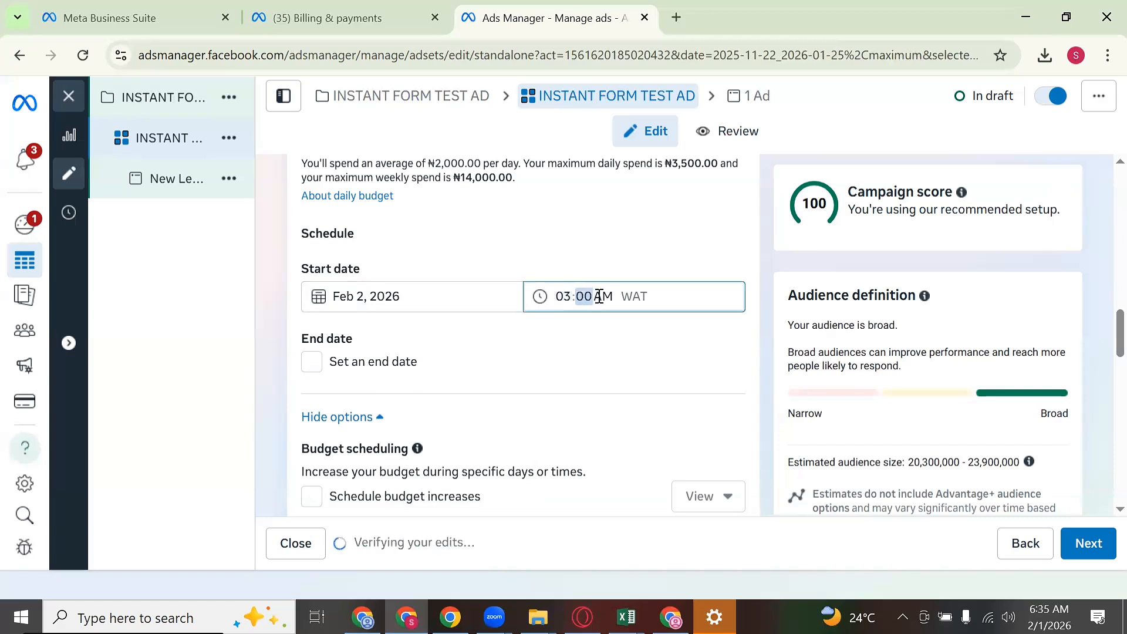
left_click(601, 295)
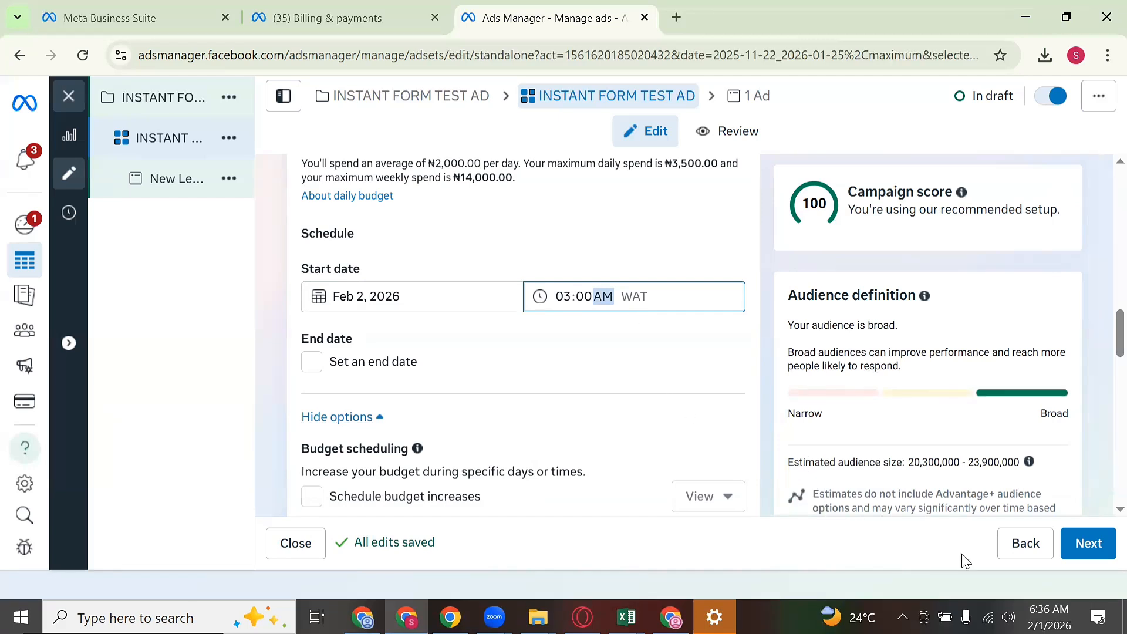
left_click(943, 580)
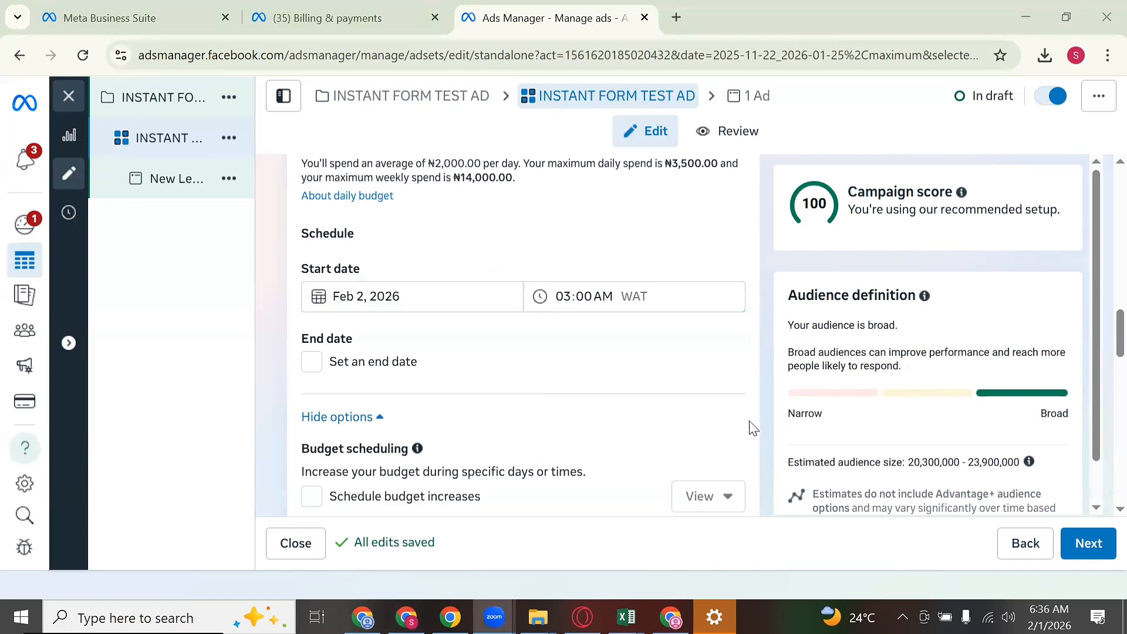
left_click(714, 419)
scroll(737, 361, "down", 2)
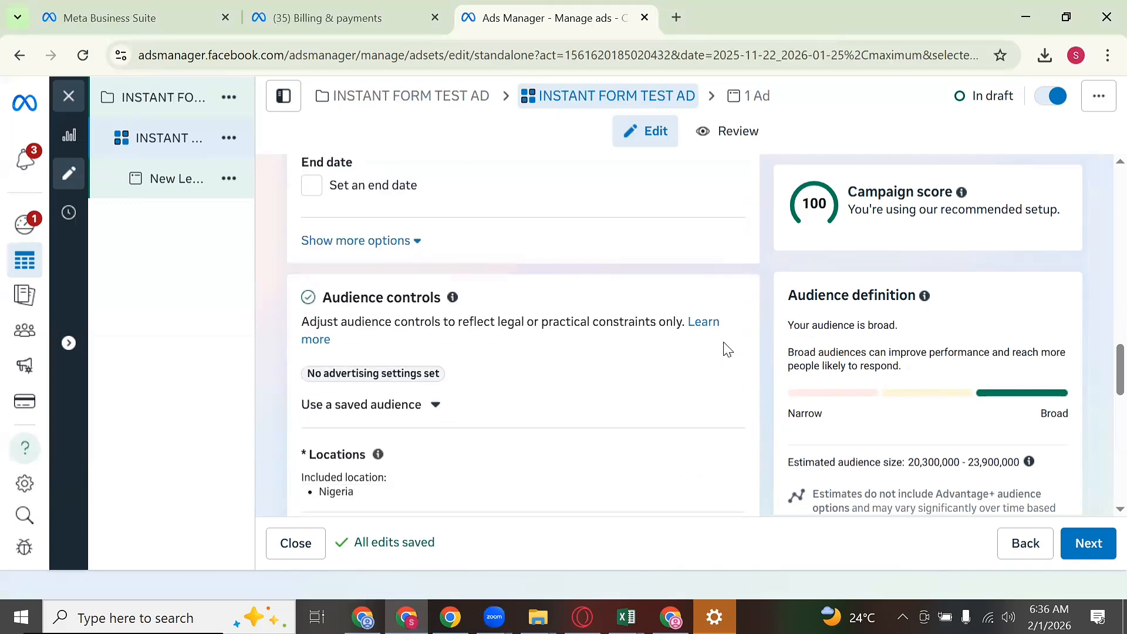
scroll(724, 343, "up", 4)
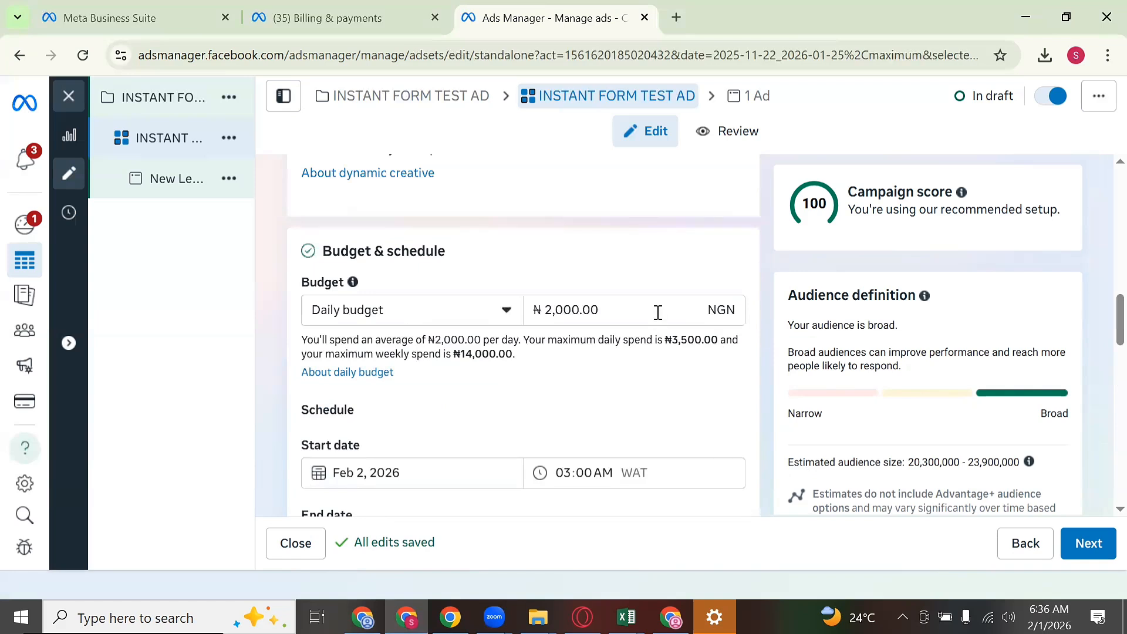
scroll(669, 378, "down", 2)
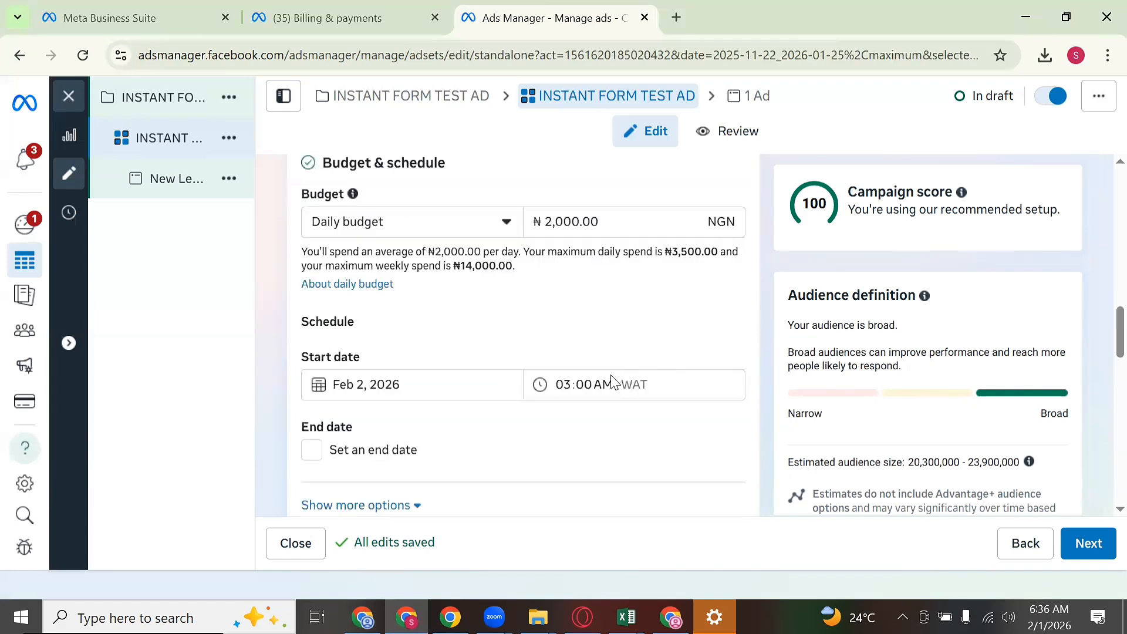
left_click(605, 384)
scroll(608, 404, "down", 4)
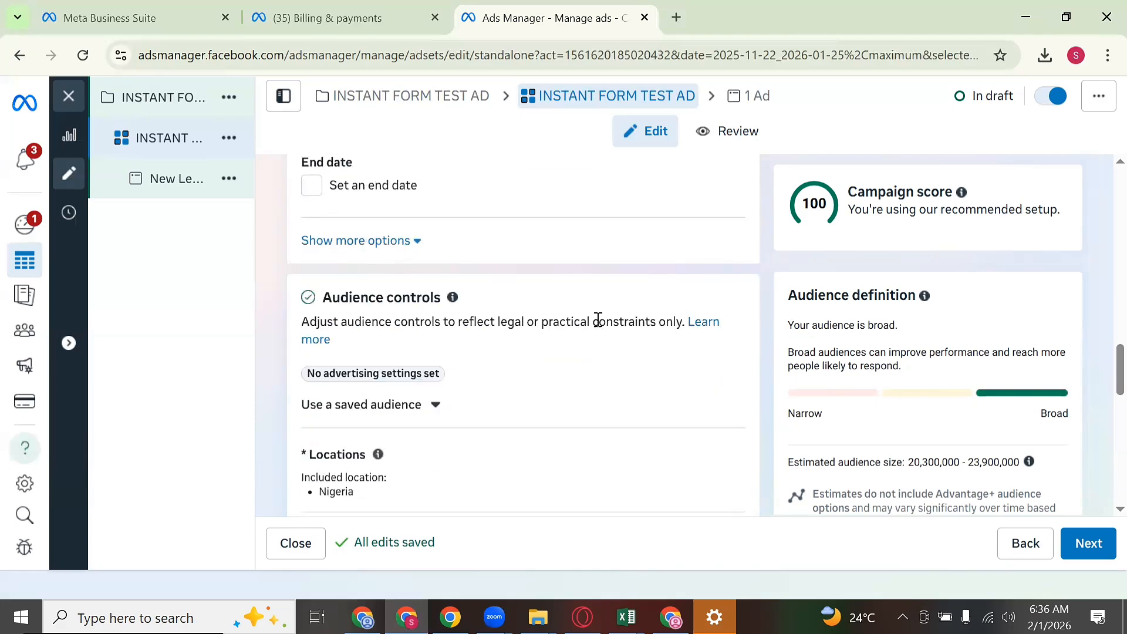
scroll(595, 320, "down", 3)
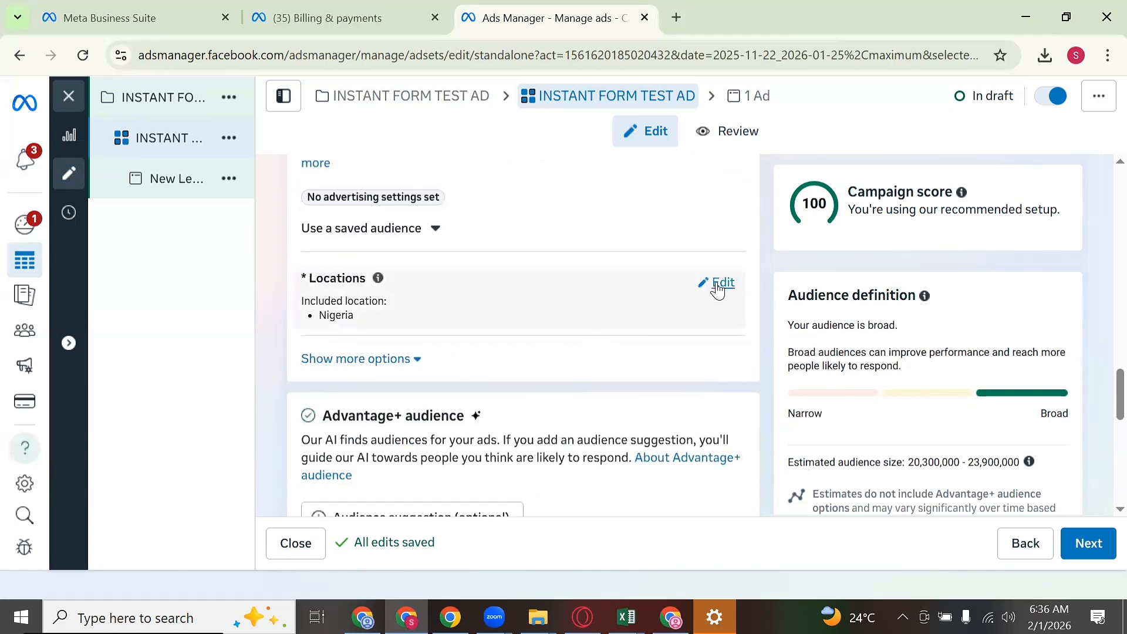
left_click(718, 284)
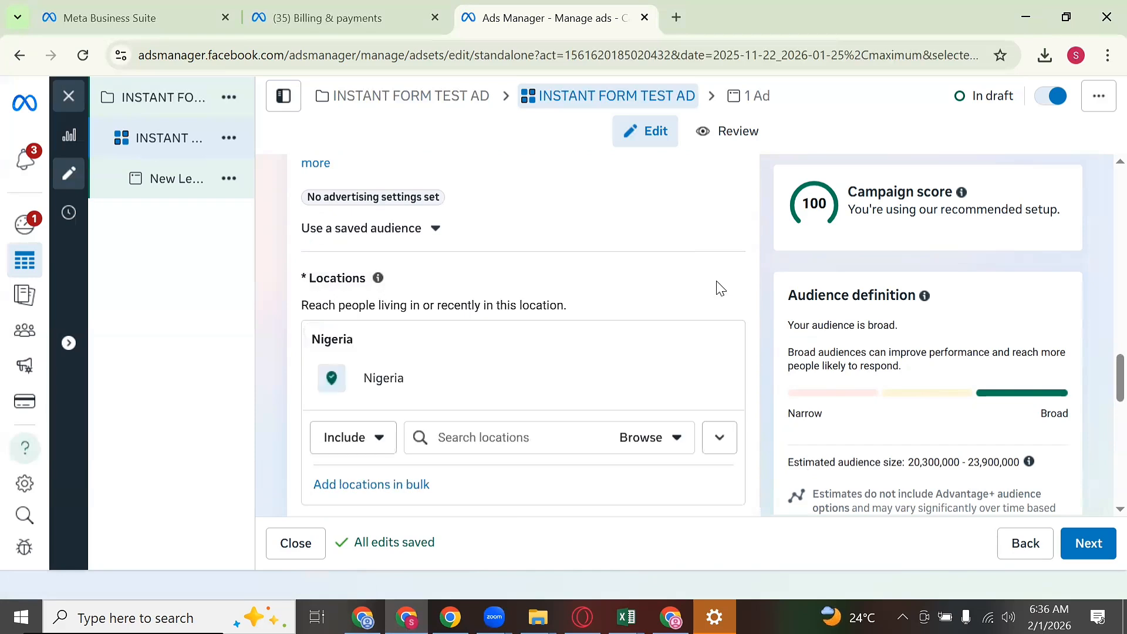
left_click(575, 437)
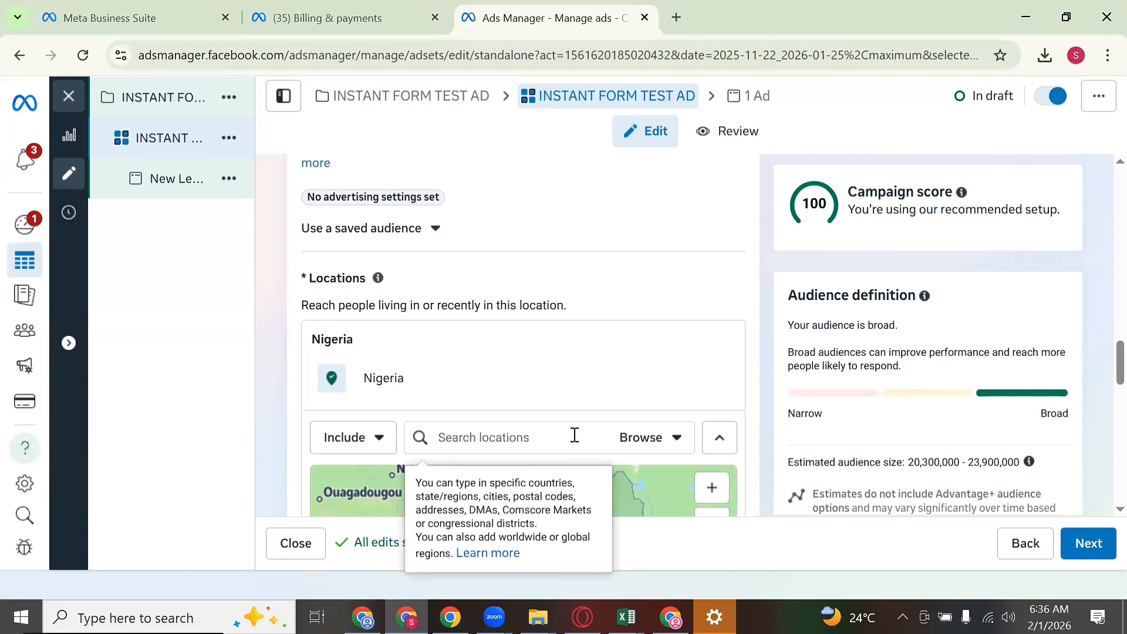
type("LAGOS")
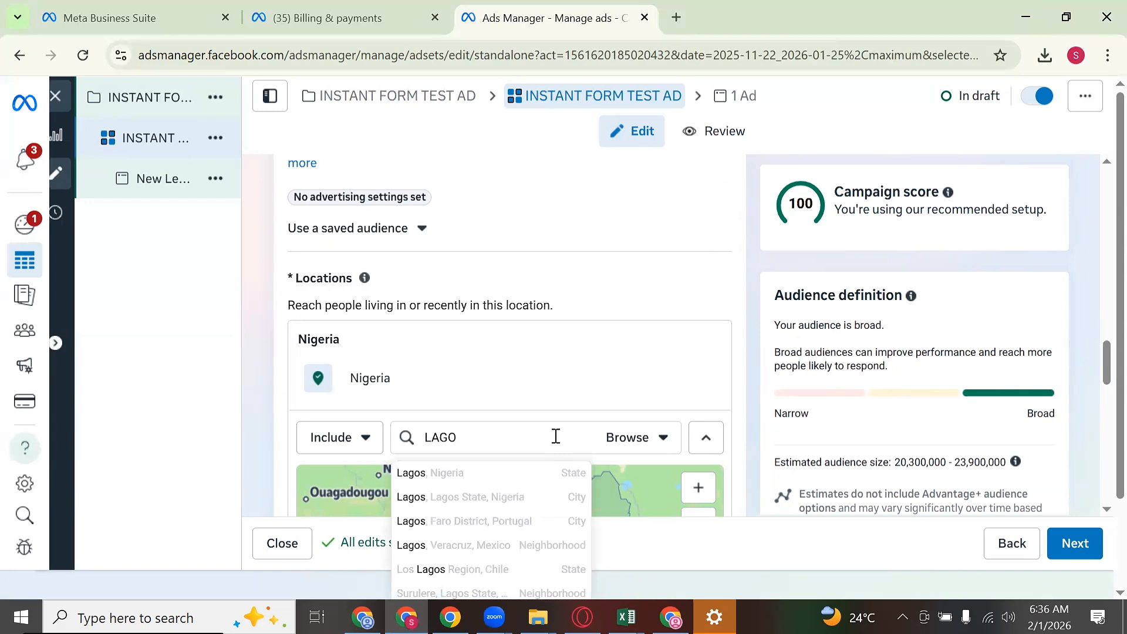
key("BackSpace")
key("BackSpace")
key("BackSpace")
key("BackSpace")
type("ABU")
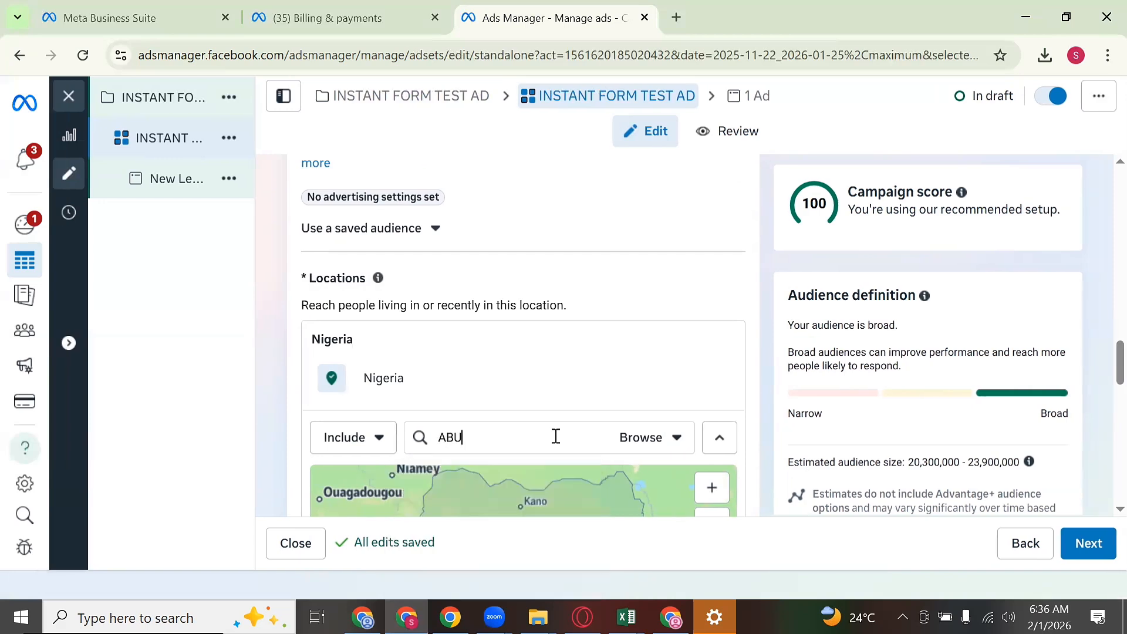
type("JA")
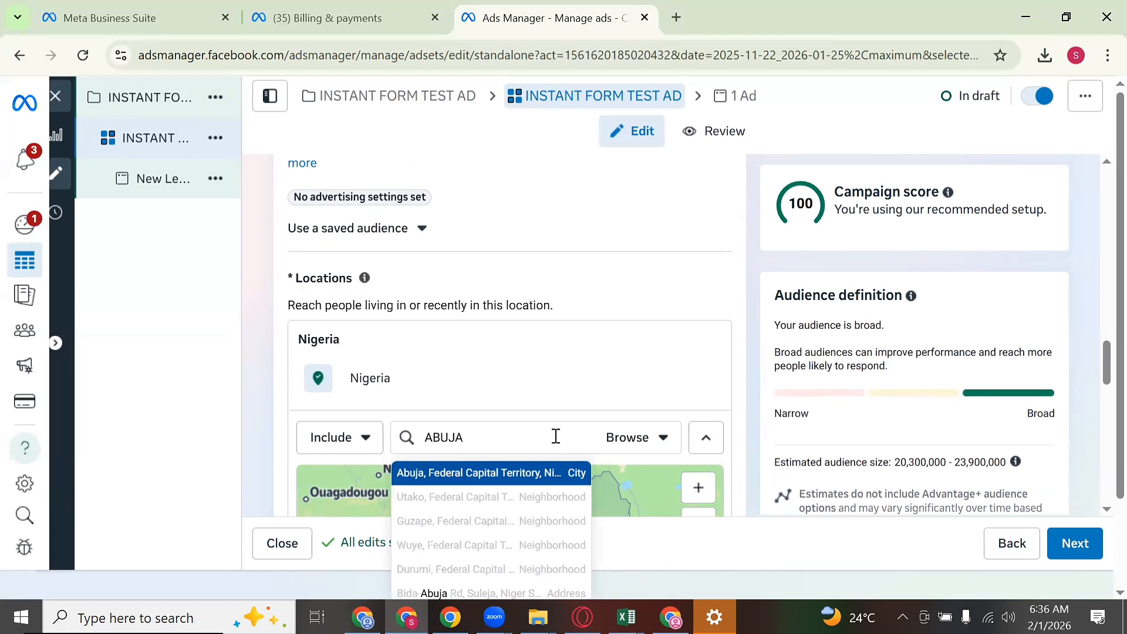
double_click(519, 431)
type("R")
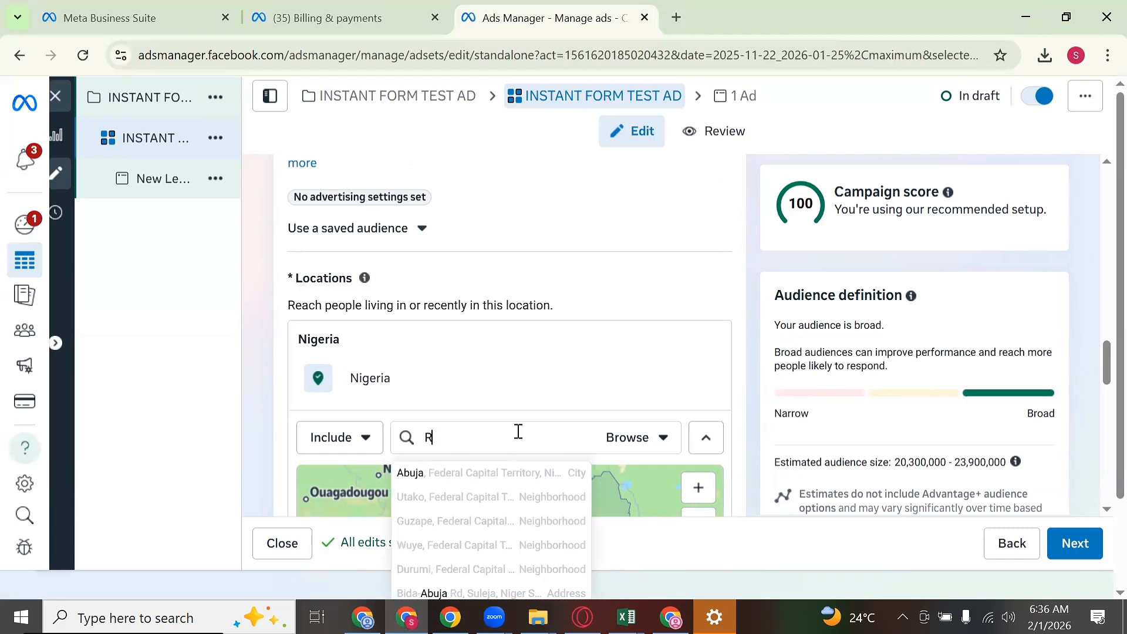
type("IVERS")
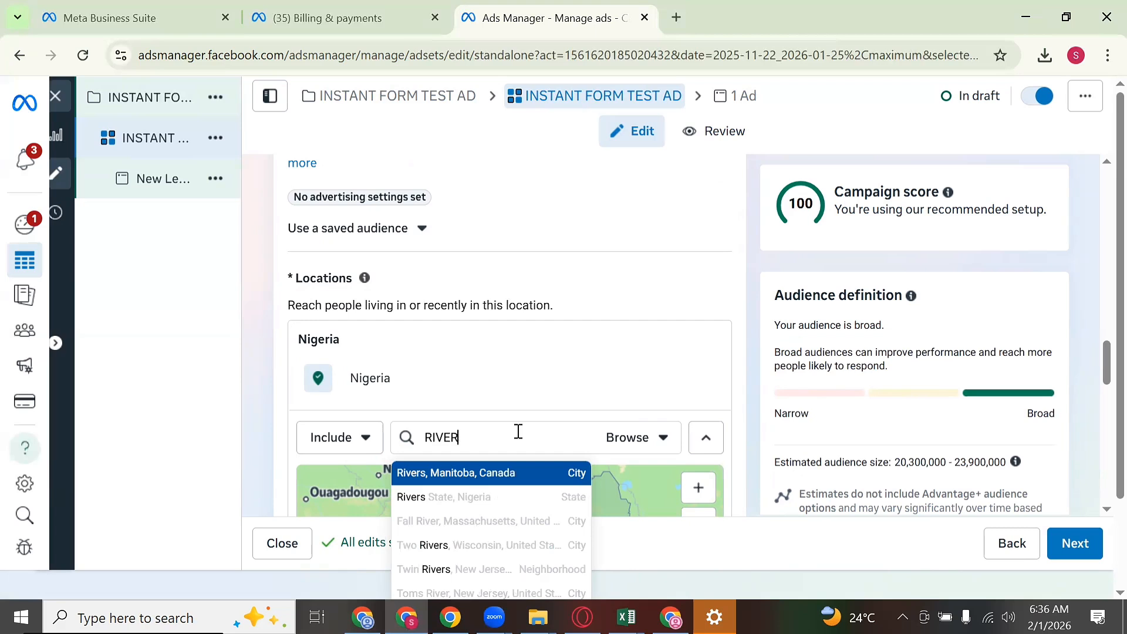
key("BackSpace")
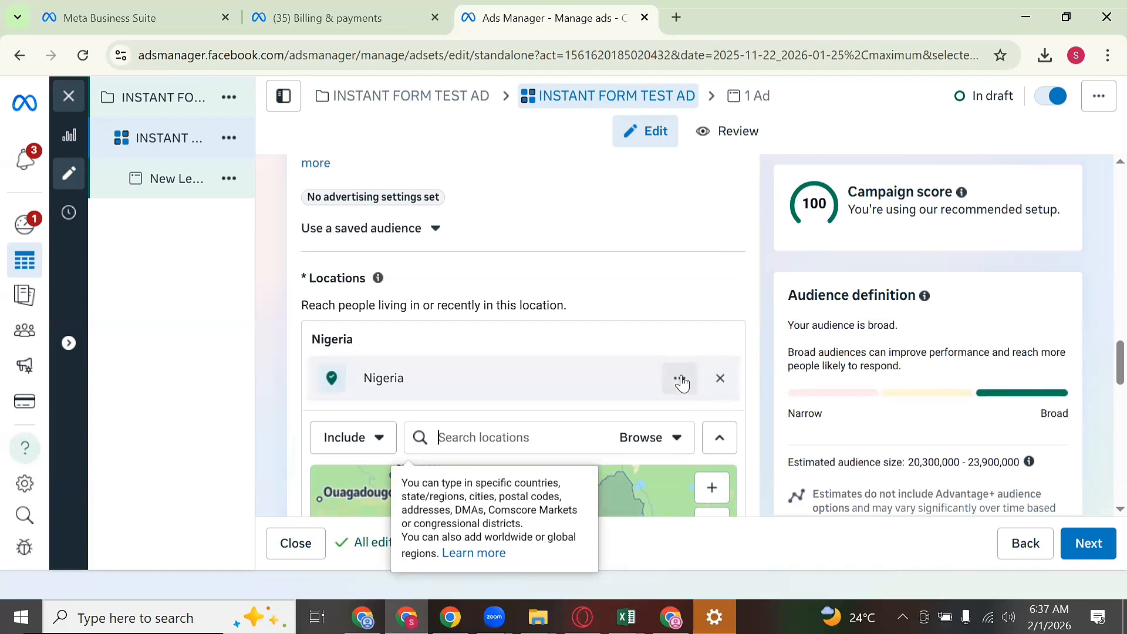
Step: Below the location map, expand 'Show more options' to show the Minimum age, Exclude audiences and Languages fields
scroll(593, 378, "down", 1)
scroll(593, 375, "down", 4)
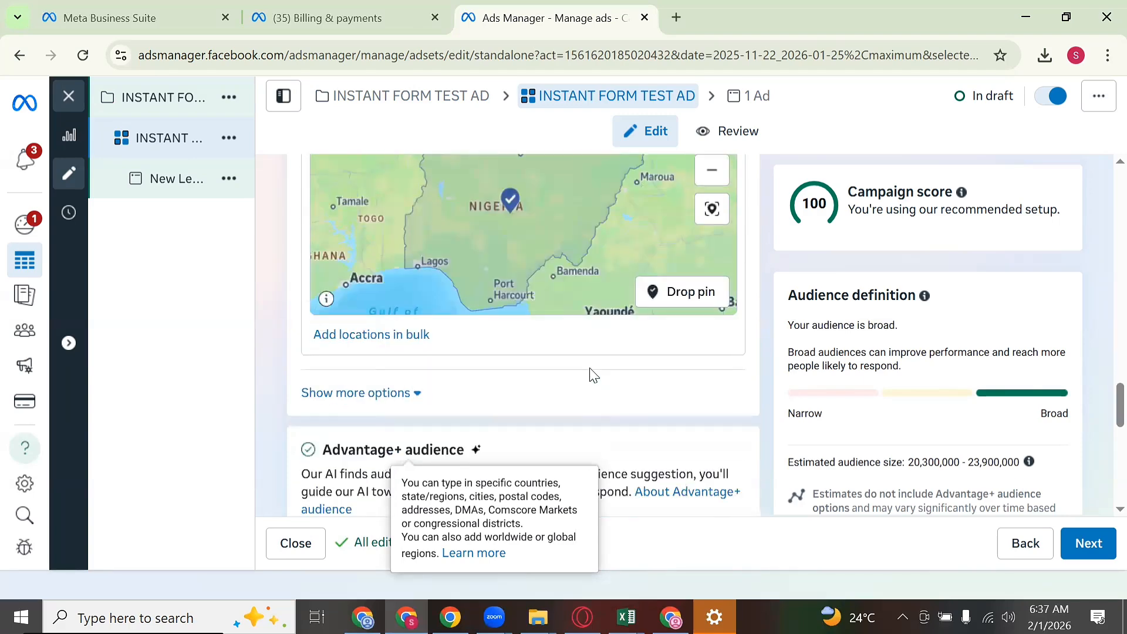
scroll(594, 370, "down", 3)
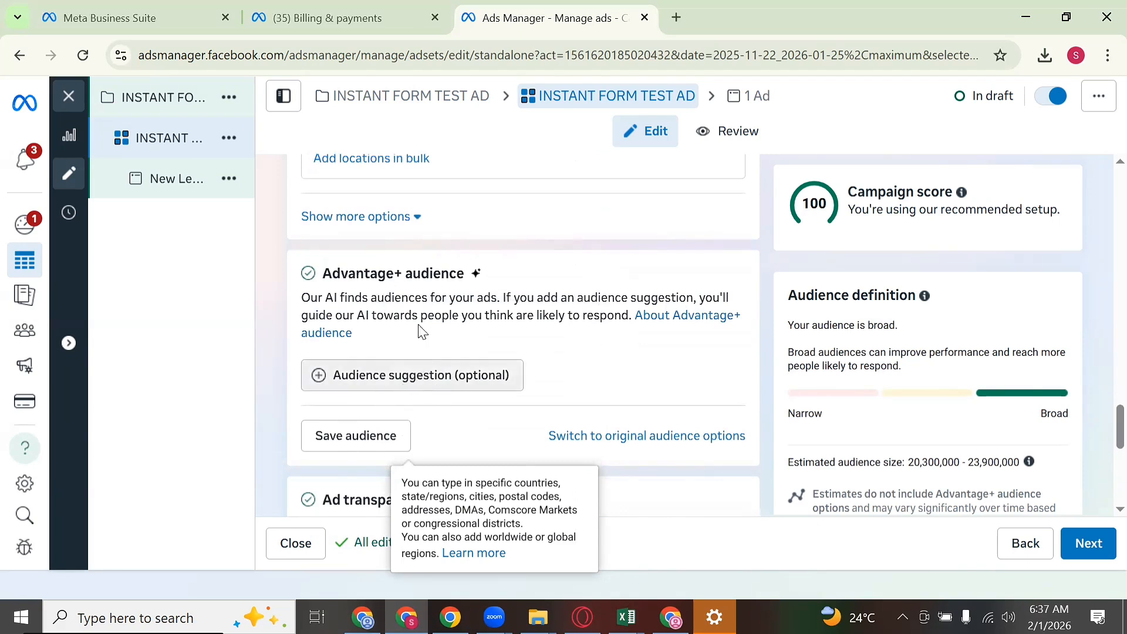
left_click(371, 218)
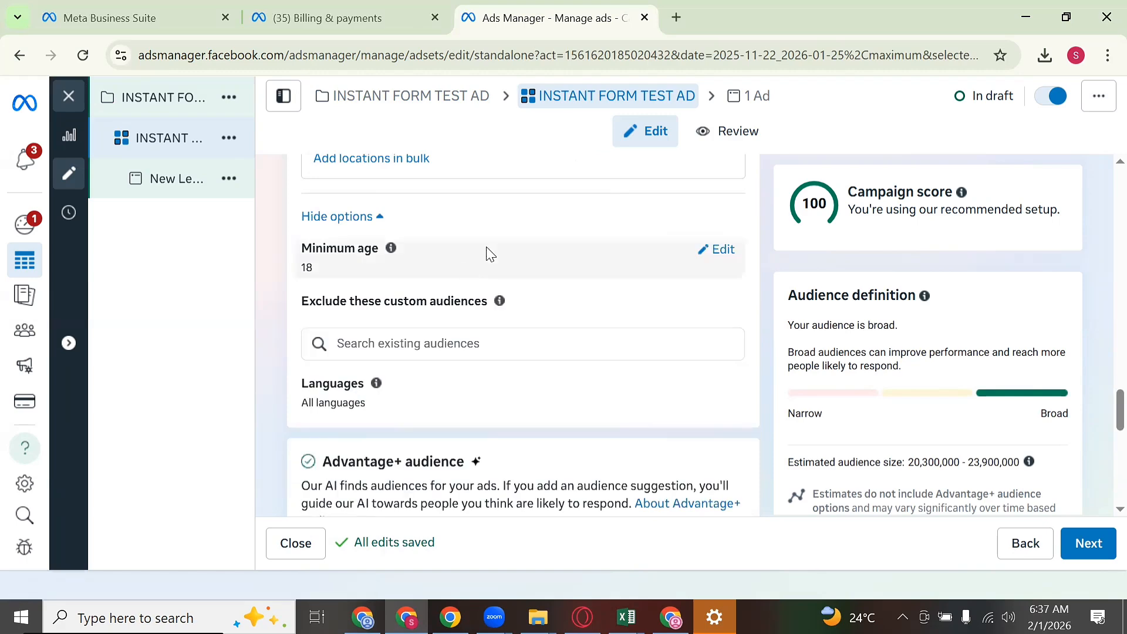
scroll(498, 311, "up", 1)
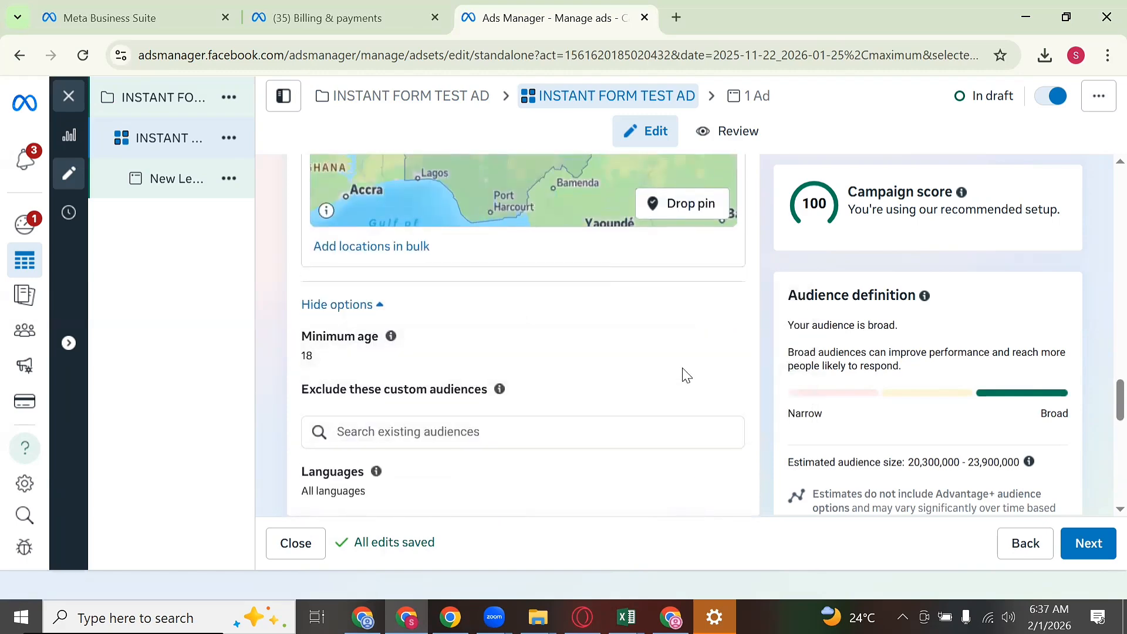
scroll(745, 405, "down", 5)
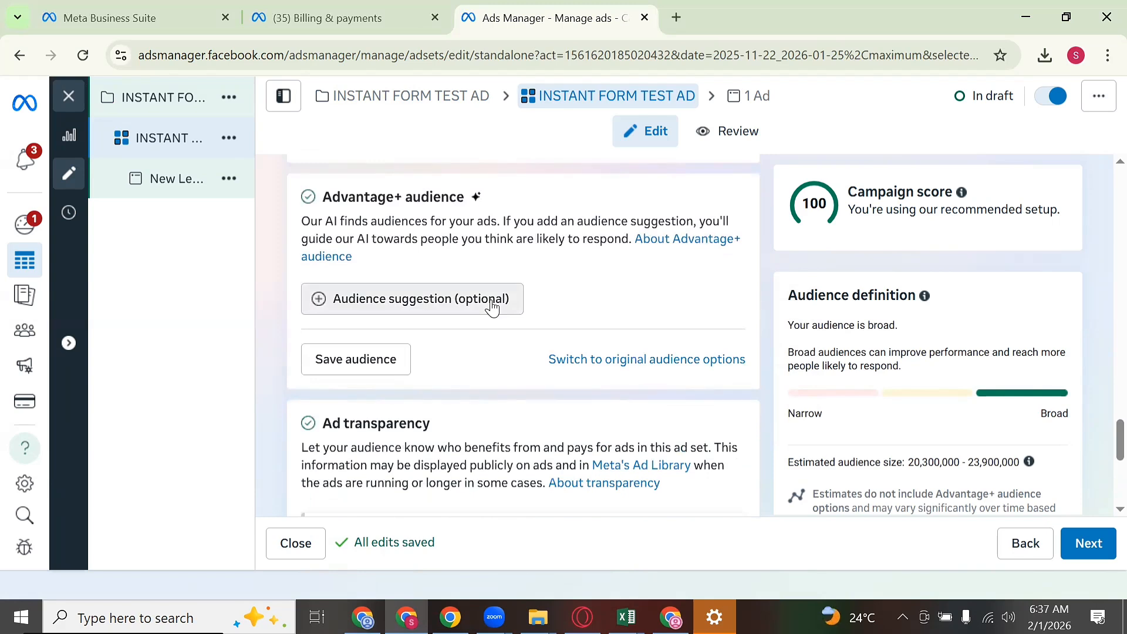
Step: Add an audience suggestion with the age range set from 22 to 59
left_click(492, 302)
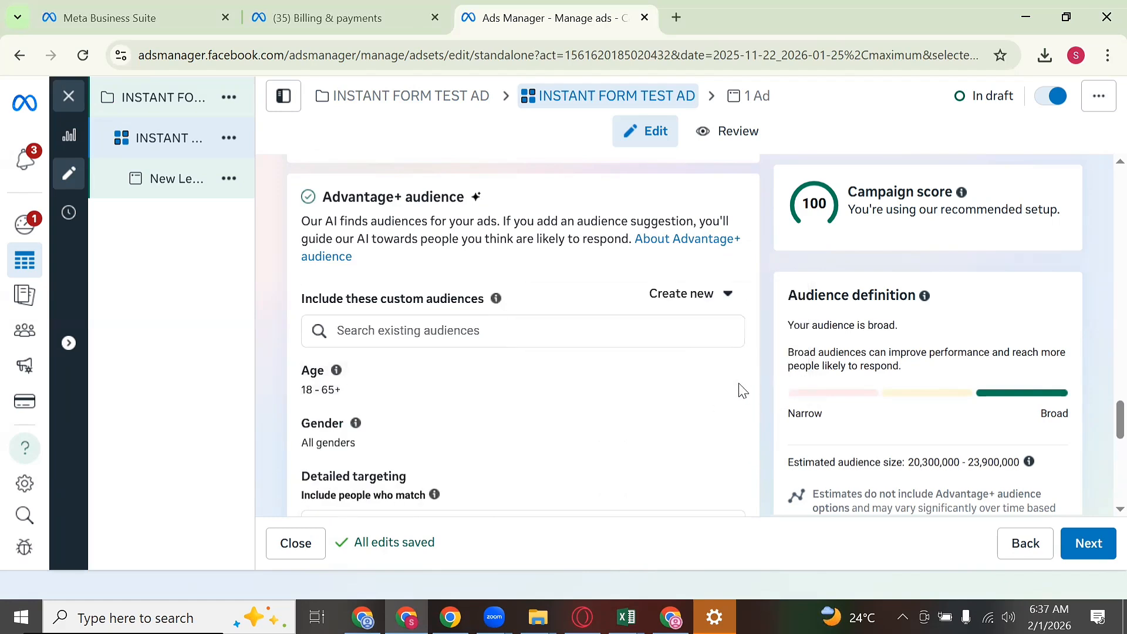
left_click(720, 372)
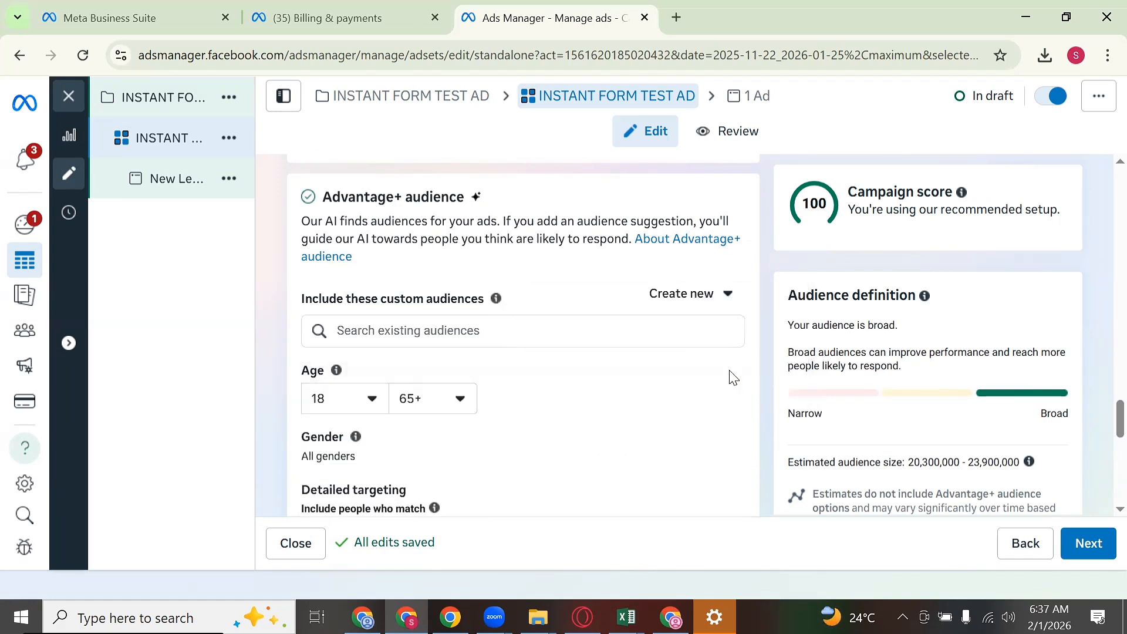
left_click(369, 402)
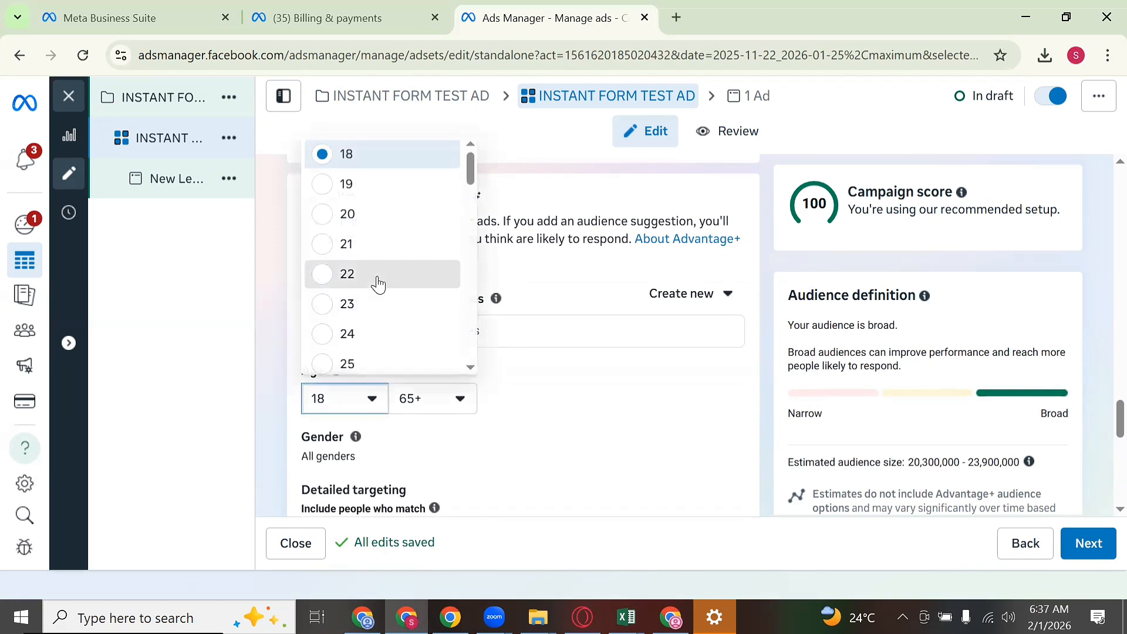
left_click(352, 273)
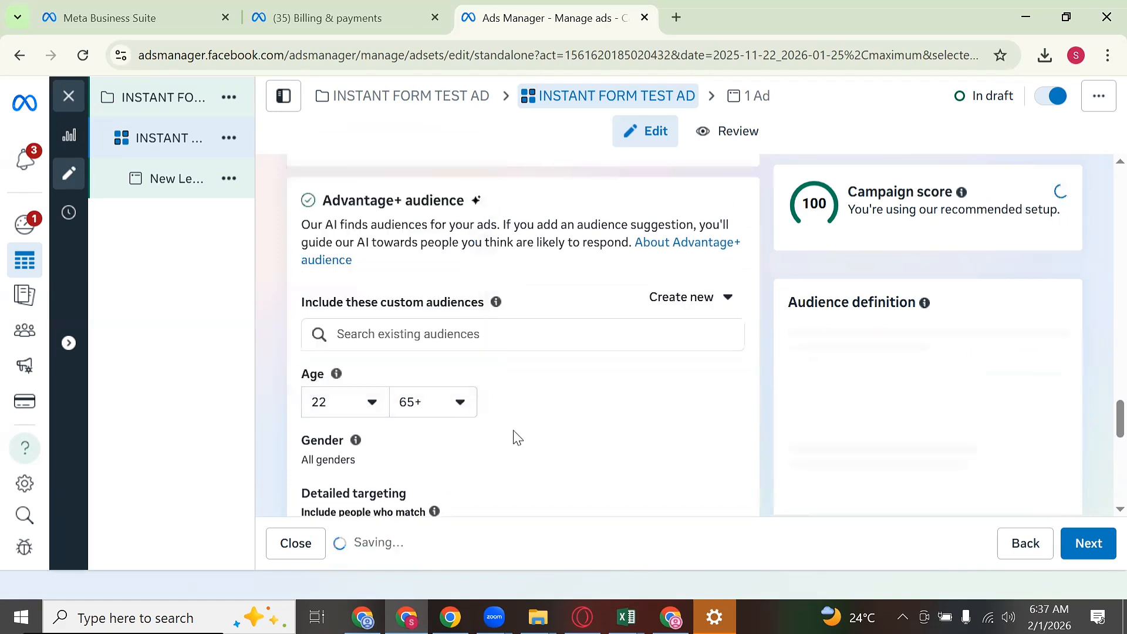
left_click(446, 417)
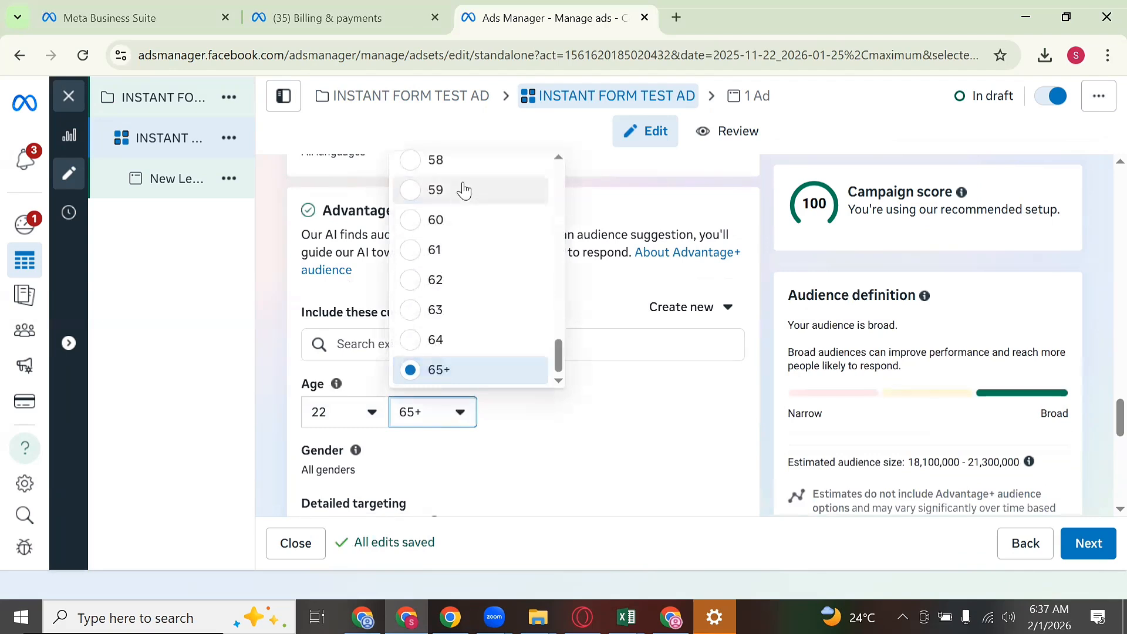
left_click(467, 189)
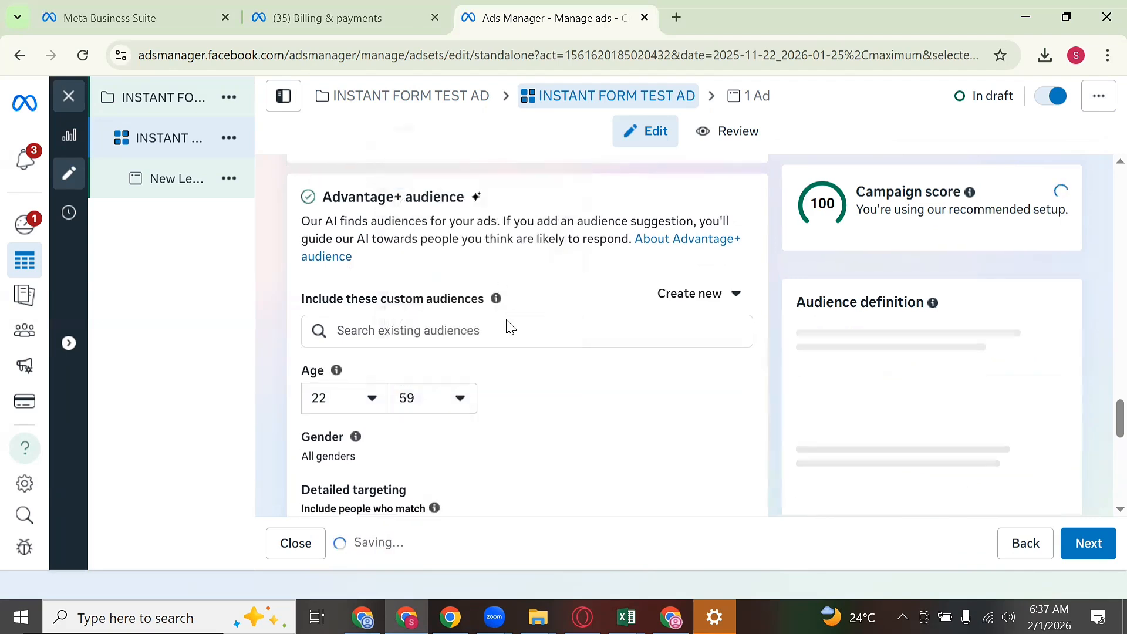
Step: Try Women and then Men under Gender, then set Gender back to All
scroll(564, 382, "down", 3)
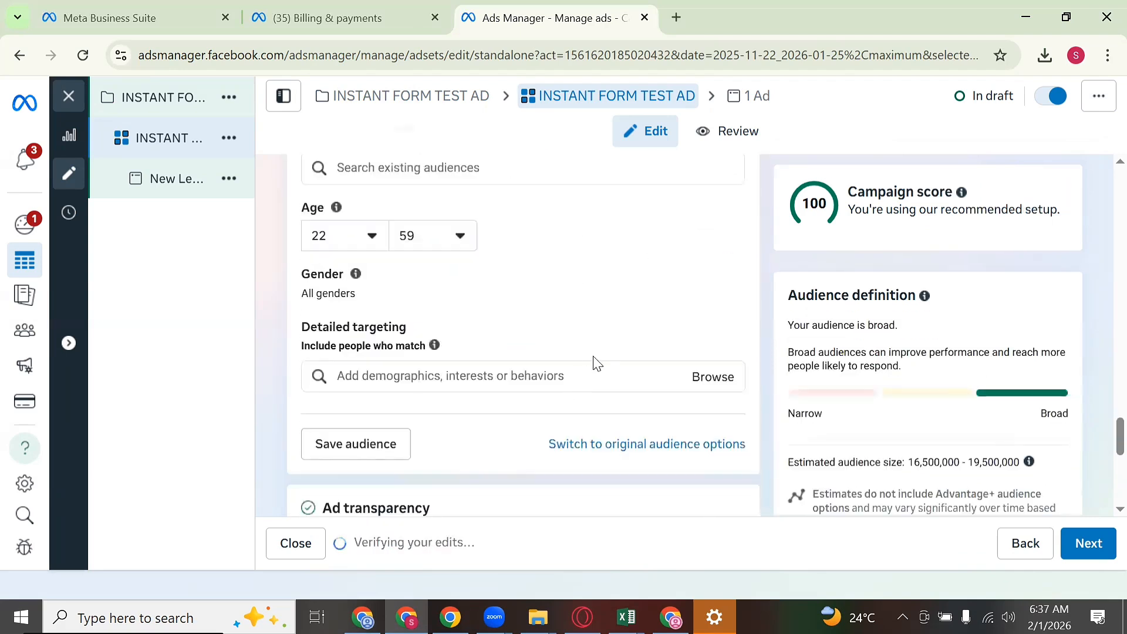
left_click(721, 275)
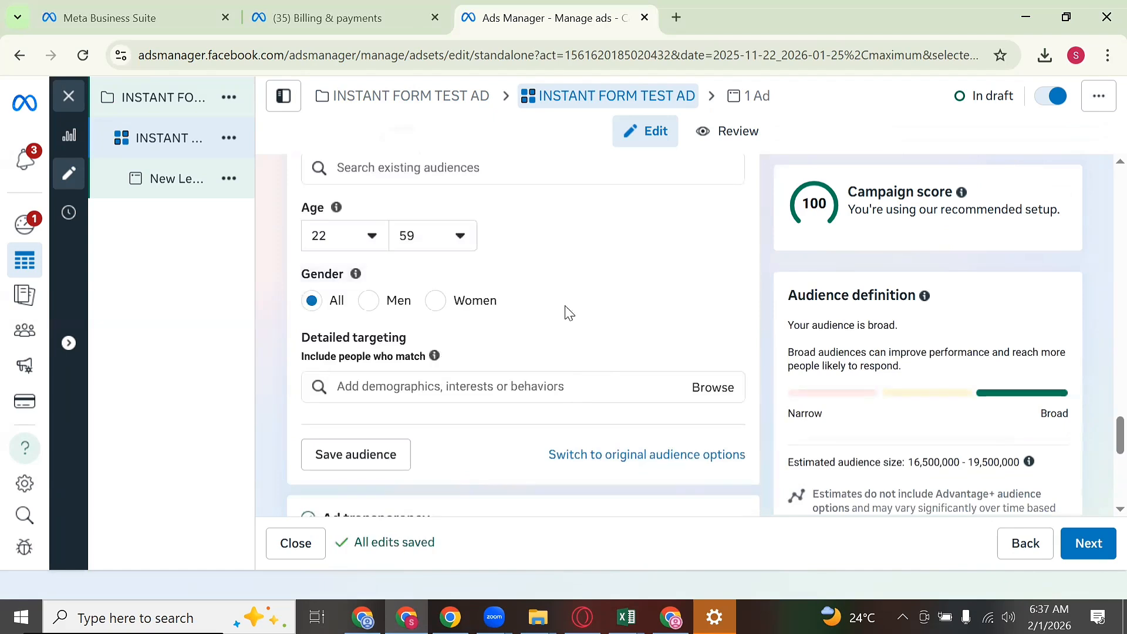
left_click(435, 300)
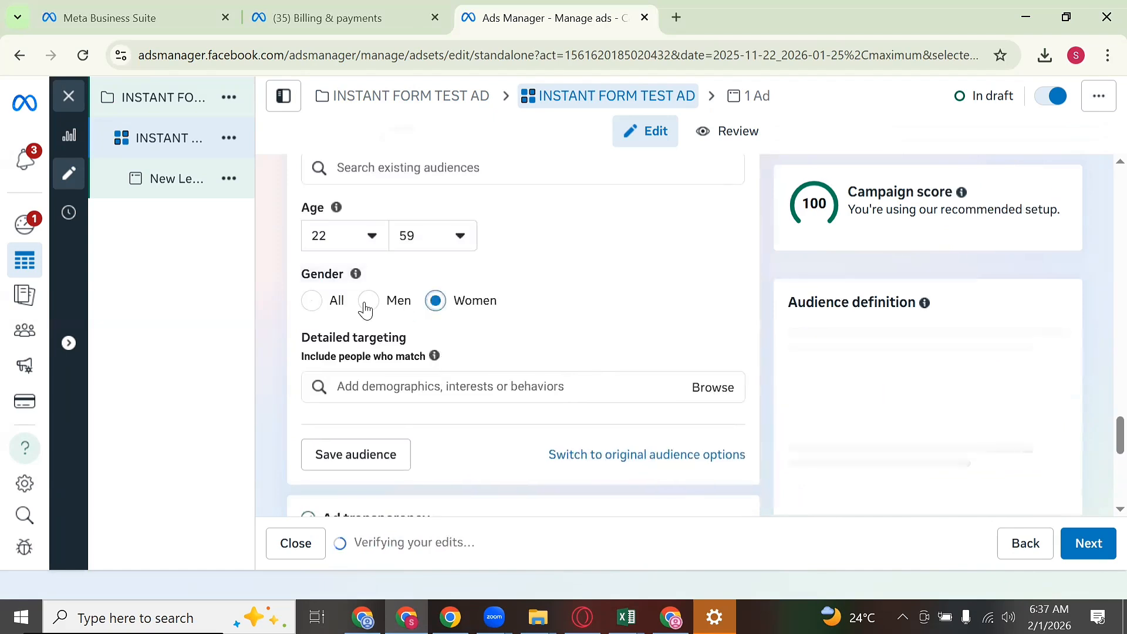
left_click(366, 304)
left_click(310, 302)
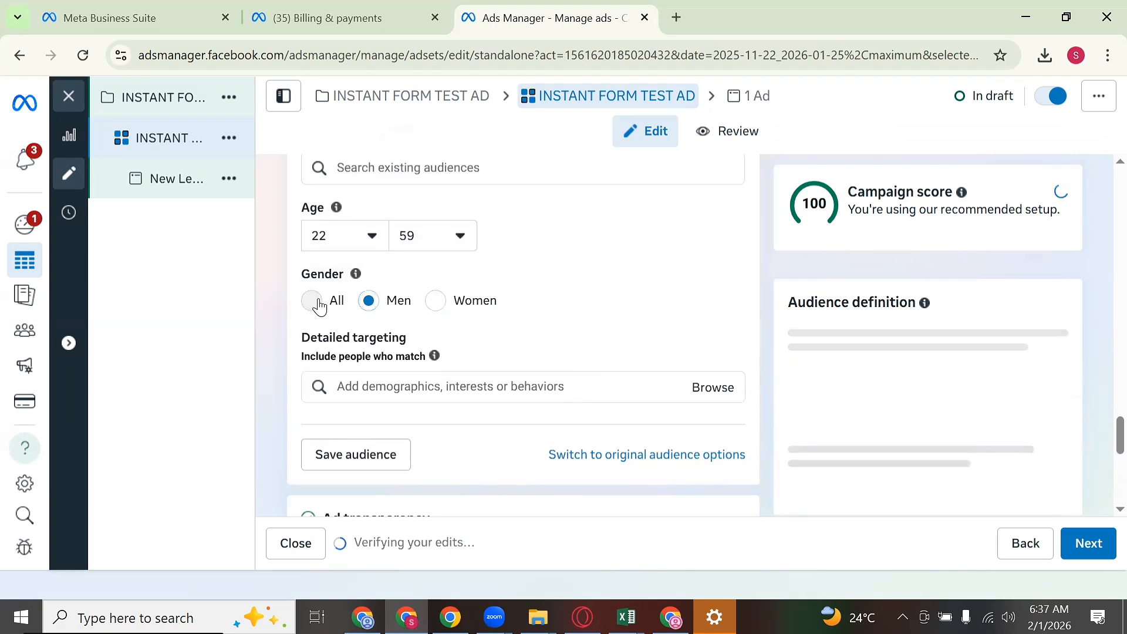
Step: Search Detailed targeting and include the 'Online advertising (marketing)' interest from the suggestions
left_click(637, 386)
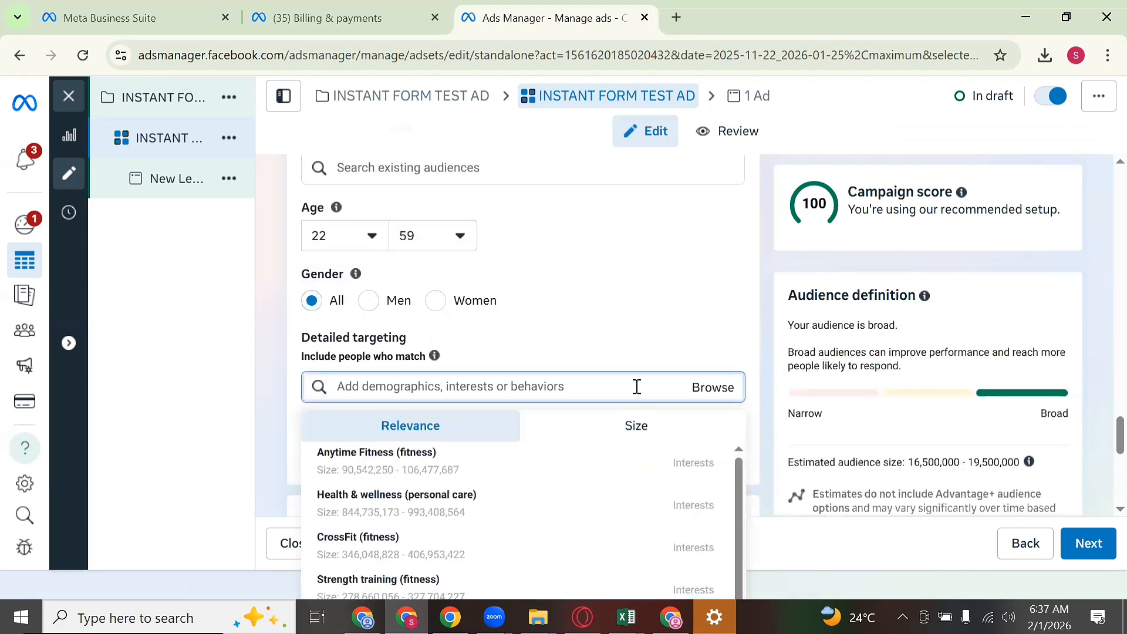
type("INTWER")
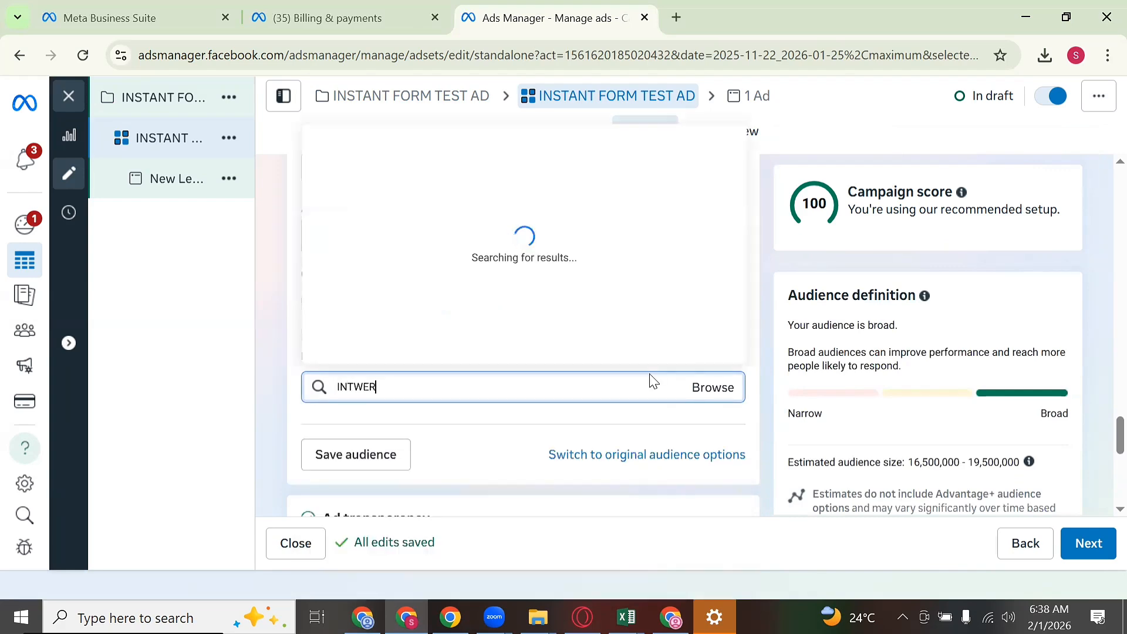
key("BackSpace")
key("BackSpace")
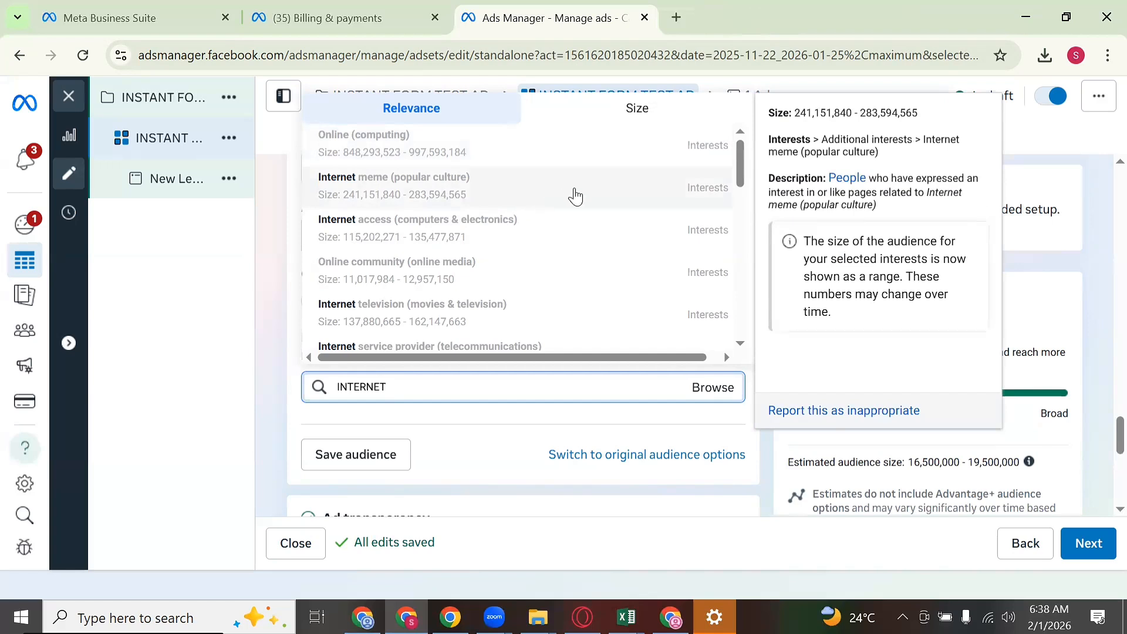
type("KETER")
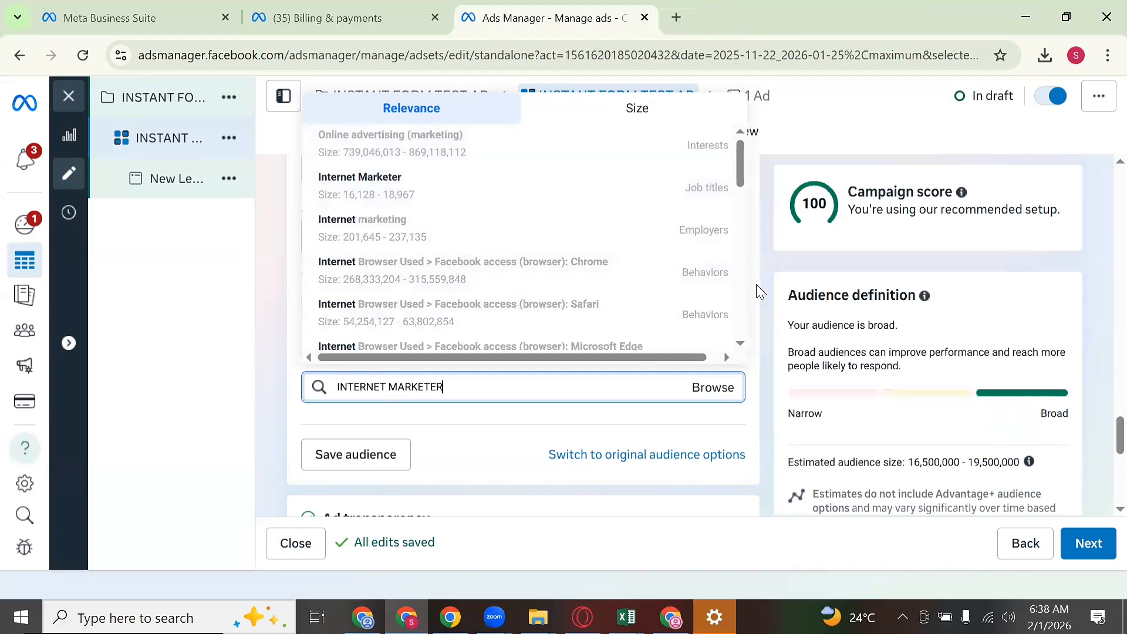
scroll(765, 292, "up", 4)
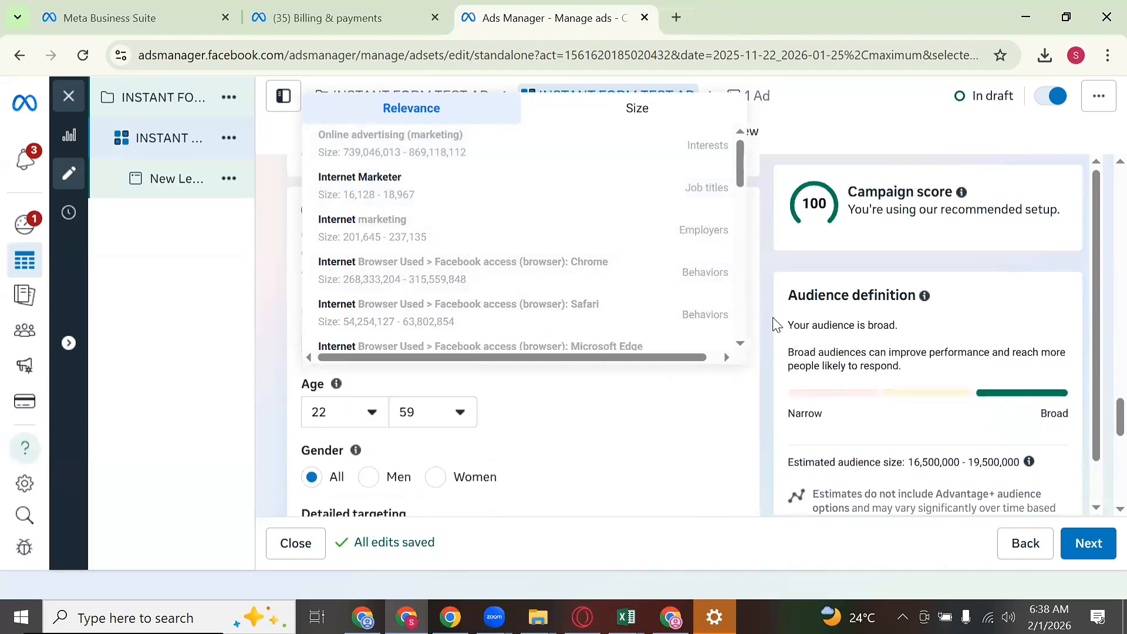
scroll(775, 323, "up", 10)
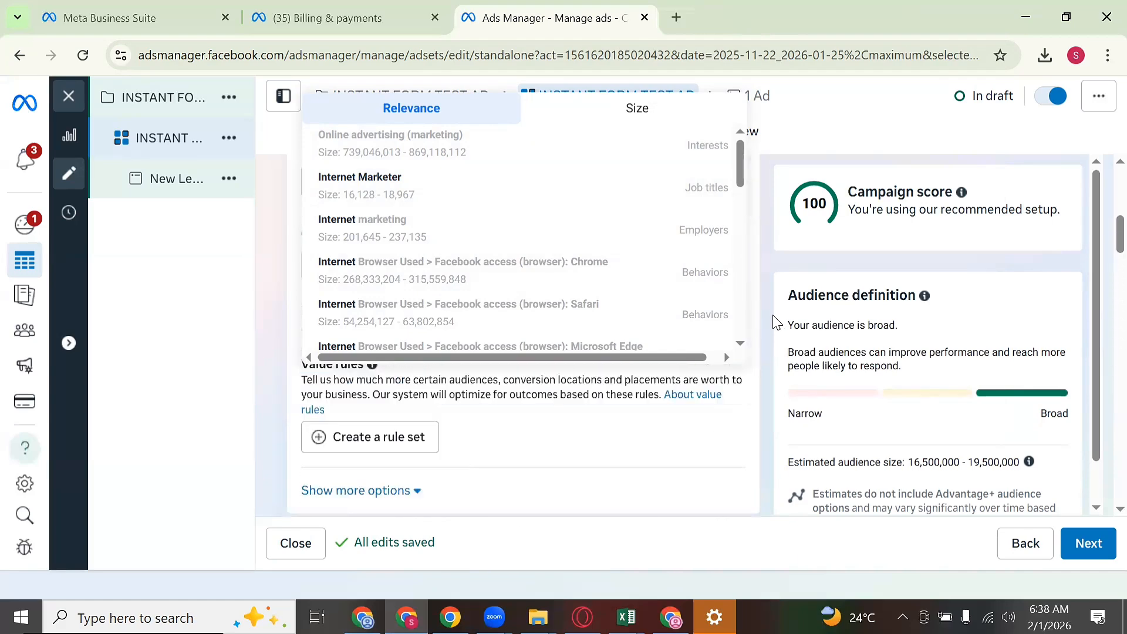
scroll(775, 320, "up", 5)
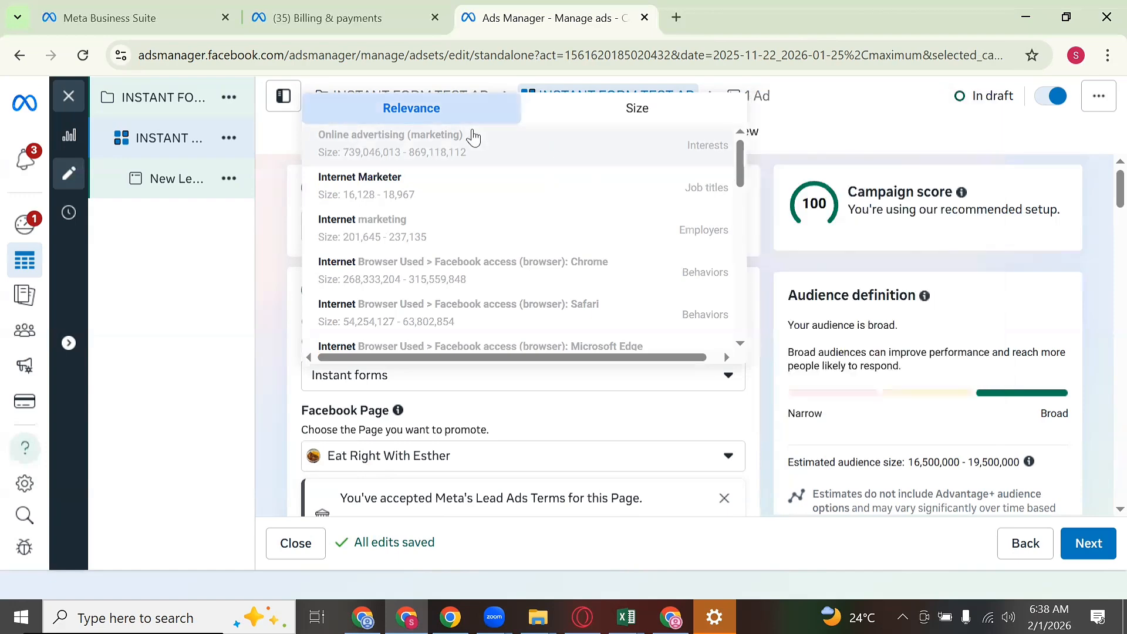
left_click(449, 149)
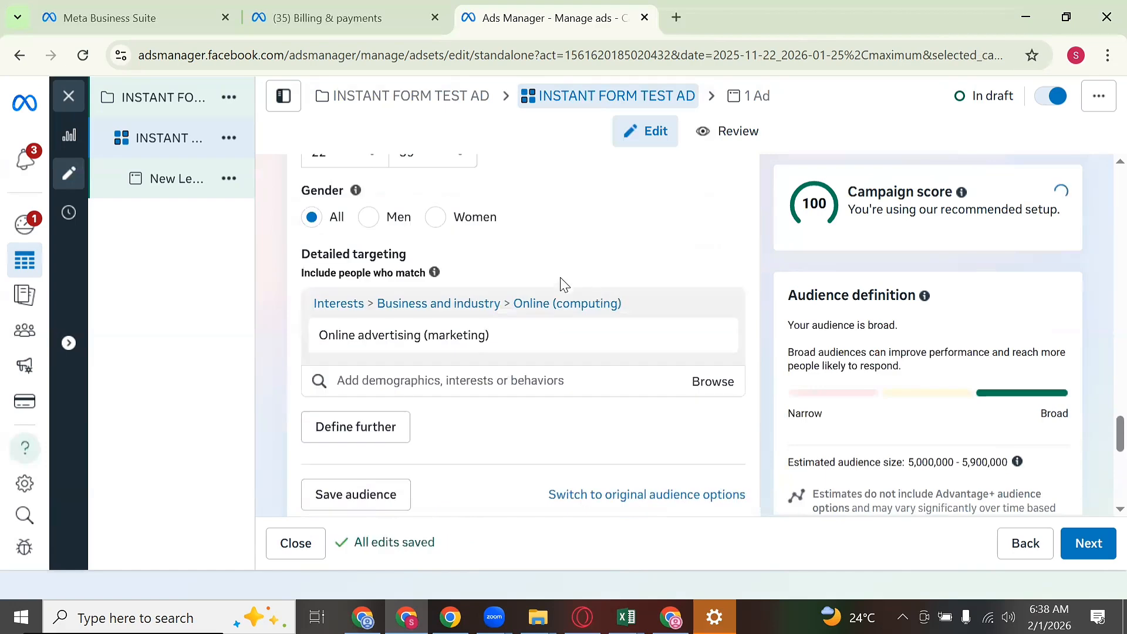
Step: Check the 5,000,000–5,900,000 estimated audience size and scroll down to the Placements section
scroll(558, 279, "down", 5)
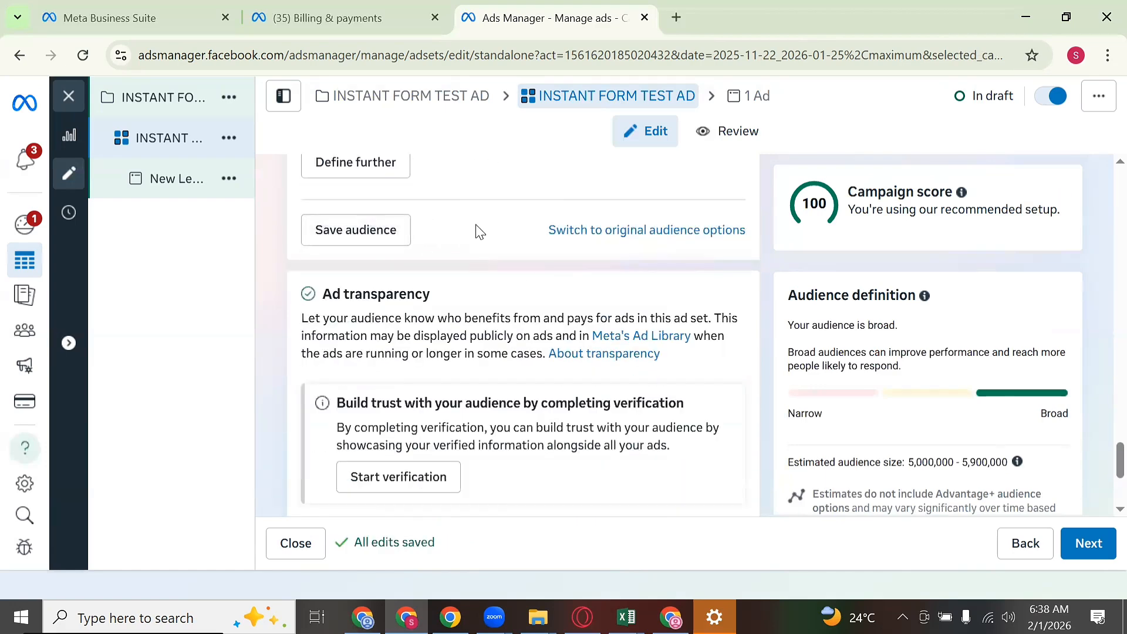
scroll(478, 232, "down", 4)
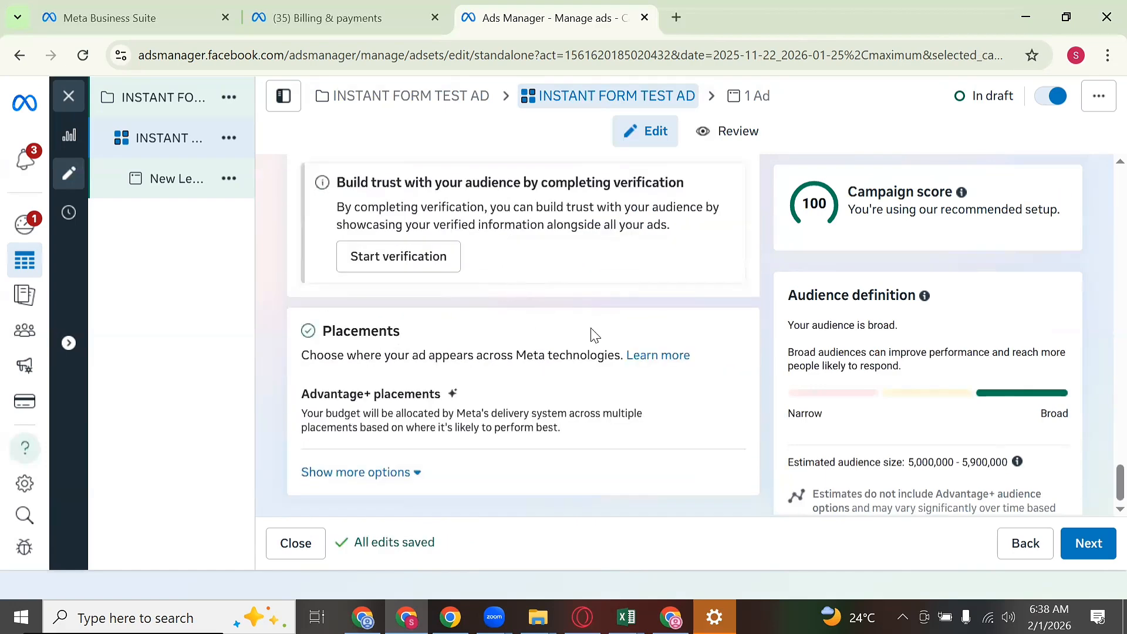
scroll(607, 337, "up", 3)
scroll(469, 206, "up", 4)
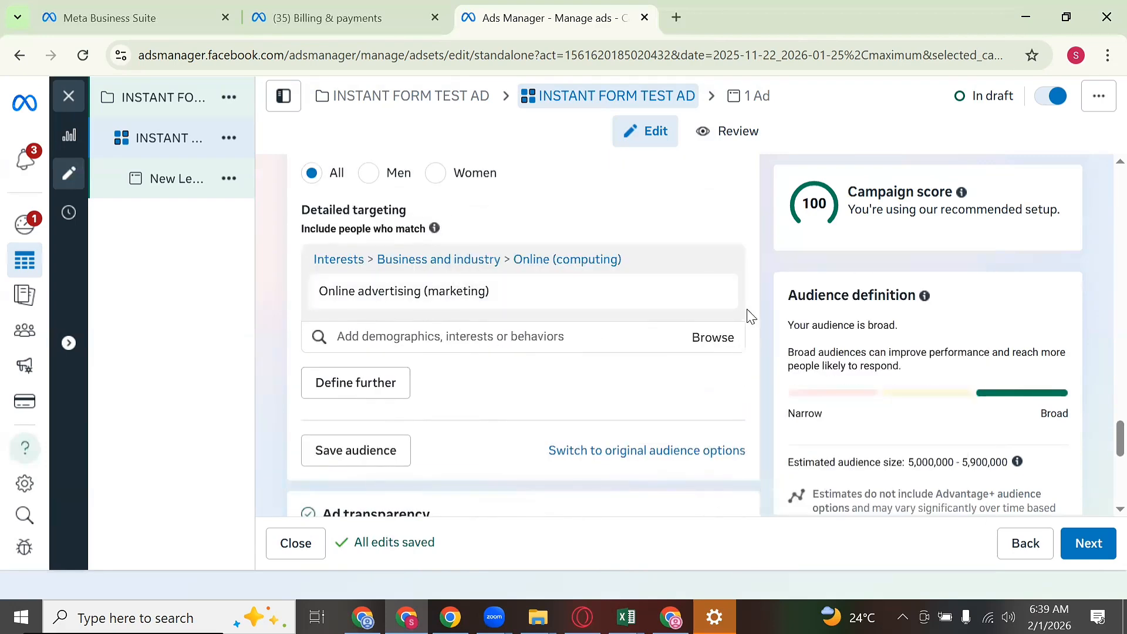
scroll(939, 411, "up", 2)
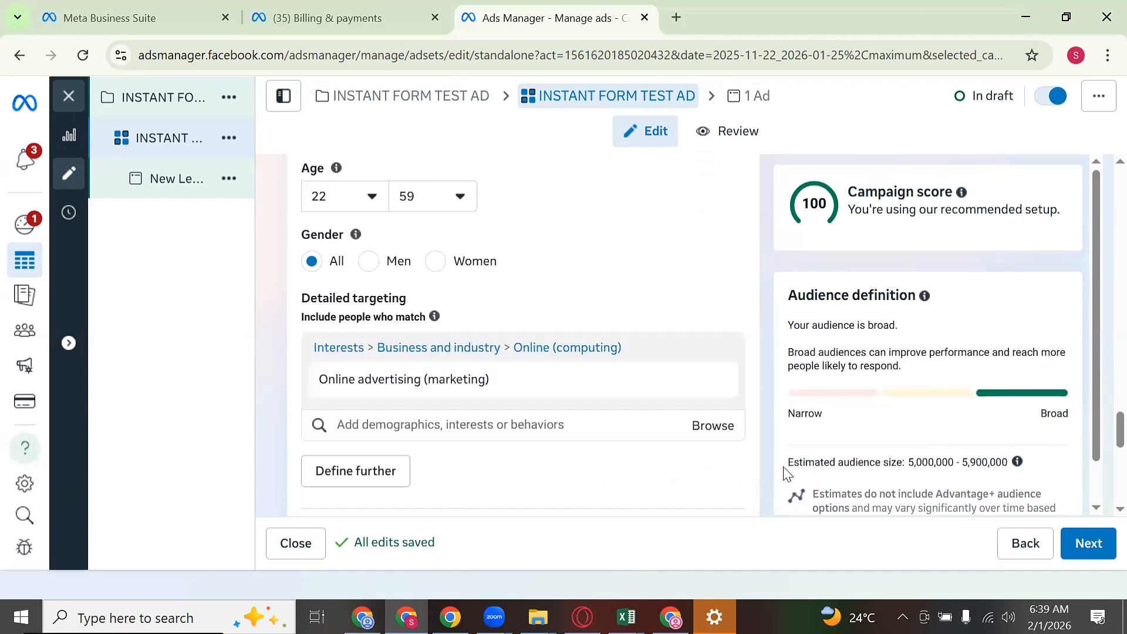
left_click_drag(785, 464, 1051, 480)
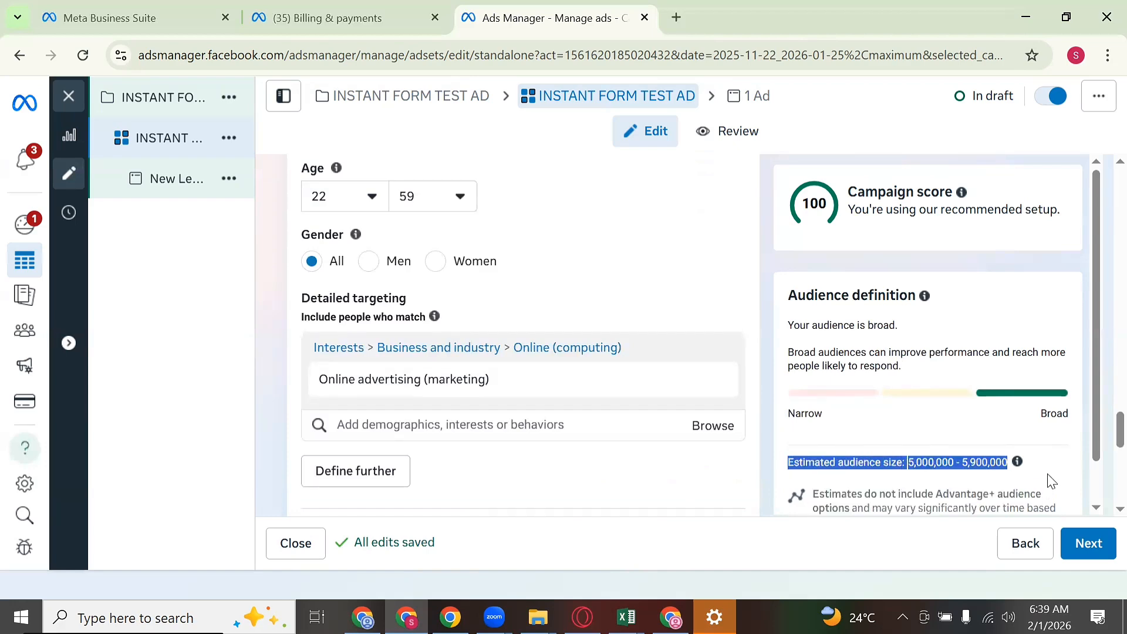
left_click(1050, 479)
scroll(704, 347, "down", 6)
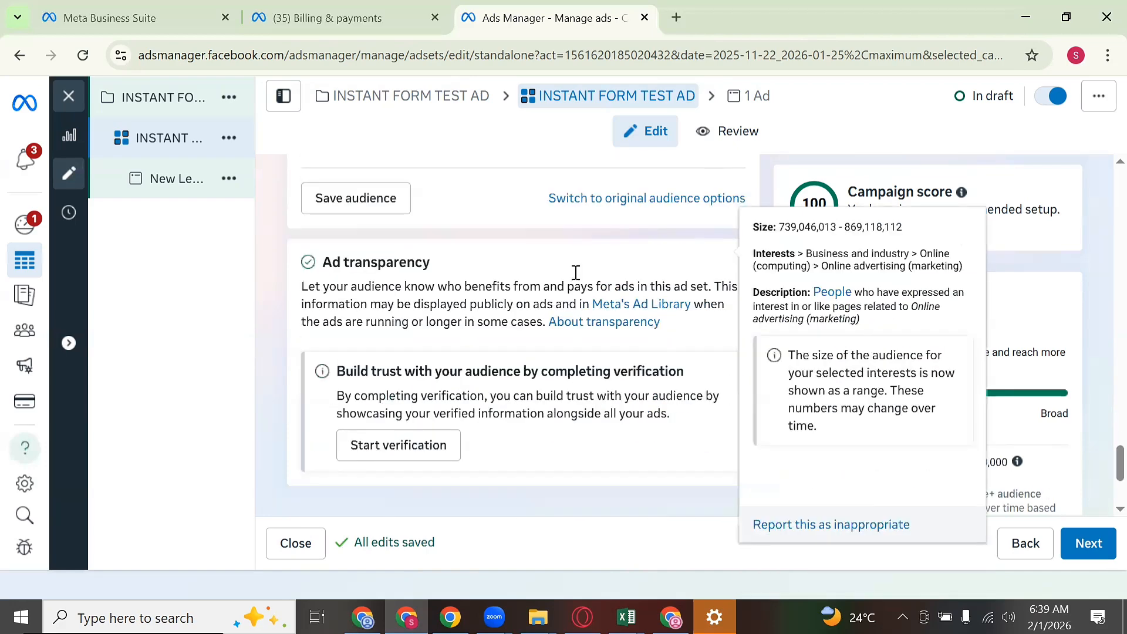
scroll(616, 340, "down", 2)
scroll(679, 395, "up", 1)
scroll(688, 385, "down", 1)
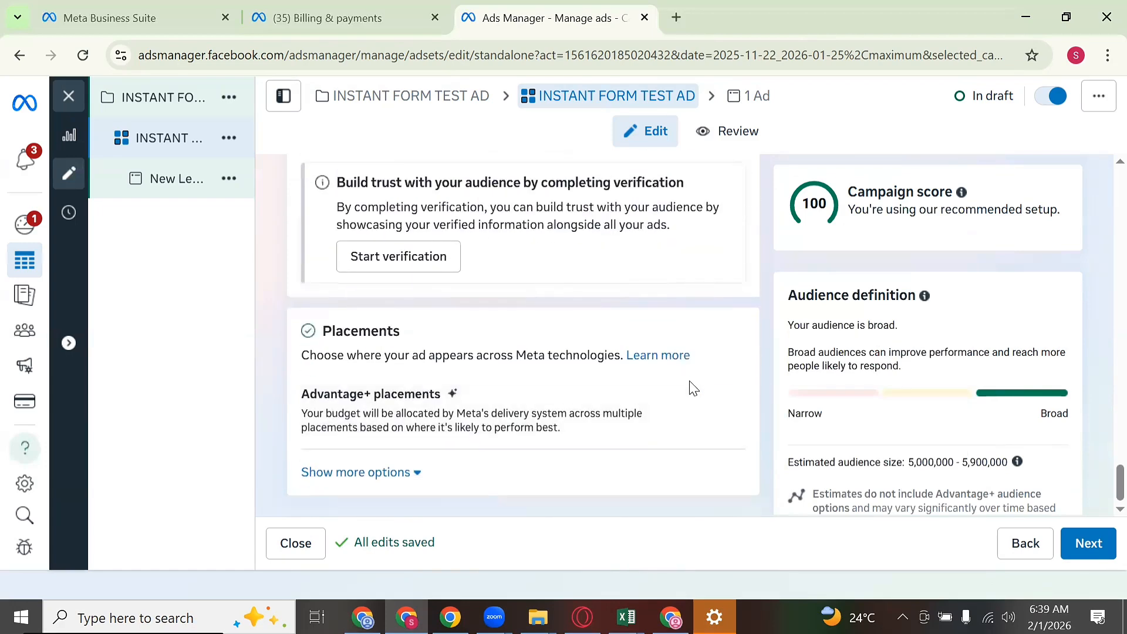
Step: Expand the Placements section and switch from Advantage+ placements to Manual placements
left_click(717, 397)
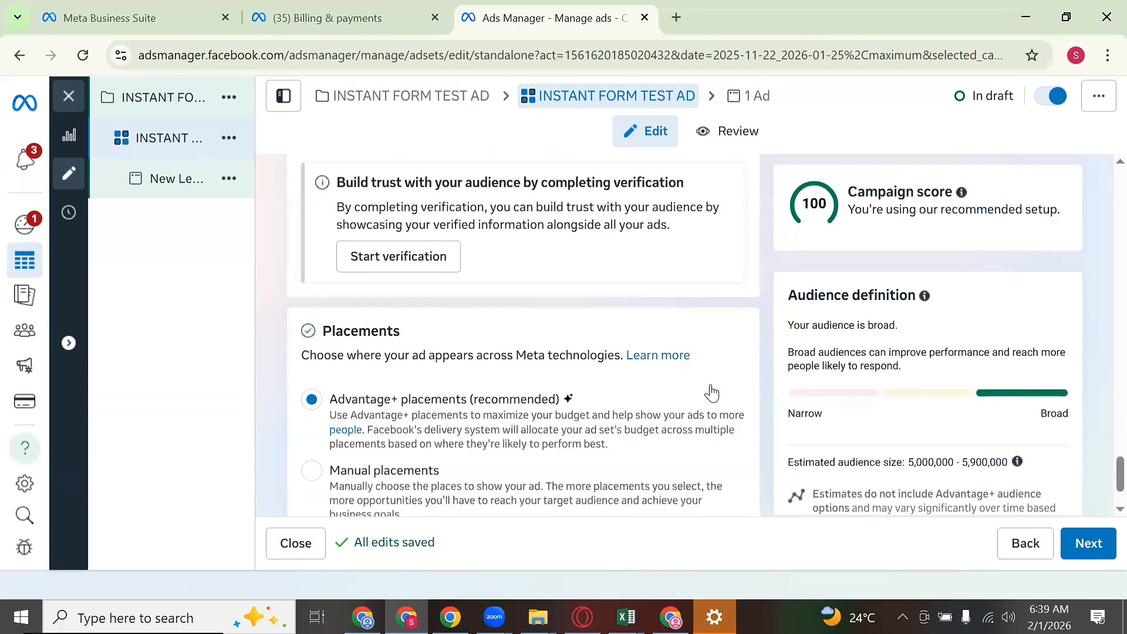
scroll(725, 362, "down", 1)
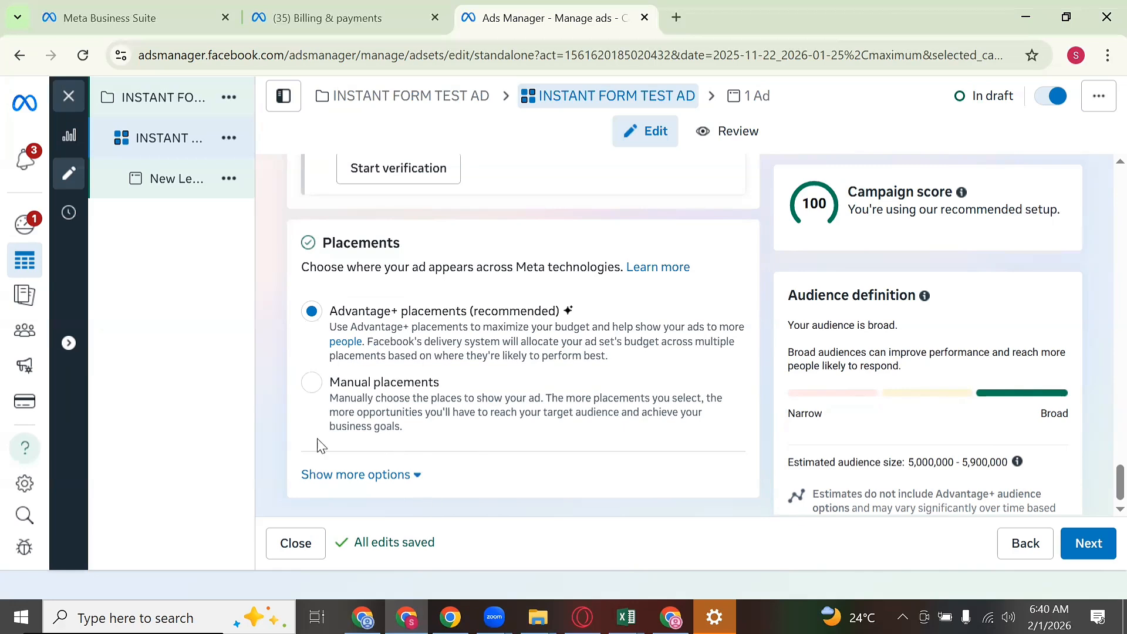
left_click(311, 382)
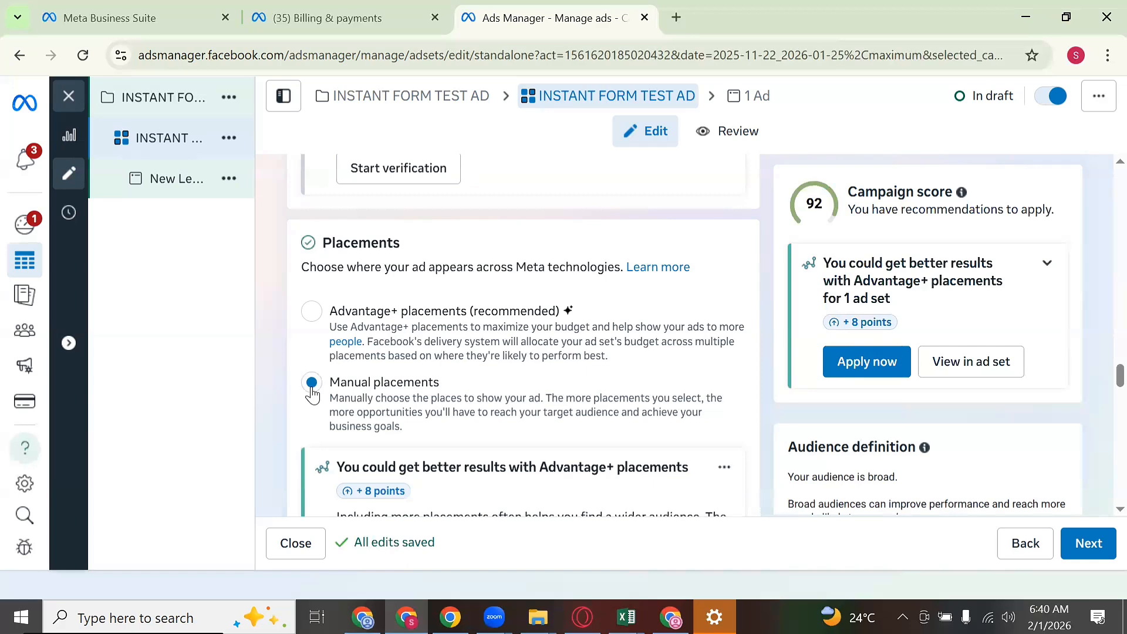
Step: Under Platforms, exclude Audience Network while keeping Facebook ticked
scroll(522, 399, "down", 4)
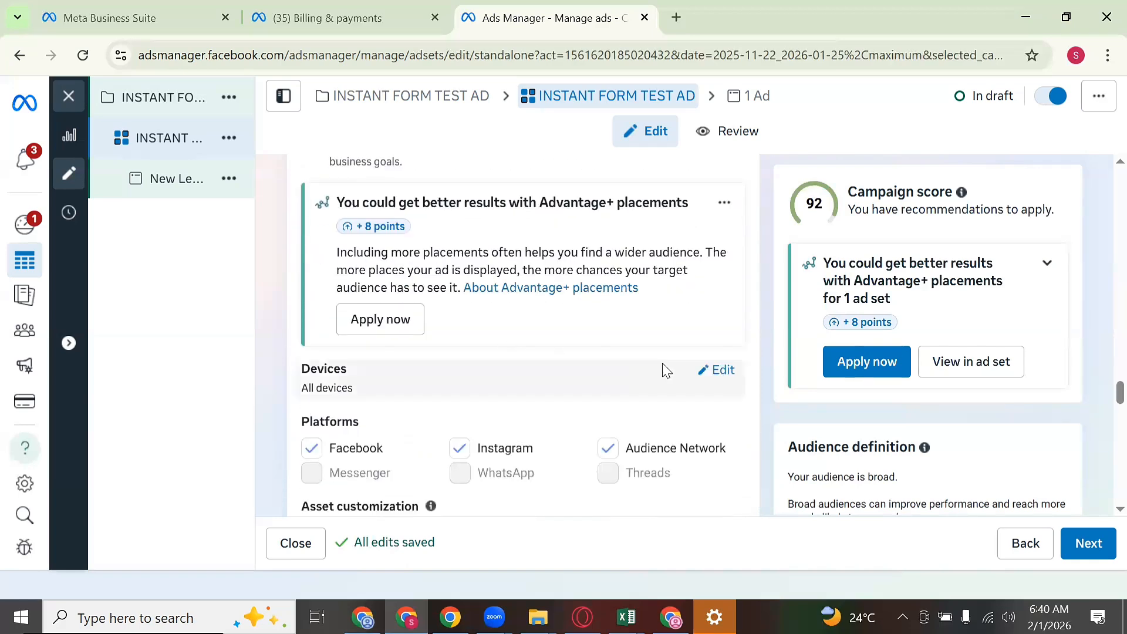
left_click(608, 452)
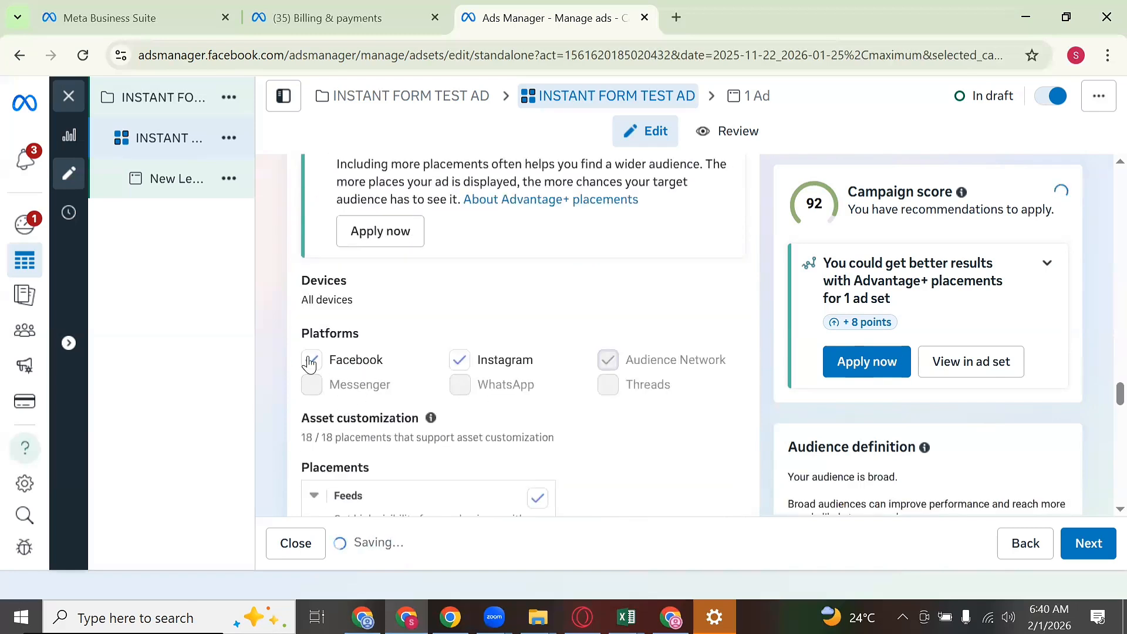
left_click(311, 360)
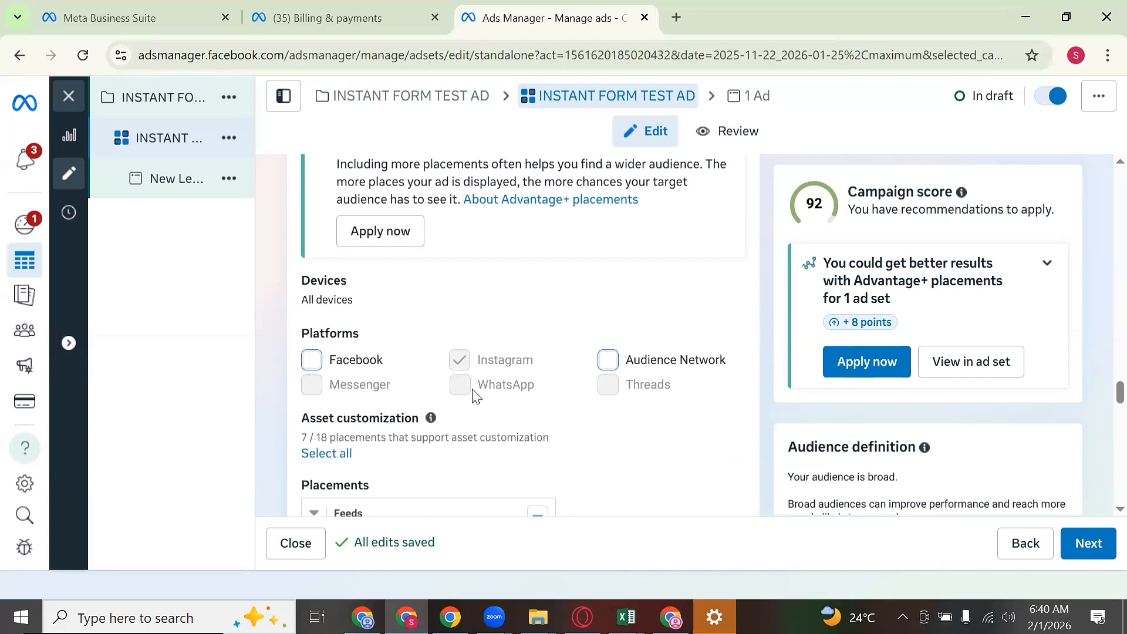
left_click(311, 361)
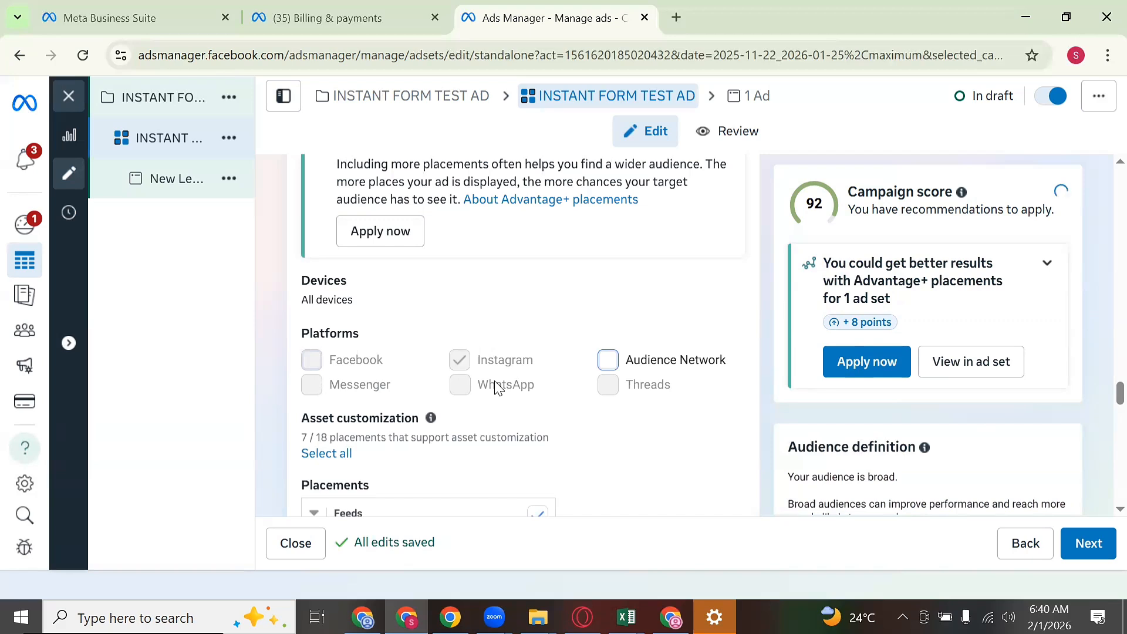
Step: Untick the Facebook Marketplace, Instagram profile feed and Facebook Notifications placements
scroll(530, 360, "down", 3)
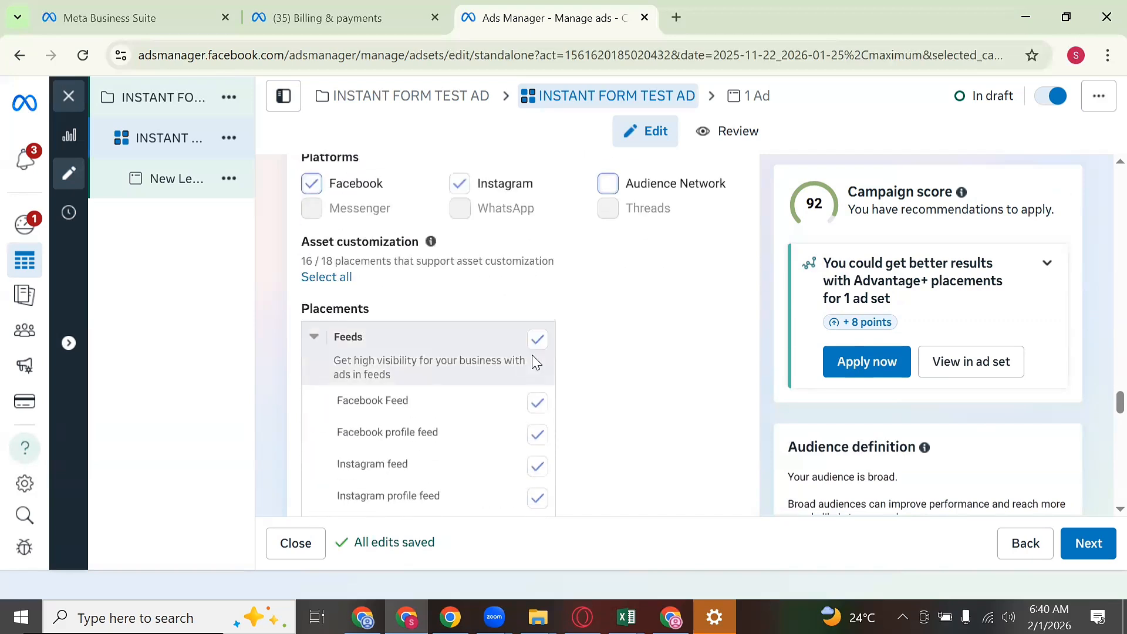
scroll(536, 362, "down", 1)
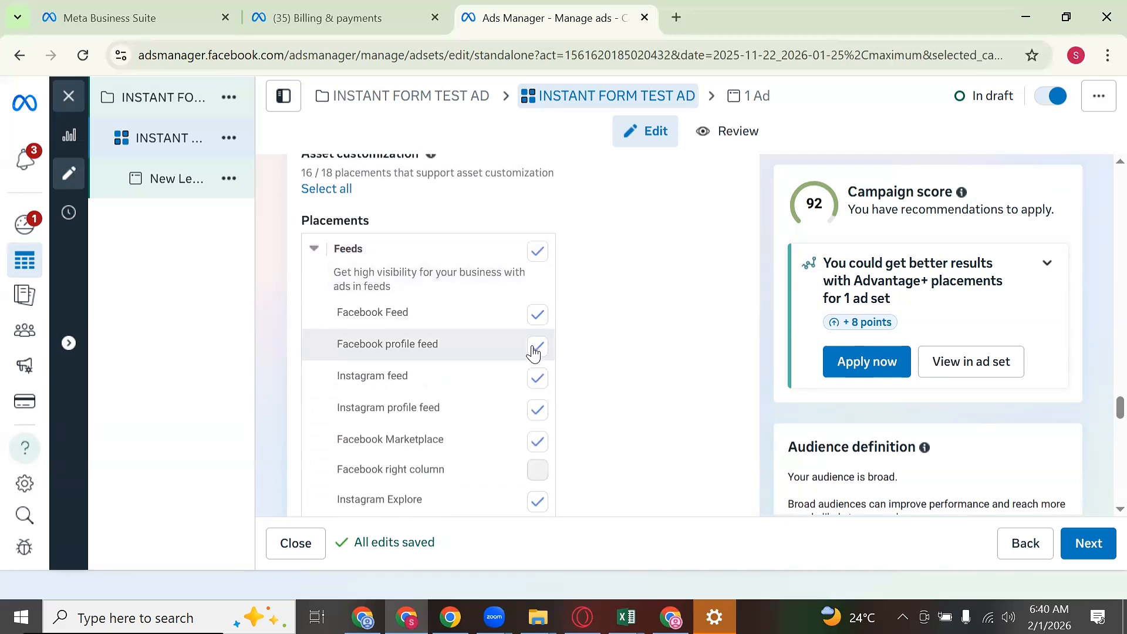
left_click(536, 443)
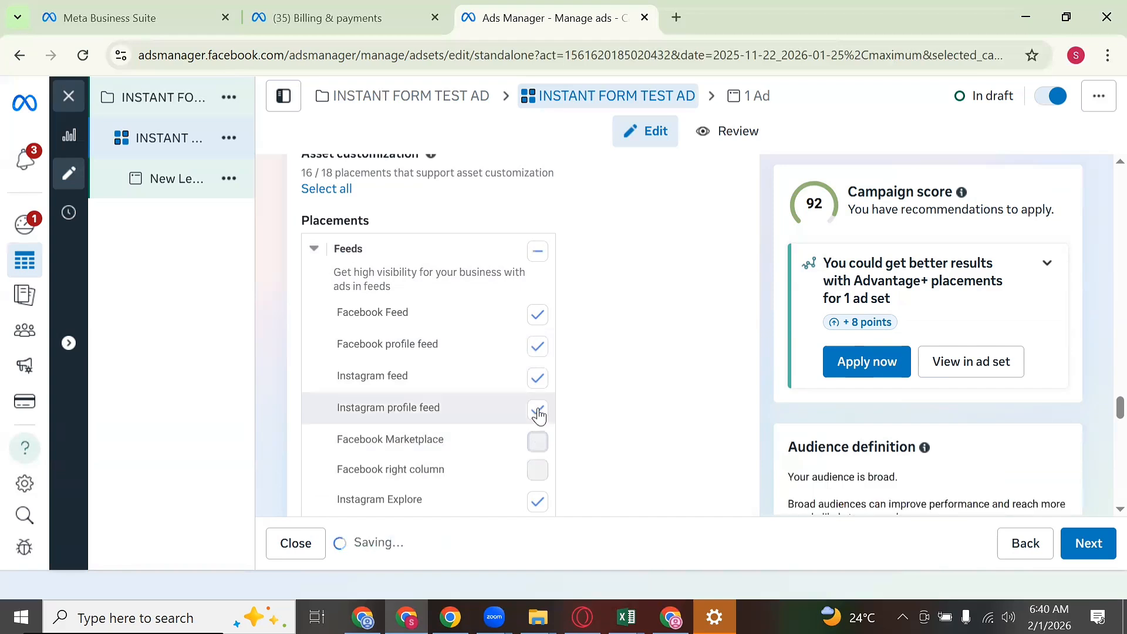
left_click(538, 414)
scroll(552, 409, "down", 2)
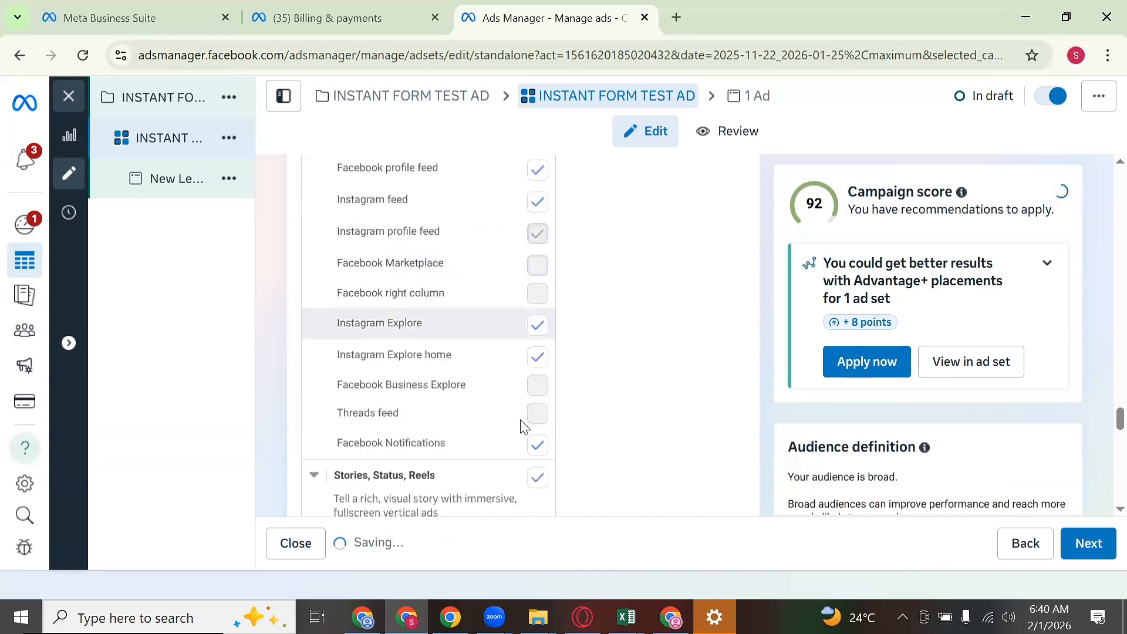
left_click(538, 444)
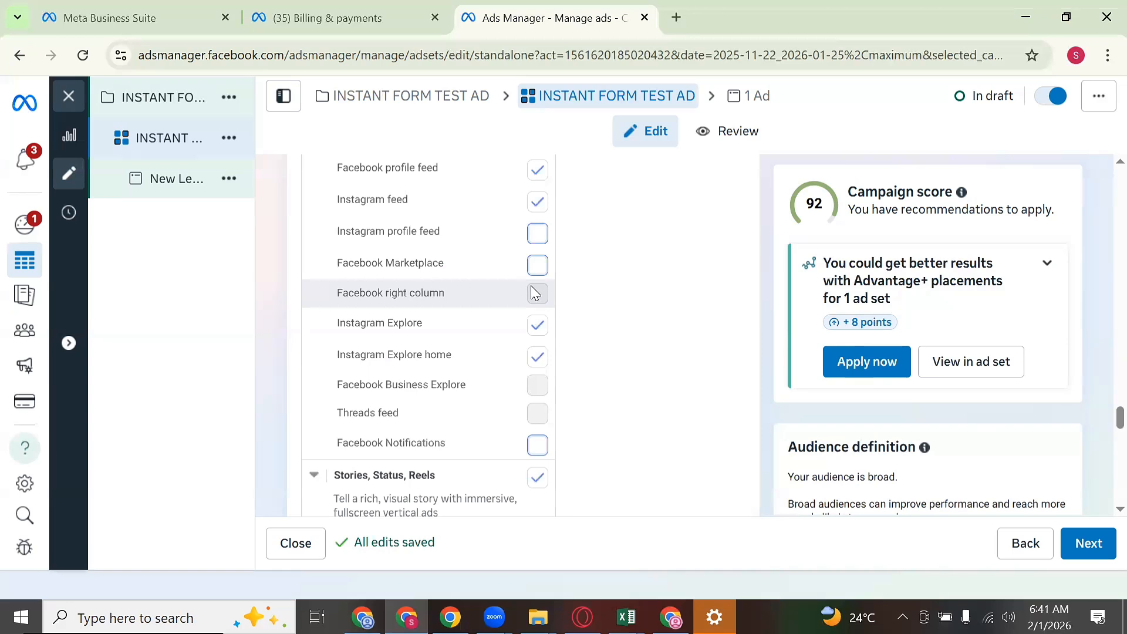
scroll(534, 294, "up", 3)
scroll(541, 297, "down", 3)
scroll(557, 326, "down", 5)
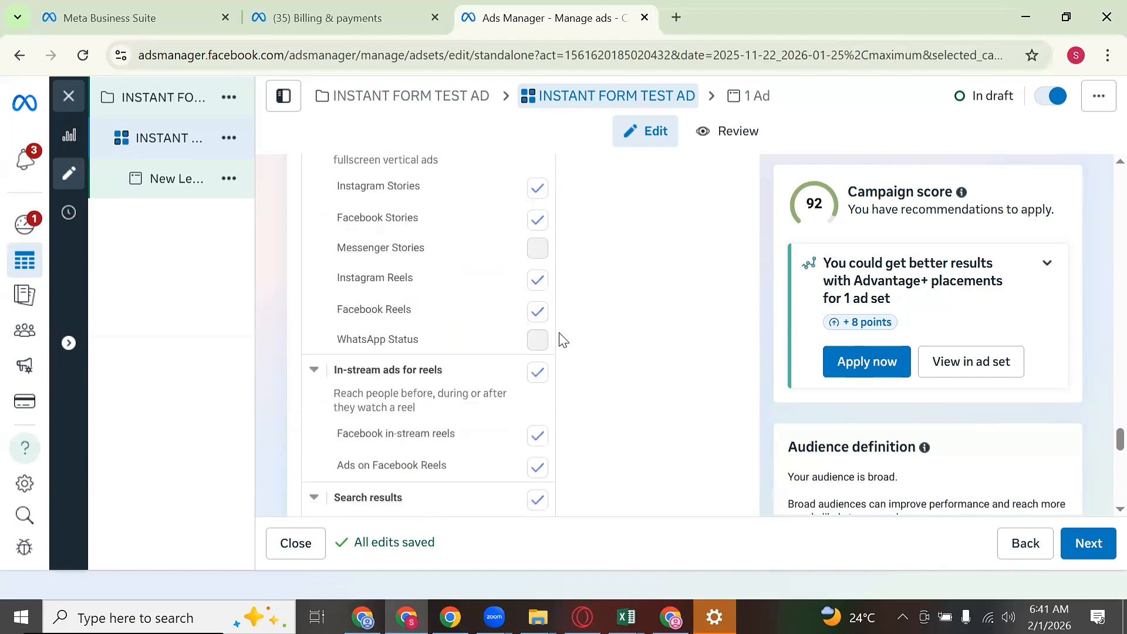
scroll(581, 352, "down", 4)
scroll(589, 363, "down", 5)
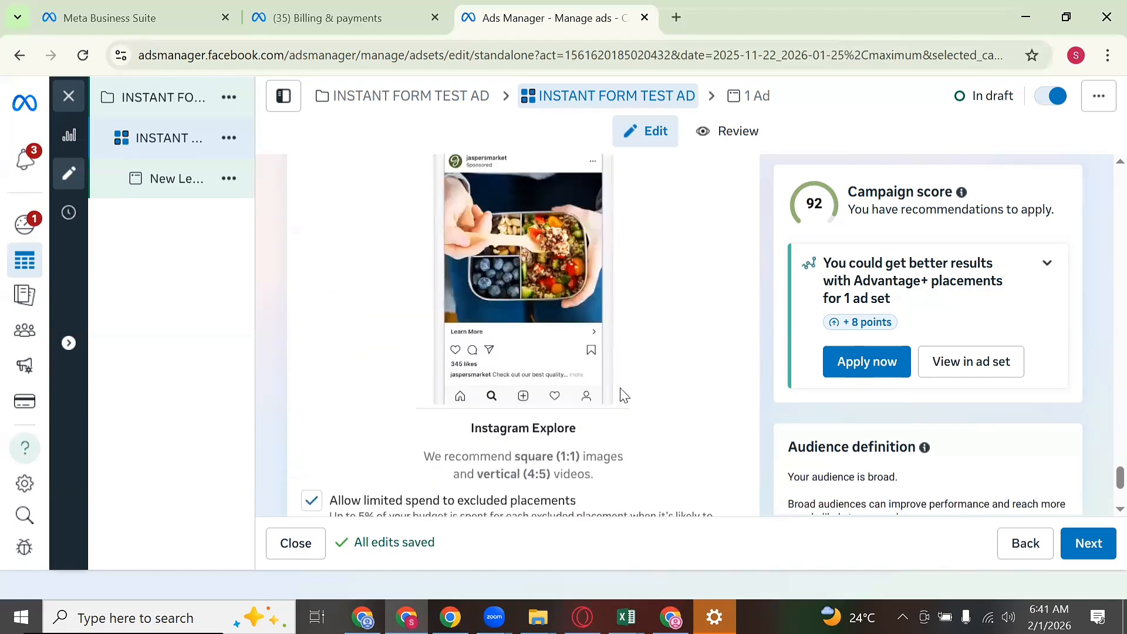
scroll(621, 392, "down", 4)
scroll(639, 392, "up", 2)
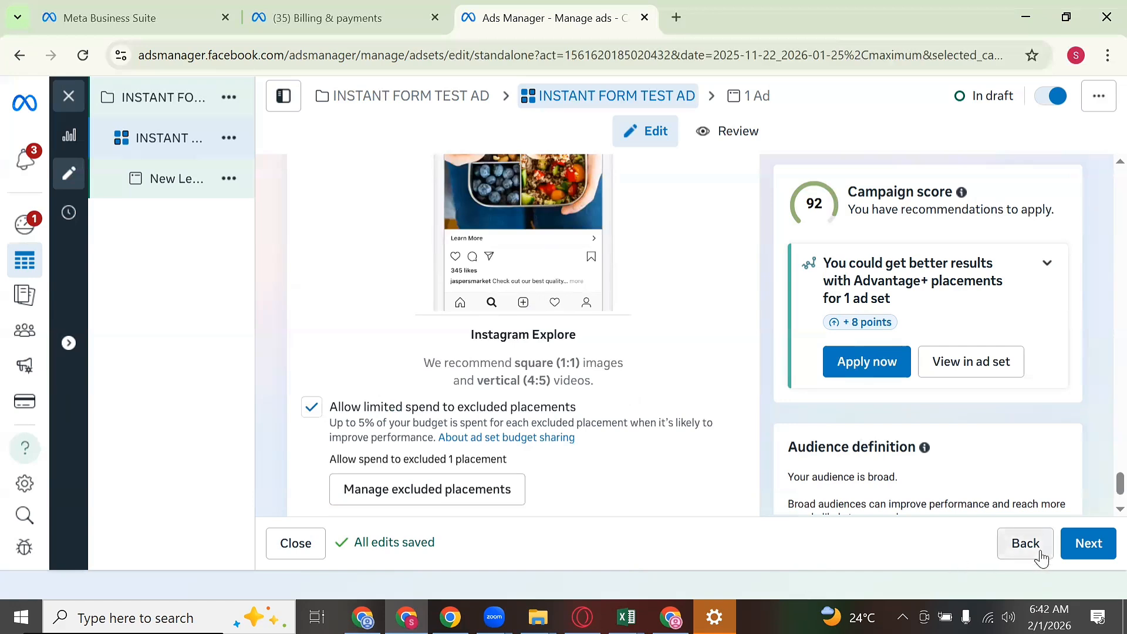
Step: Move on to the ad and rename it from New Leads Ad to 'INSTANT FORM TEST AD'
left_click(1092, 543)
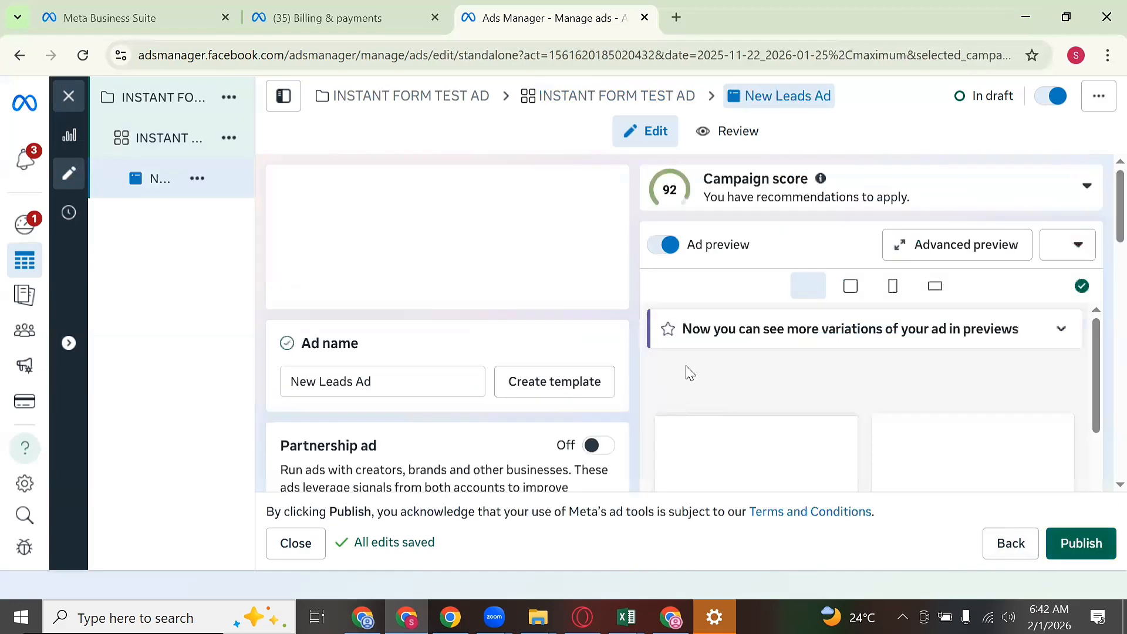
double_click(438, 381)
key("ctrl+a")
type("I")
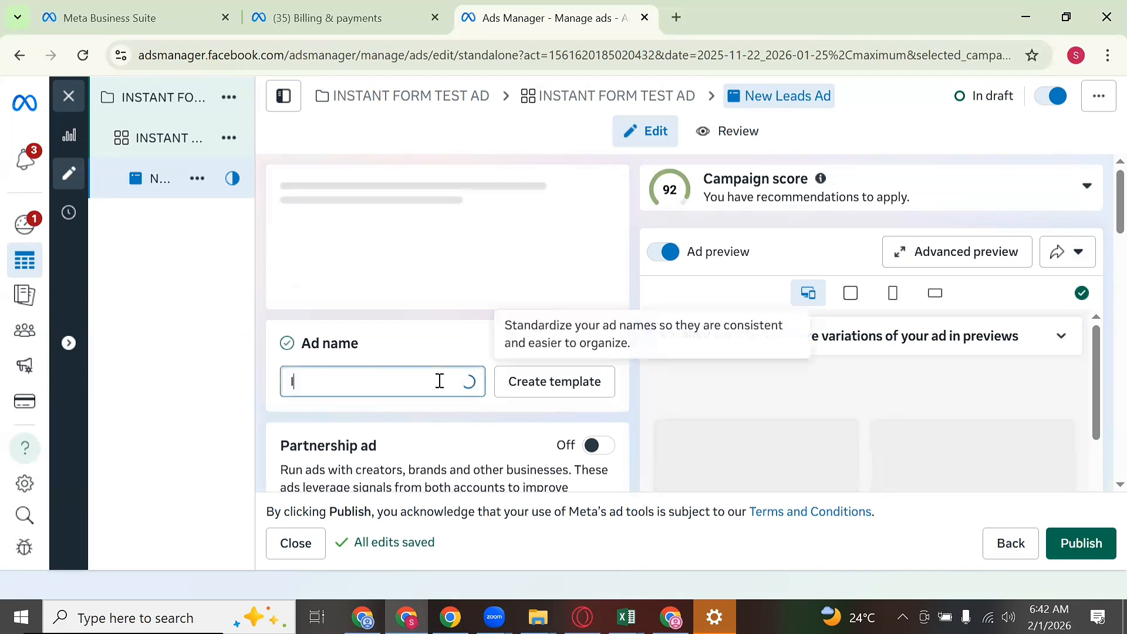
type("NSTANT")
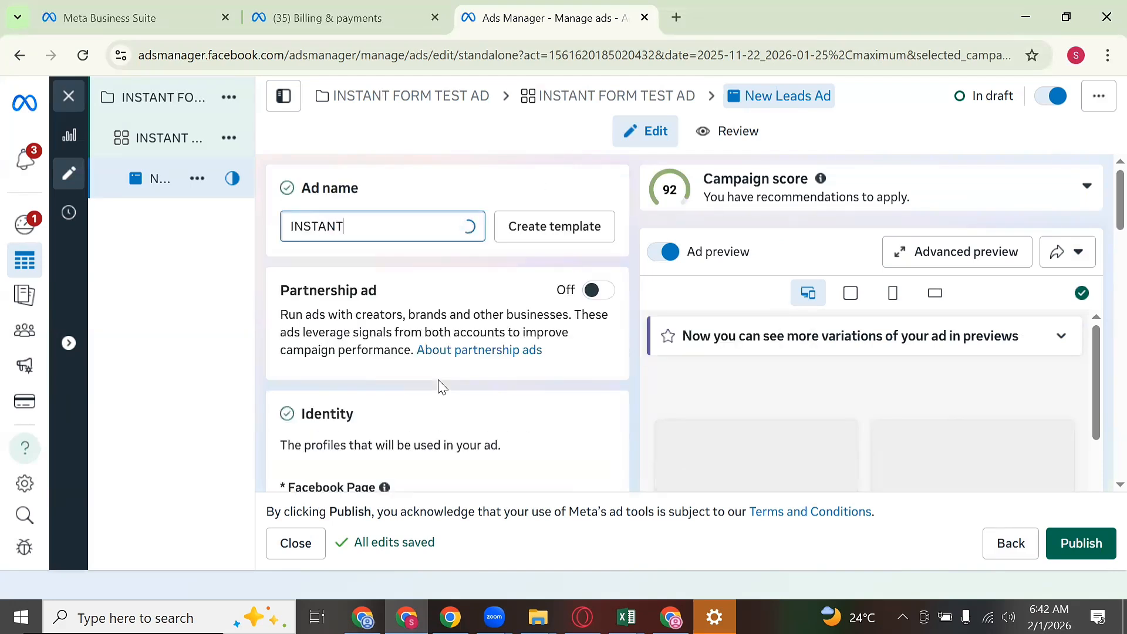
type(" FORM T")
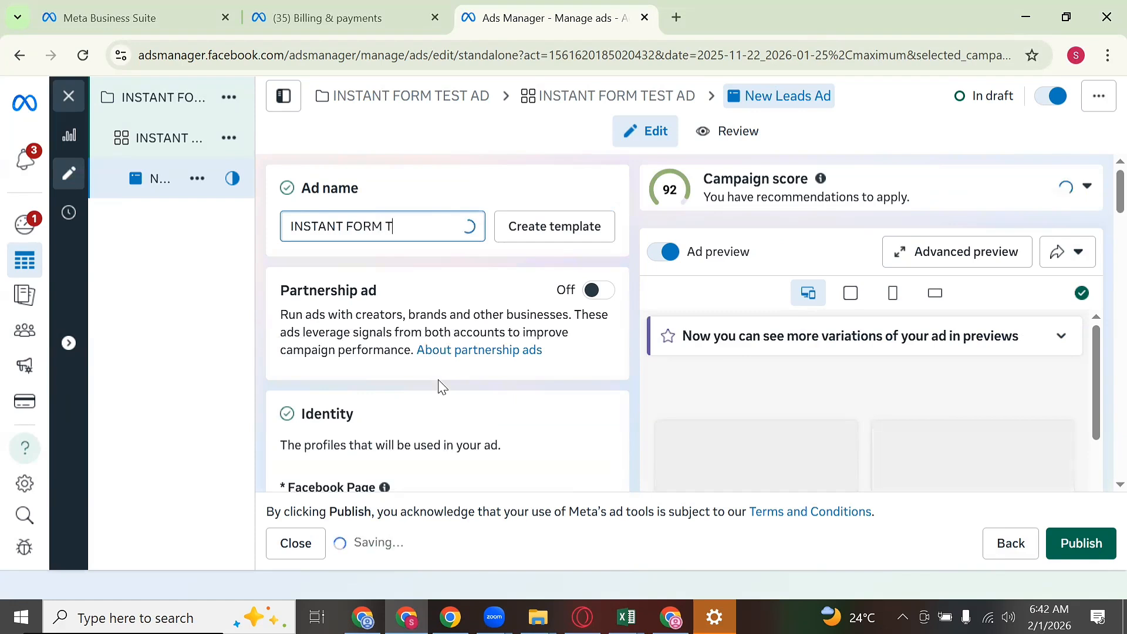
type("EST AD")
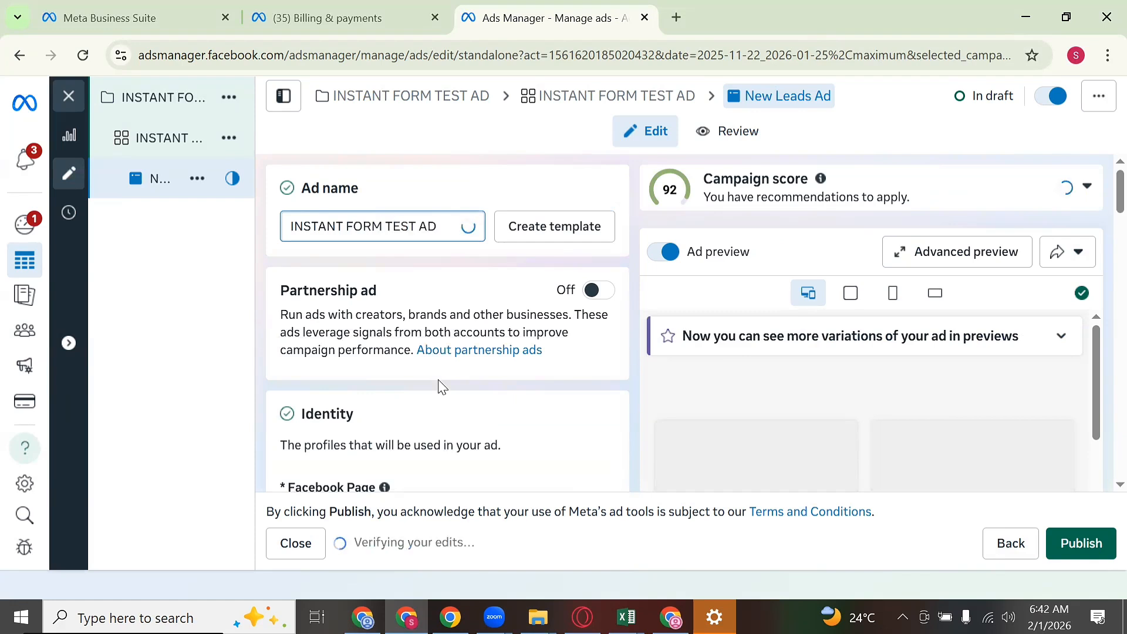
scroll(476, 346, "down", 1)
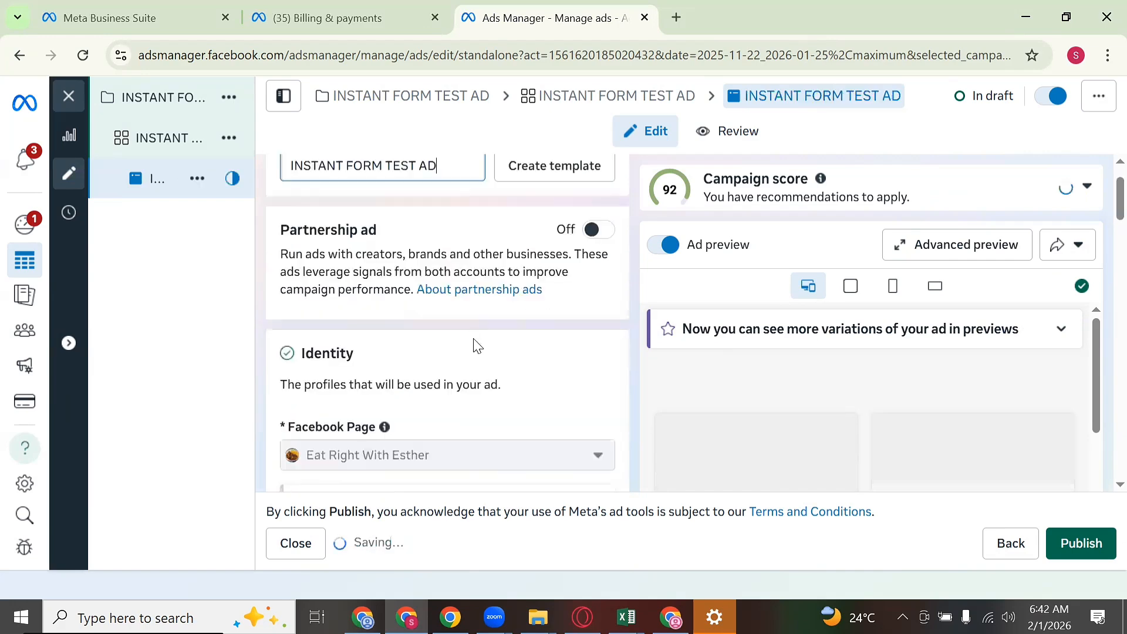
scroll(477, 343, "down", 3)
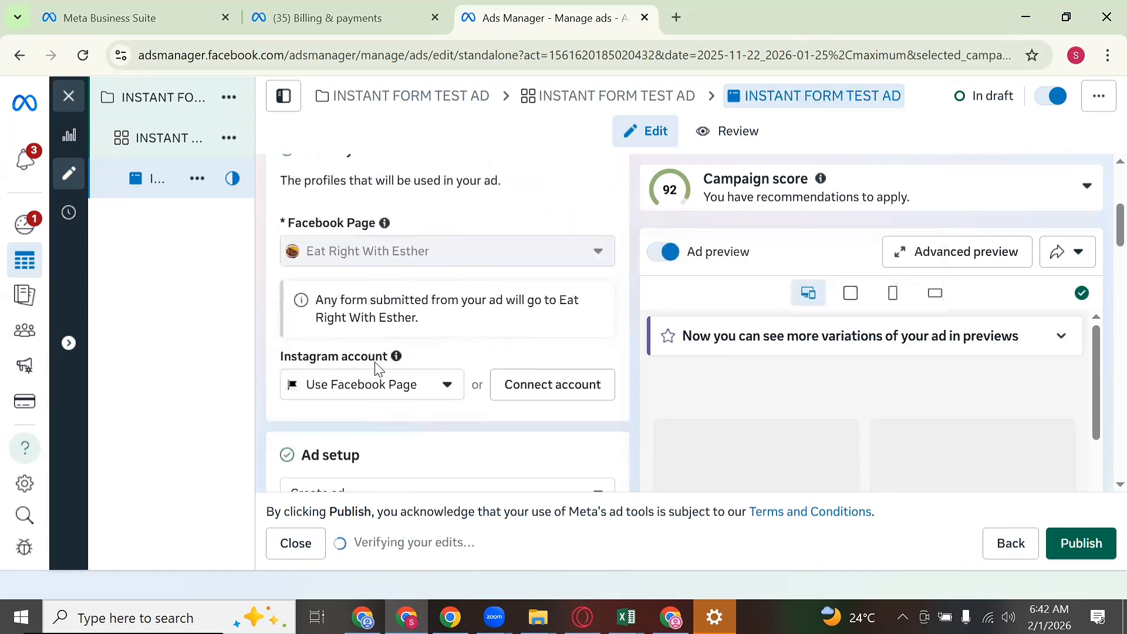
scroll(399, 351, "down", 3)
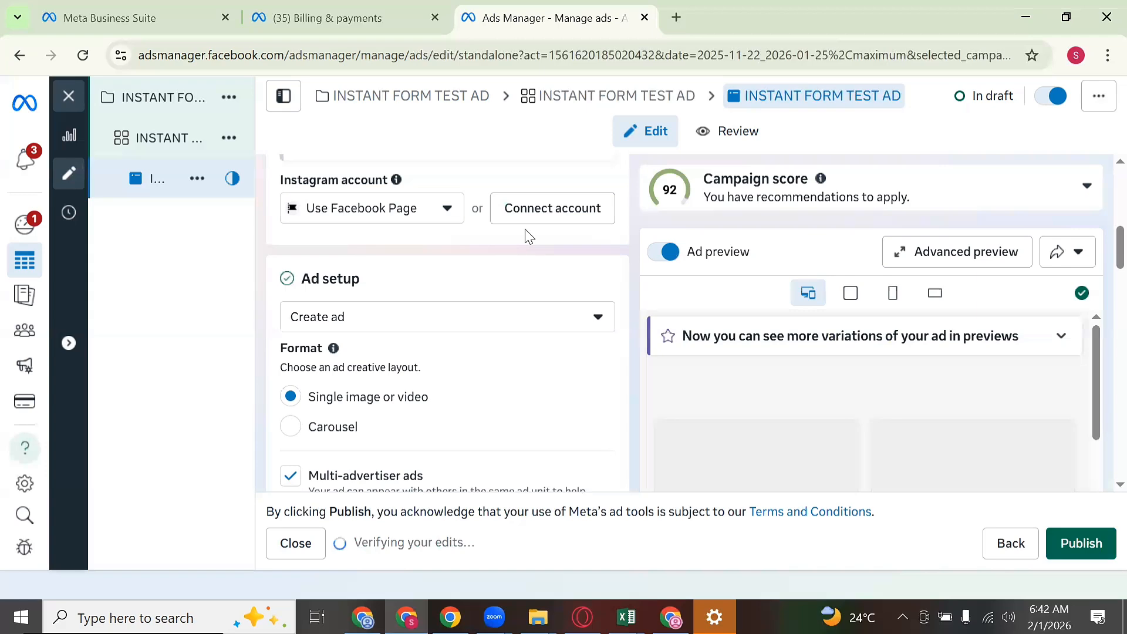
scroll(525, 258, "down", 1)
scroll(525, 263, "down", 1)
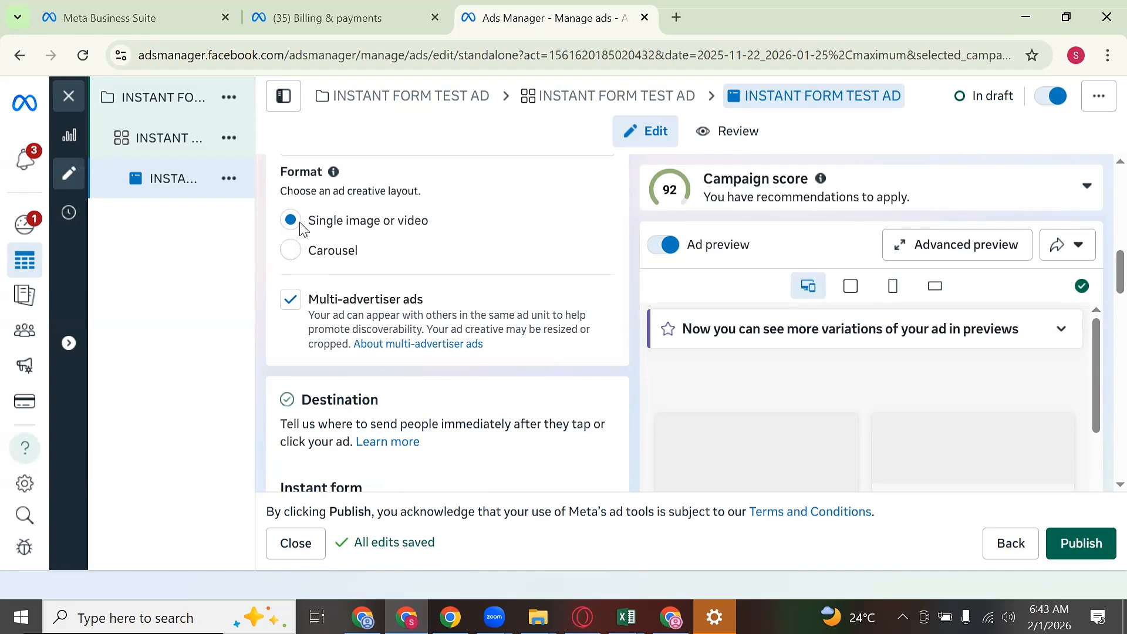
scroll(407, 232, "down", 2)
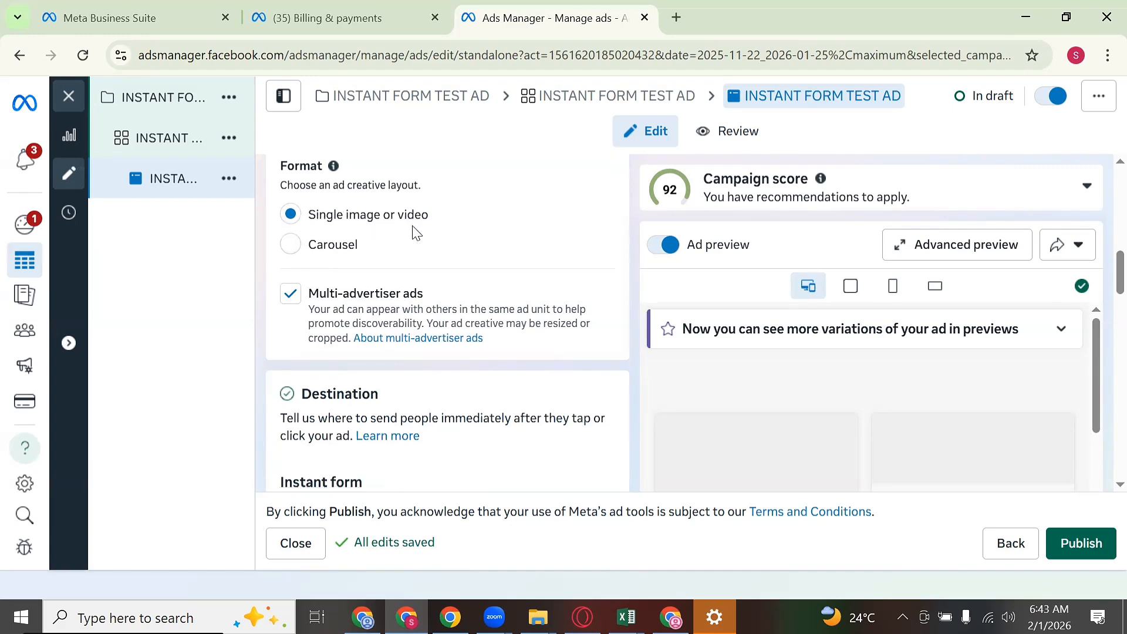
scroll(415, 238, "down", 5)
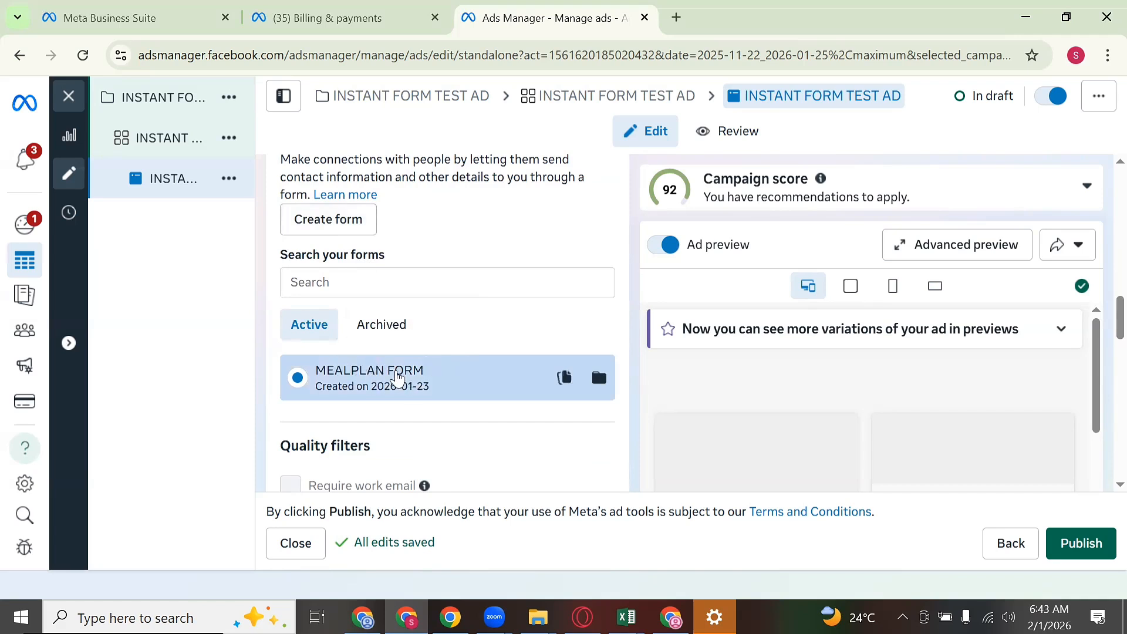
scroll(378, 329, "up", 1)
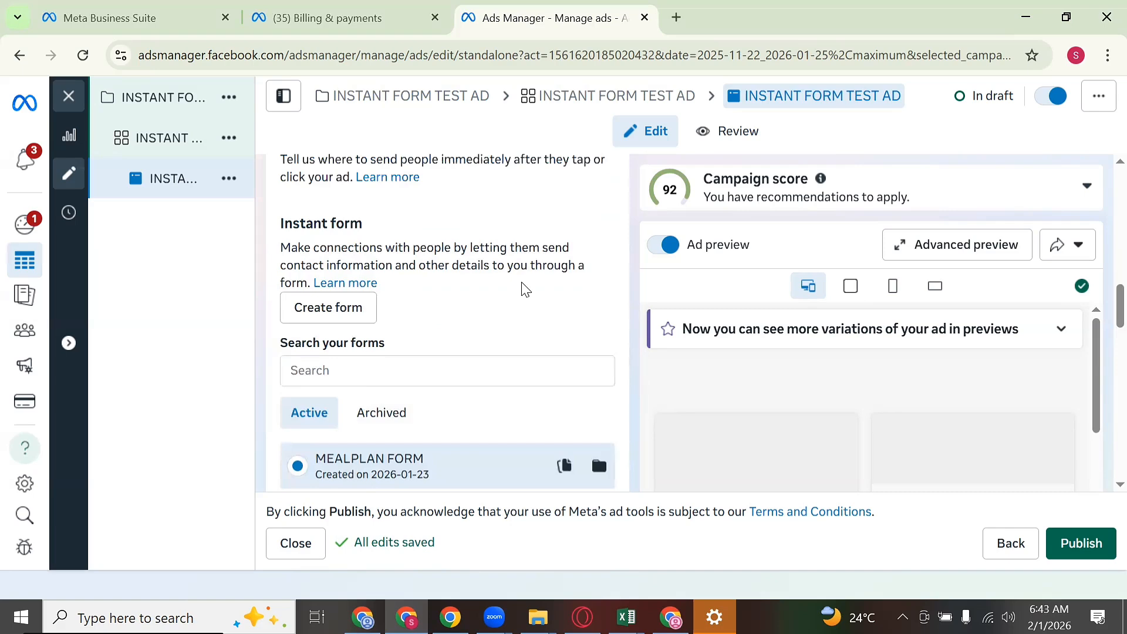
scroll(525, 290, "down", 1)
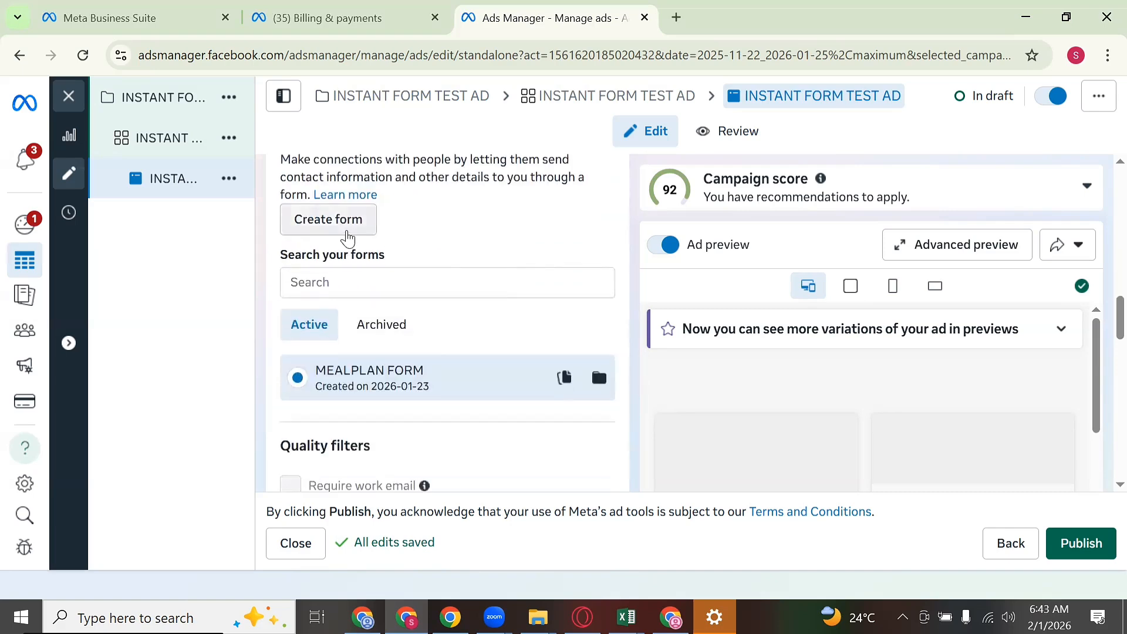
Step: Create a new instant form named 'FLAT TUMMY MEALPLAN', leaving the form type as More volume
left_click(347, 236)
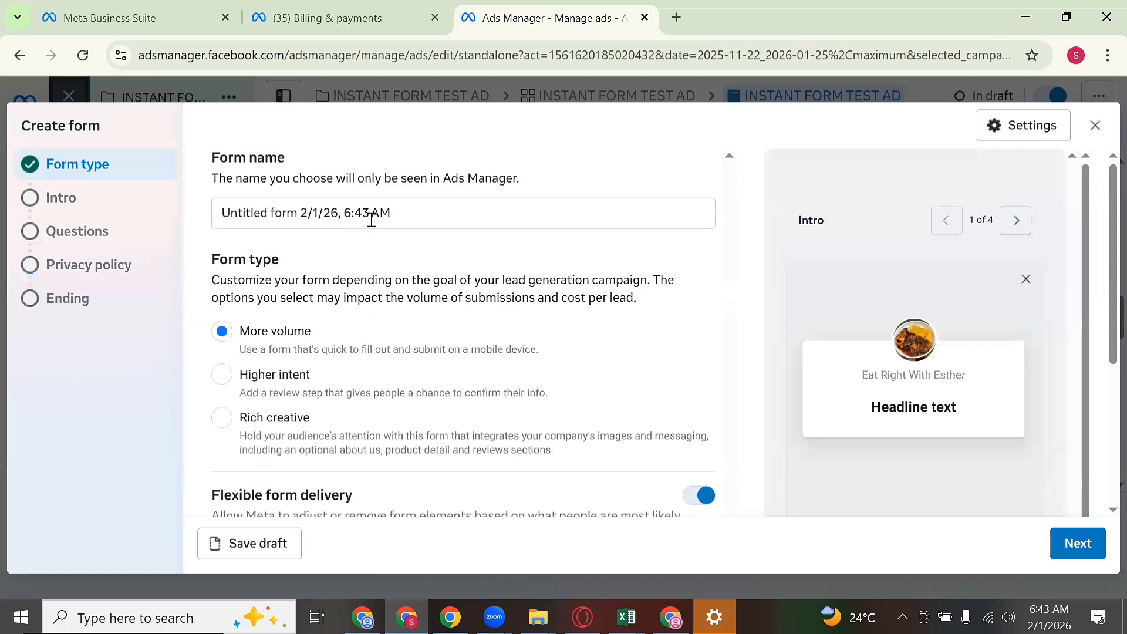
triple_click(402, 212)
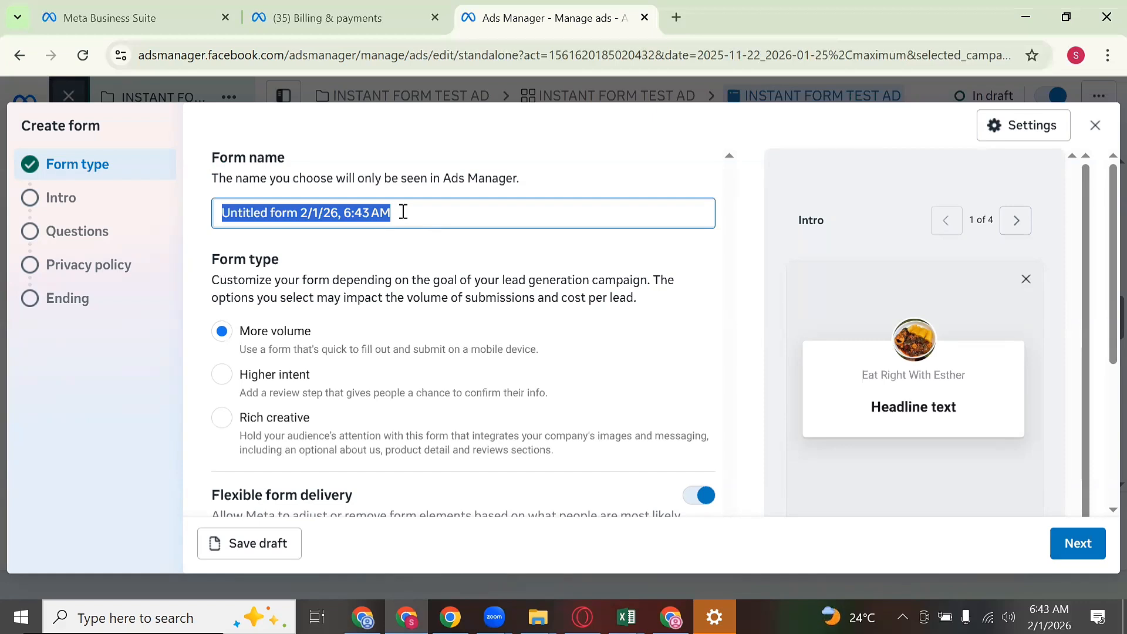
type("FLAT T")
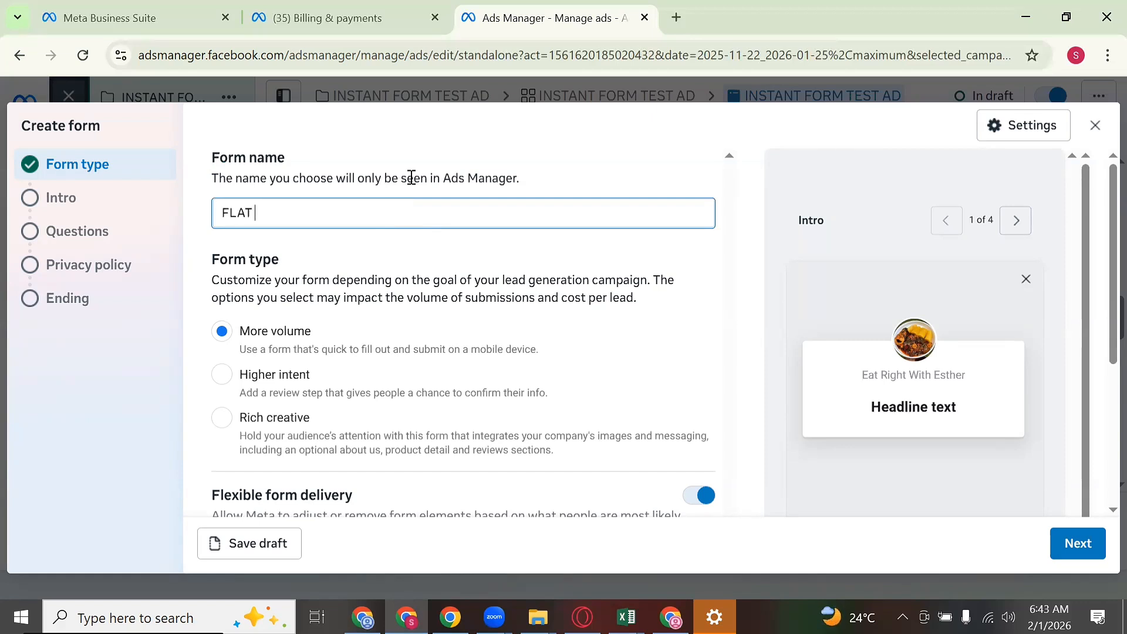
type("UMY")
key("BackSpace")
key("BackSpace")
type("MY MEALP")
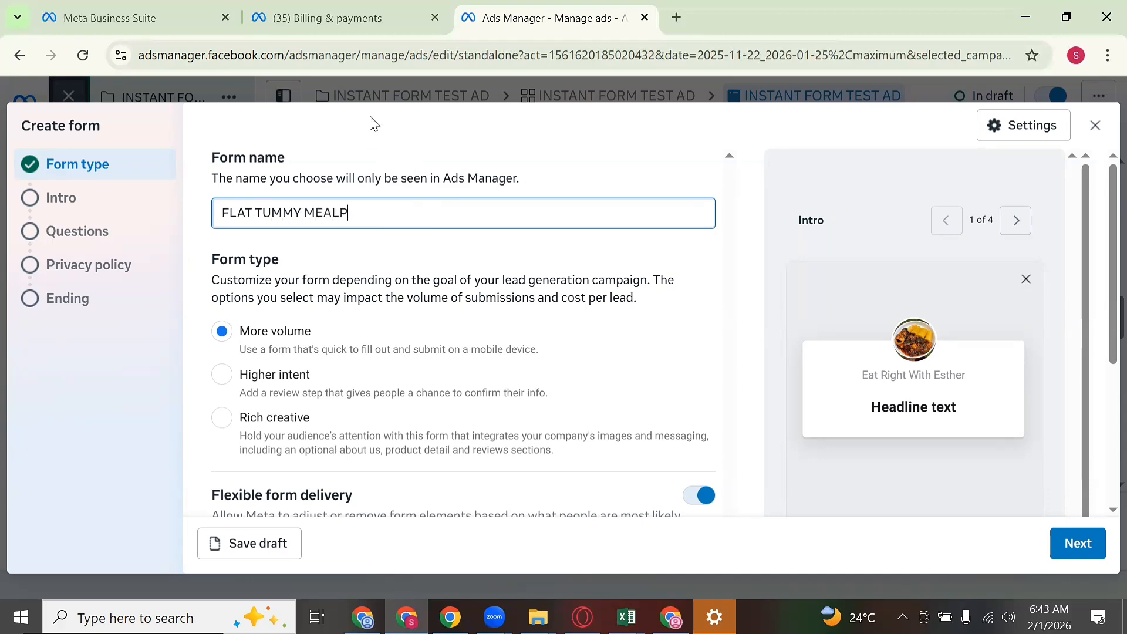
type("LA")
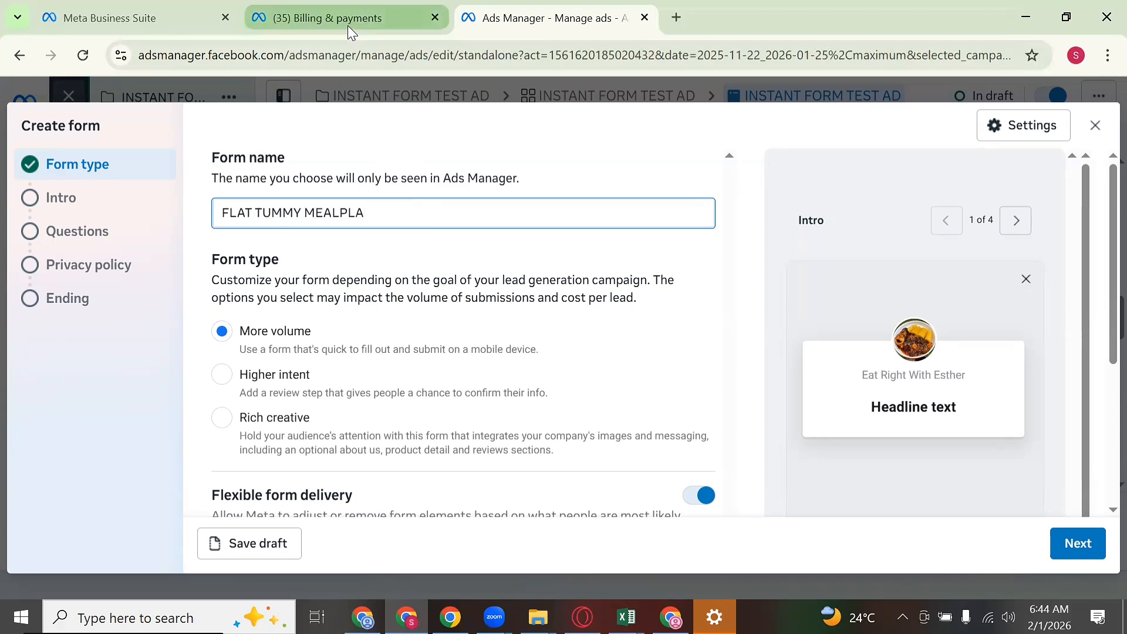
mouse_move(347, 26)
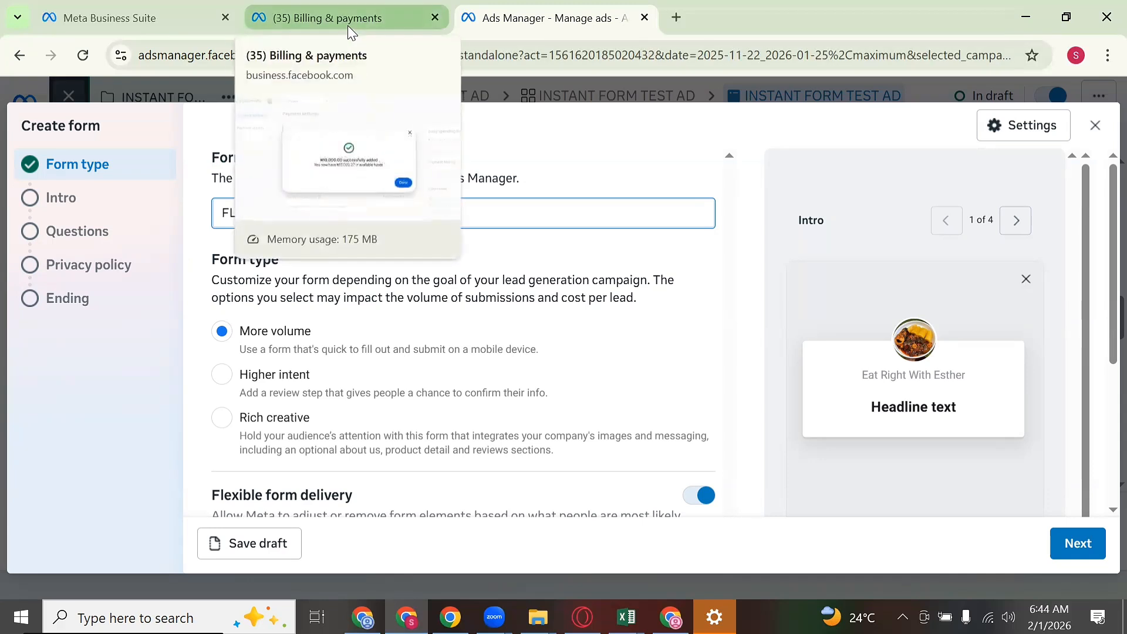
type("N")
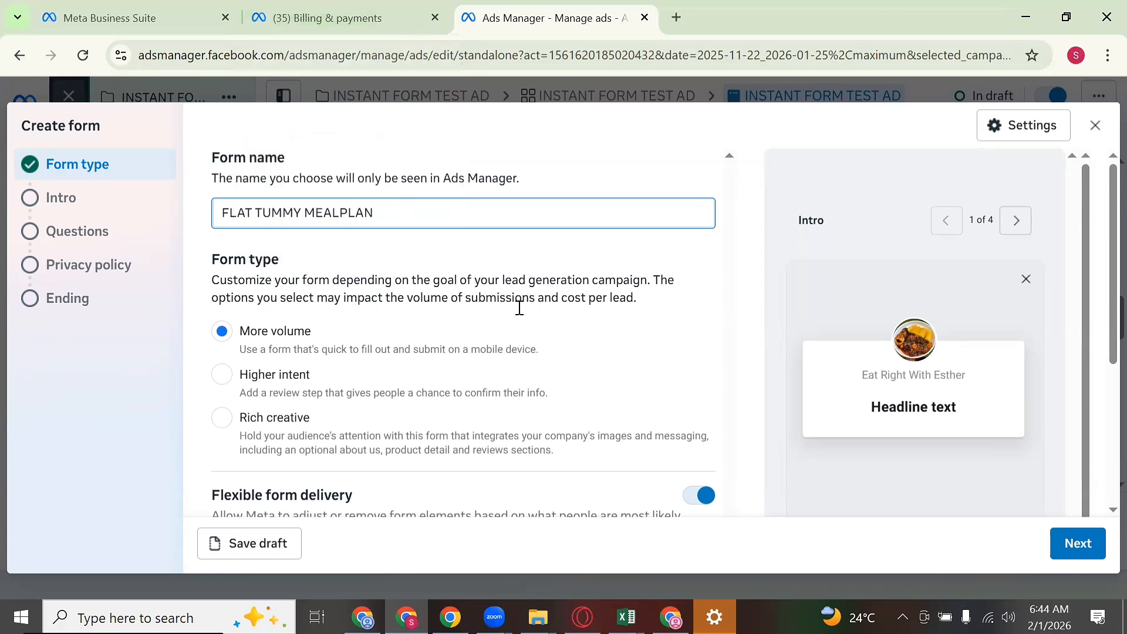
left_click(250, 350)
left_click_drag(325, 346, 533, 344)
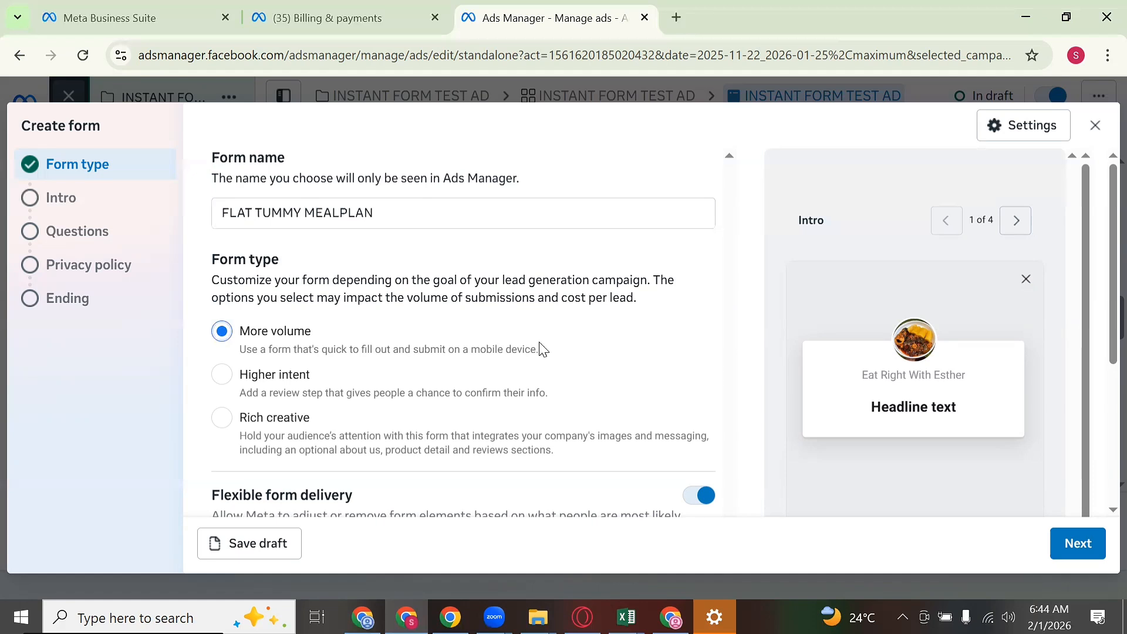
Step: Switch the FLAT TUMMY MEALPLAN form type to Higher intent and advance to the Intro step
left_click(226, 384)
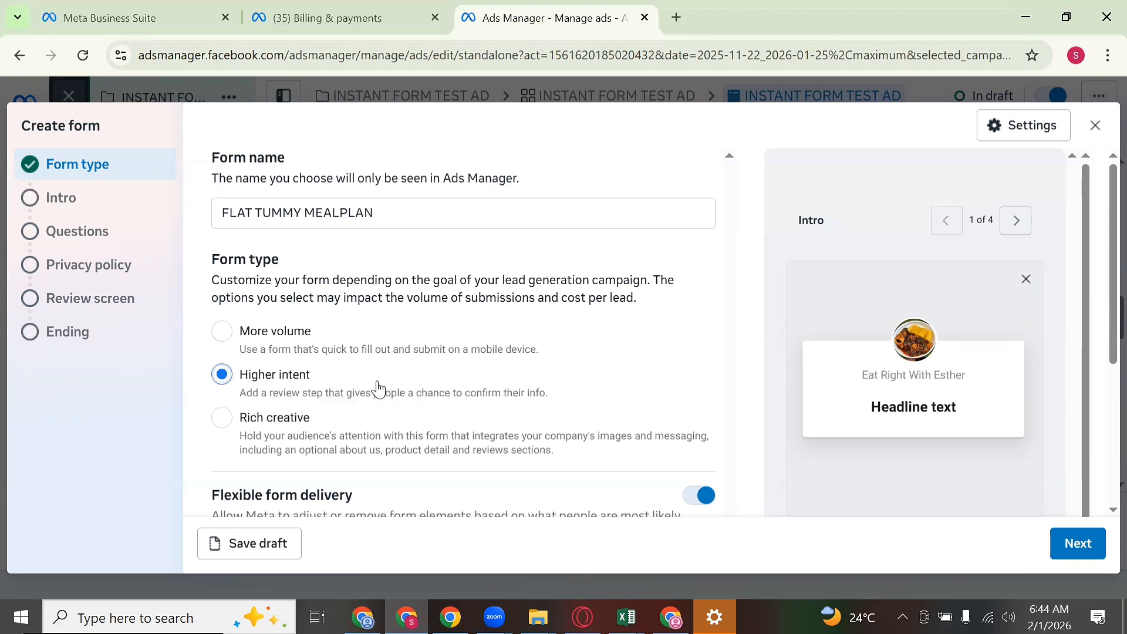
scroll(376, 388, "down", 3)
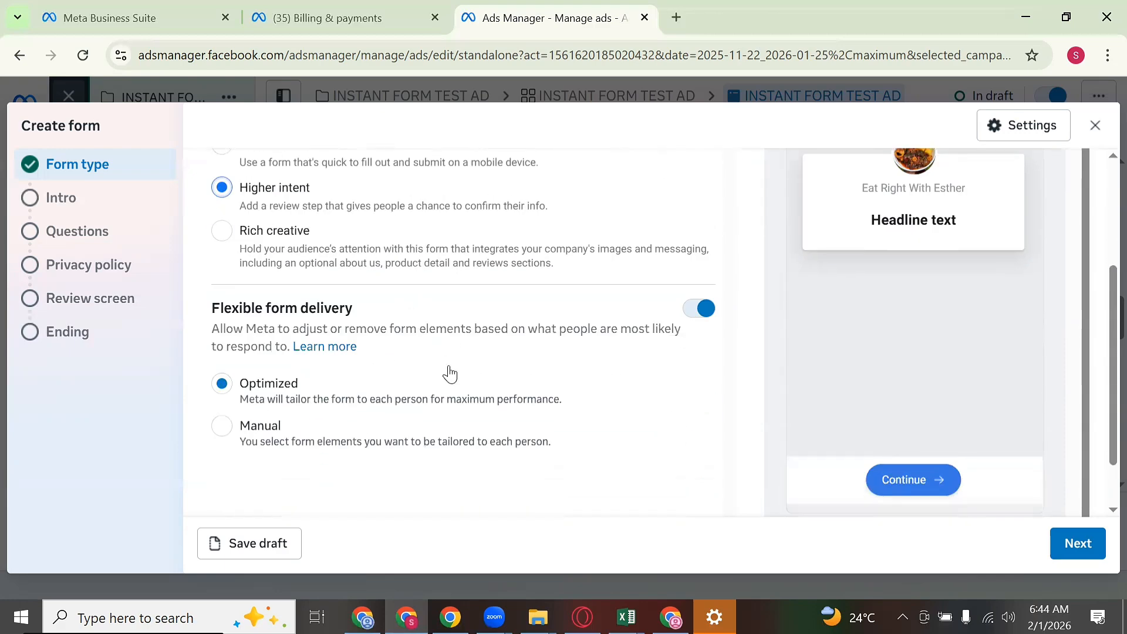
scroll(449, 374, "up", 1)
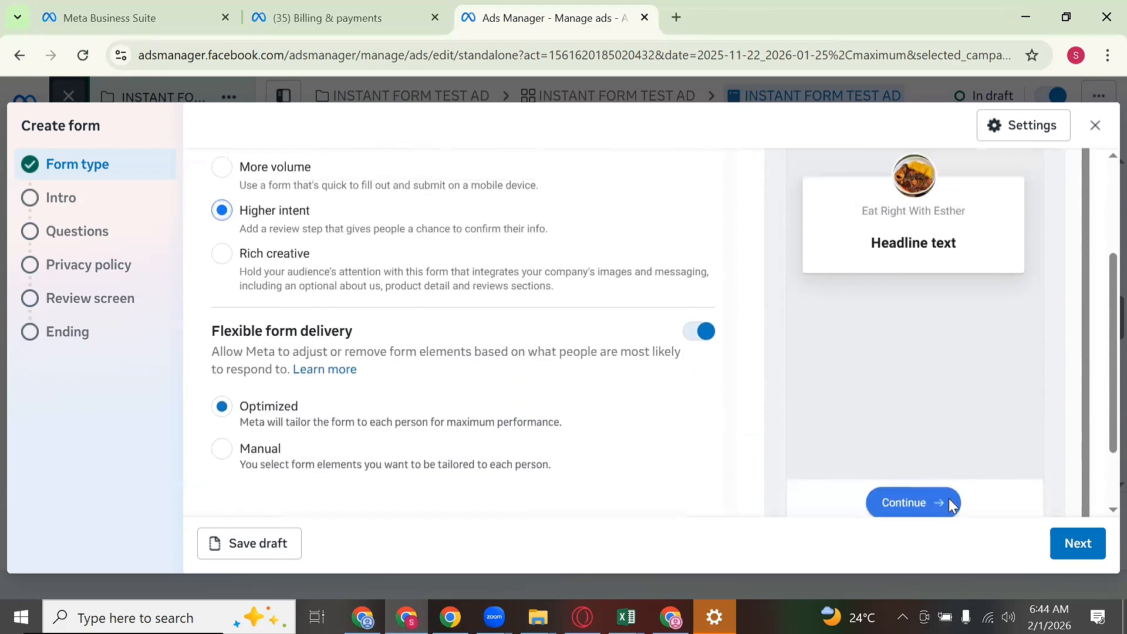
left_click(1074, 542)
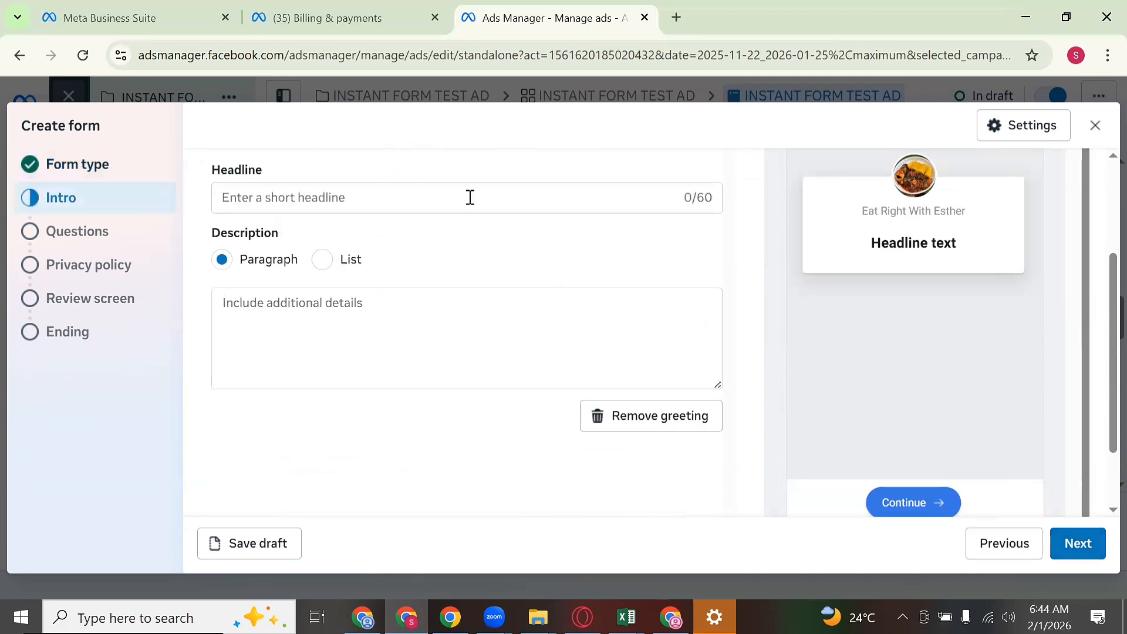
Step: Type the intro headline 'Please fill in your correct name and phone number', fixing the typos
left_click(480, 201)
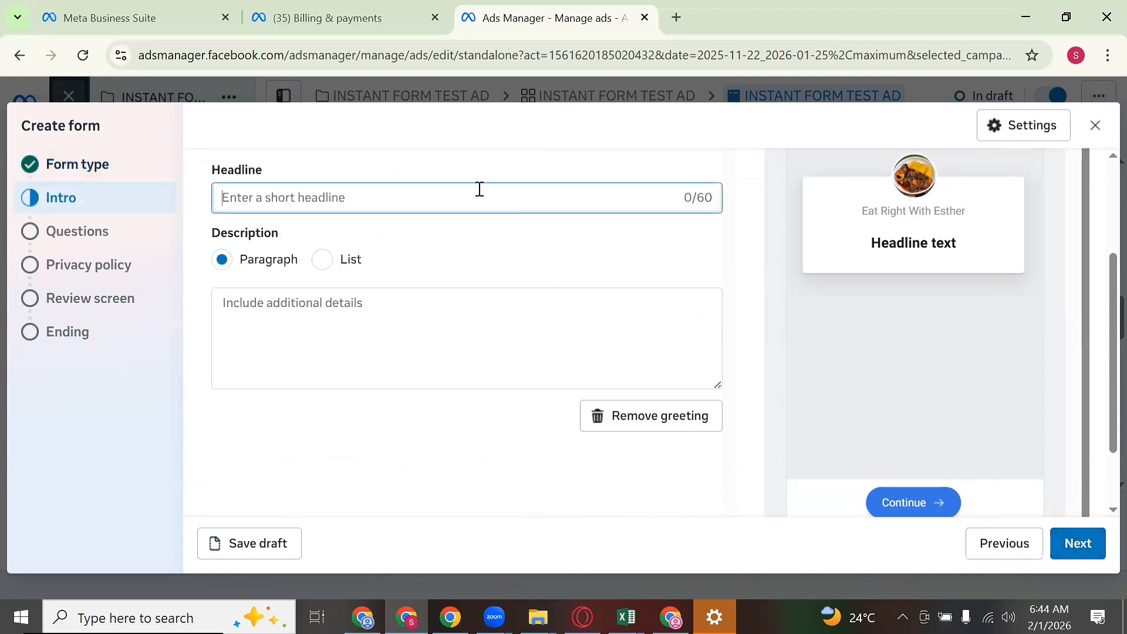
type("PLE")
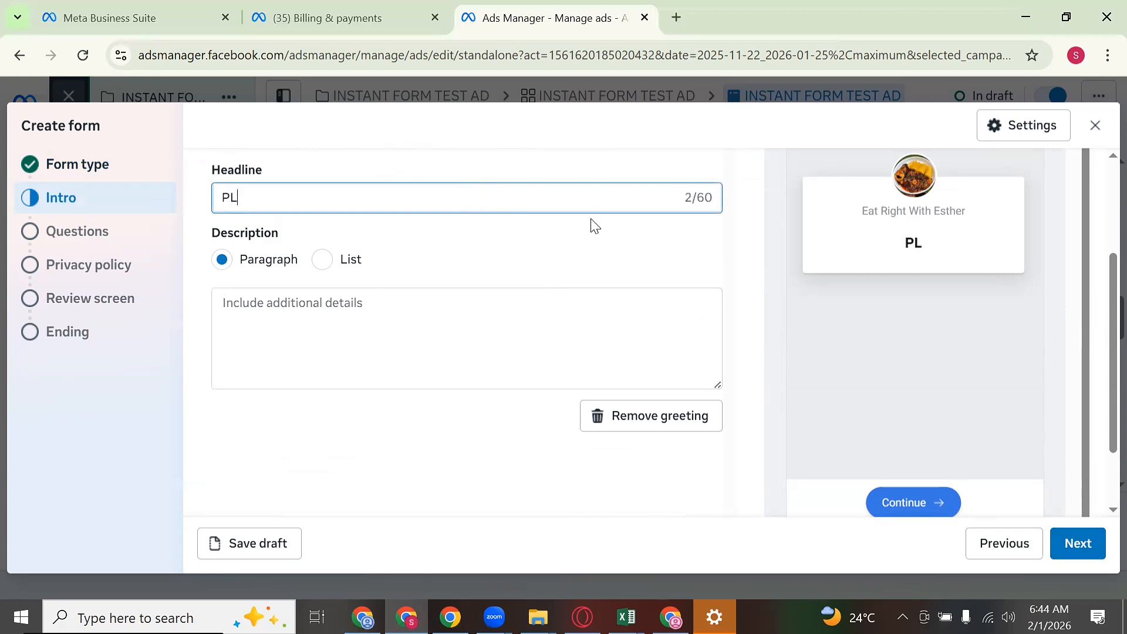
key("BackSpace")
key("BackSpace")
type("lease fill")
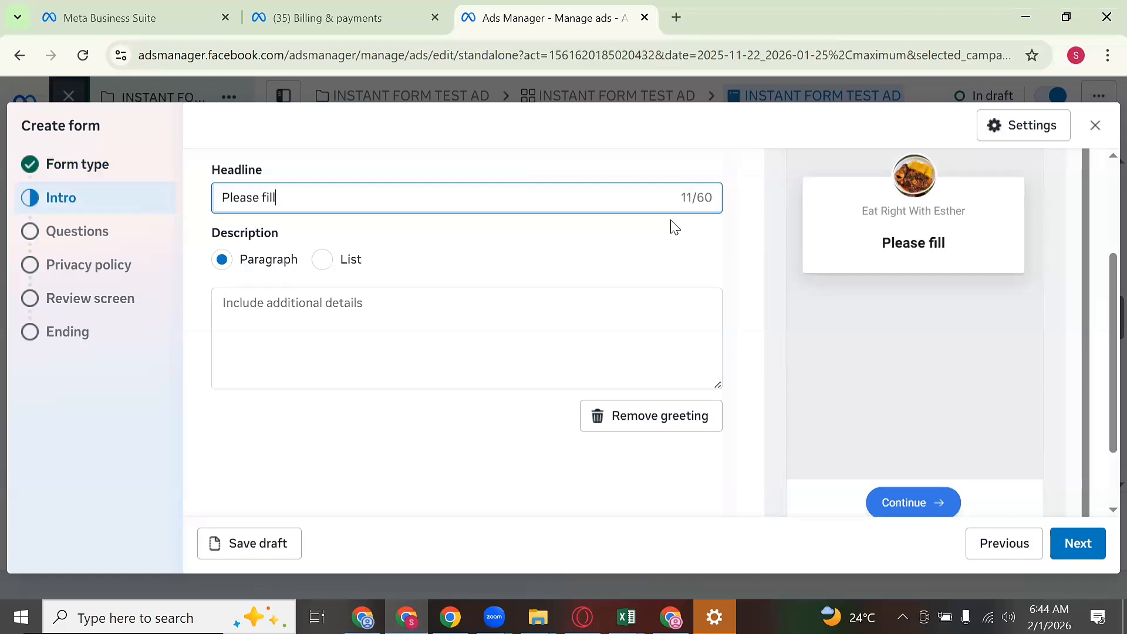
type(" in yoyr")
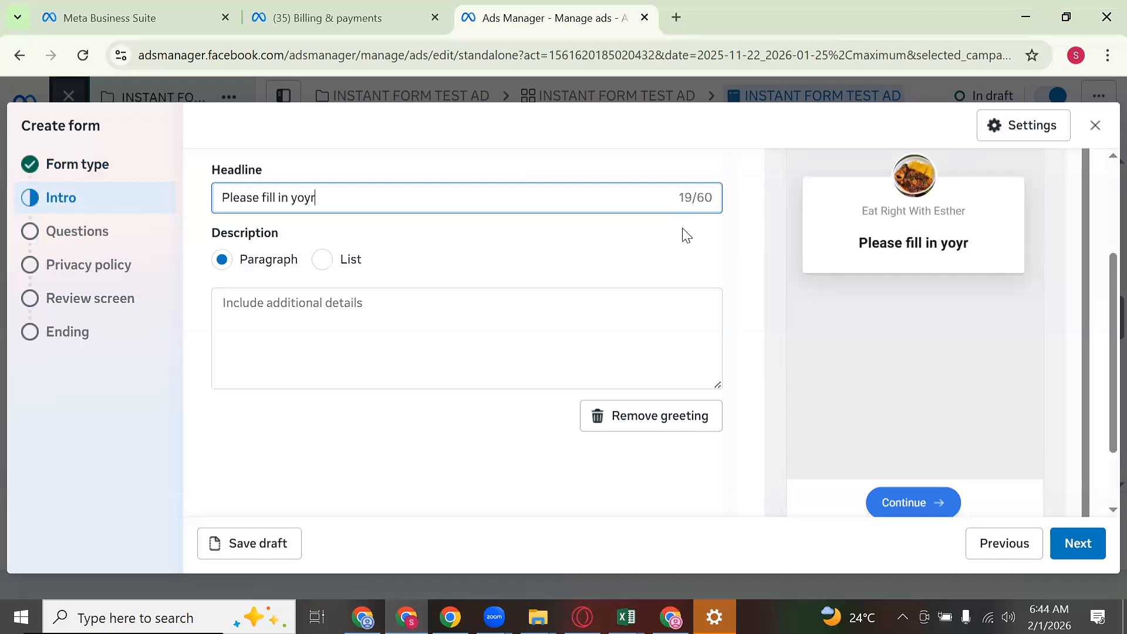
key("BackSpace")
key("BackSpace")
type("u")
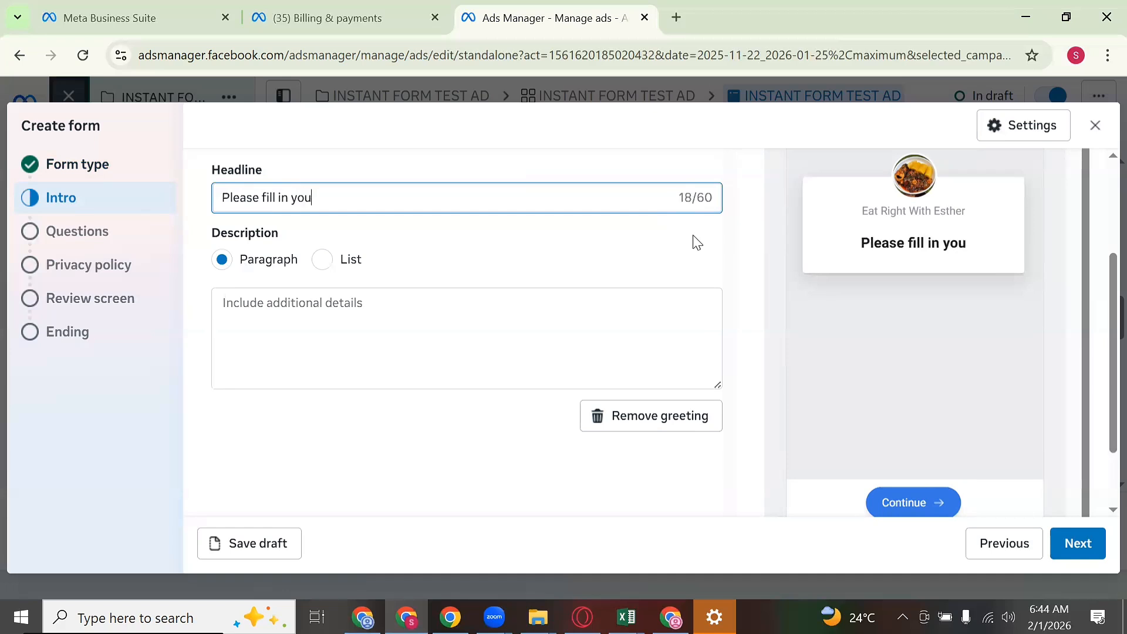
type("r correct")
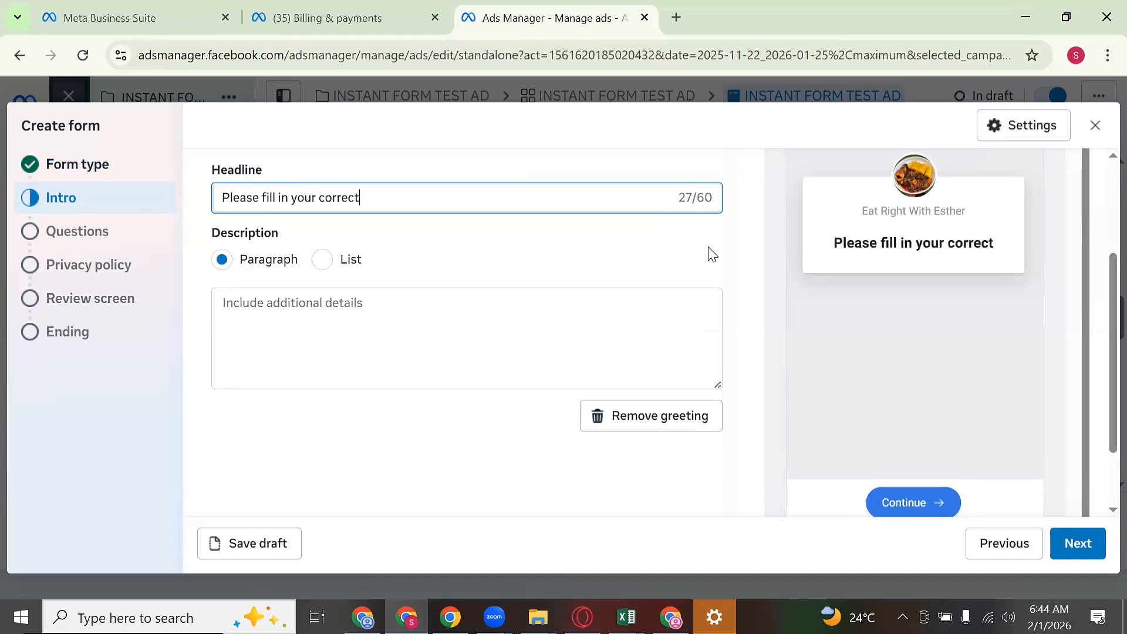
type(" nam and n")
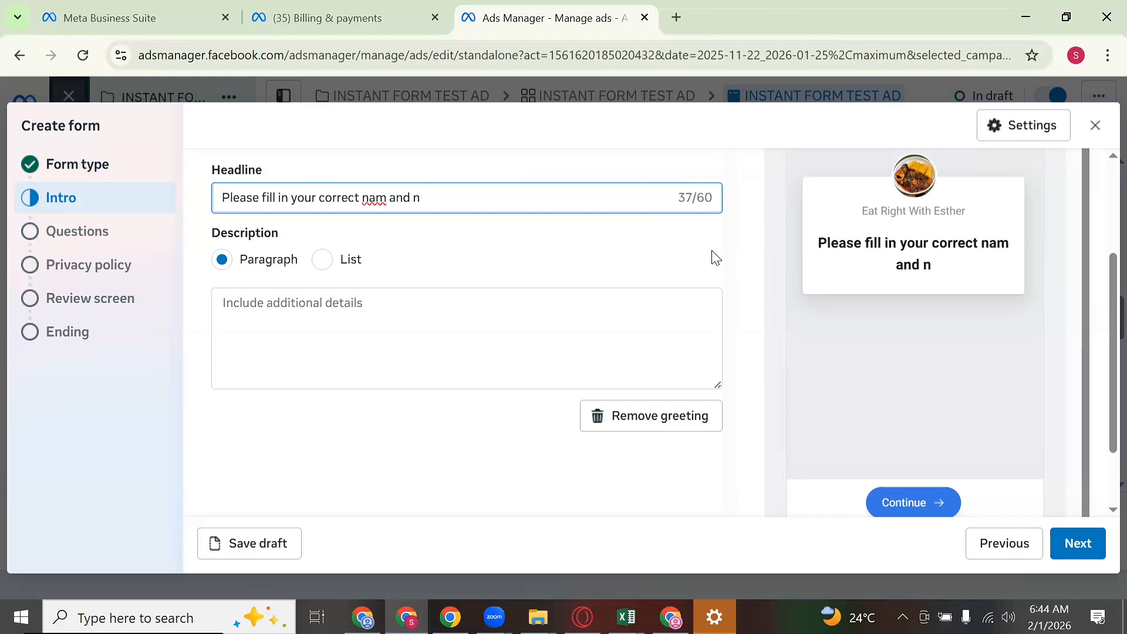
key("BackSpace")
type("phone number")
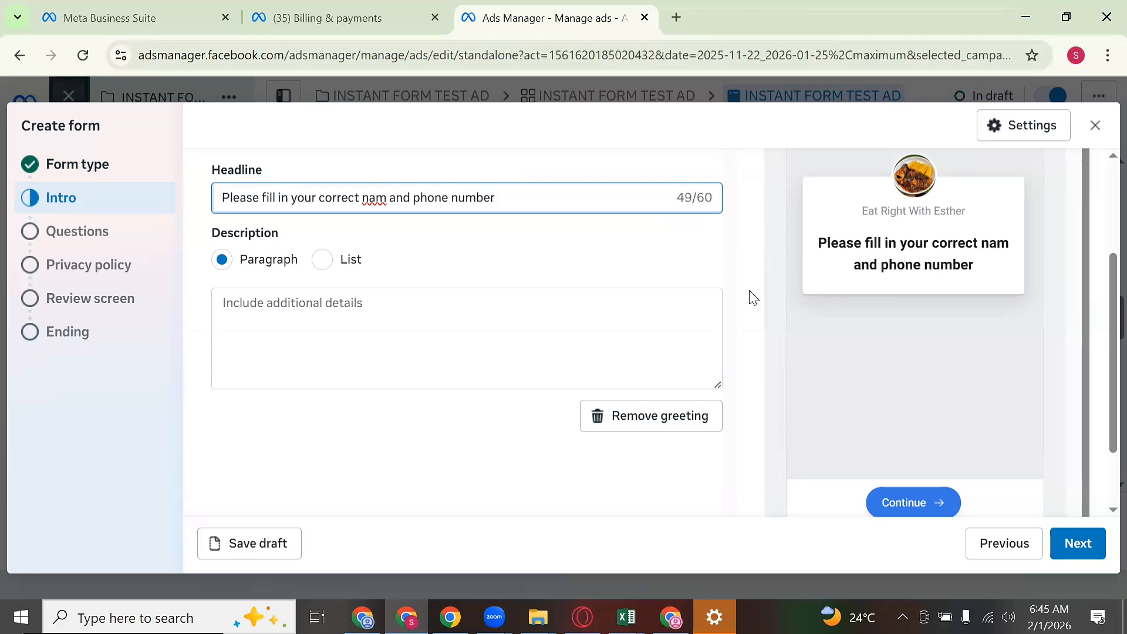
left_click(385, 198)
type("e")
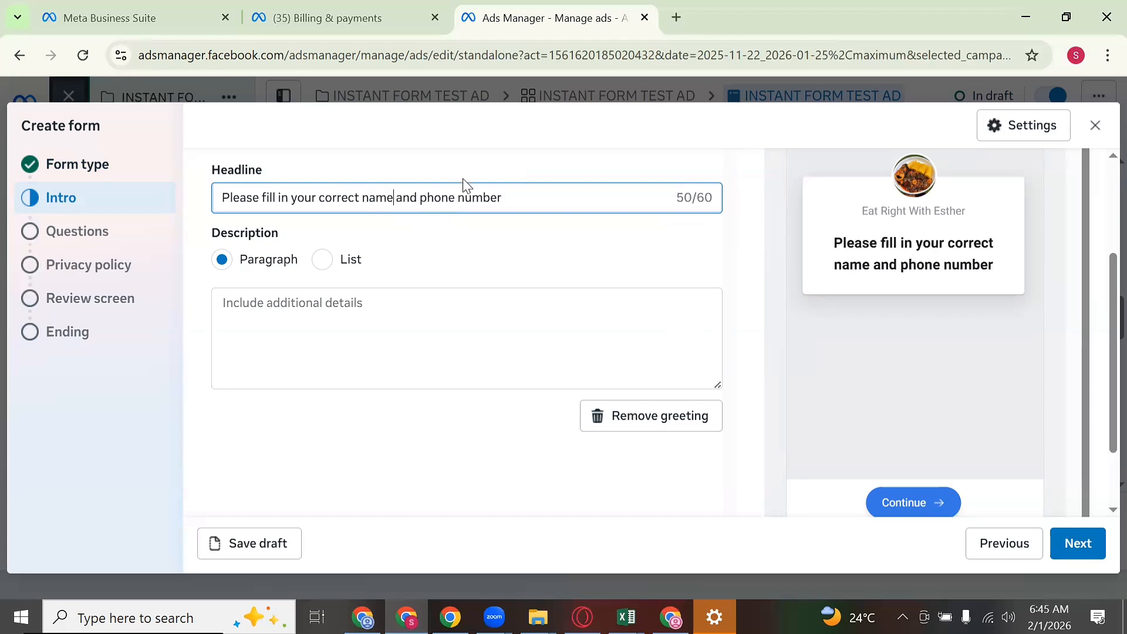
Step: Copy the whole headline, then bring up paste options in the Description box without pasting
triple_click(449, 200)
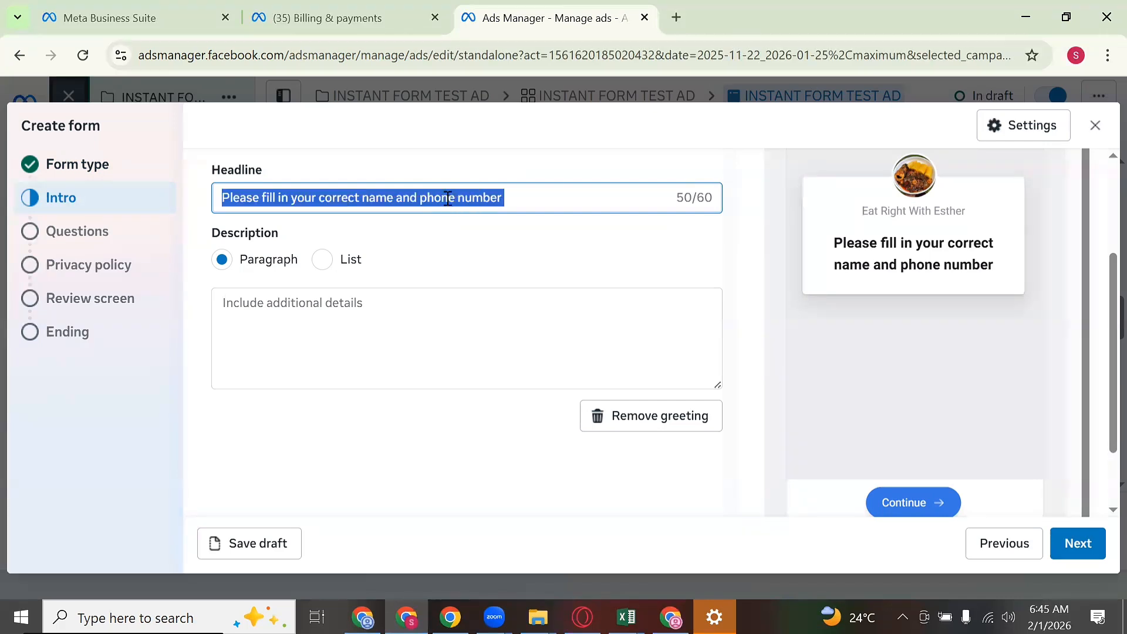
right_click(452, 194)
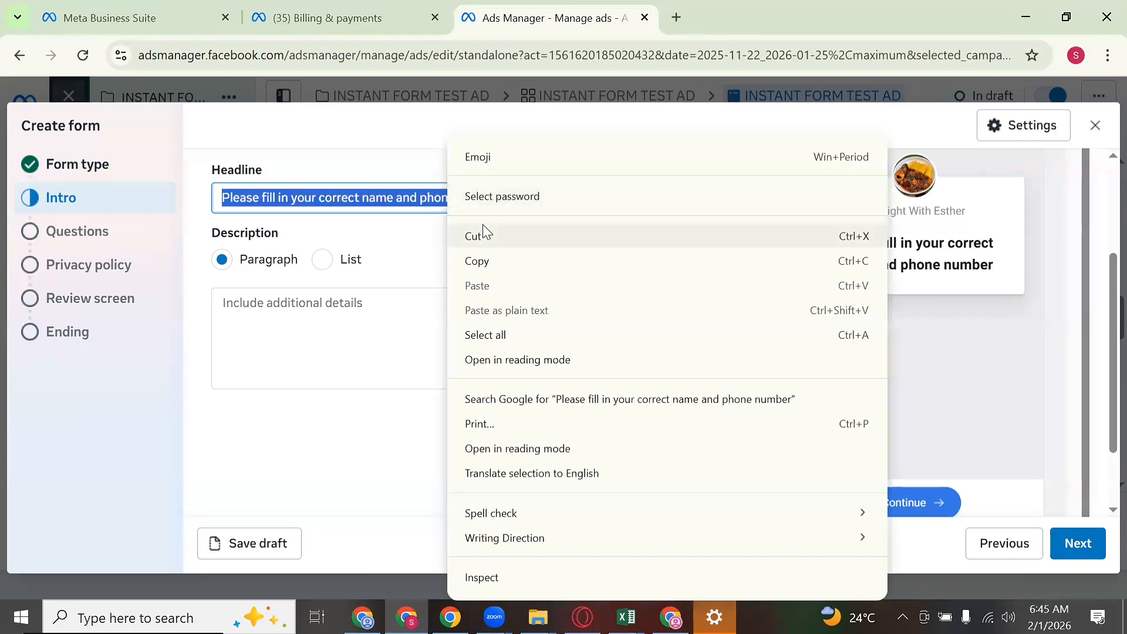
left_click(476, 262)
left_click(415, 307)
right_click(417, 308)
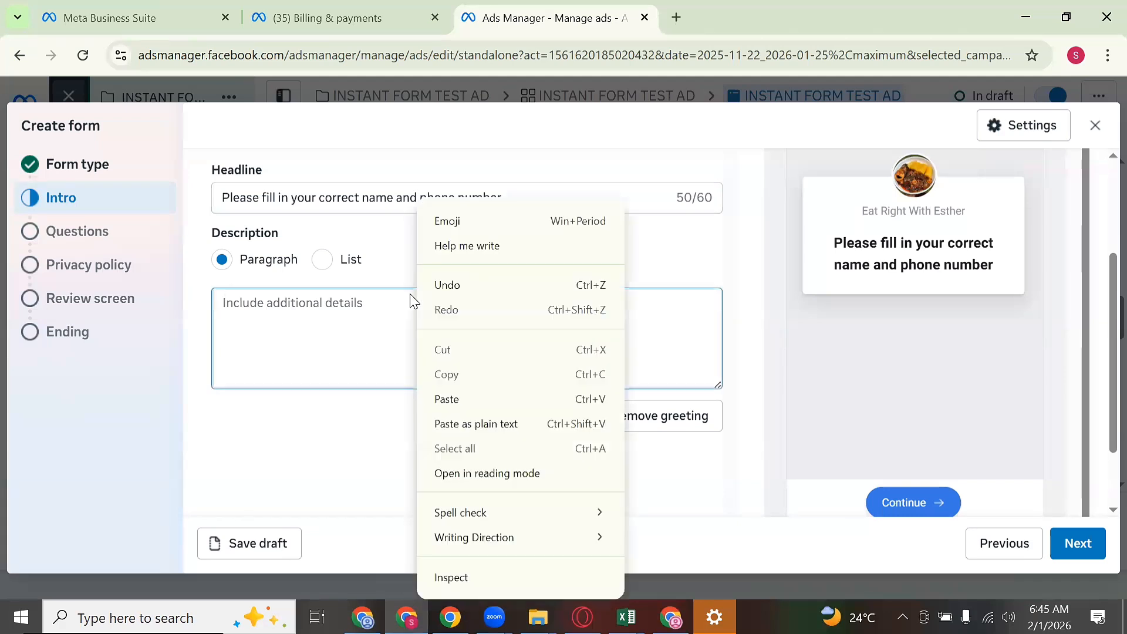
left_click(344, 305)
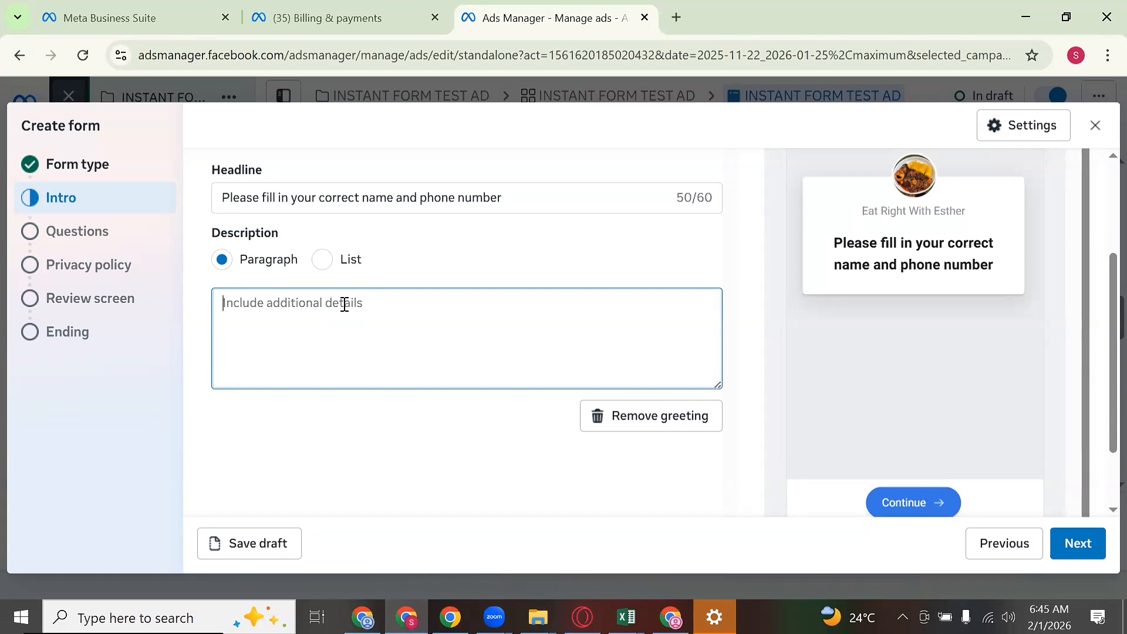
Step: Describe the N3000, 30-day flat tummy mealplan covering breakfast, lunch and dinner for 30 days
type("You ")
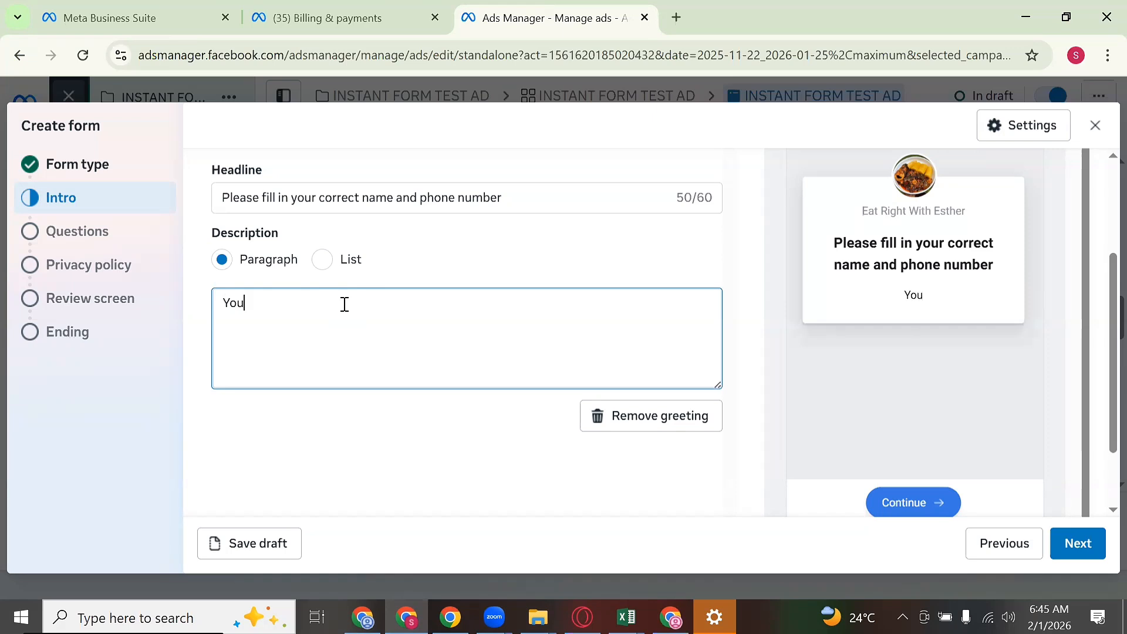
type("are paying ")
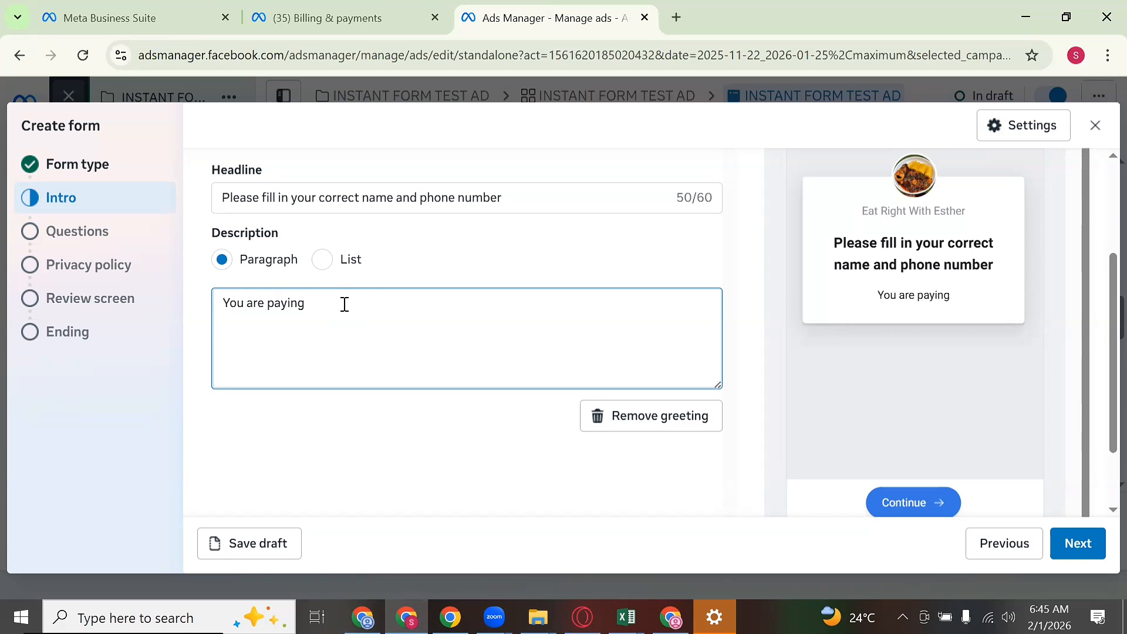
type("N3000")
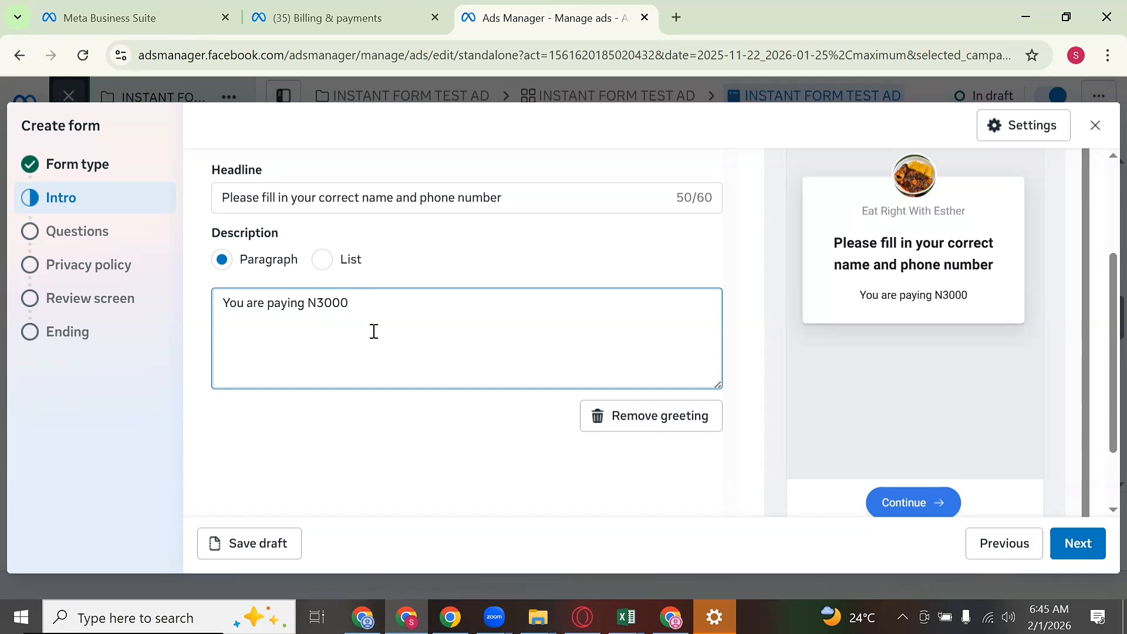
type(" for a ")
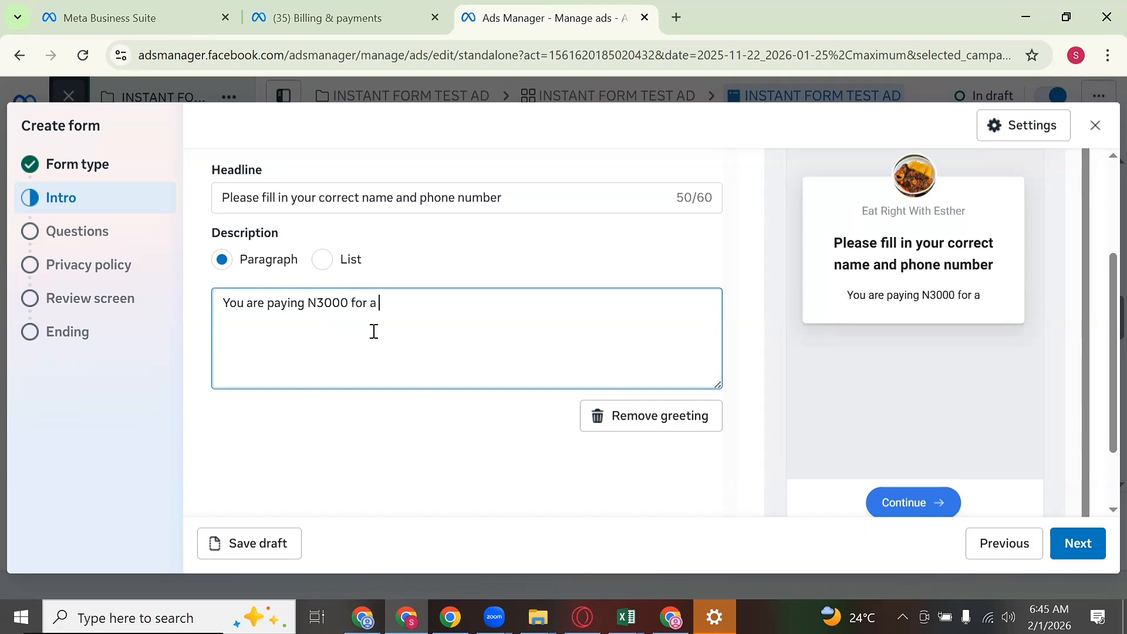
type("30 days")
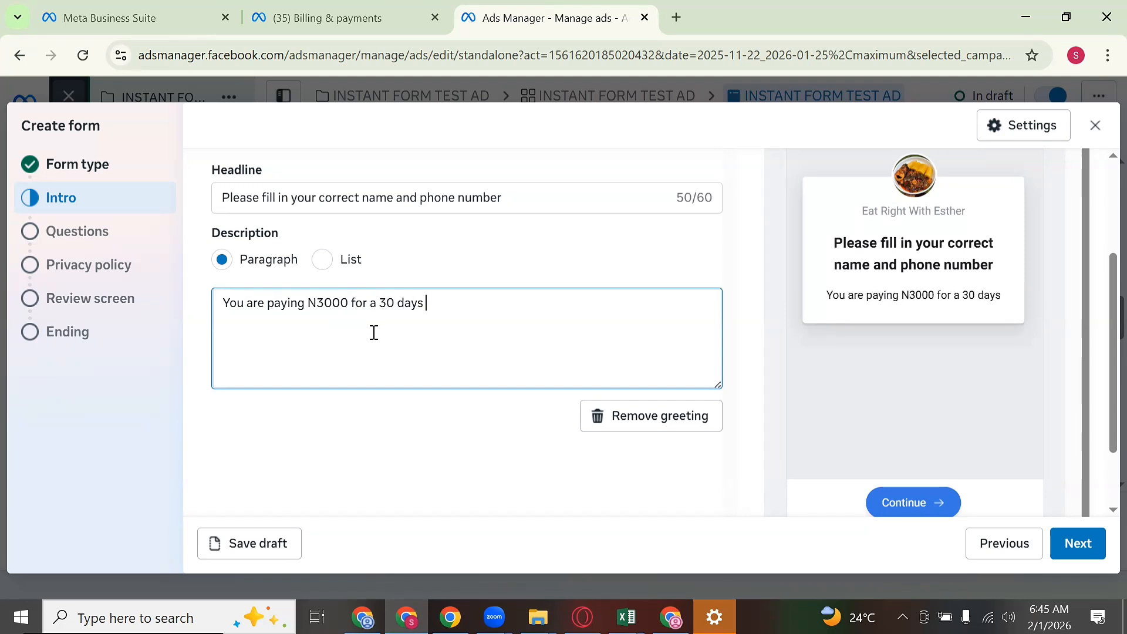
type(" flat ")
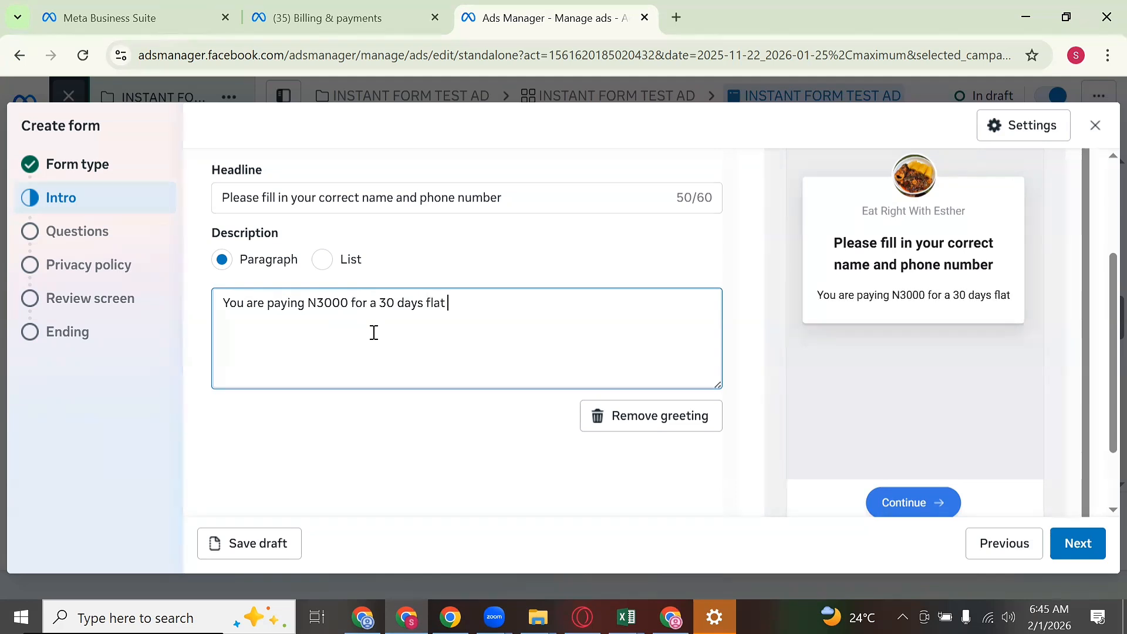
type("tummy me")
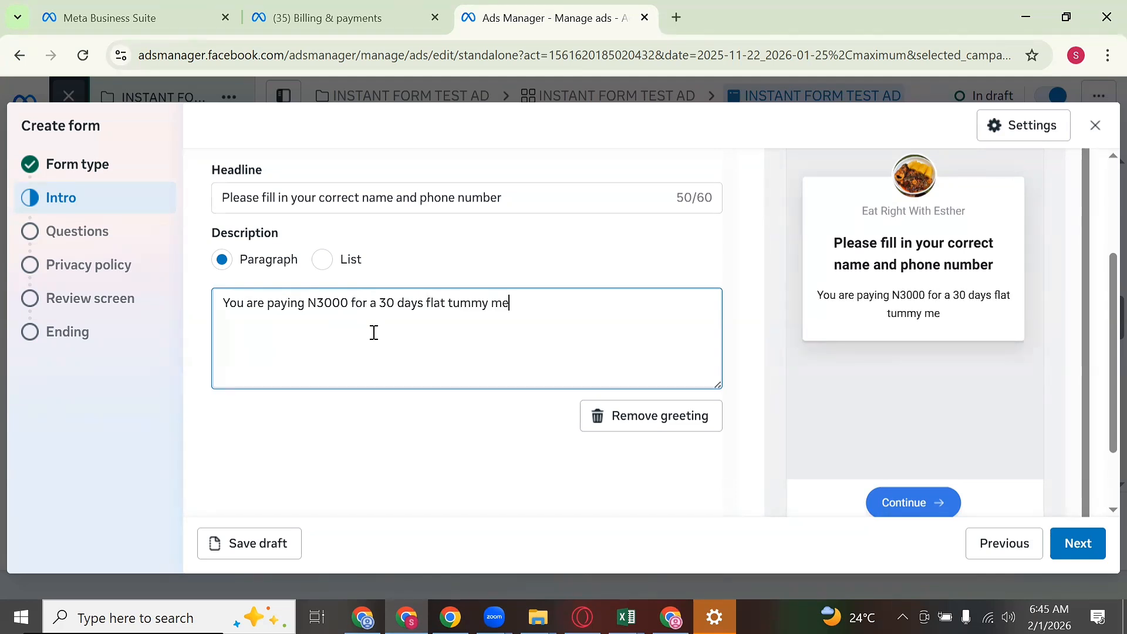
type("alplan tha")
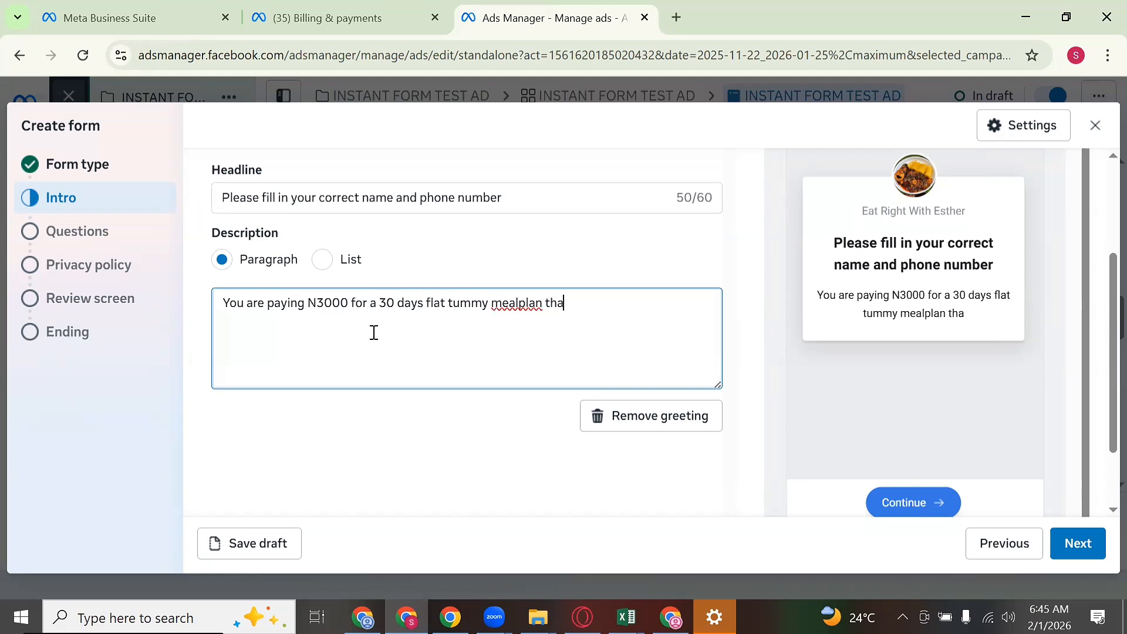
type("t will sh")
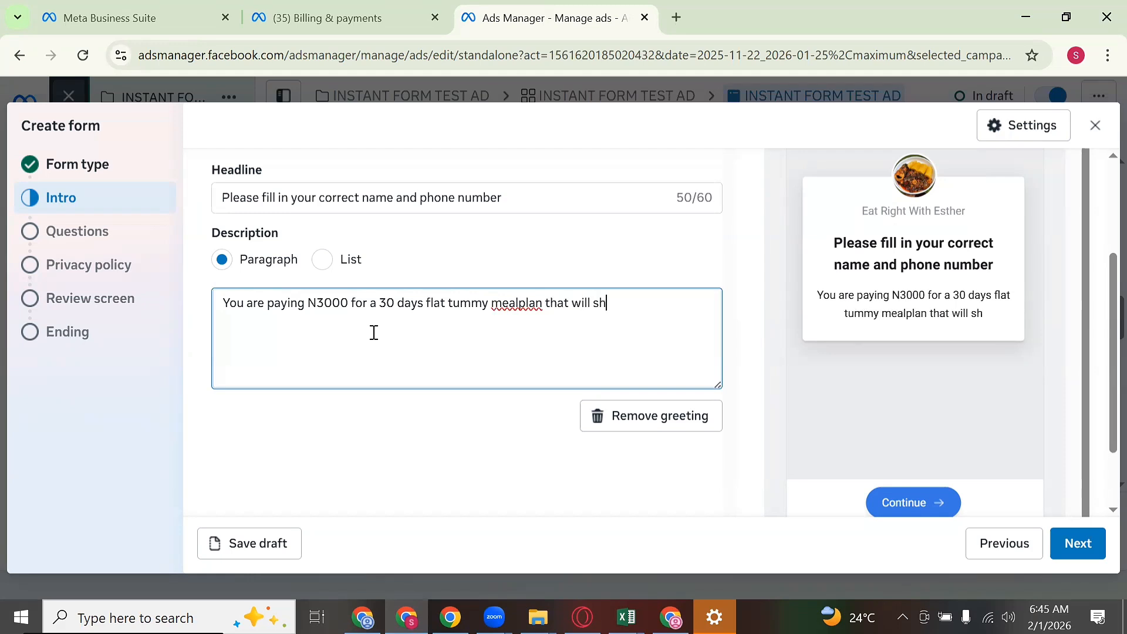
type("ow you wh")
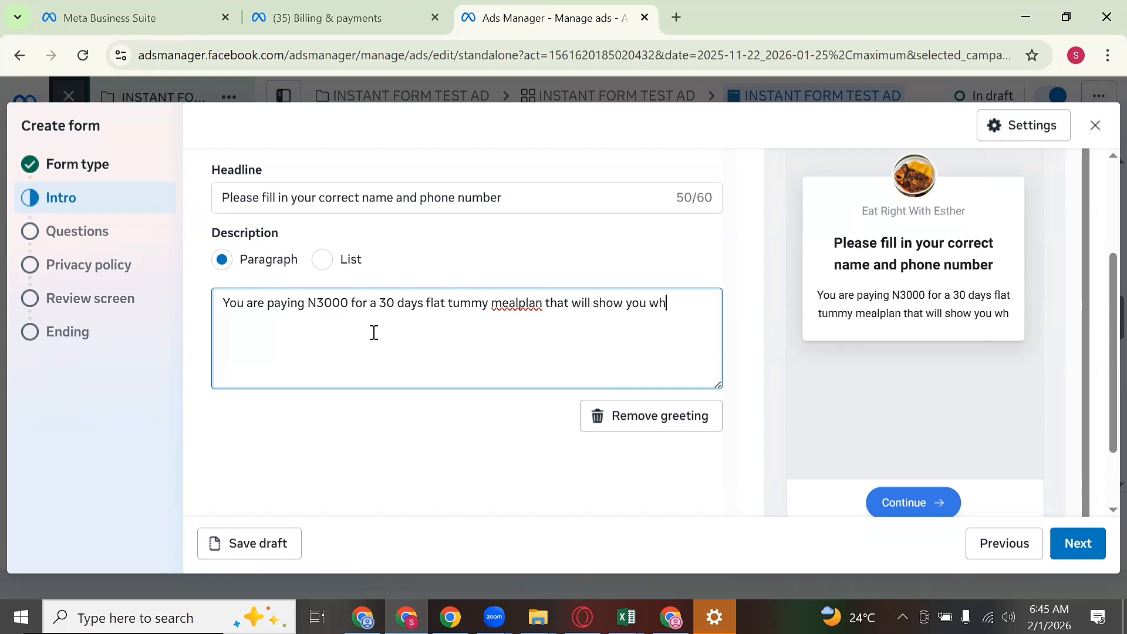
type("at to ea")
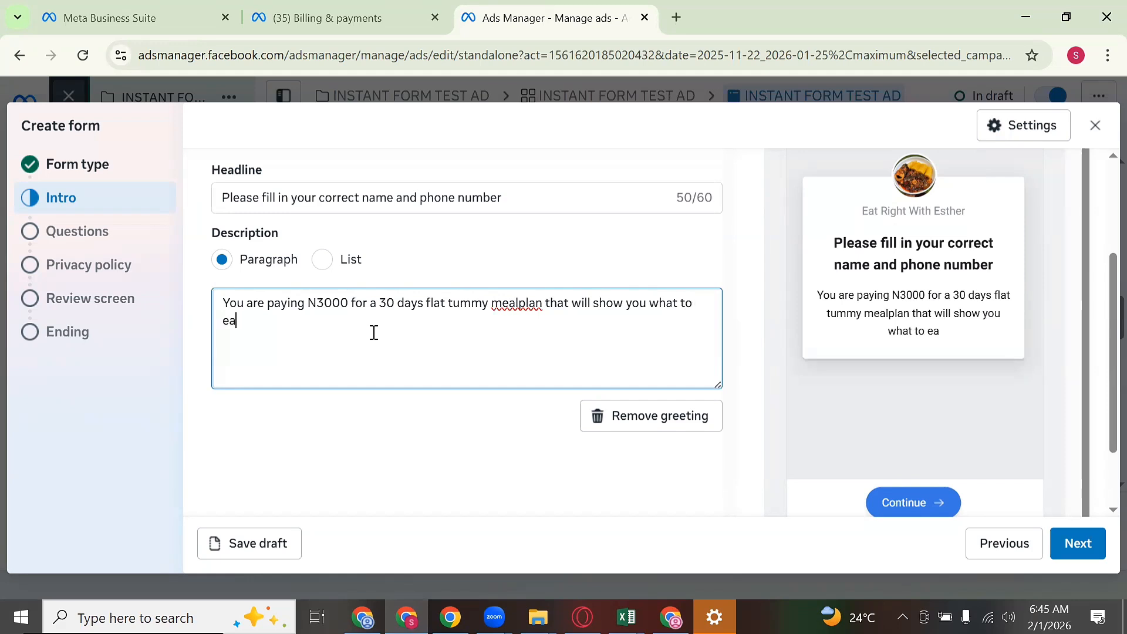
type("t for br")
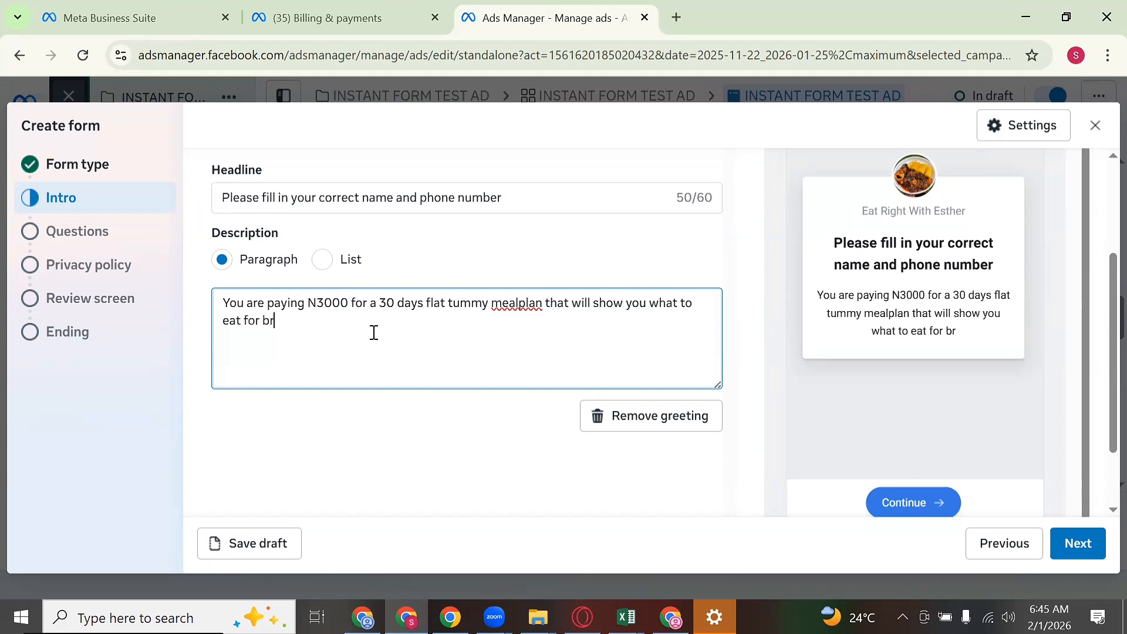
type("eafast")
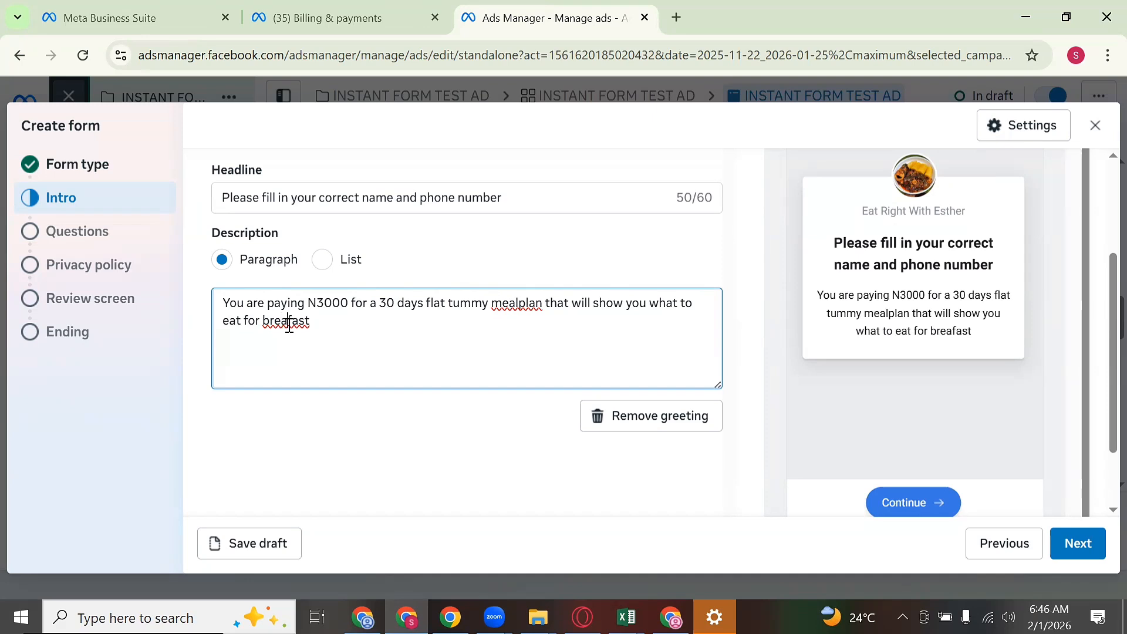
left_click(289, 324)
type("k")
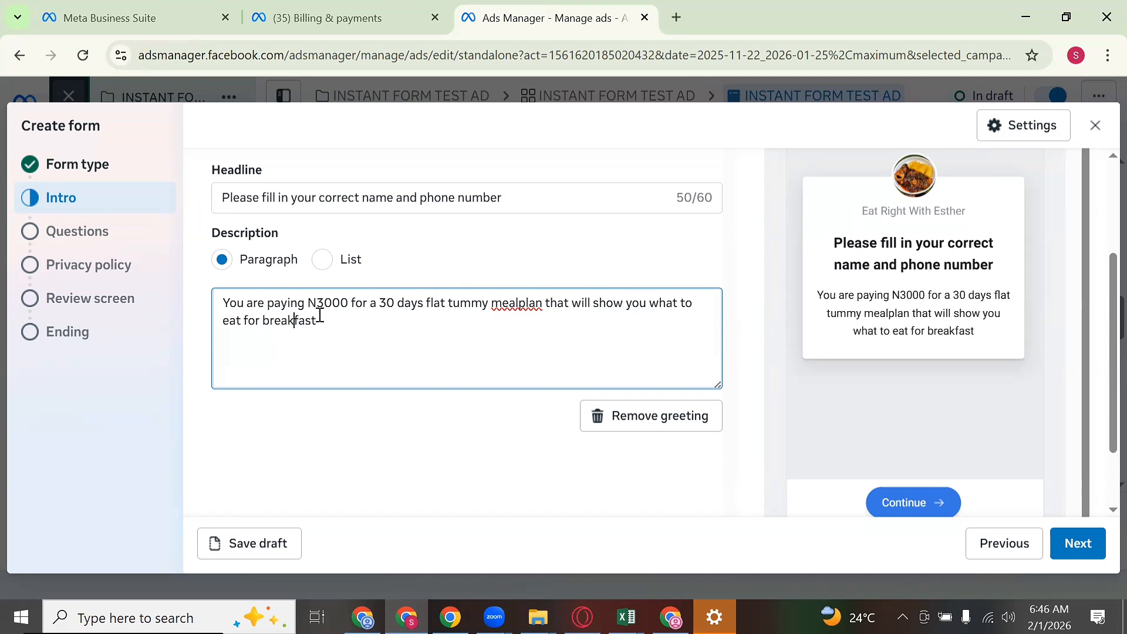
left_click(329, 330)
type(",")
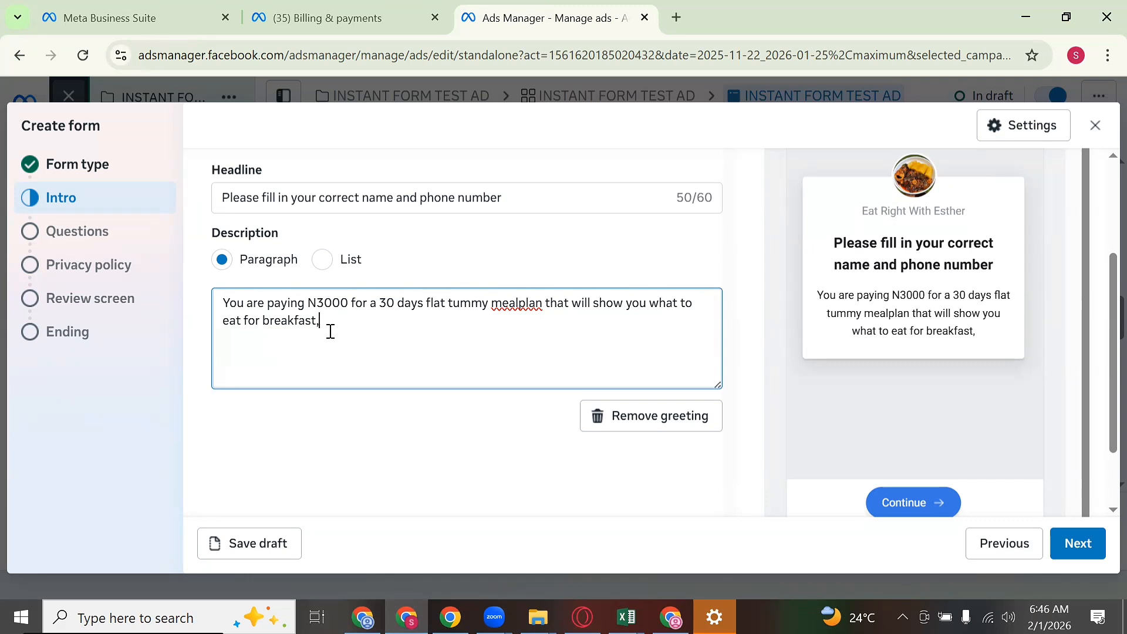
type(" lunch and f")
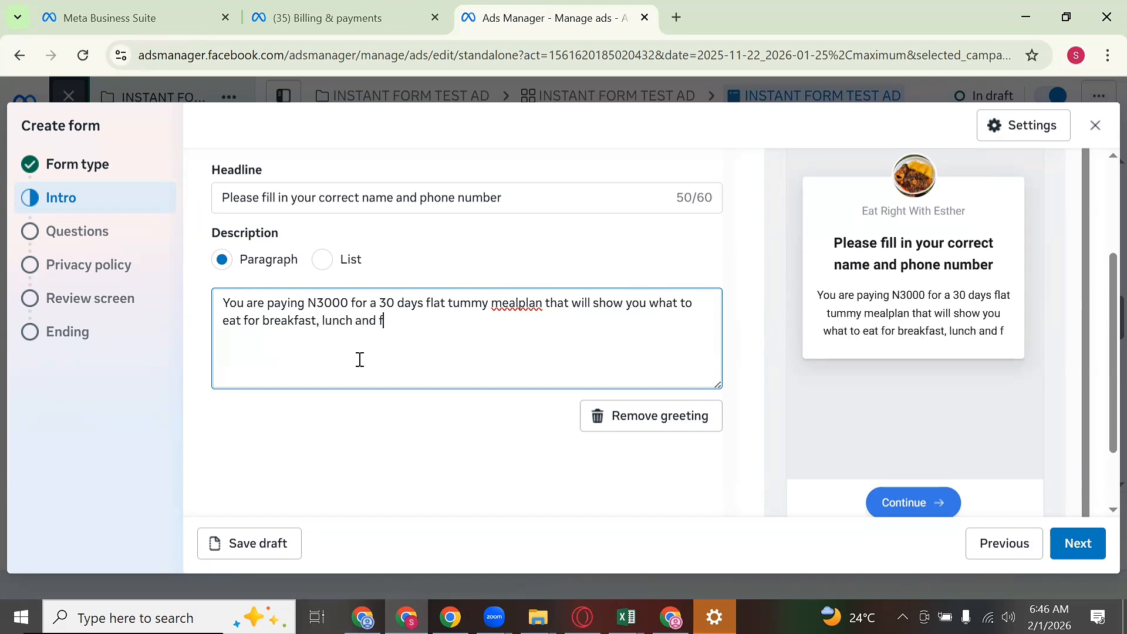
key("BackSpace")
type("din")
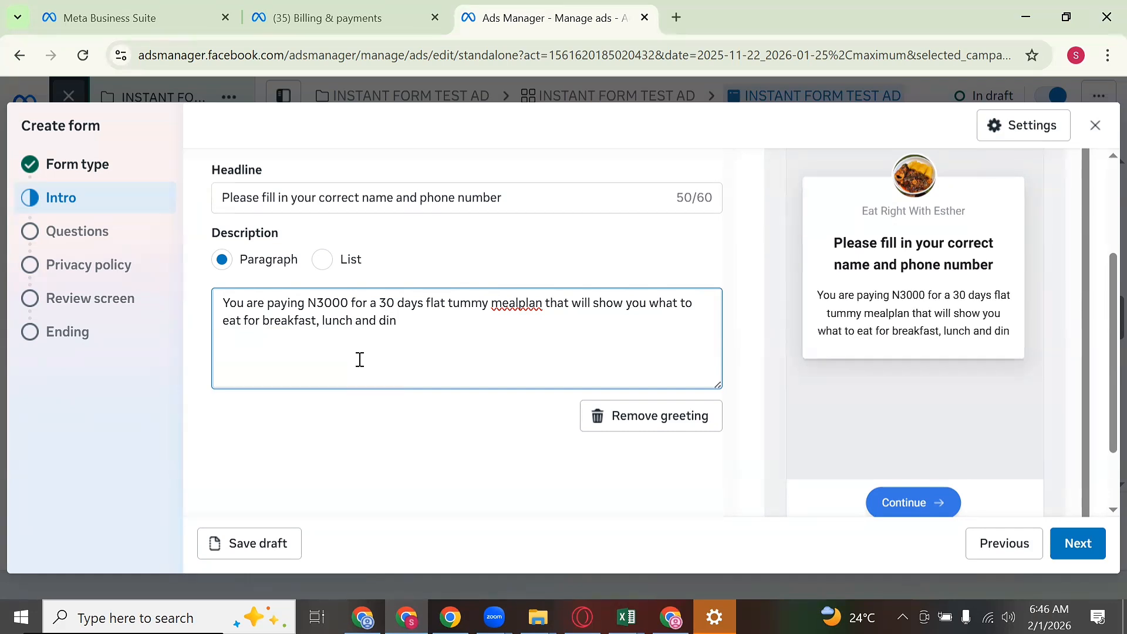
type("ner for ")
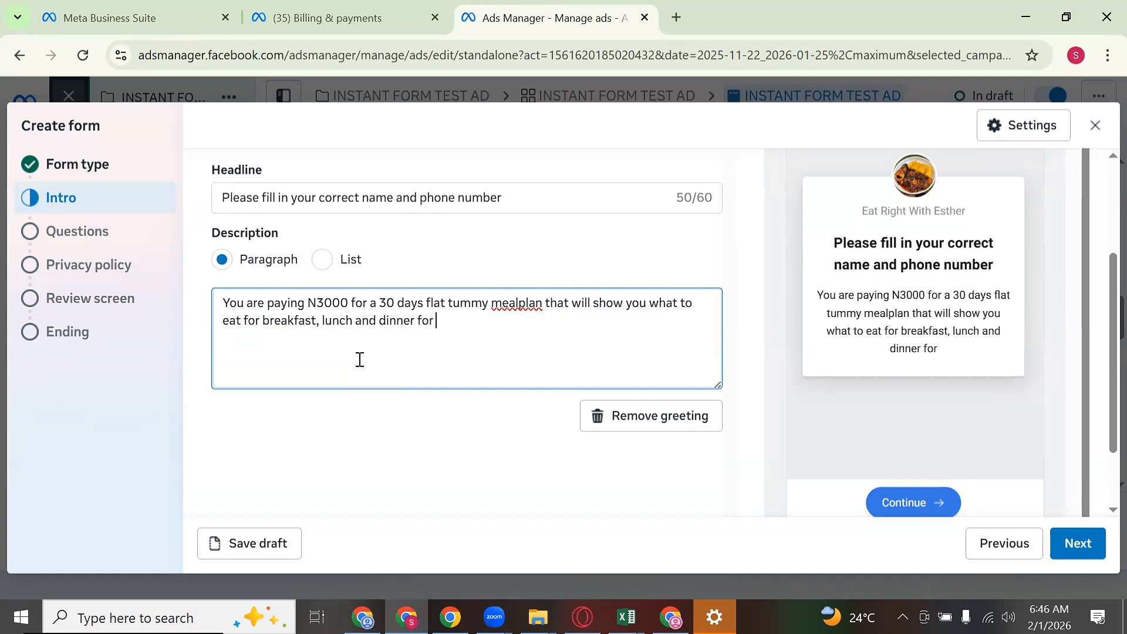
type("30 days")
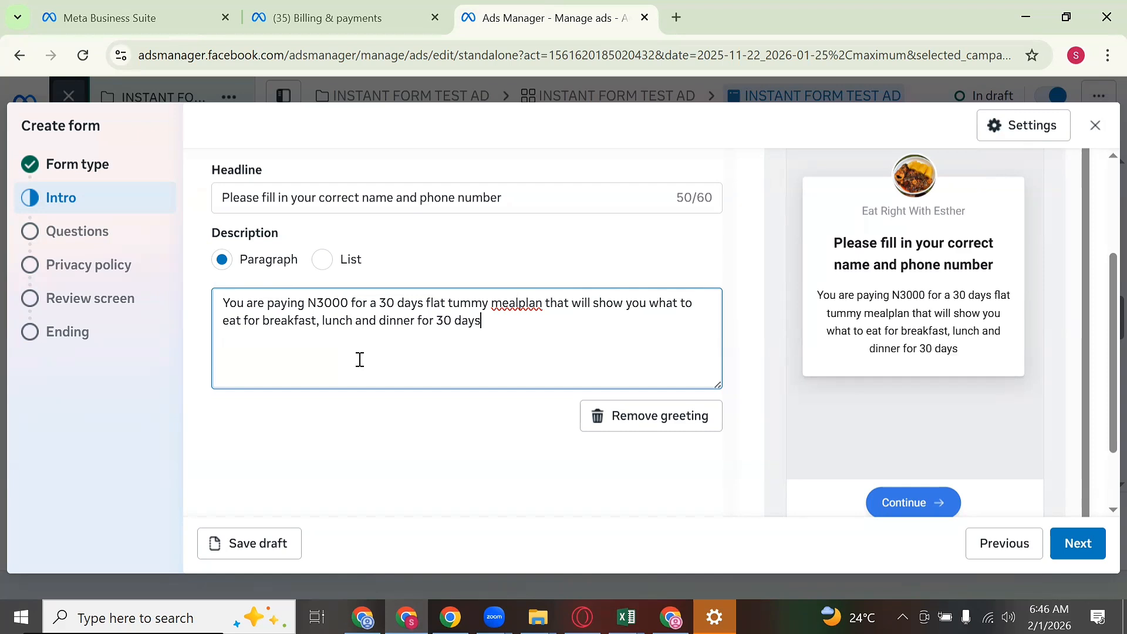
key("Return")
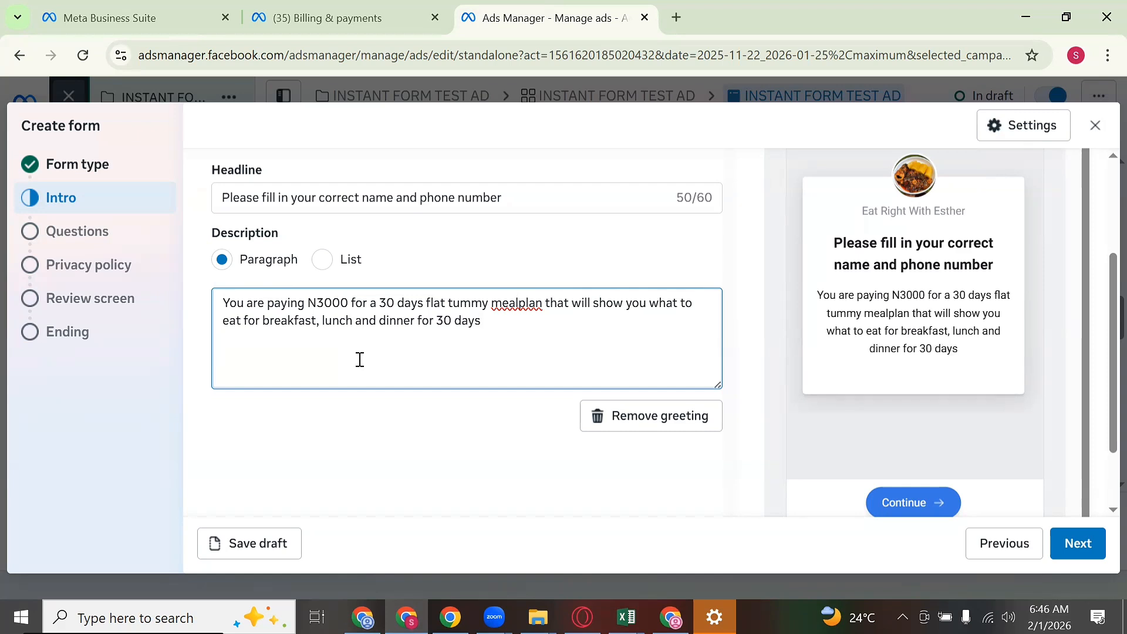
Step: Add the line 'After filling the form, one of our coaches will call you in 24 hours'
type("After")
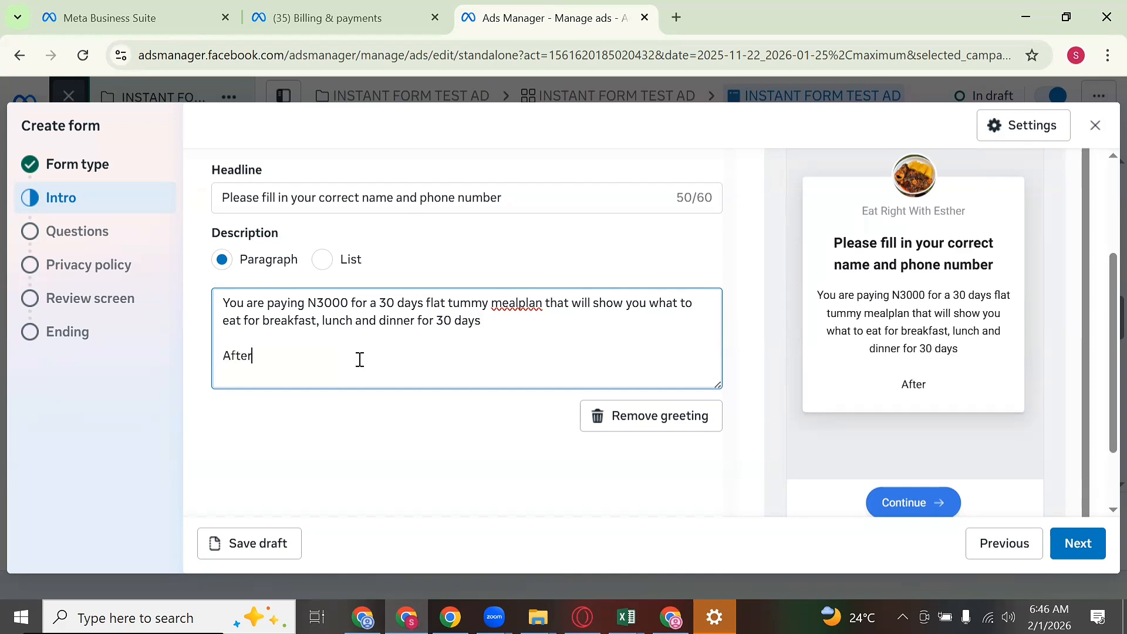
type(" filling th")
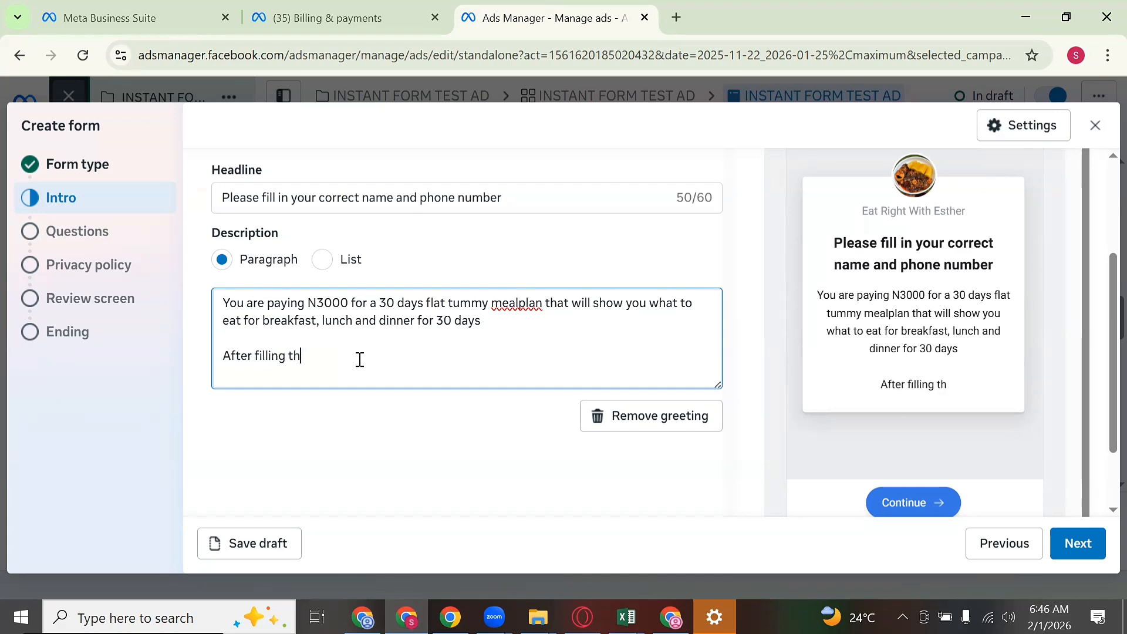
type("e form, o")
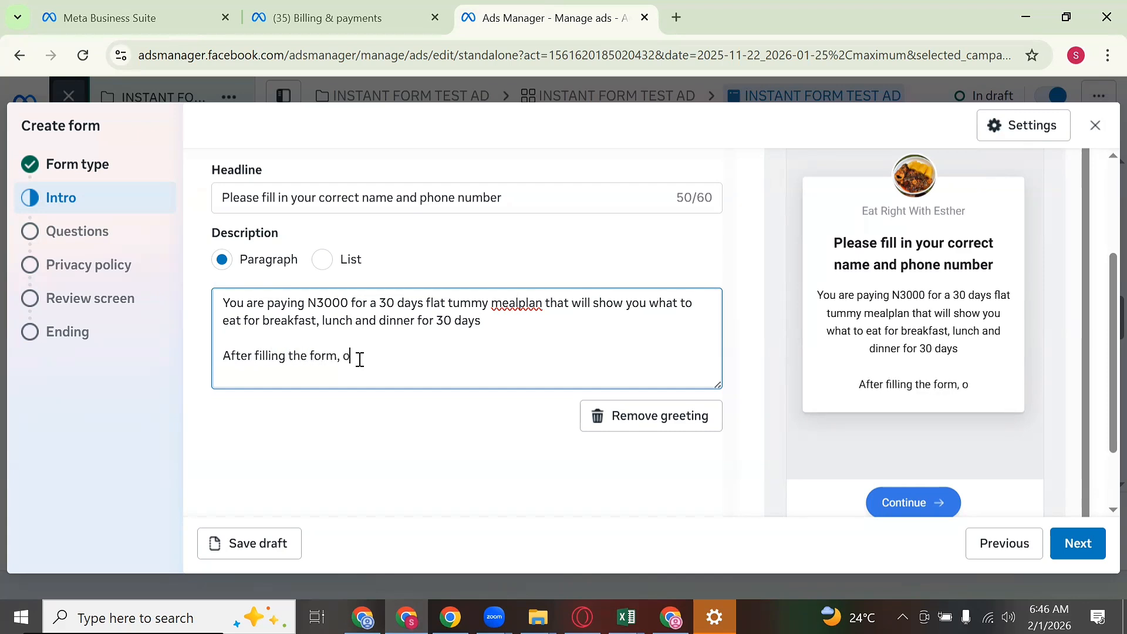
type("ne of ou")
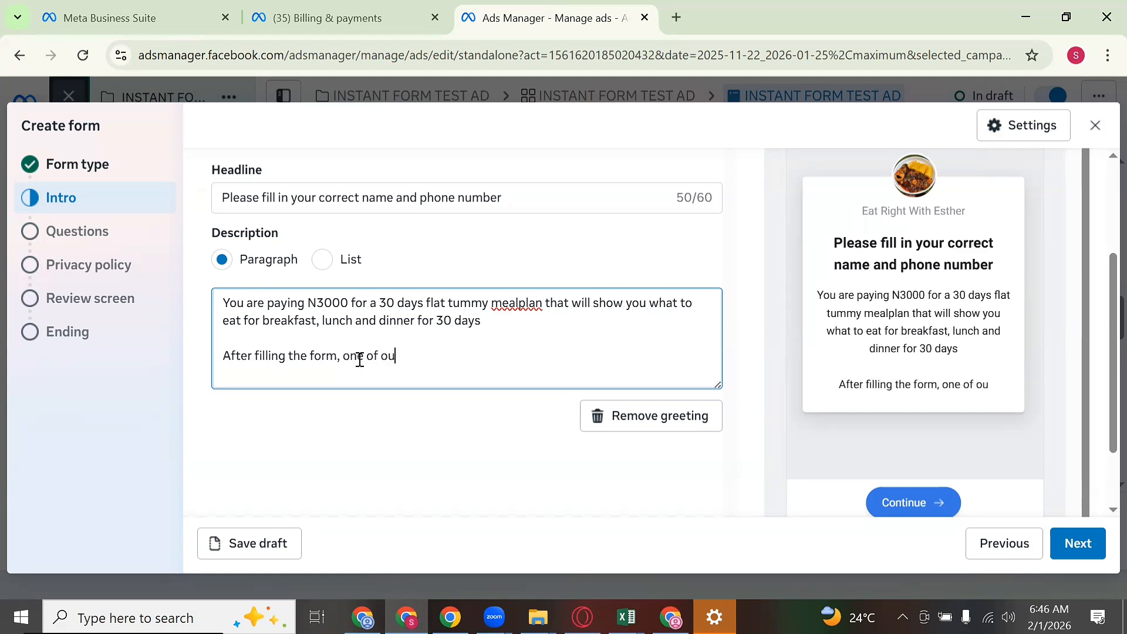
type("r coache")
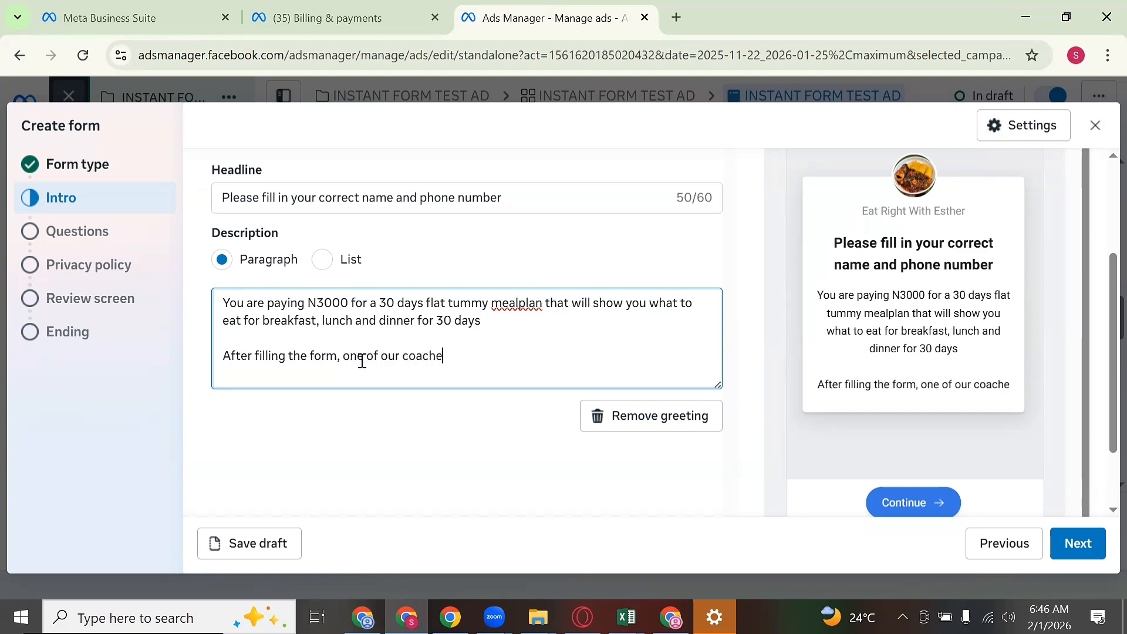
type("s will cal")
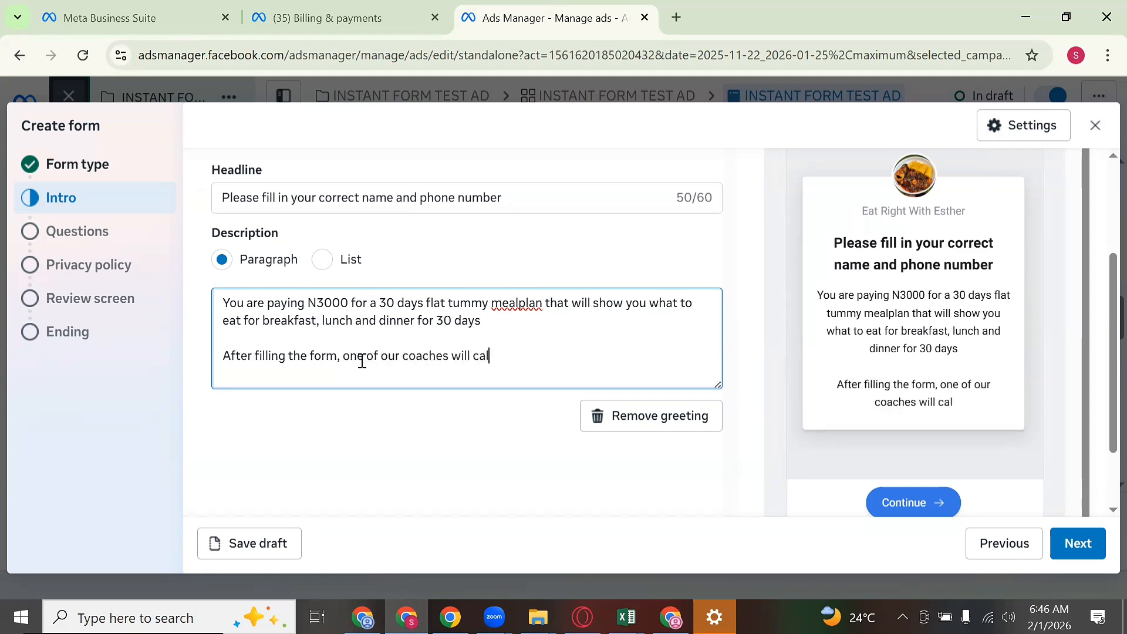
type("l you in ")
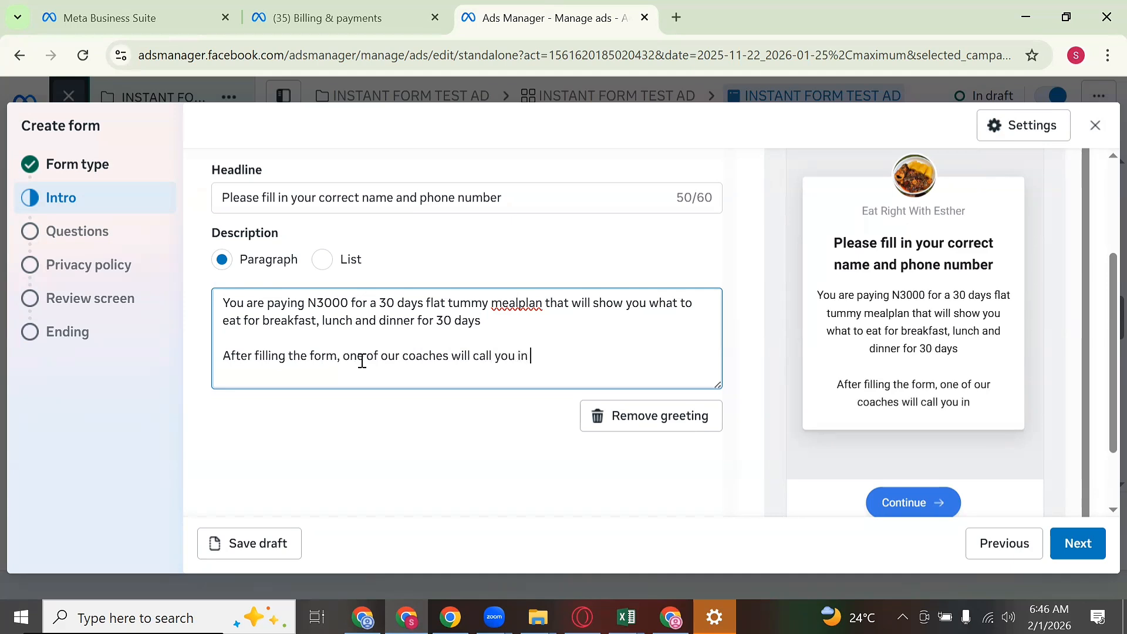
type("24 hourw")
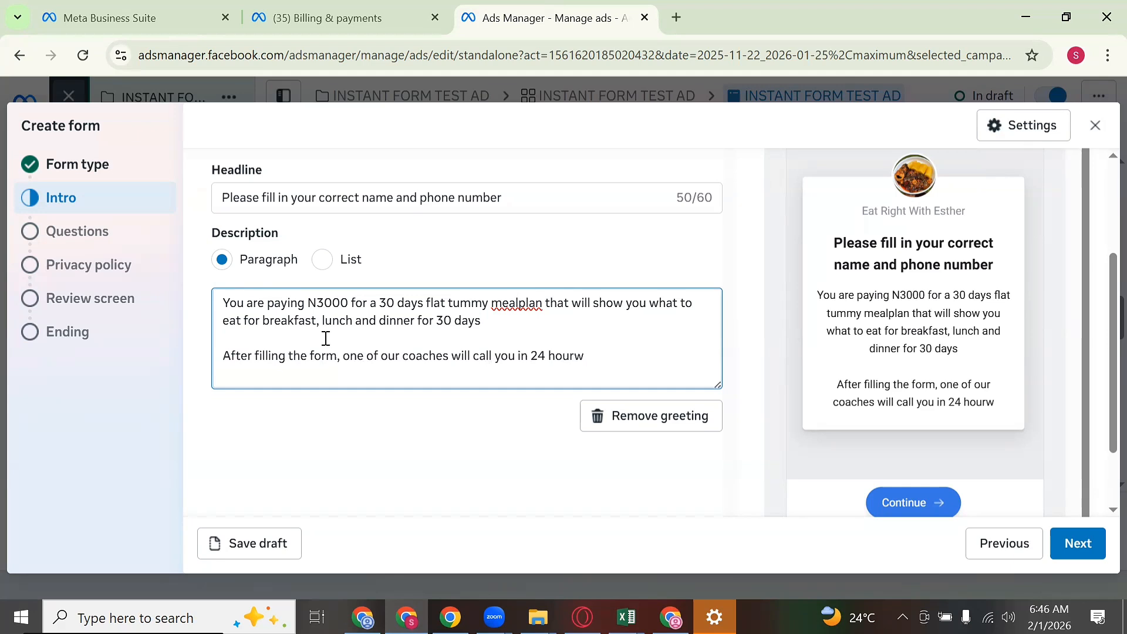
key("BackSpace")
type("s")
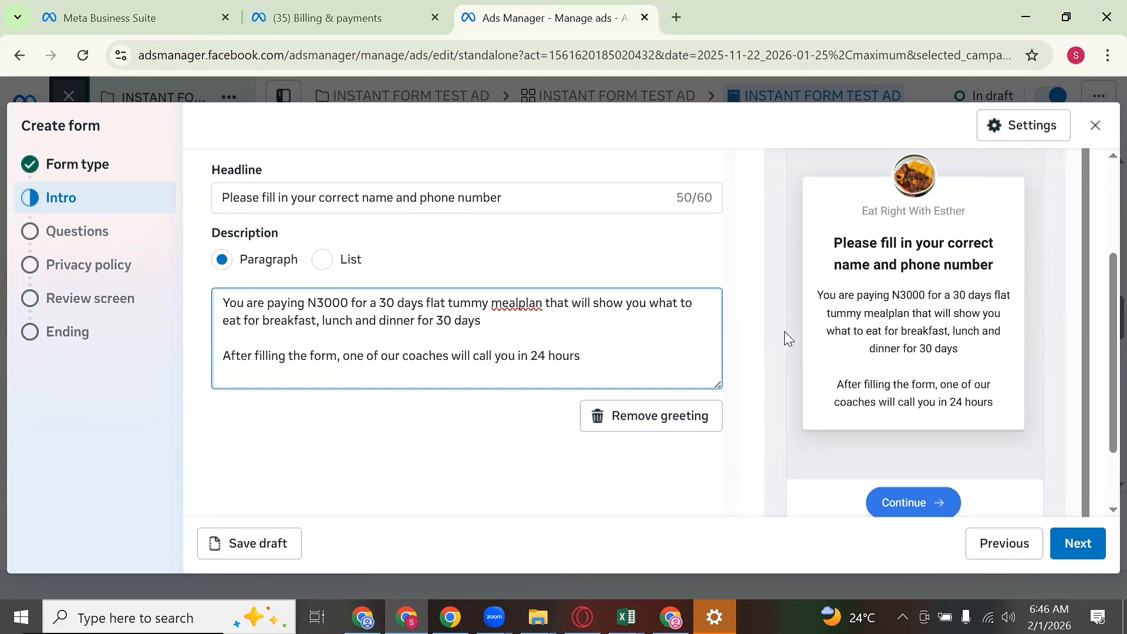
Step: Correct 'mealplan' to 'meal plan' via spelling suggestions and continue to the Questions step
double_click(527, 305)
right_click(527, 305)
left_click(583, 233)
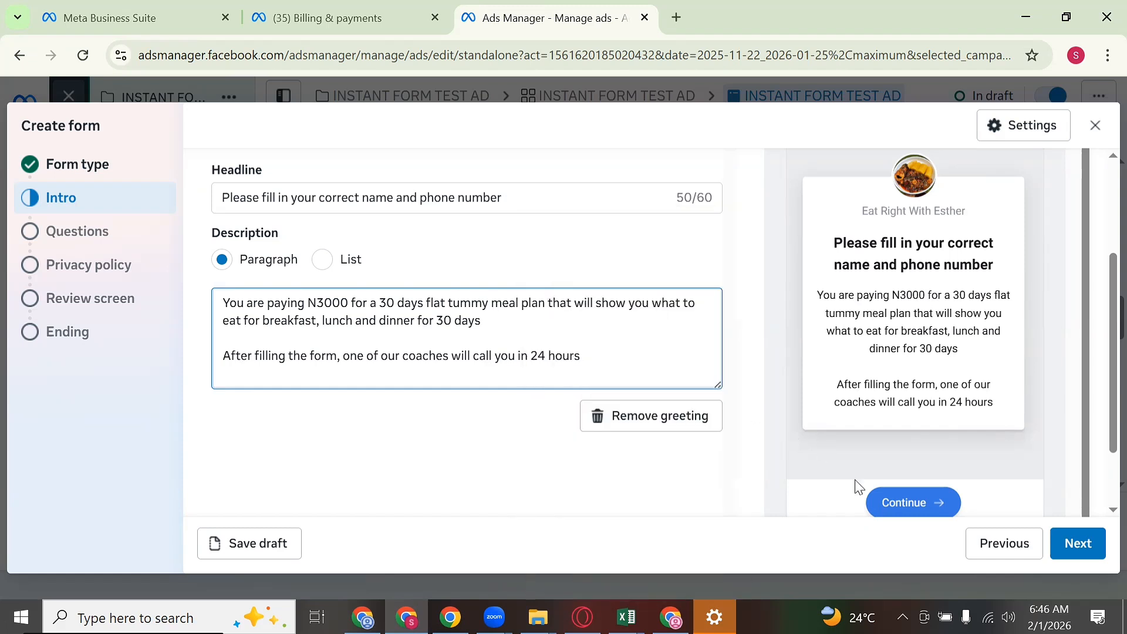
left_click(1063, 550)
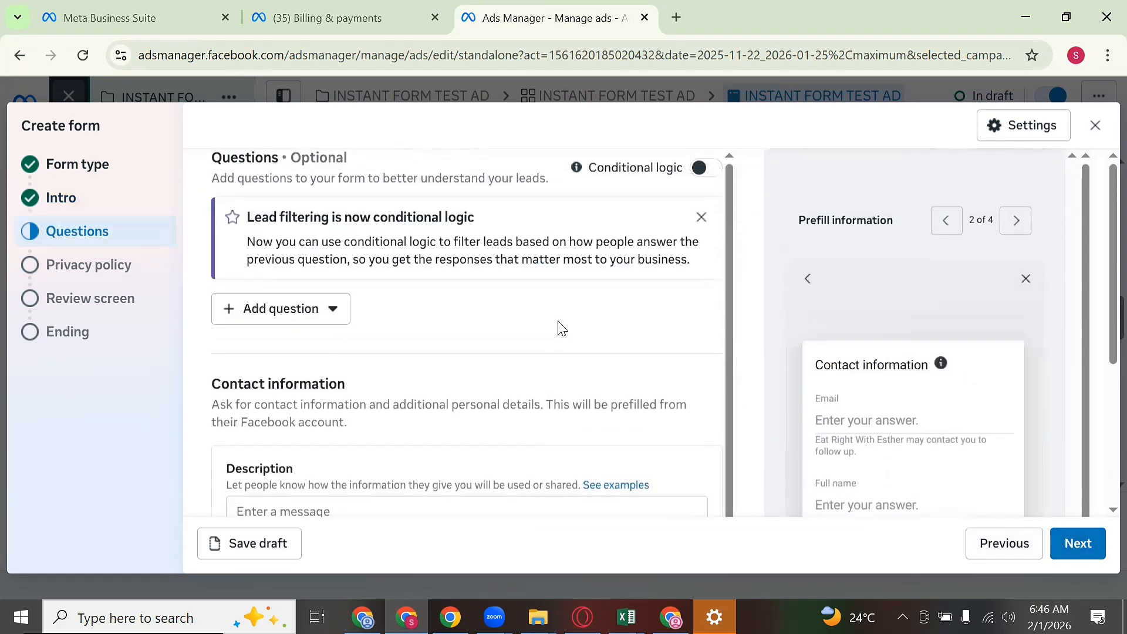
Step: Add a multiple-choice question 'ARE YOU READY TO PAY N3000 TODAY FOR THE FLAT TUMMY MEALPLAN?'
left_click(311, 305)
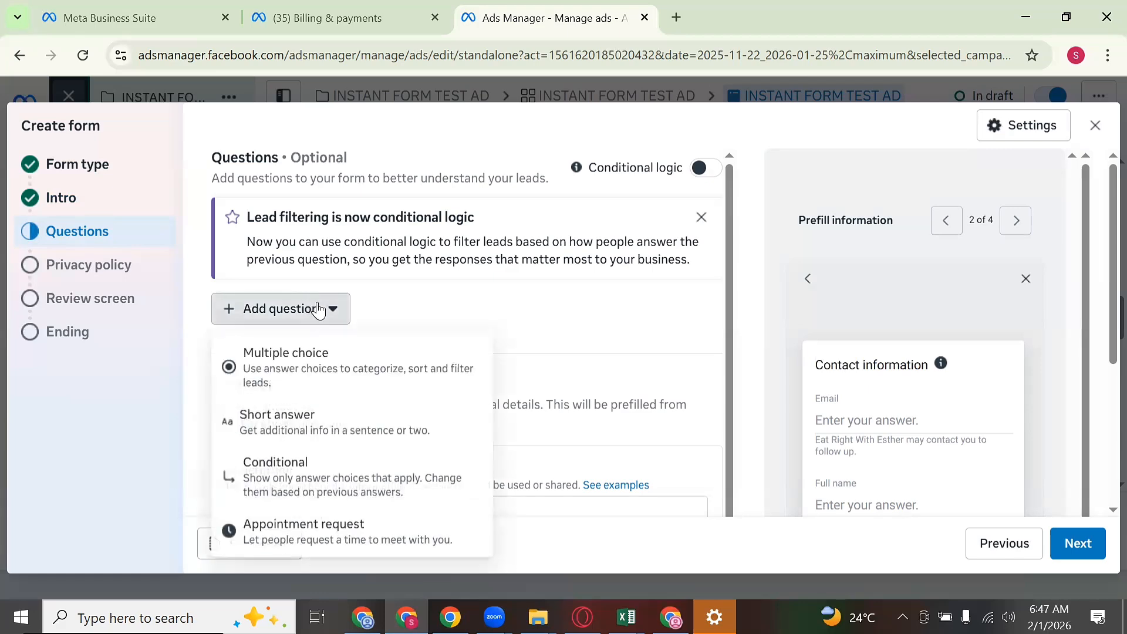
left_click(319, 369)
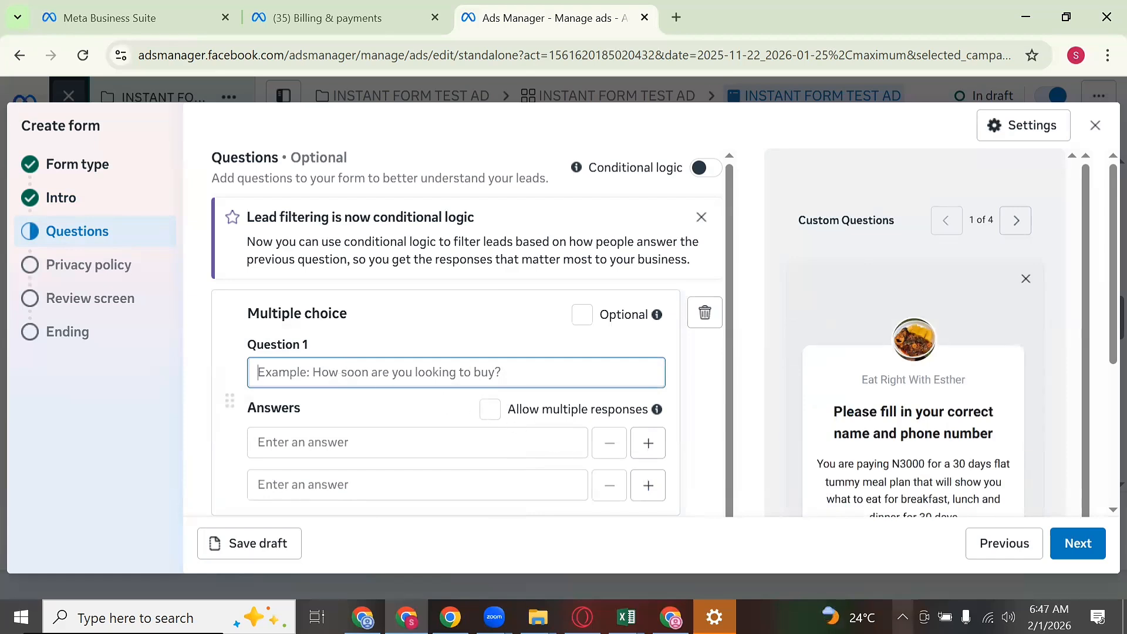
type("ARE YOU")
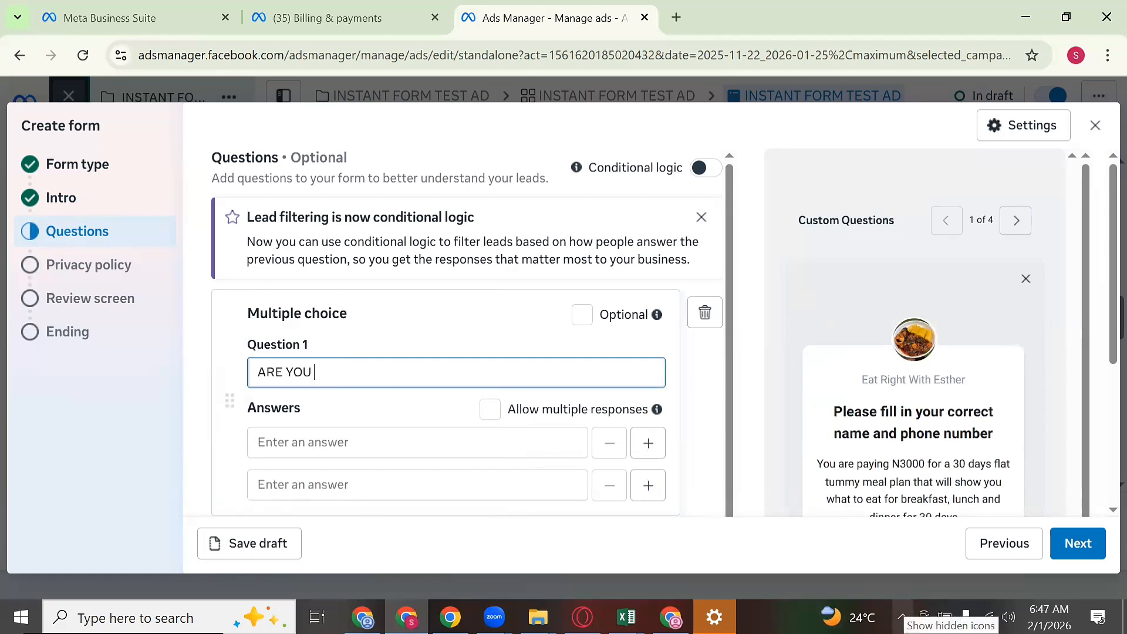
type(" RE")
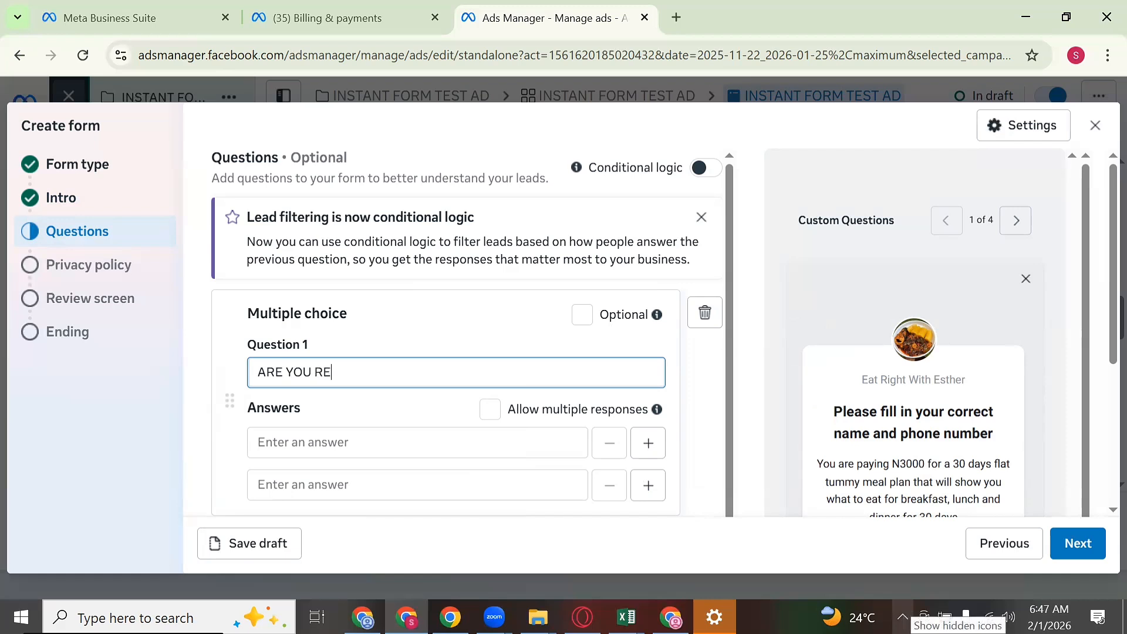
type("ADY TO PAY N30")
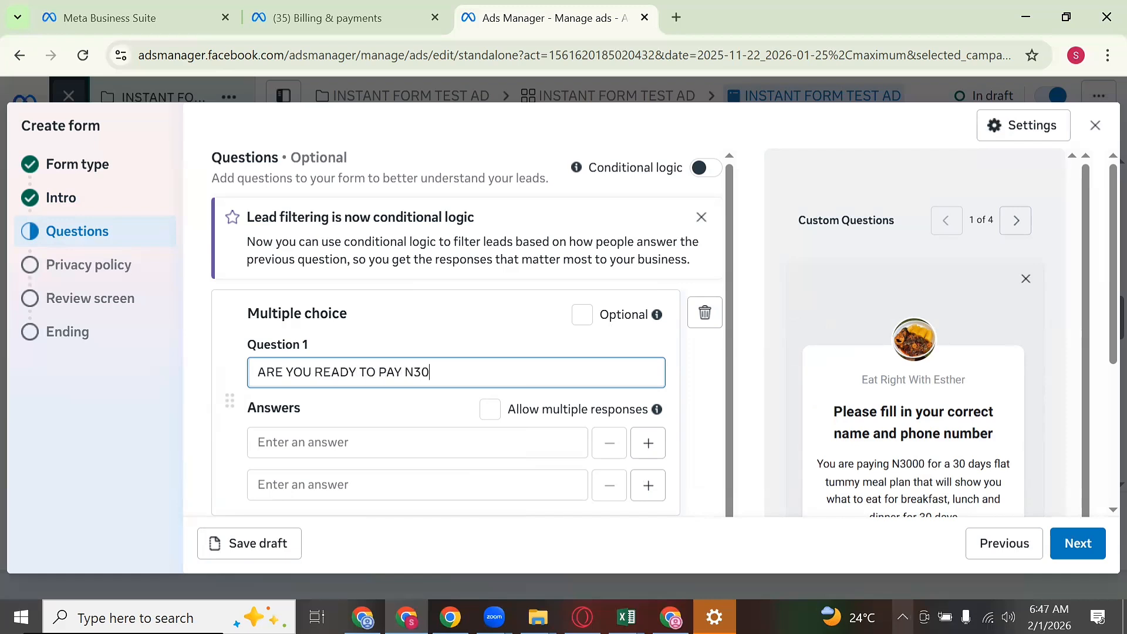
type("00 TODA")
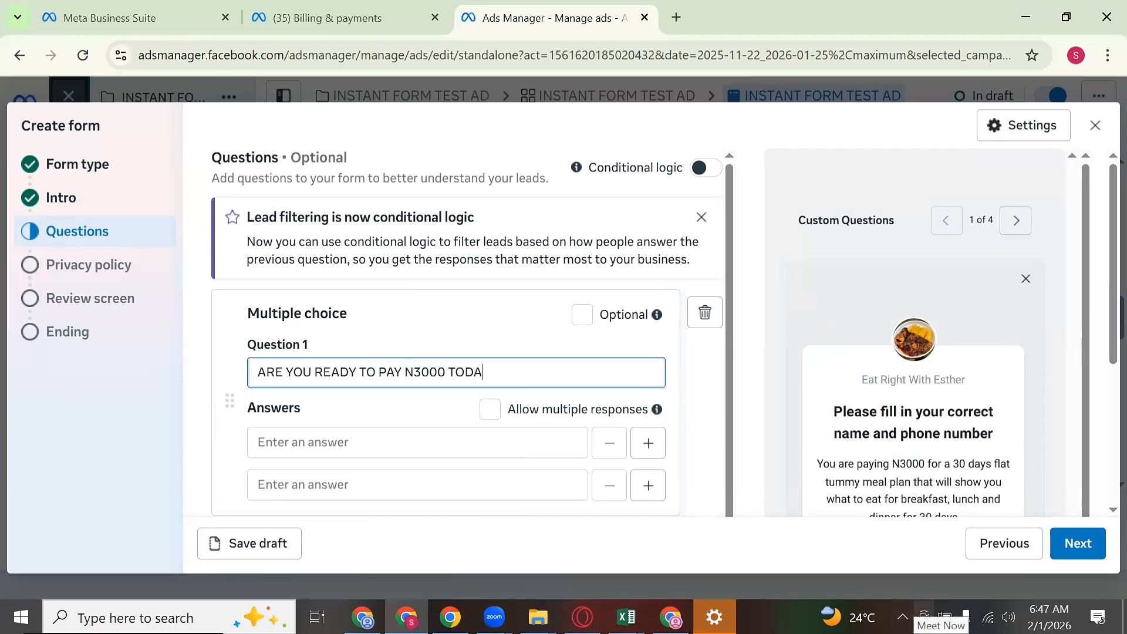
type("Y FOR THE FLAT TUMMY M")
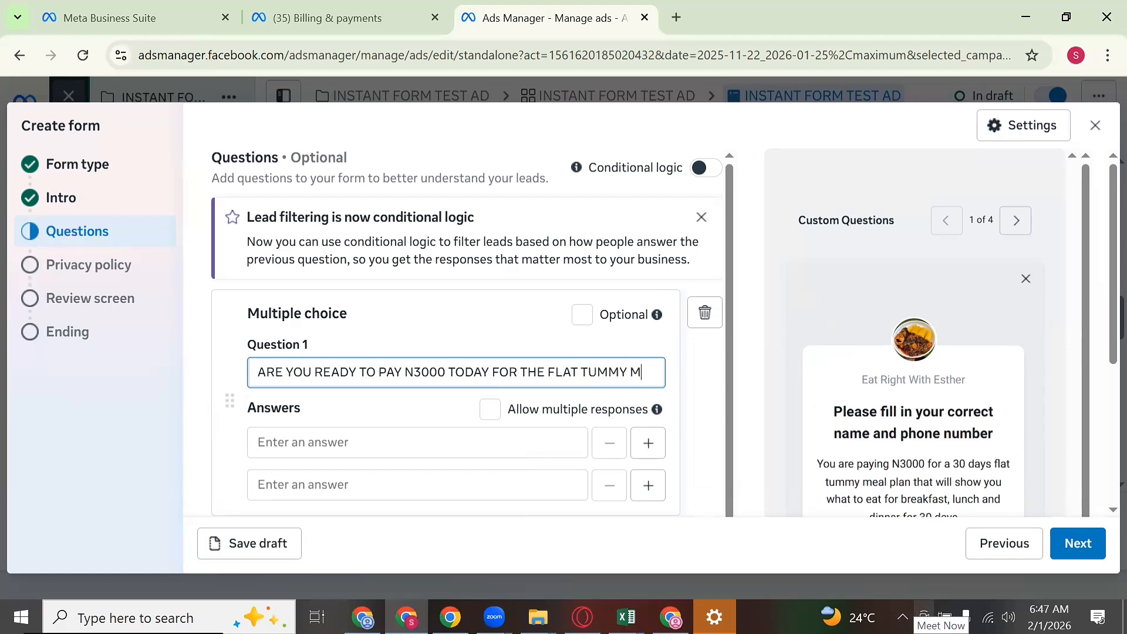
type("EALPL")
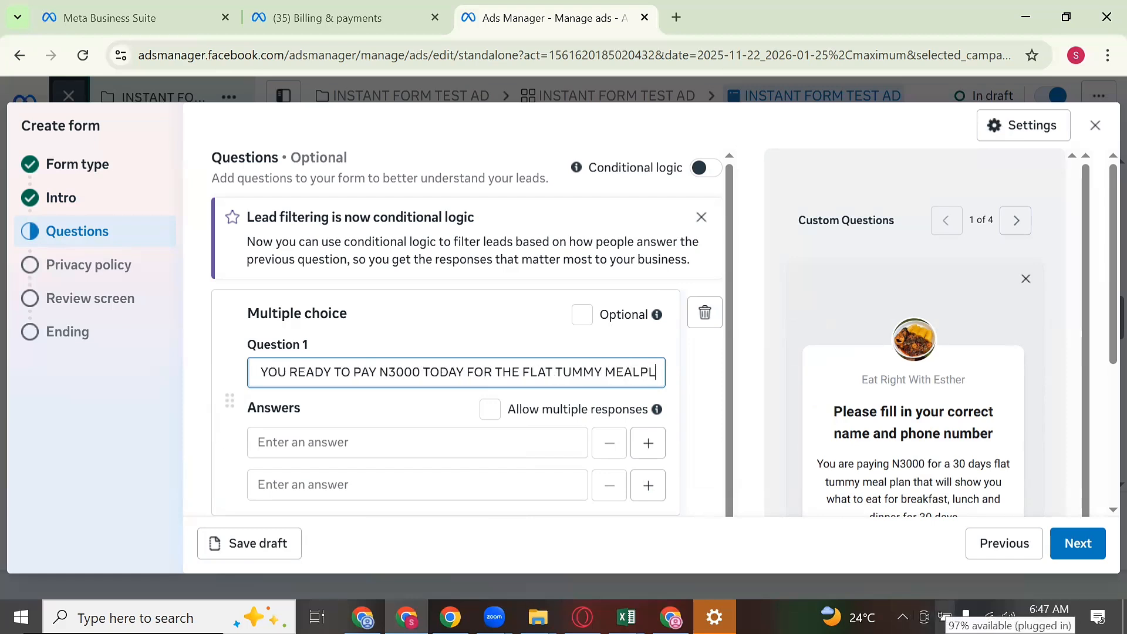
type("AN?")
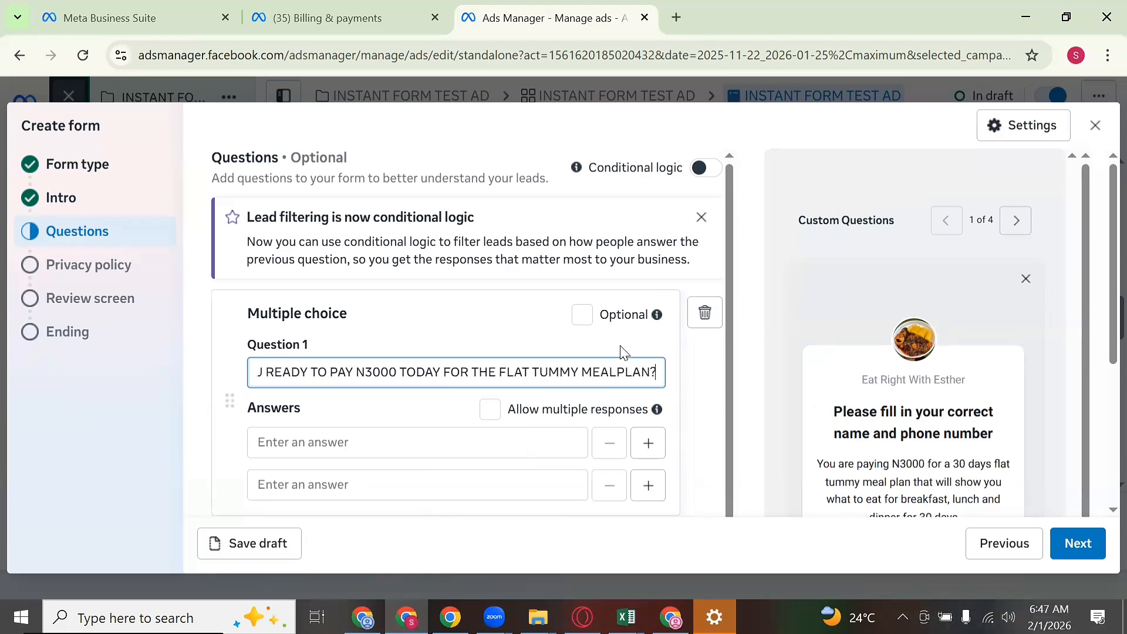
Step: Enter the answers 'Yes, I am 100% Ready' and 'No, I don't have the money yet'
scroll(505, 294, "down", 3)
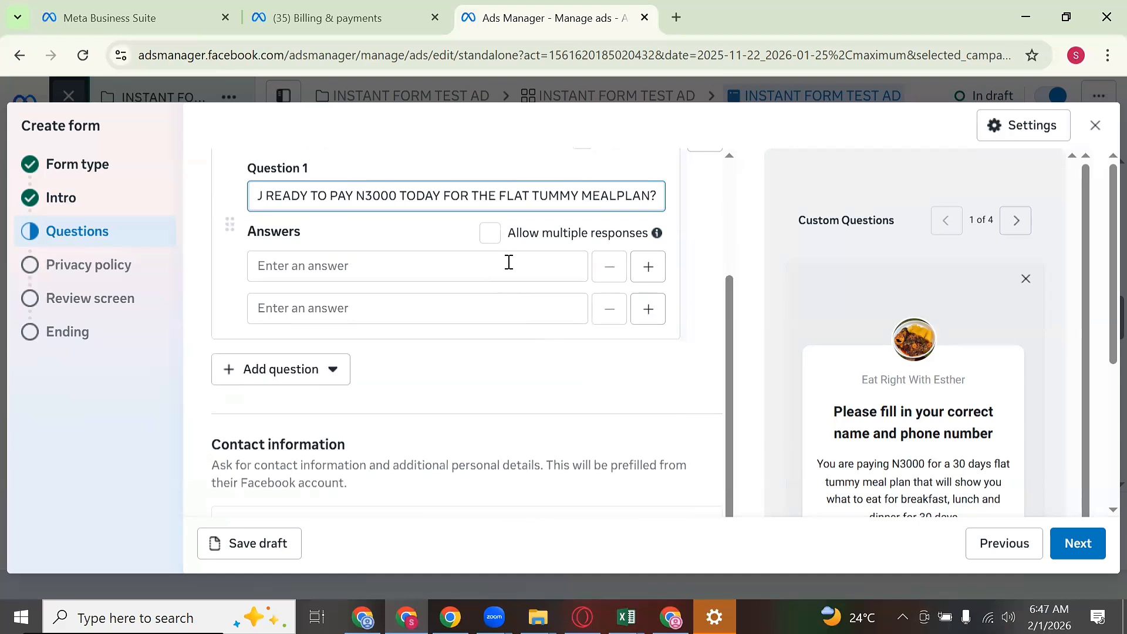
left_click(508, 262)
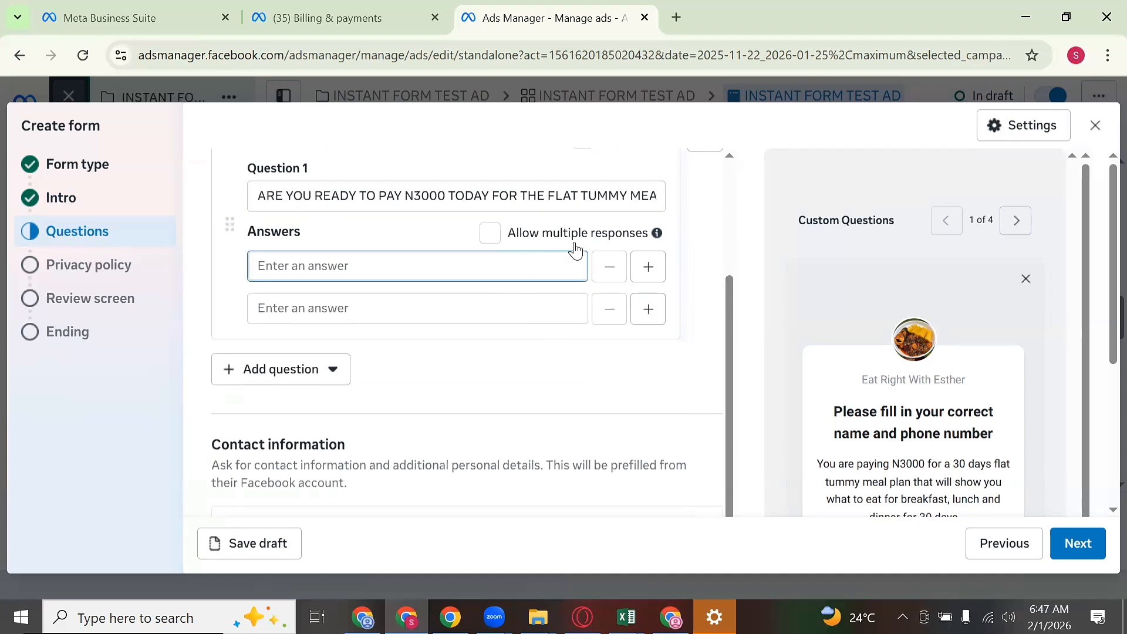
type("Yes")
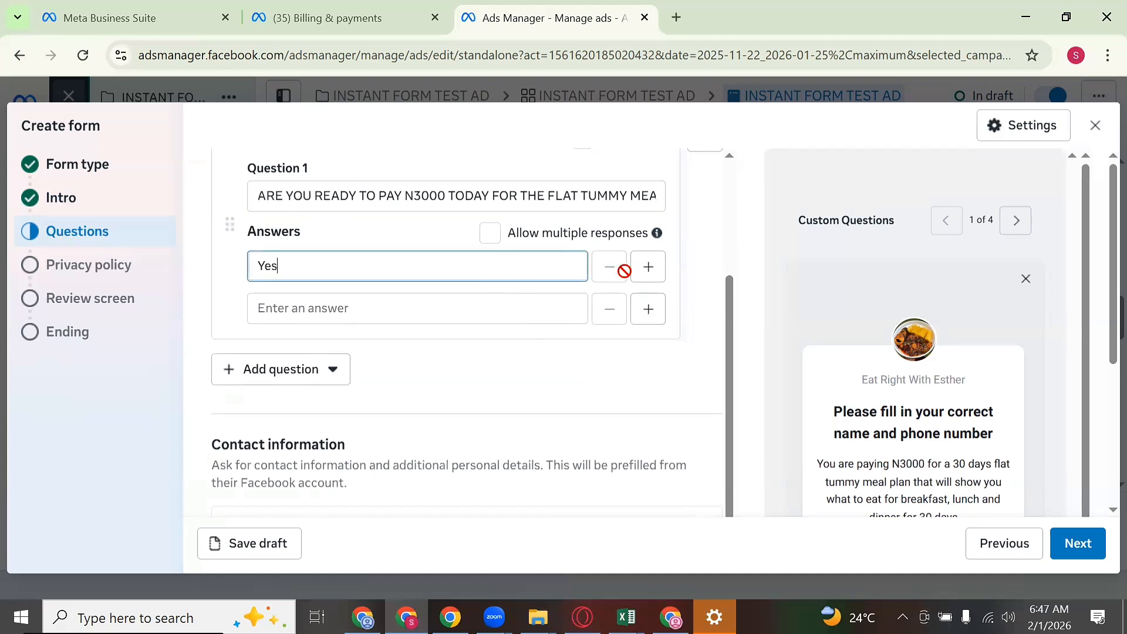
type(", I am 100% rea")
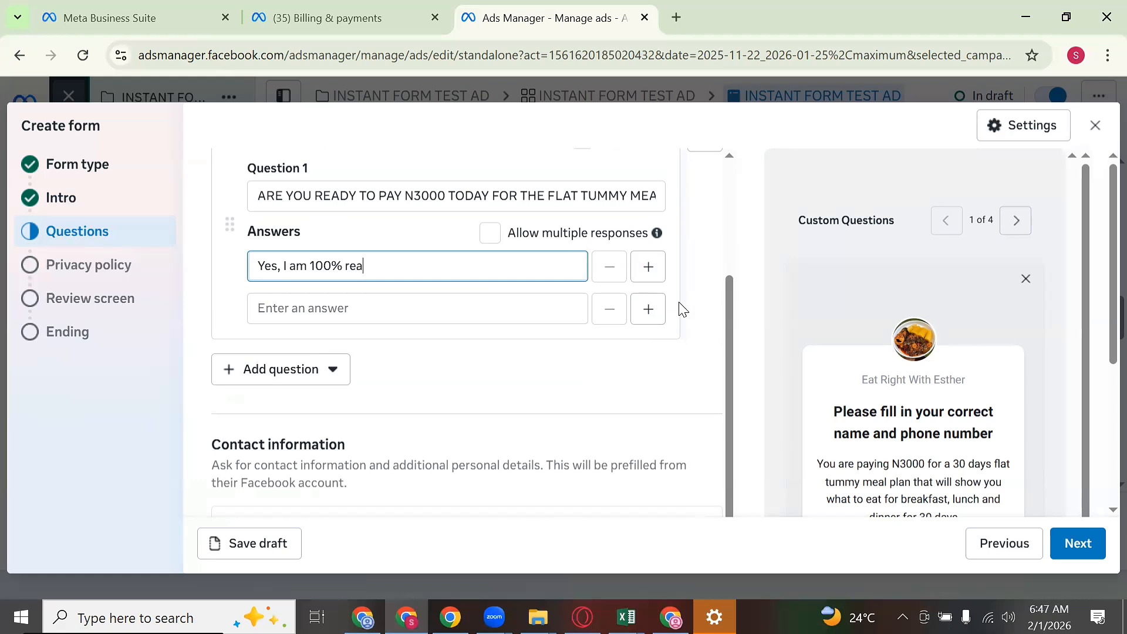
key("BackSpace")
key("BackSpace")
type("Ready")
left_click(499, 307)
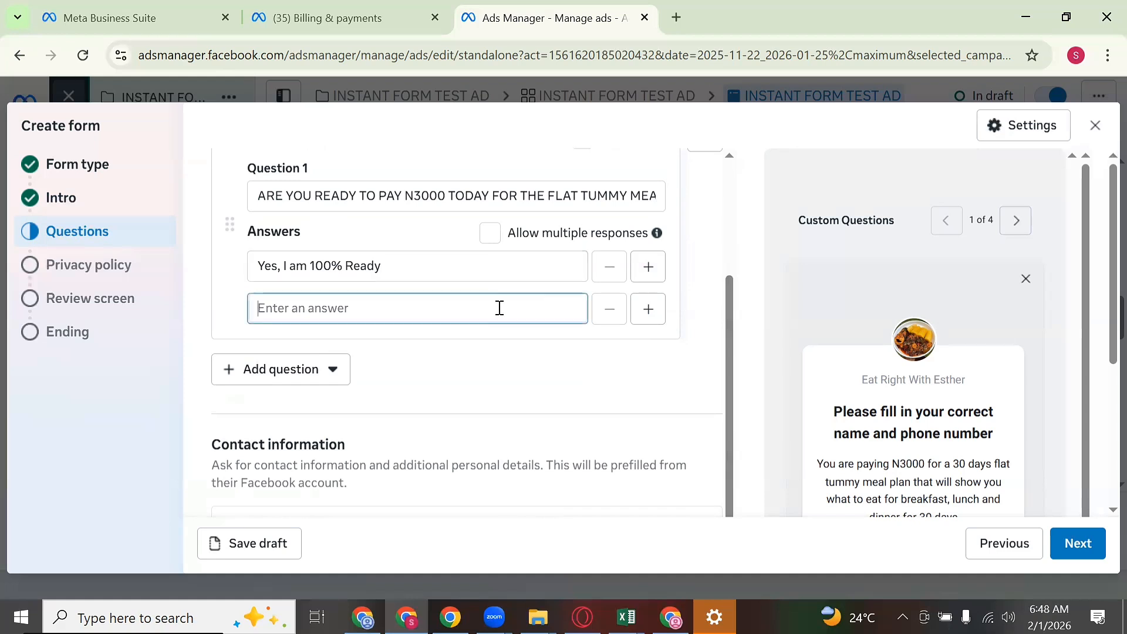
type("No, I don'")
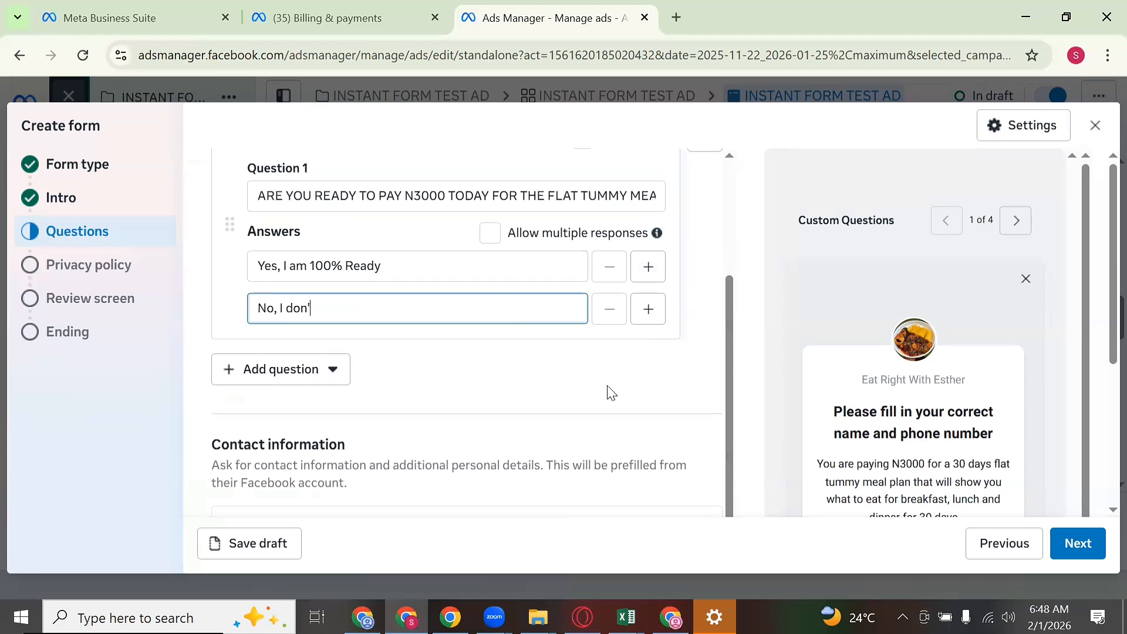
type("t have the money ye")
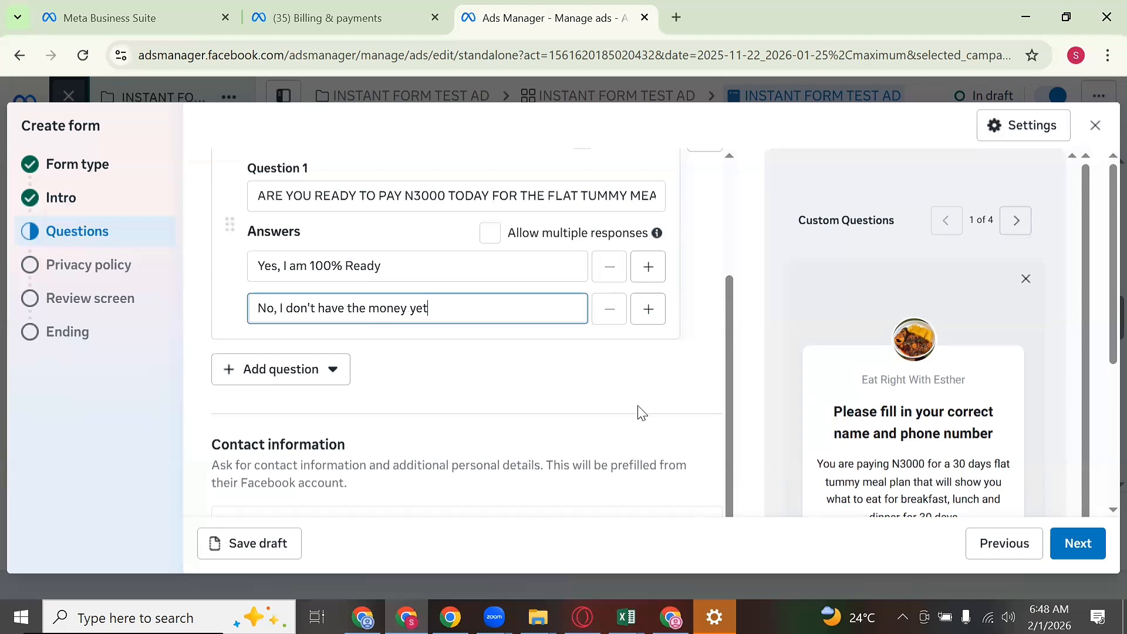
type("t")
Step: Add multiple-choice Question 2: 'IS YOUR PHONE NUMBER CORRECT AND ACTIVE BECAUSE WE WILL CALL YOU?'
left_click(310, 376)
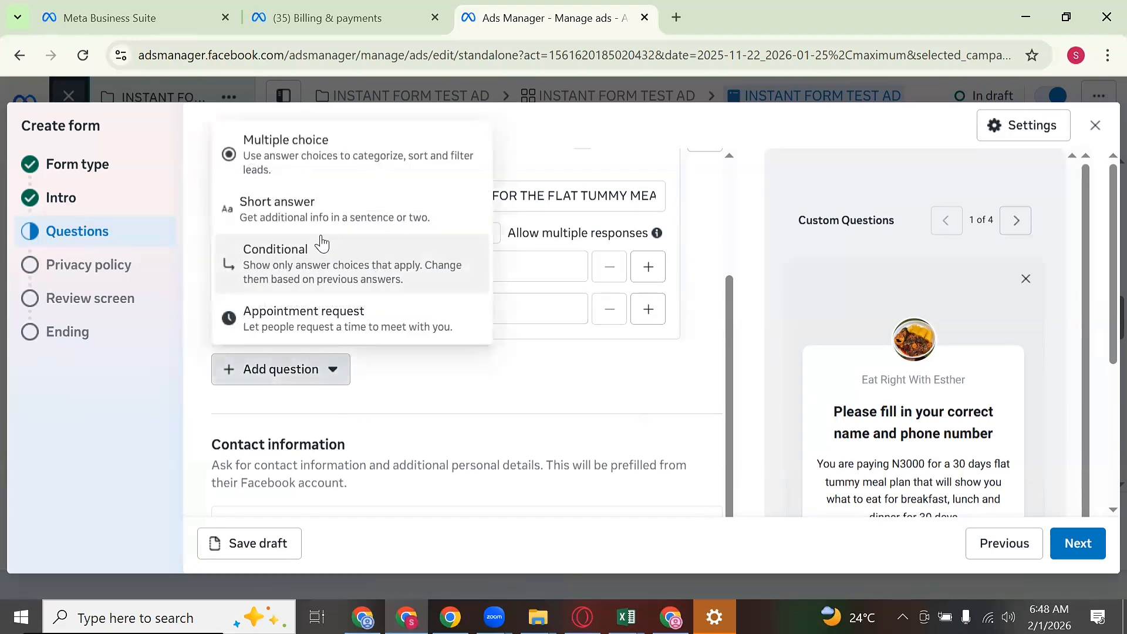
left_click(317, 156)
type("Ar")
key("BackSpace")
key("BackSpace")
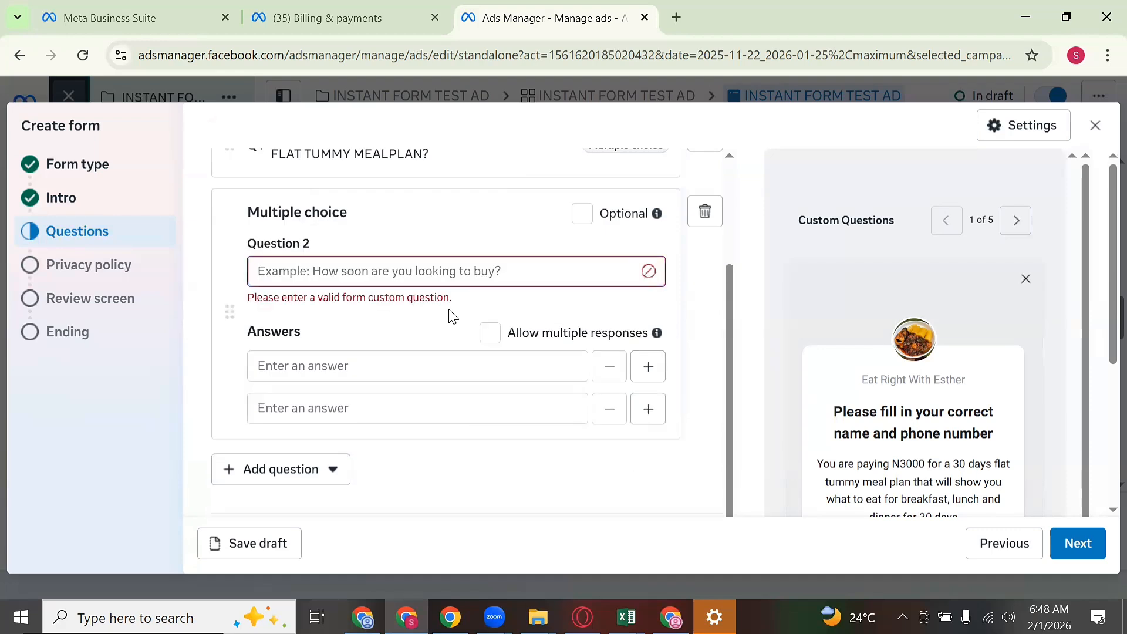
type("Is yu")
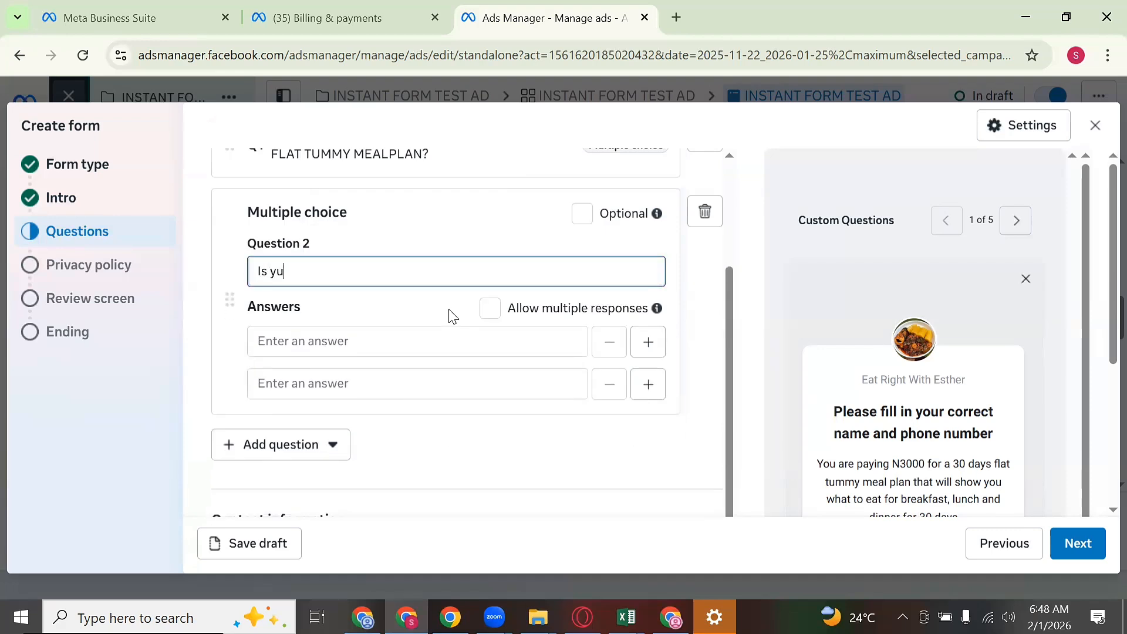
key("BackSpace")
key("BackSpace")
type("our phone number ")
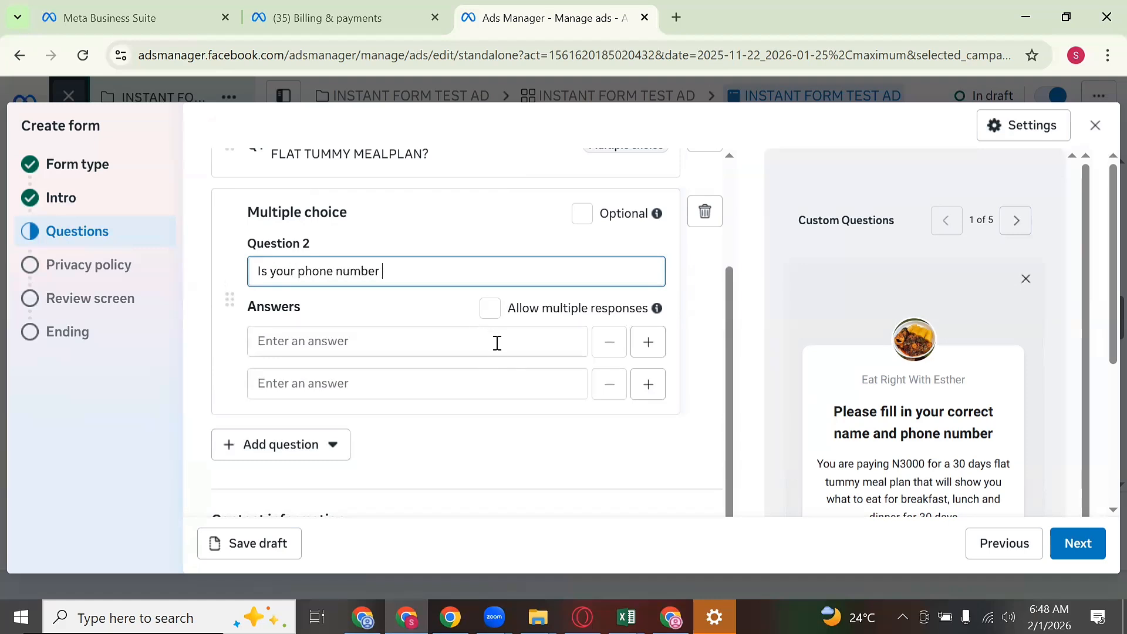
type("correct and active b")
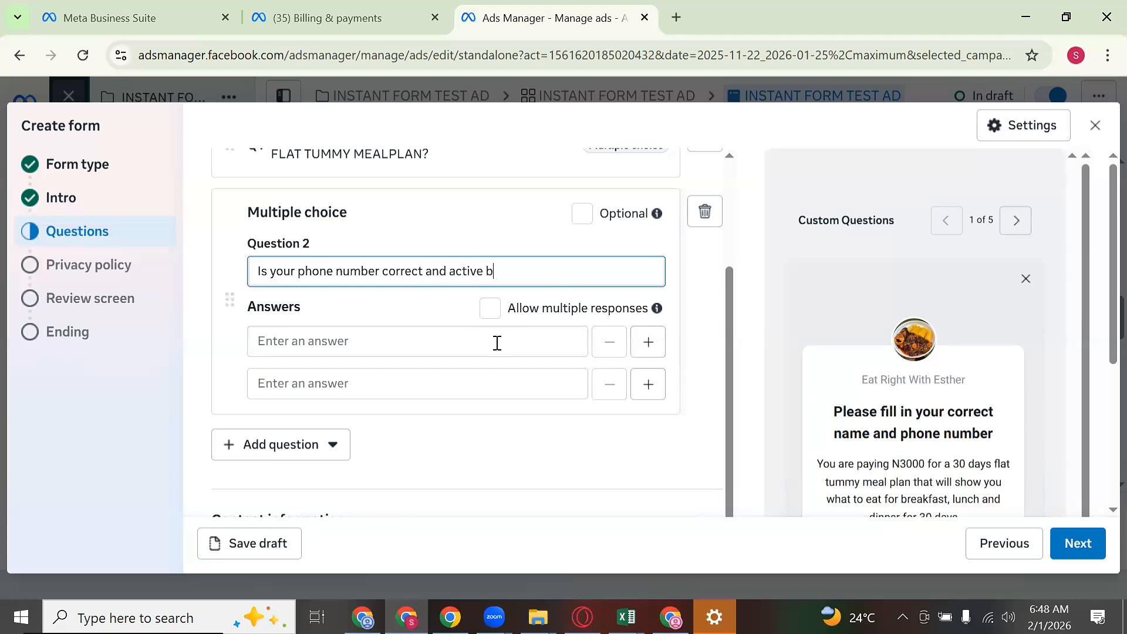
type("ec")
key("BackSpace")
key("BackSpace")
key("BackSpace")
key("BackSpace")
key("BackSpace")
key("BackSpace")
key("BackSpace")
key("BackSpace")
key("BackSpace")
key("BackSpace")
key("BackSpace")
key("BackSpace")
key("BackSpace")
key("BackSpace")
key("BackSpace")
key("BackSpace")
key("BackSpace")
key("BackSpace")
key("BackSpace")
key("BackSpace")
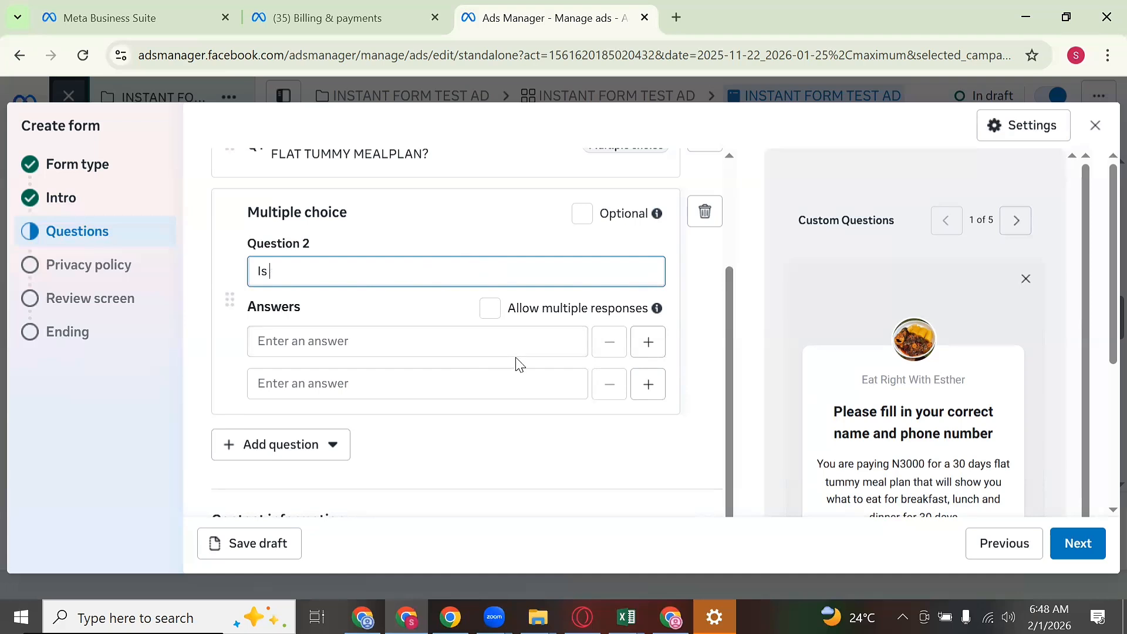
key("BackSpace")
key("BackSpace")
key("BackSpace")
type("IS YOUR PHONE NUMBE")
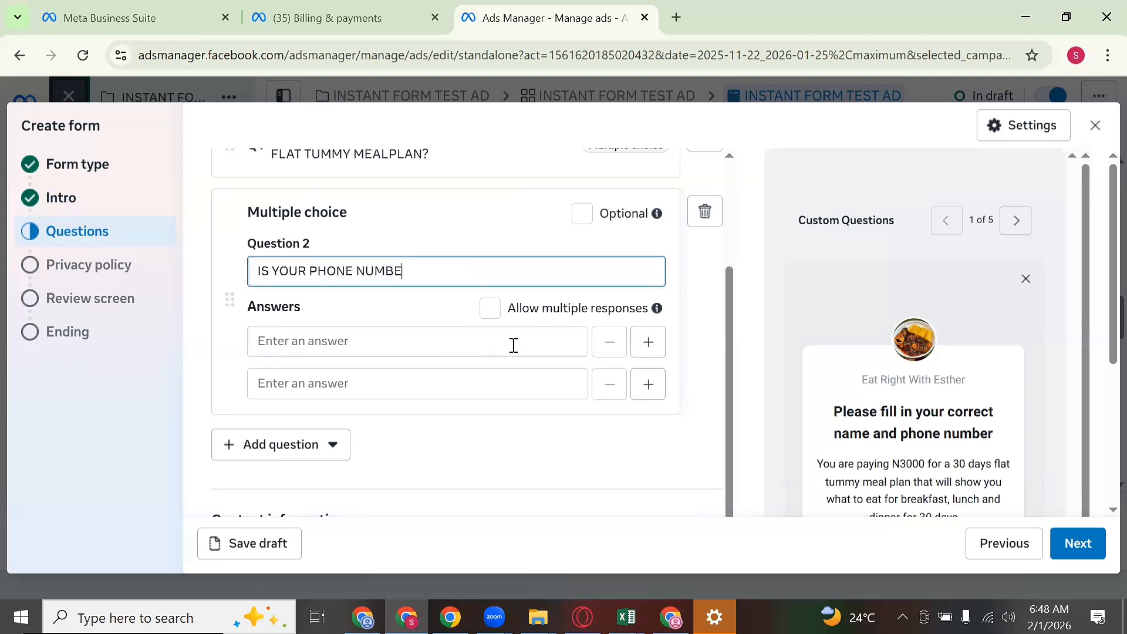
type("R CORRECT AND ACTIV")
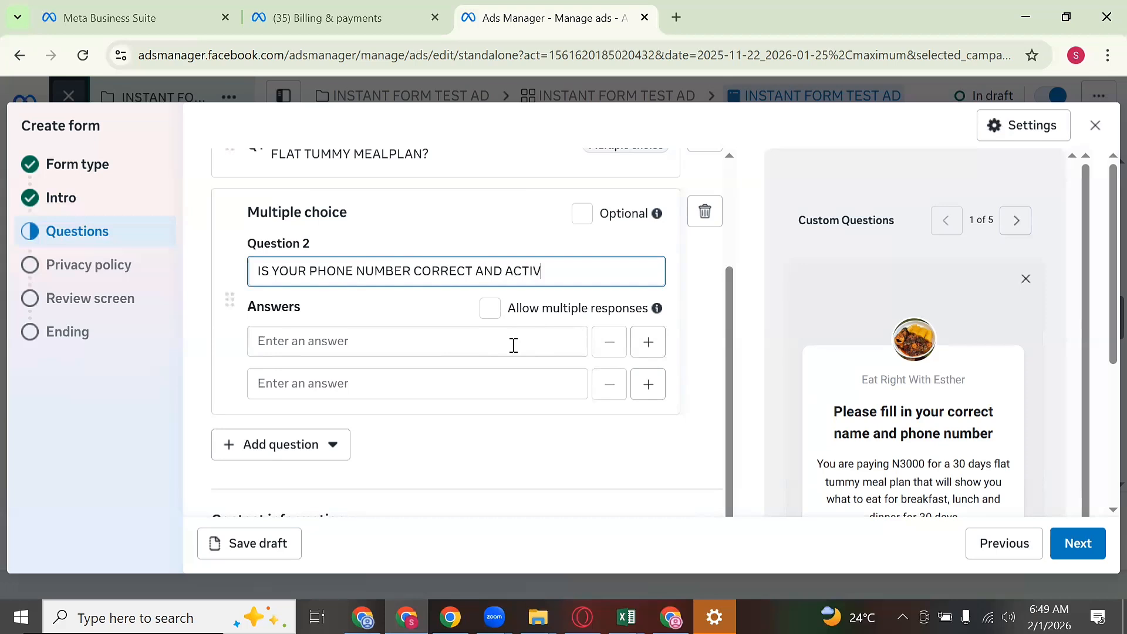
type("E BECAUSE WE WILL C")
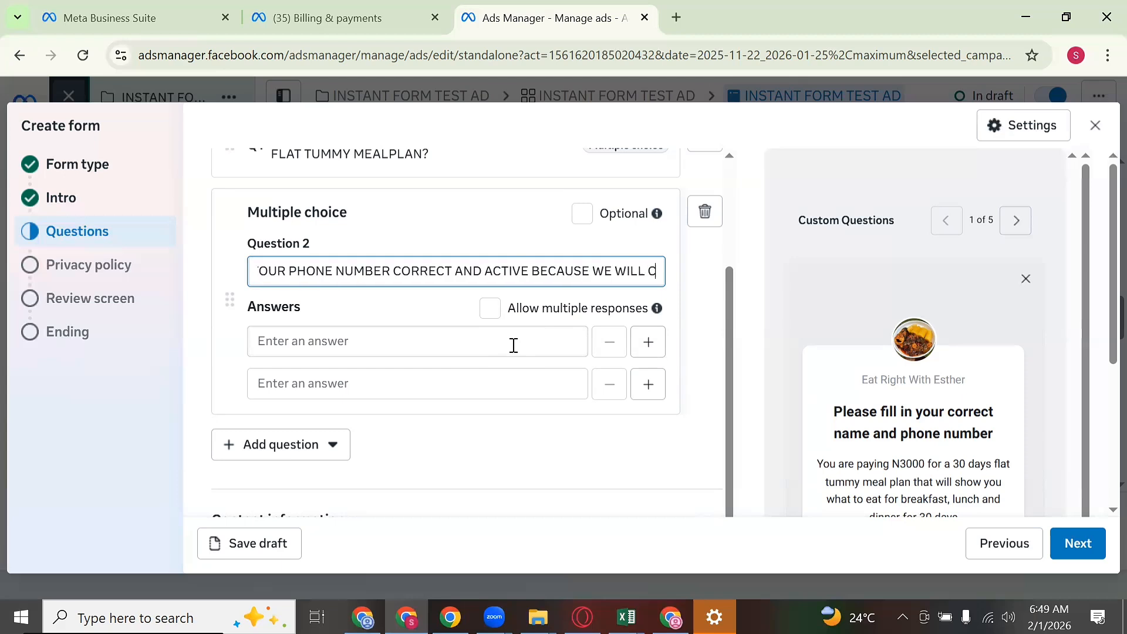
type("ALL YOU?")
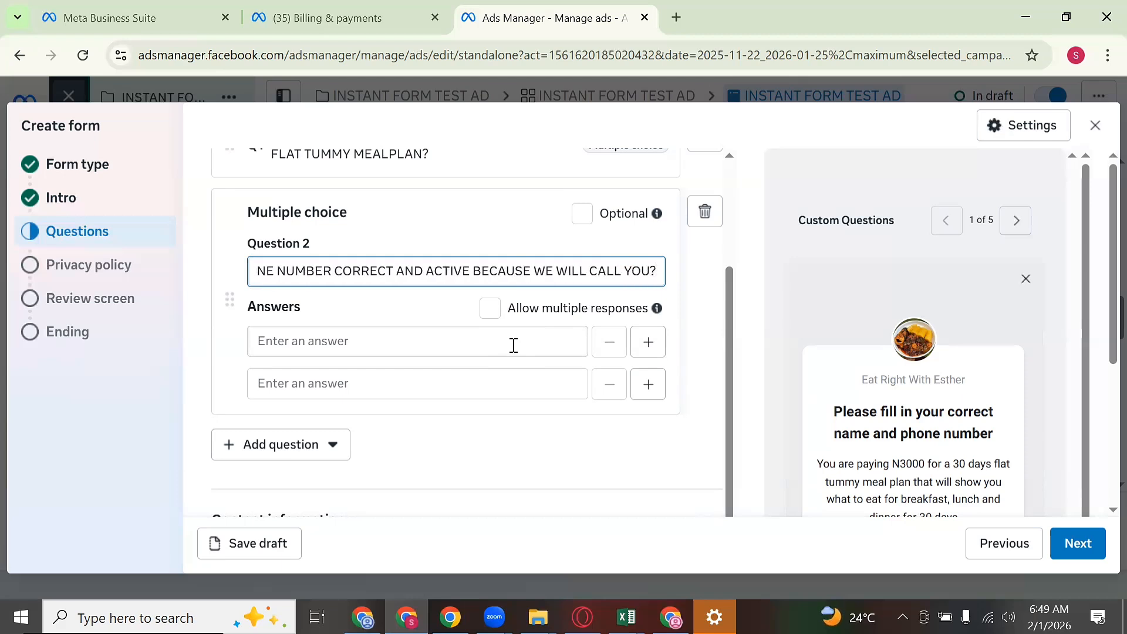
Step: Enter the answers 'YES' and 'NOT SURE' for Question 2
left_click(431, 335)
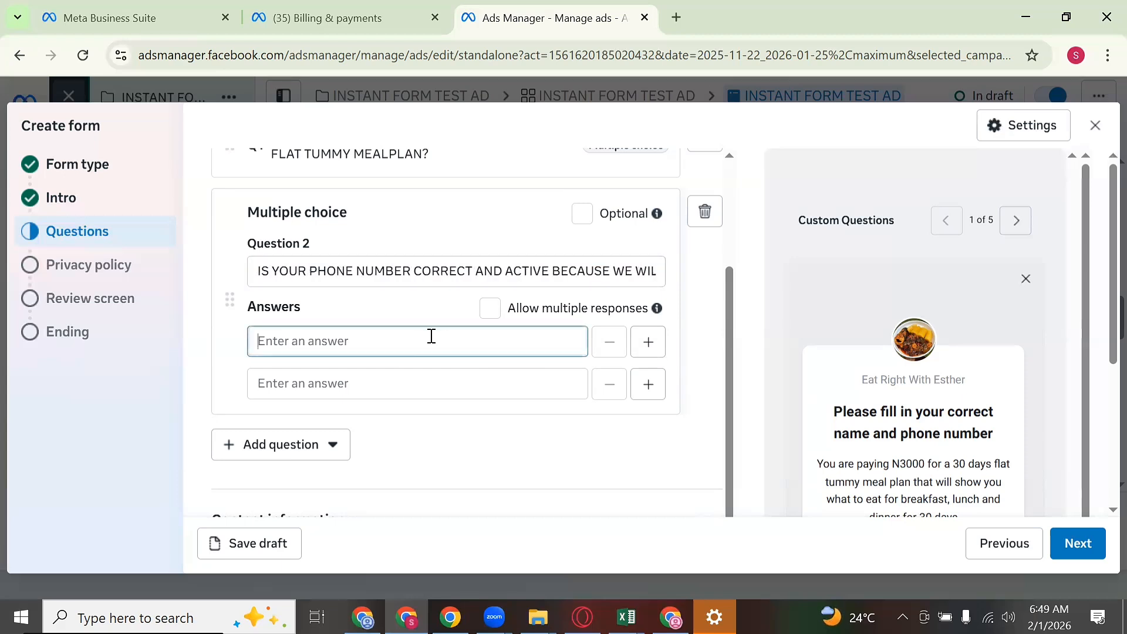
type("yES")
key("BackSpace")
key("BackSpace")
key("BackSpace")
type("YES")
left_click(386, 382)
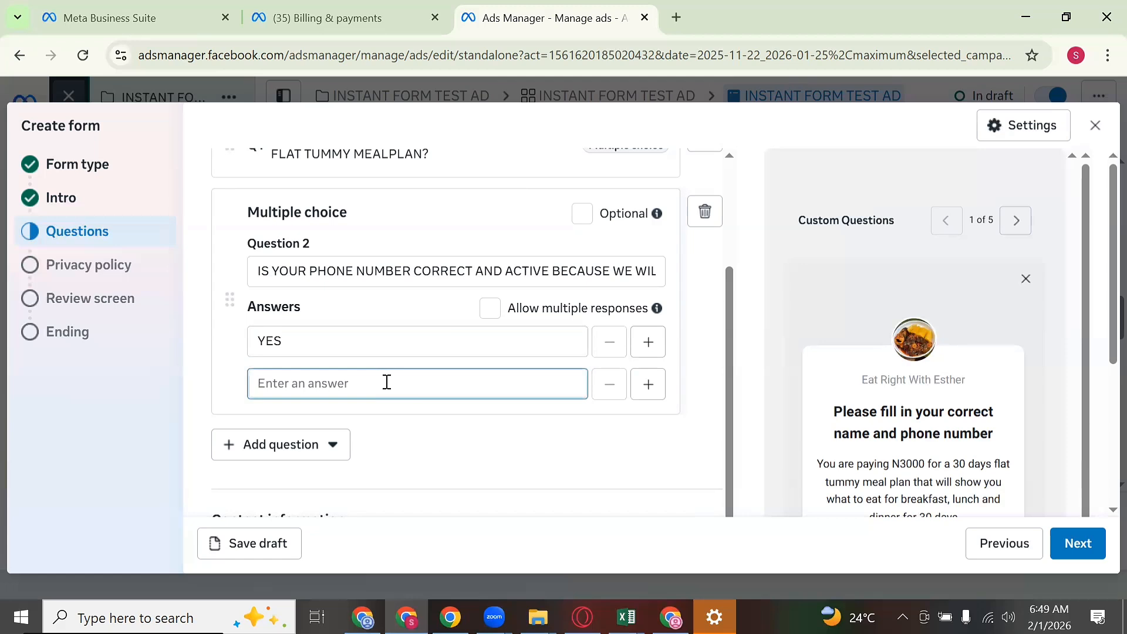
type("NOT SURE")
scroll(957, 322, "down", 3)
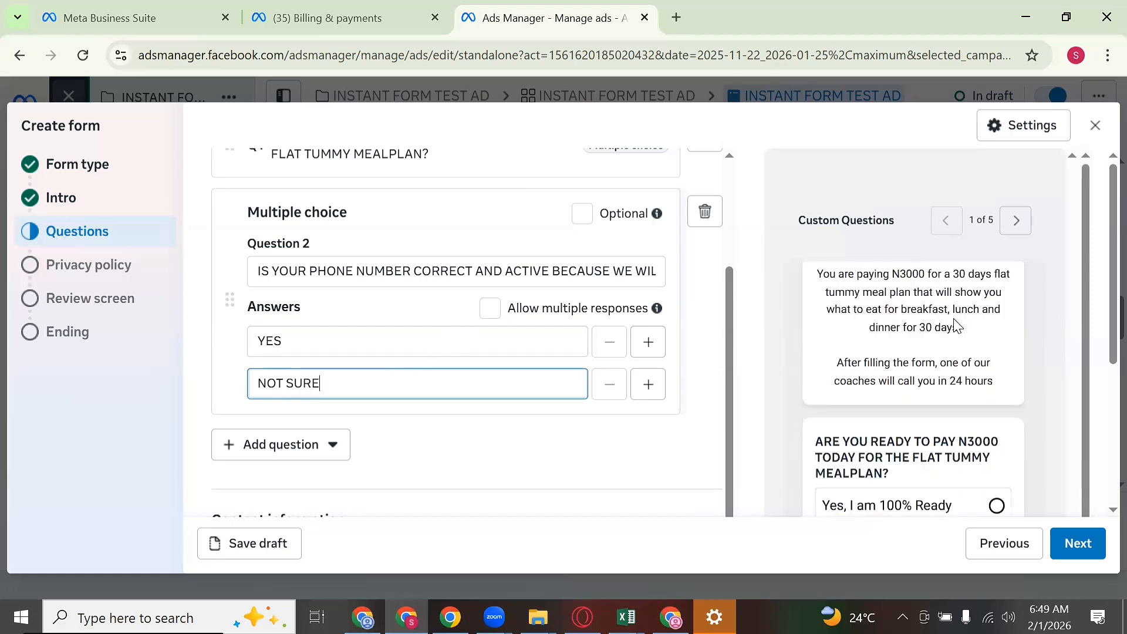
scroll(869, 399, "up", 1)
scroll(873, 381, "up", 2)
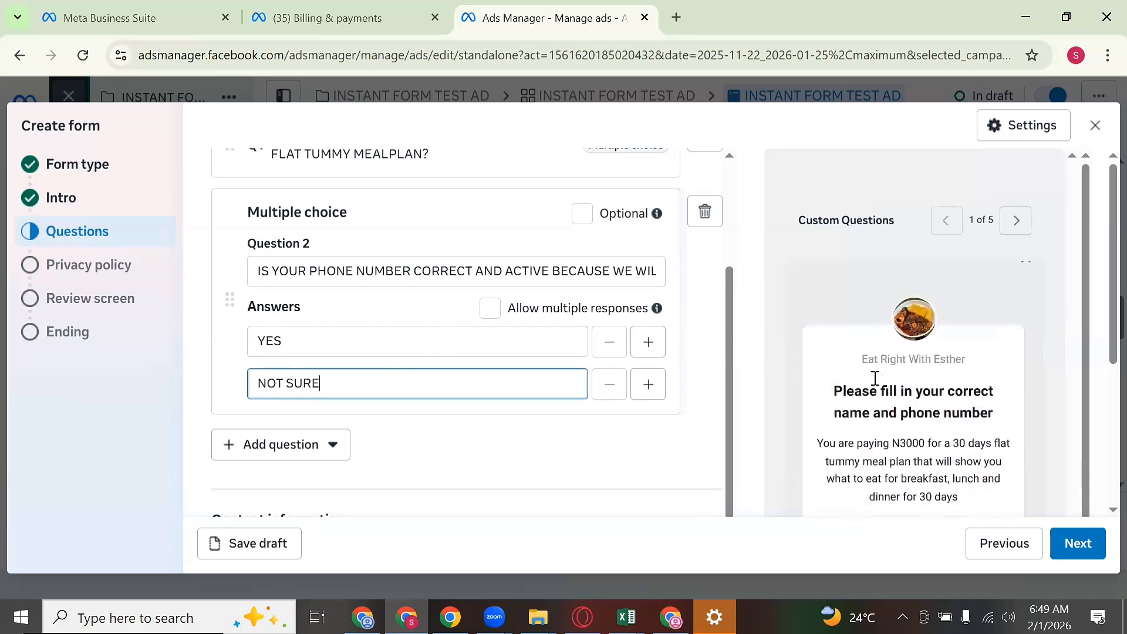
scroll(873, 382, "down", 3)
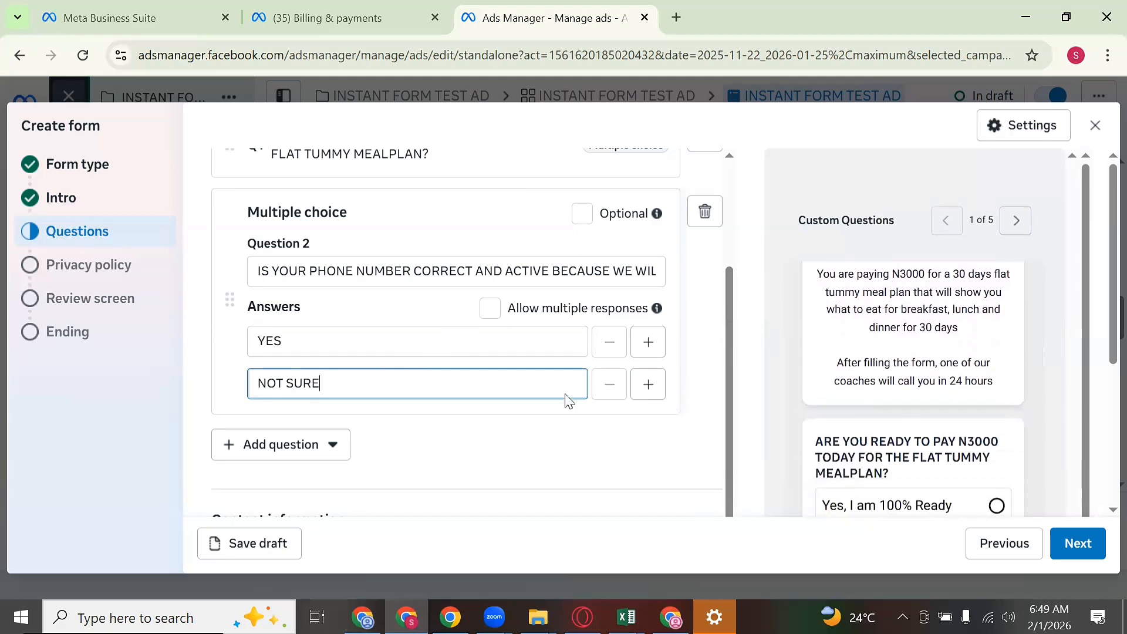
scroll(602, 374, "up", 3)
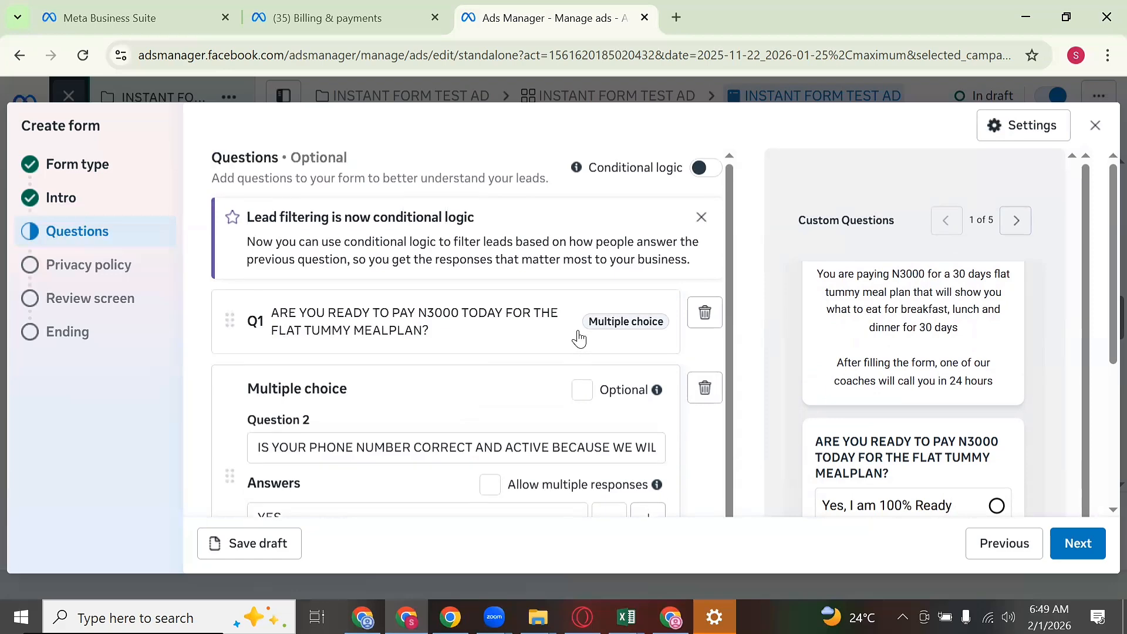
scroll(531, 365, "down", 5)
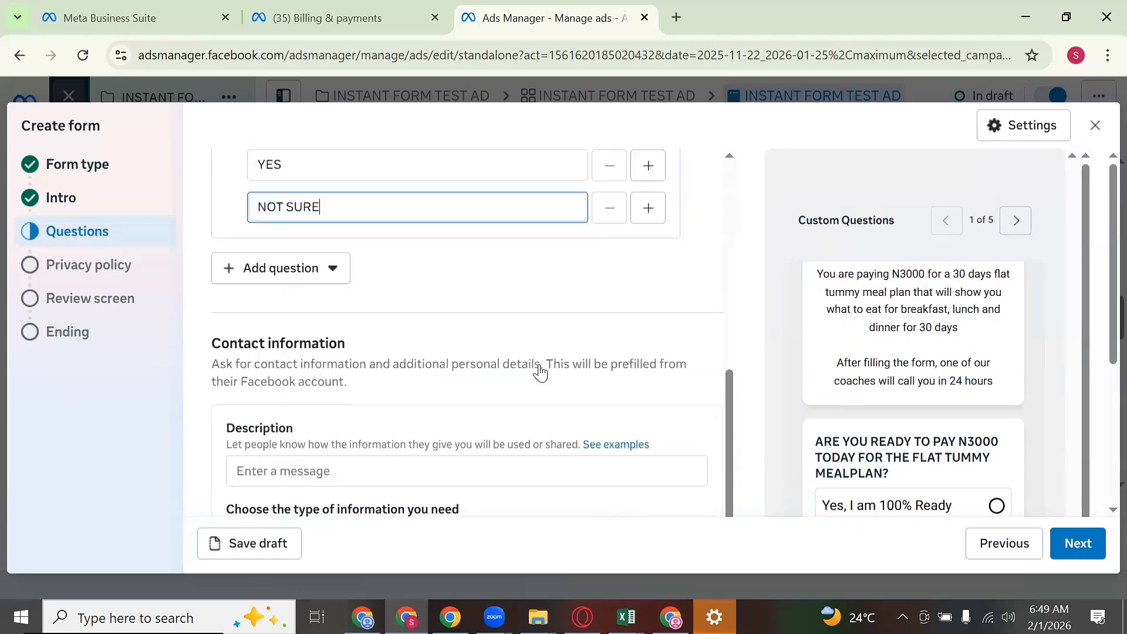
scroll(545, 374, "up", 5)
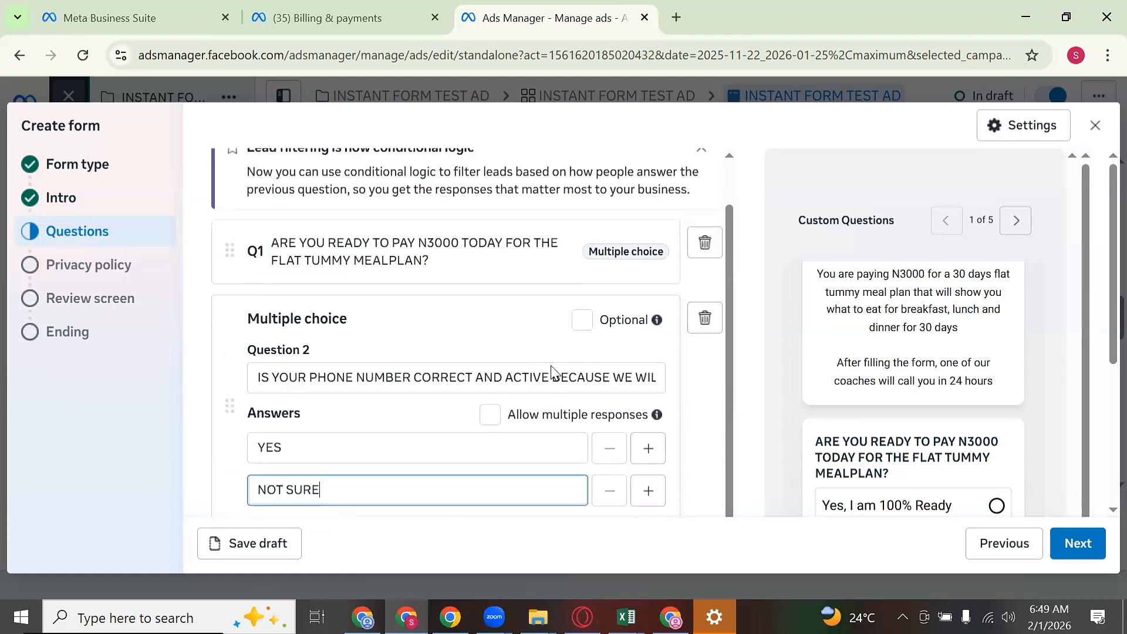
scroll(552, 367, "down", 4)
scroll(531, 259, "up", 5)
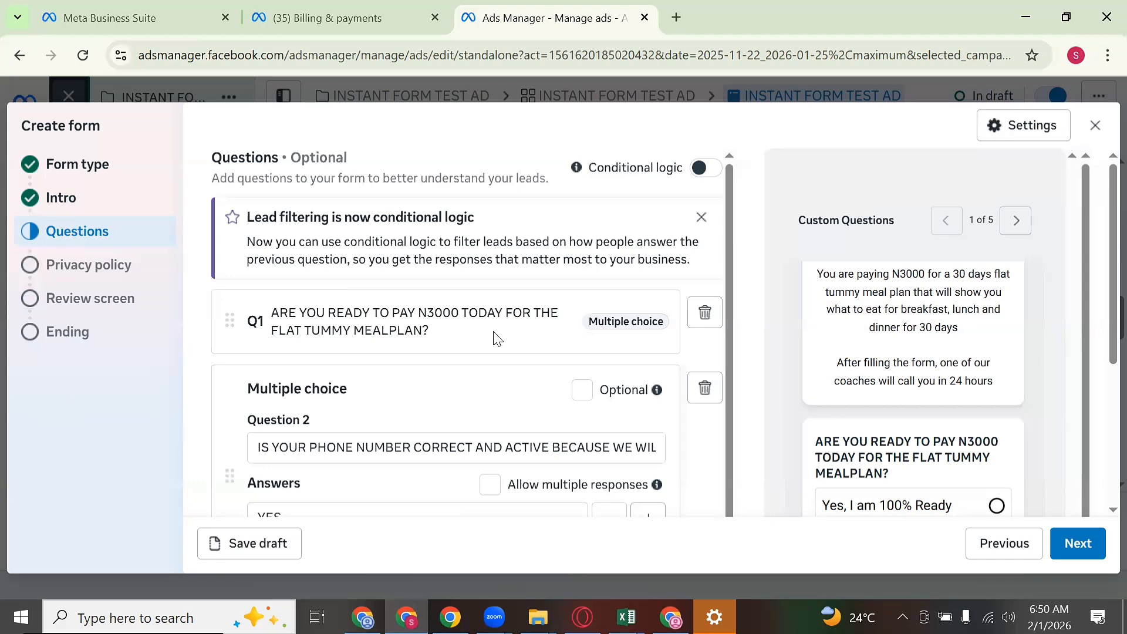
scroll(496, 334, "down", 5)
scroll(414, 276, "up", 1)
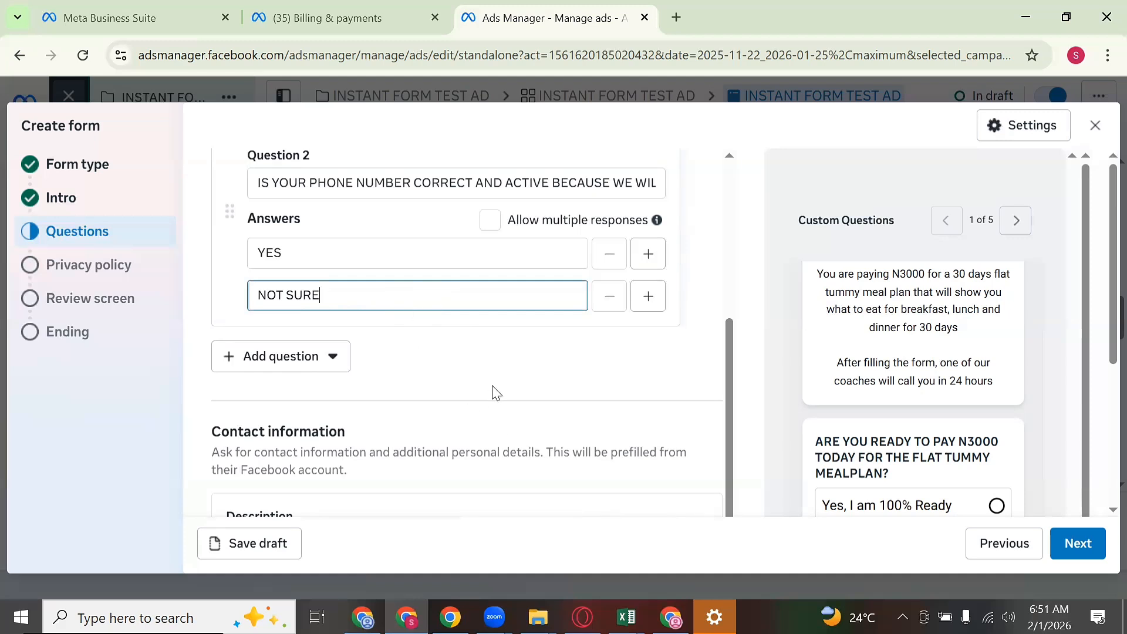
Step: Enter 'FILL ON YOUR CORRECT DETAILS BELOW' as the contact information description
scroll(496, 392, "down", 1)
scroll(494, 396, "down", 3)
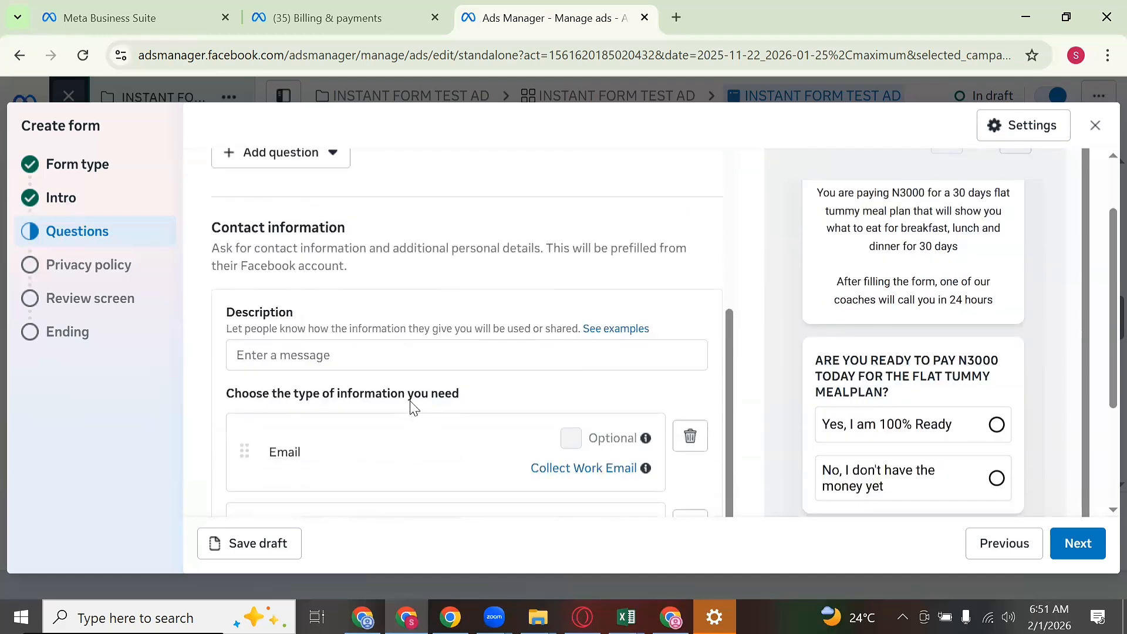
left_click(413, 258)
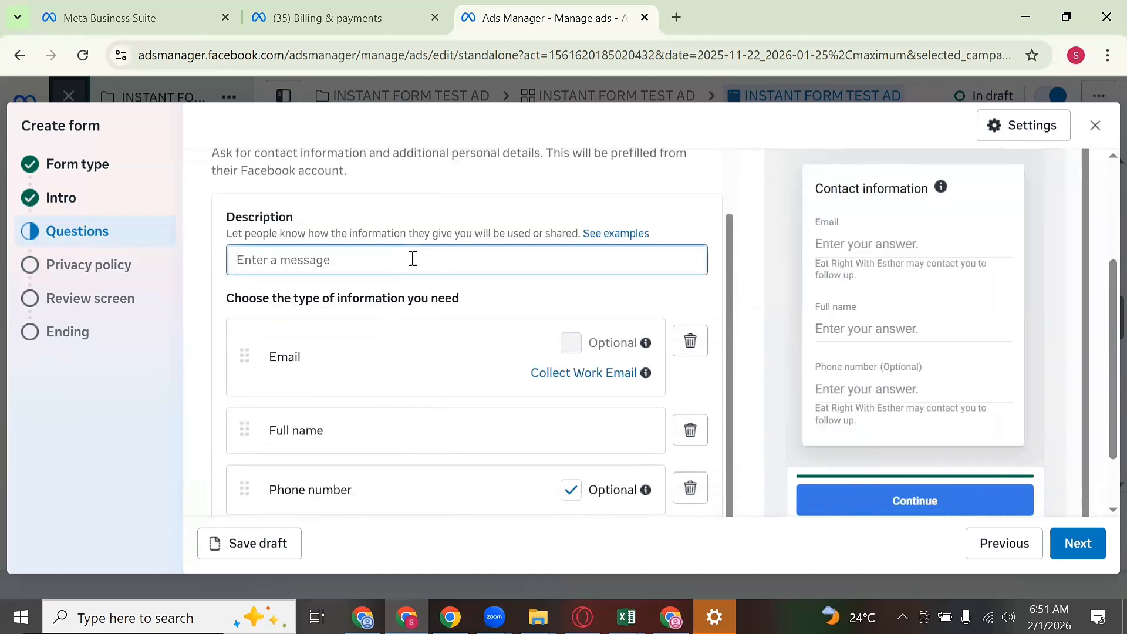
type("F")
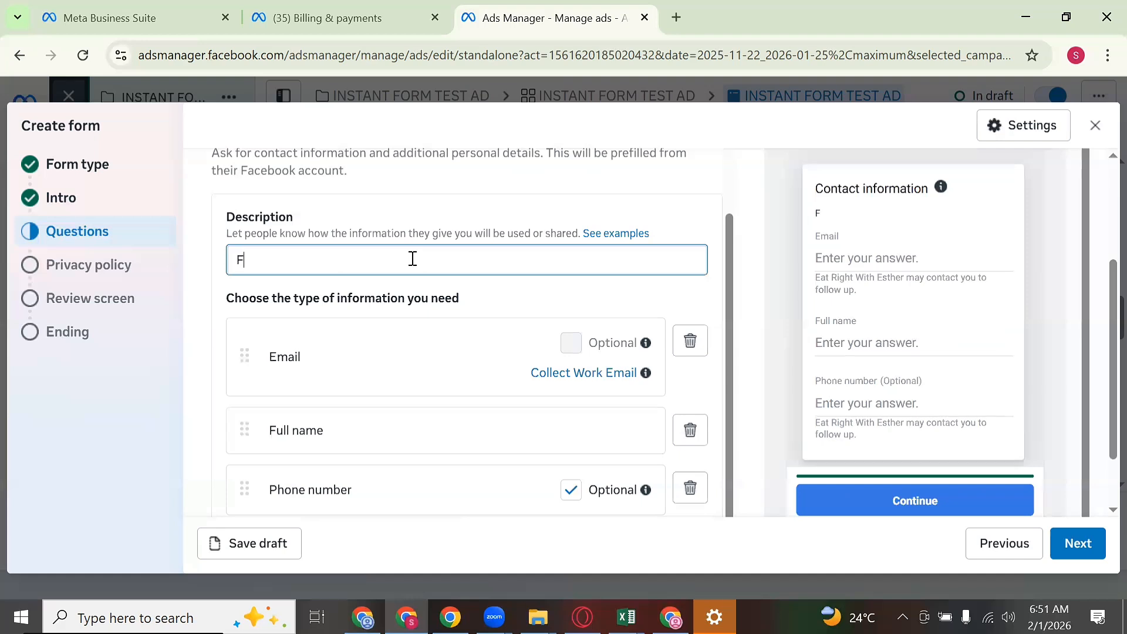
type("ILL ON YOUR C")
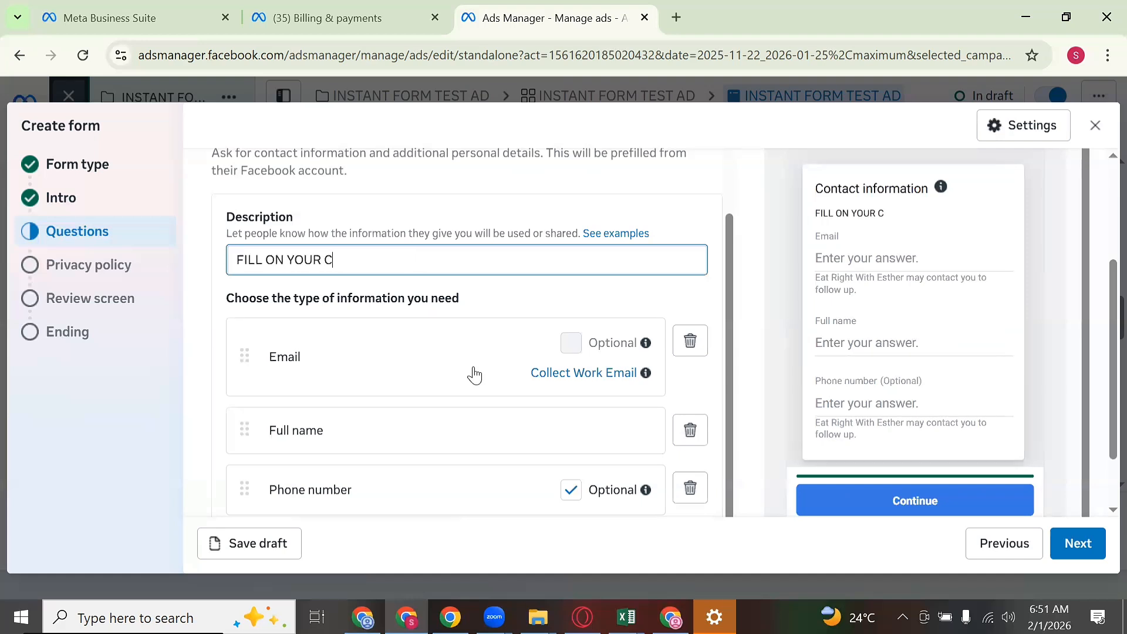
type("ORRECT DE")
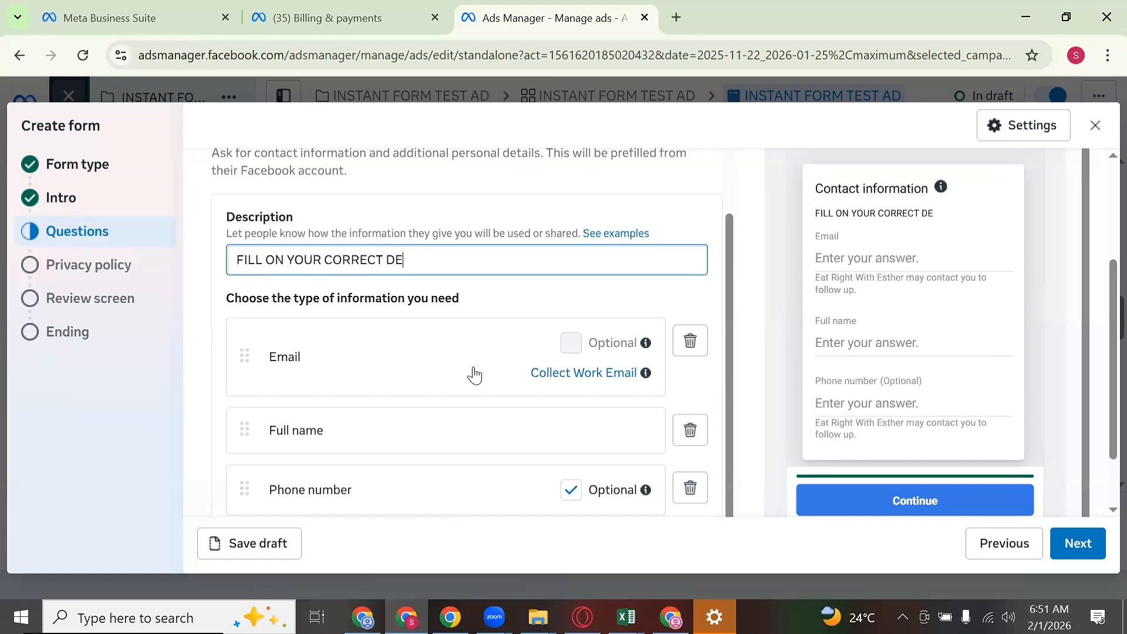
type("TAILS BELOW")
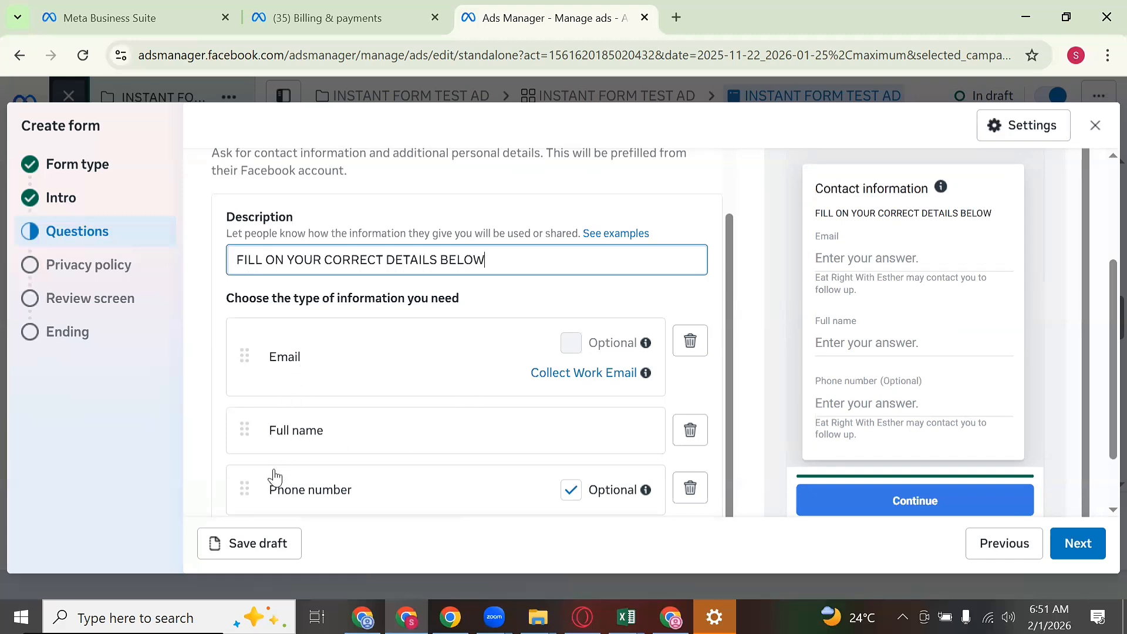
Step: Reorder the contact fields to Full name, Phone number, Email, and make Phone number required
left_click_drag(244, 432, 241, 341)
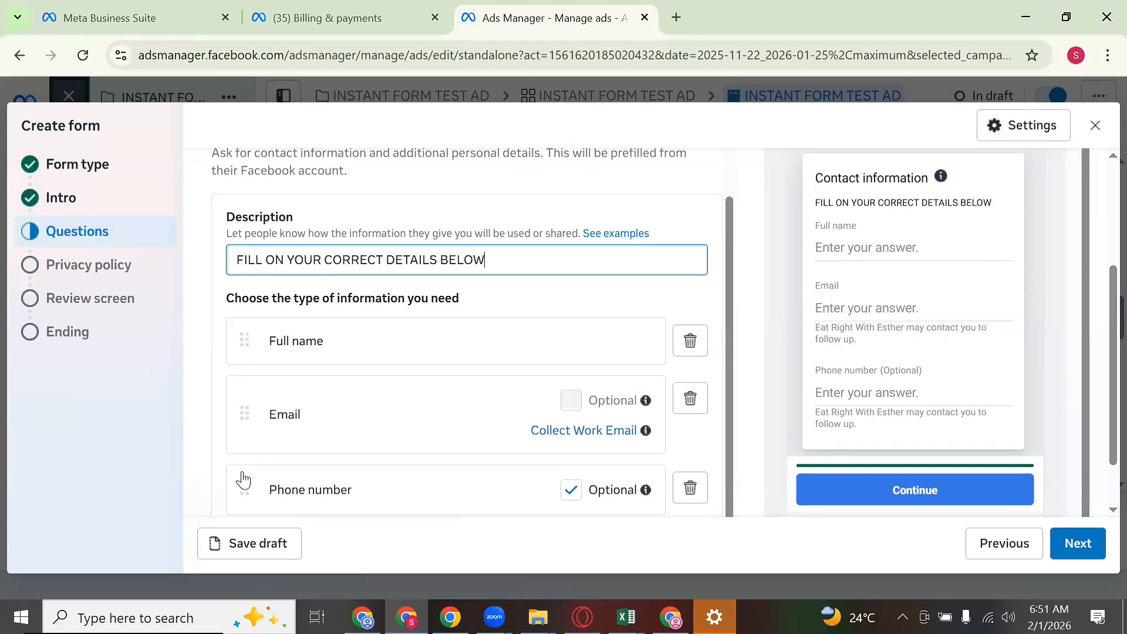
left_click_drag(244, 493, 259, 394)
left_click(571, 405)
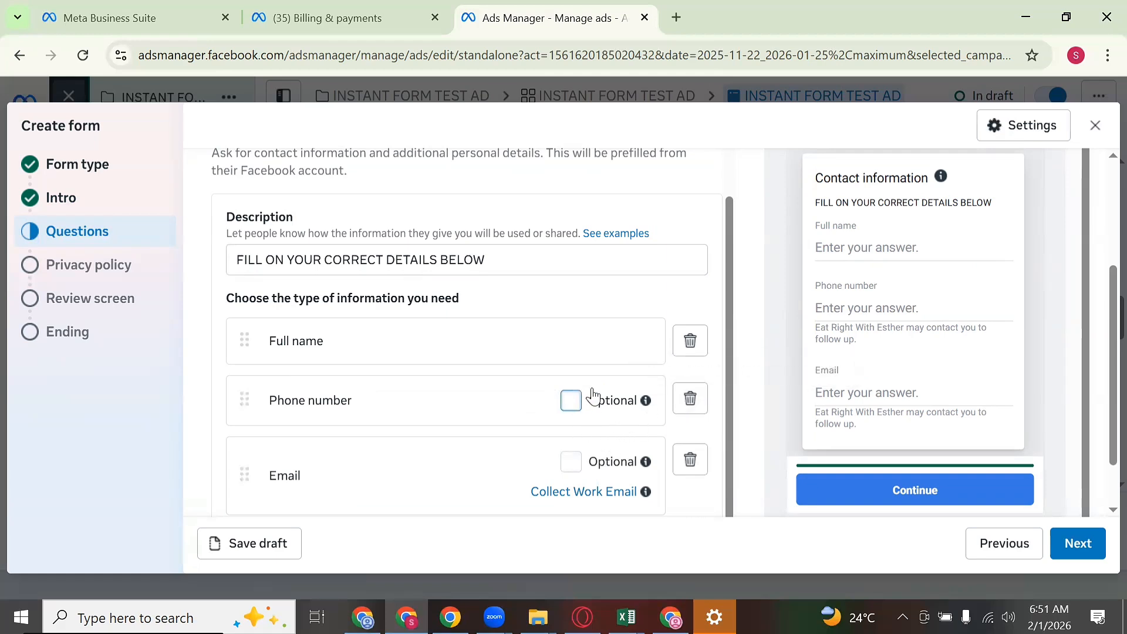
mouse_move(643, 404)
scroll(390, 435, "down", 1)
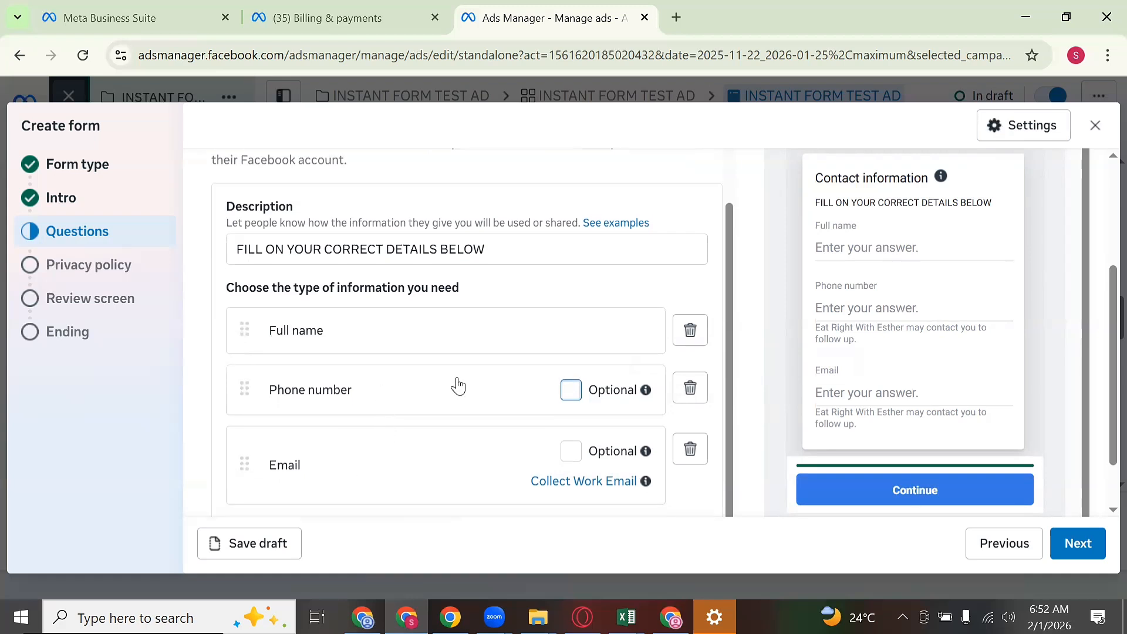
scroll(452, 382, "down", 2)
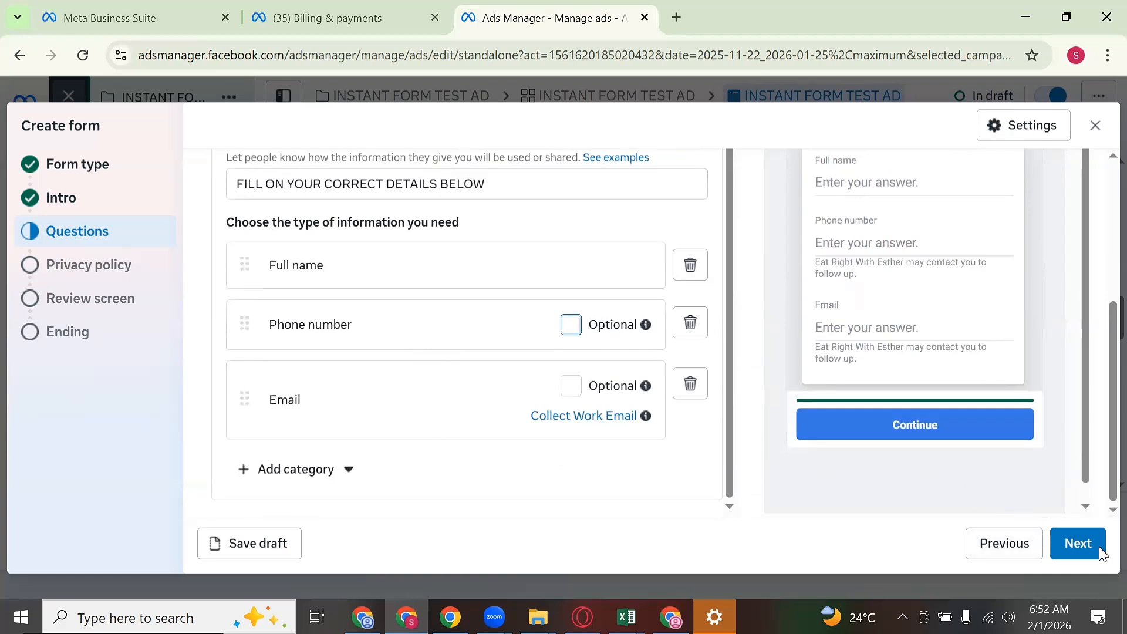
Step: Advance to the Privacy policy step, select its Link field, and open a new browser tab
left_click(1078, 545)
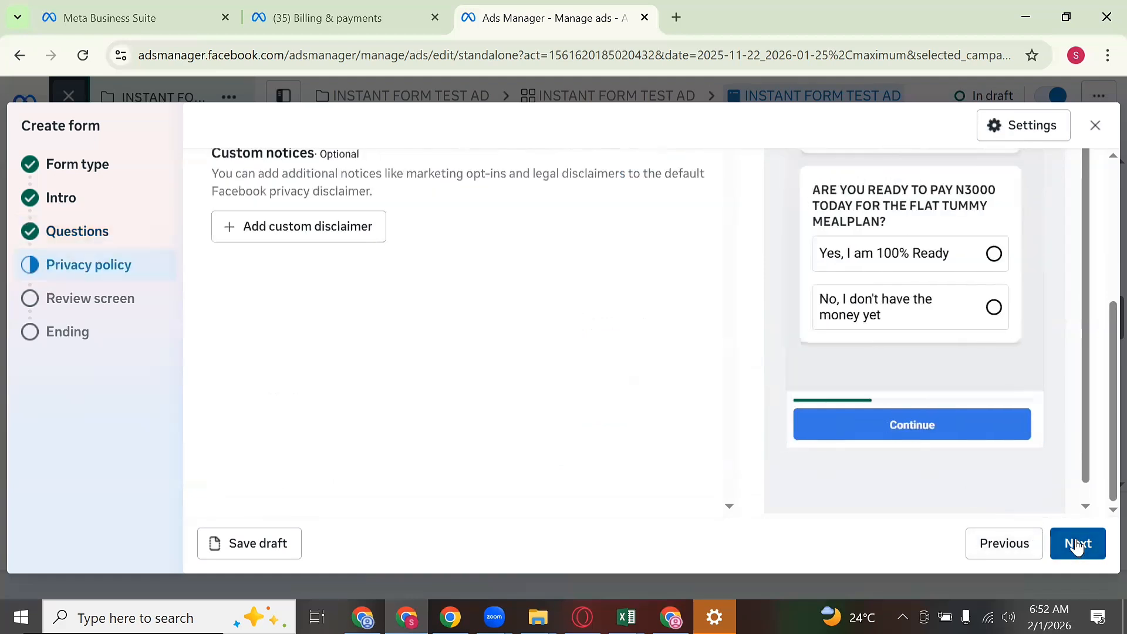
scroll(580, 327, "up", 5)
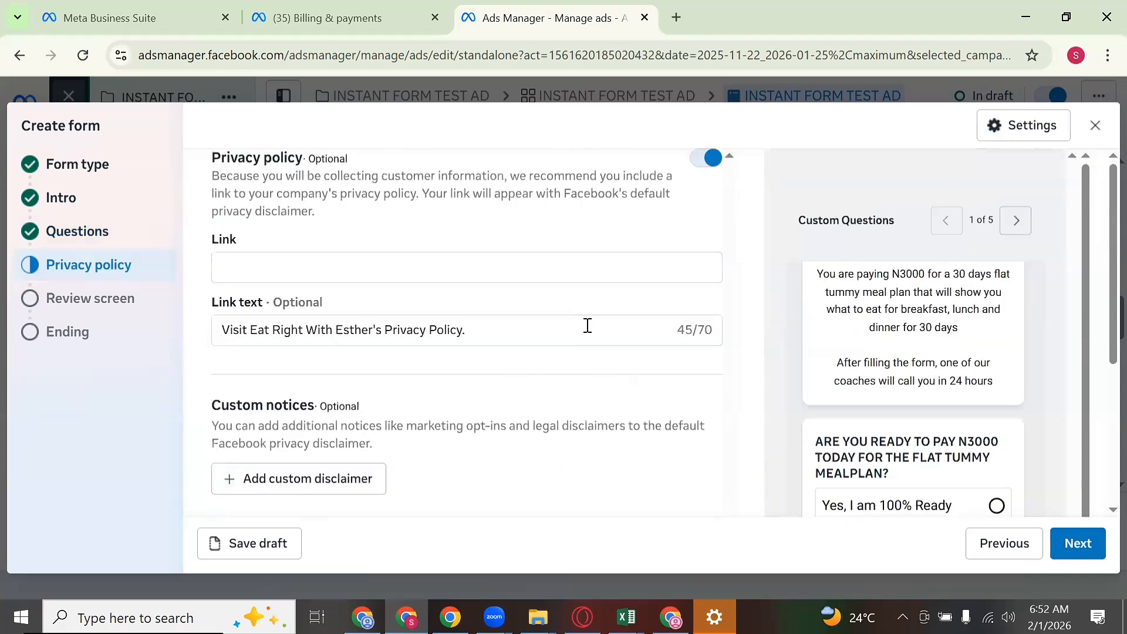
left_click(478, 265)
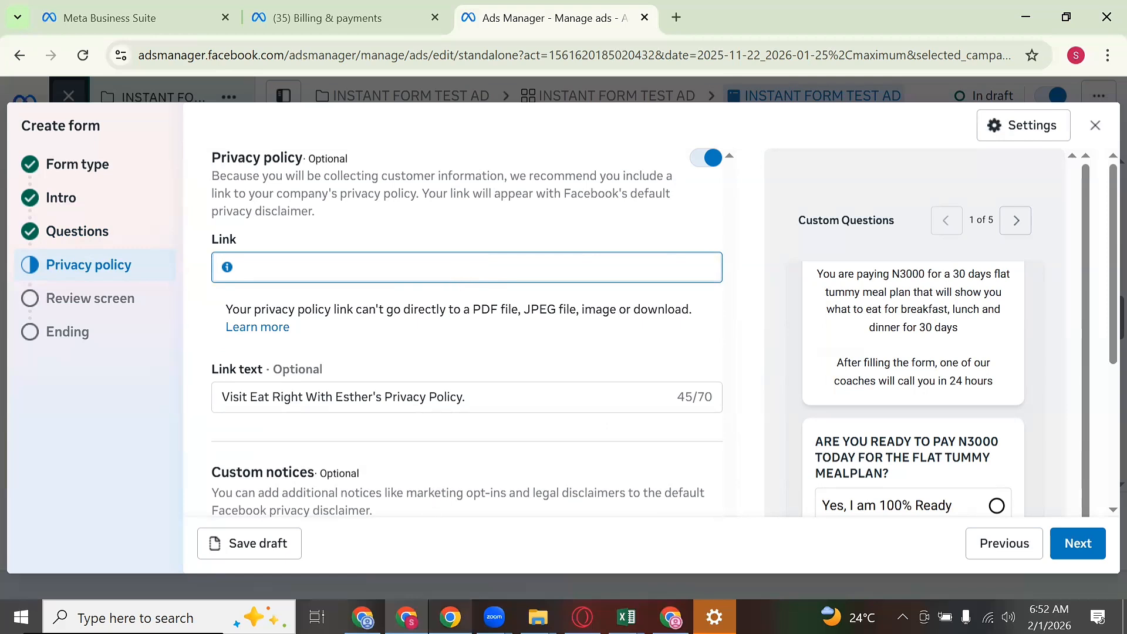
left_click(676, 17)
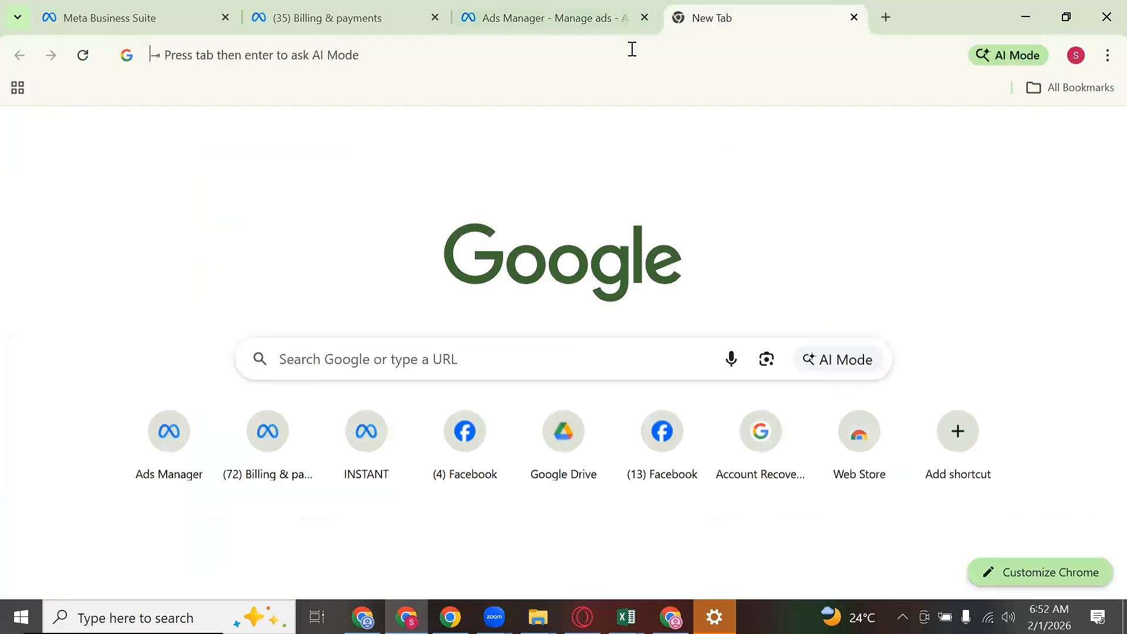
Step: Search Google for 'wa.me link' and open the Walink WhatsApp link generator
left_click(632, 49)
type("WA")
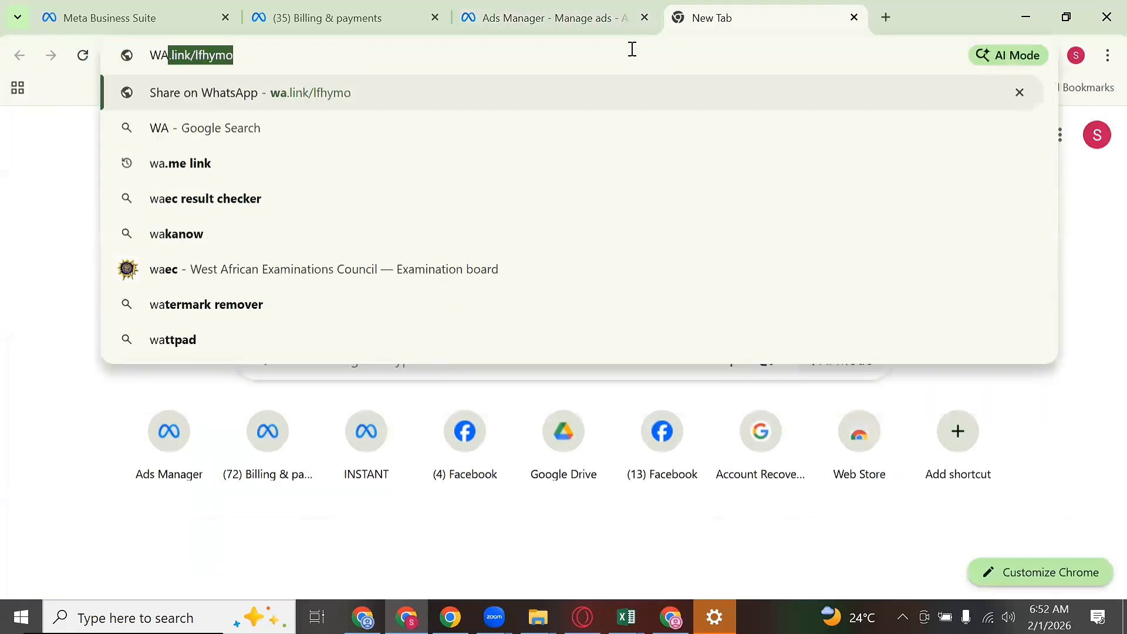
left_click(280, 168)
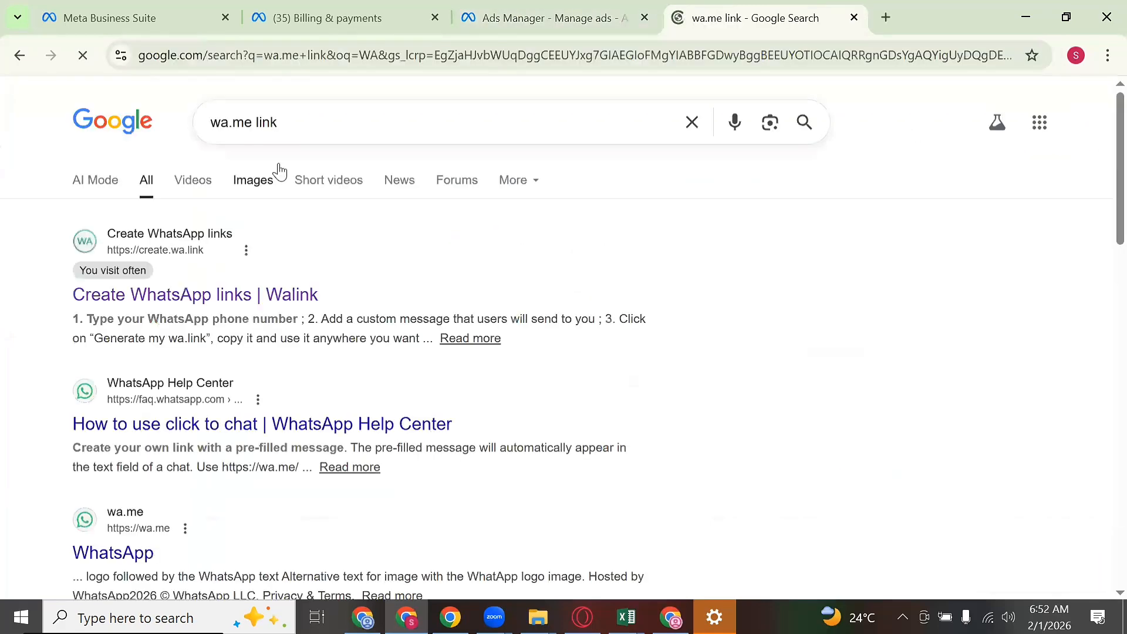
left_click(152, 294)
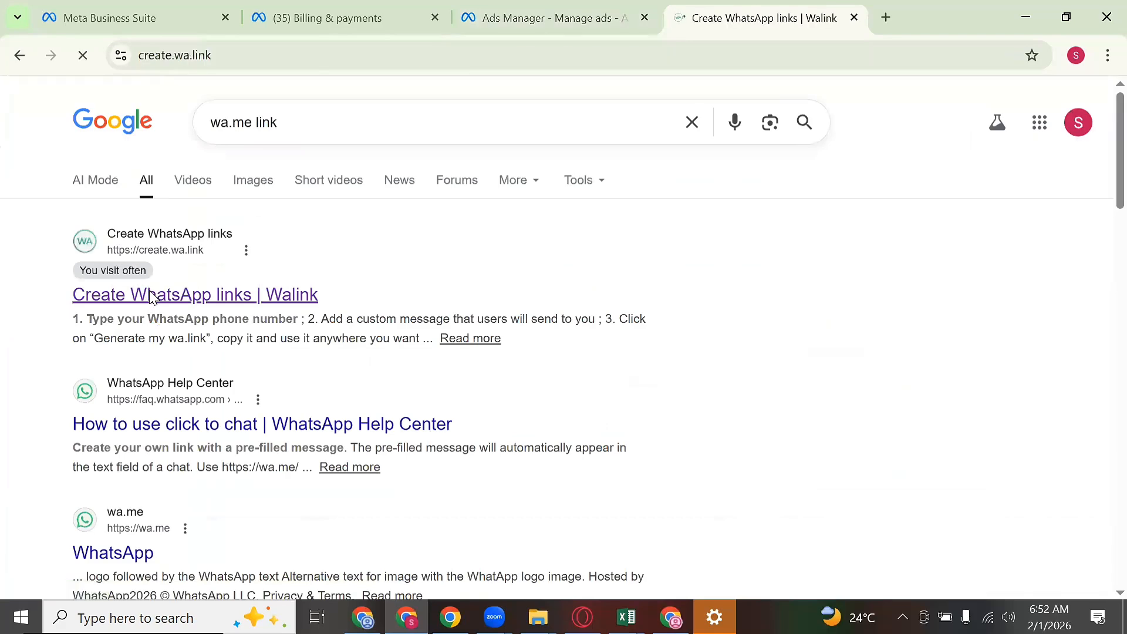
scroll(317, 294, "down", 3)
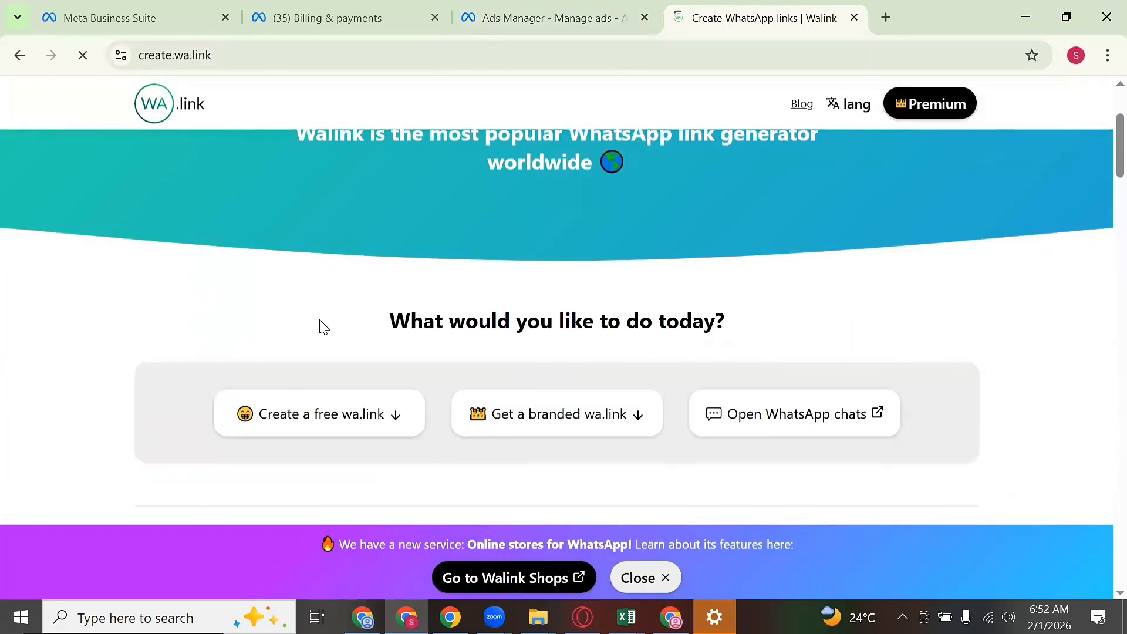
Step: Generate a wa.link for the WhatsApp number with message 'Hello, How Can I Get Your Flat Tummy Mealplan'
left_click(306, 407)
left_click(326, 252)
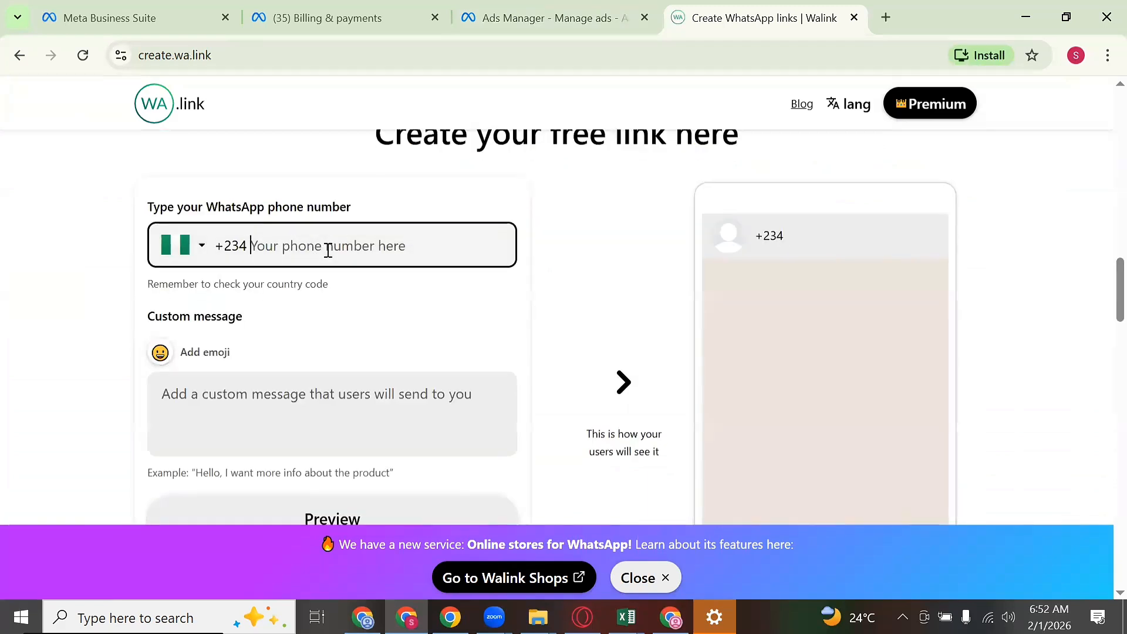
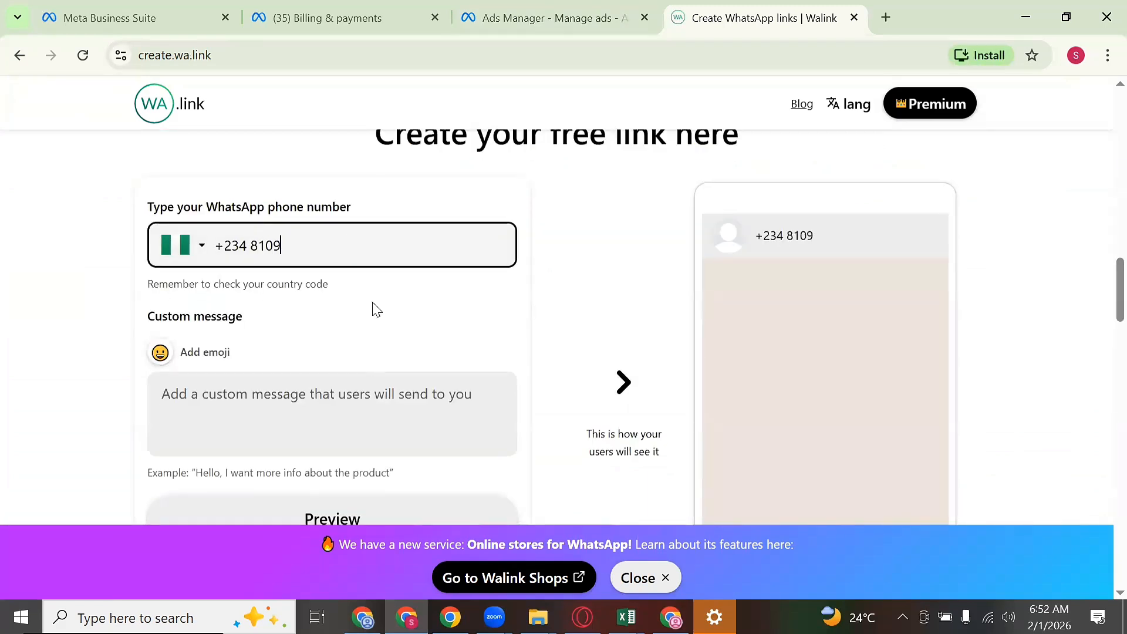
left_click(371, 427)
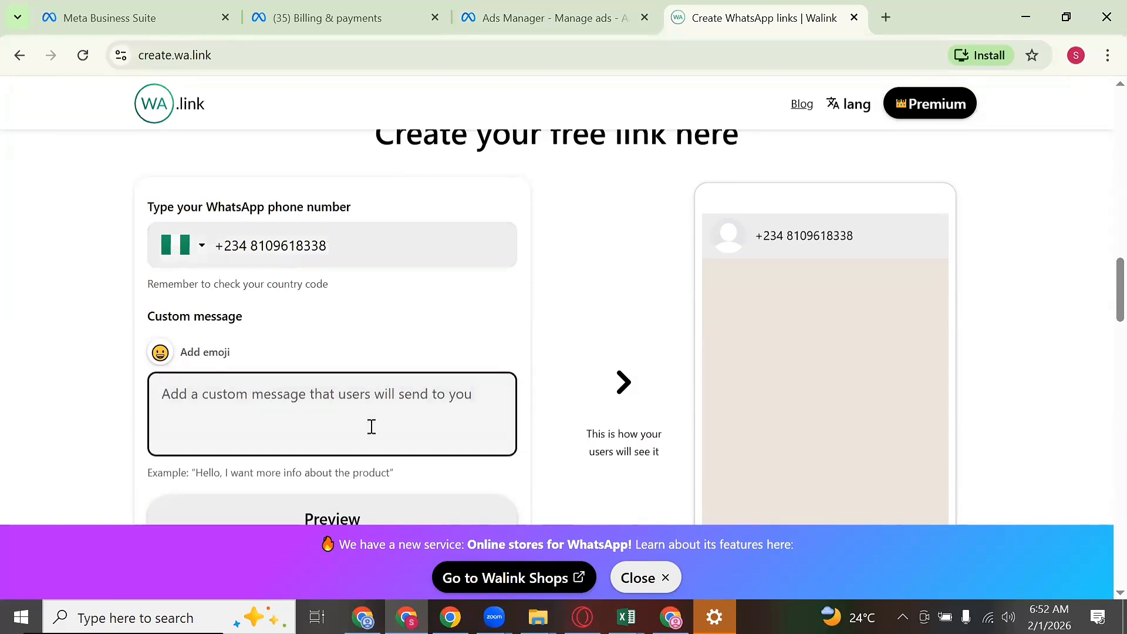
type("hELLO")
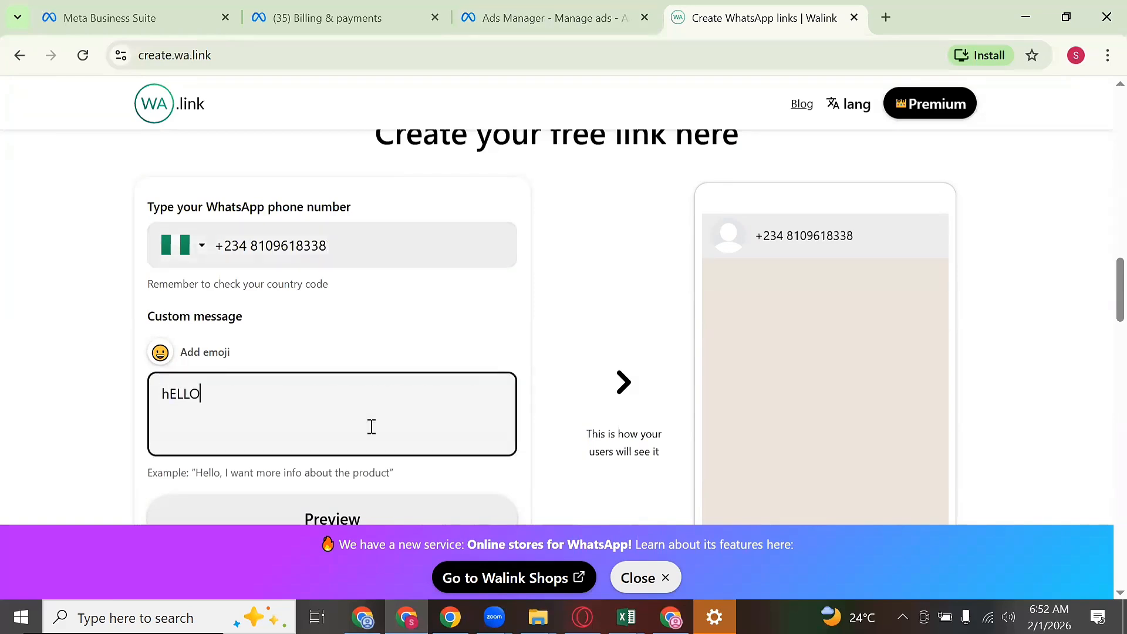
key("BackSpace")
key("BackSpace")
key("BackSpace")
key("BackSpace")
type("Hello, How Can I Ge")
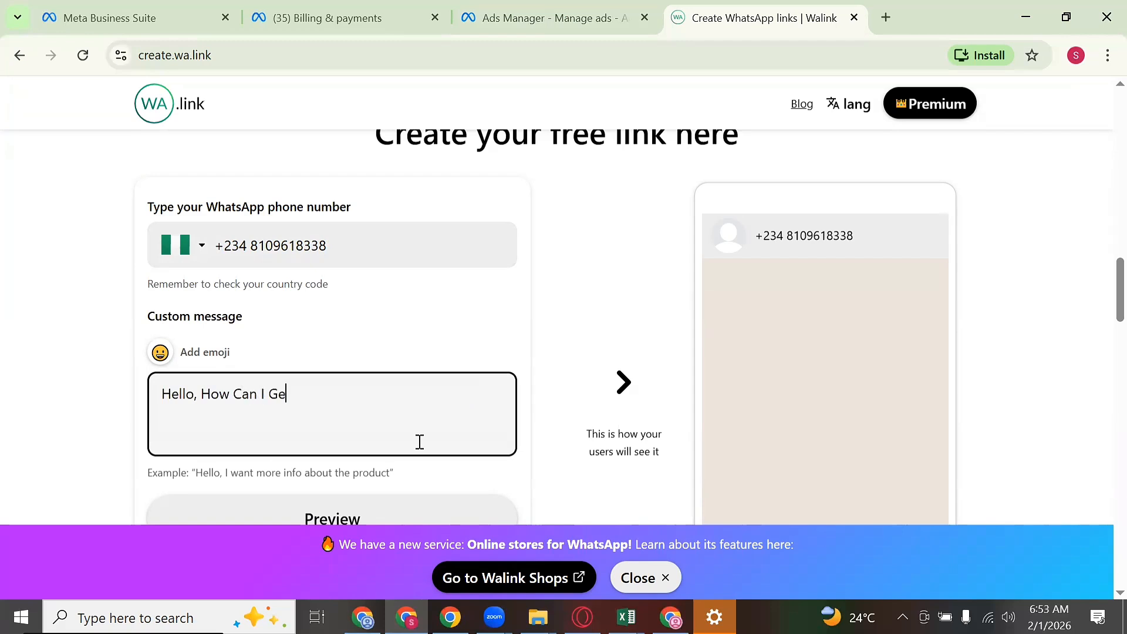
type("t Your Flat Tummy")
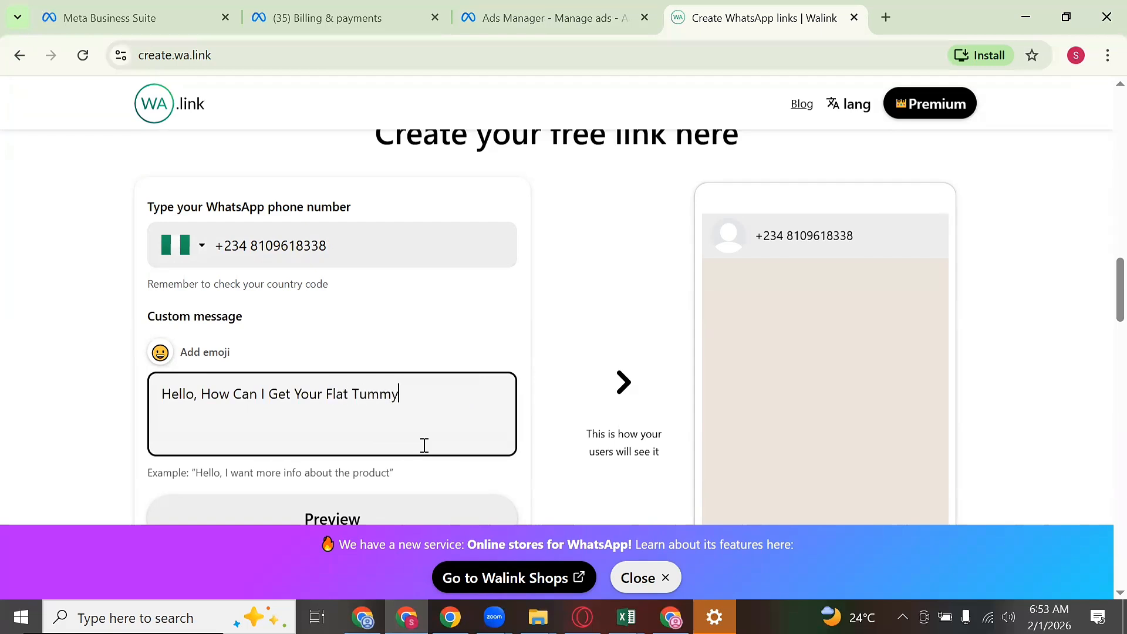
type(" Mealplan")
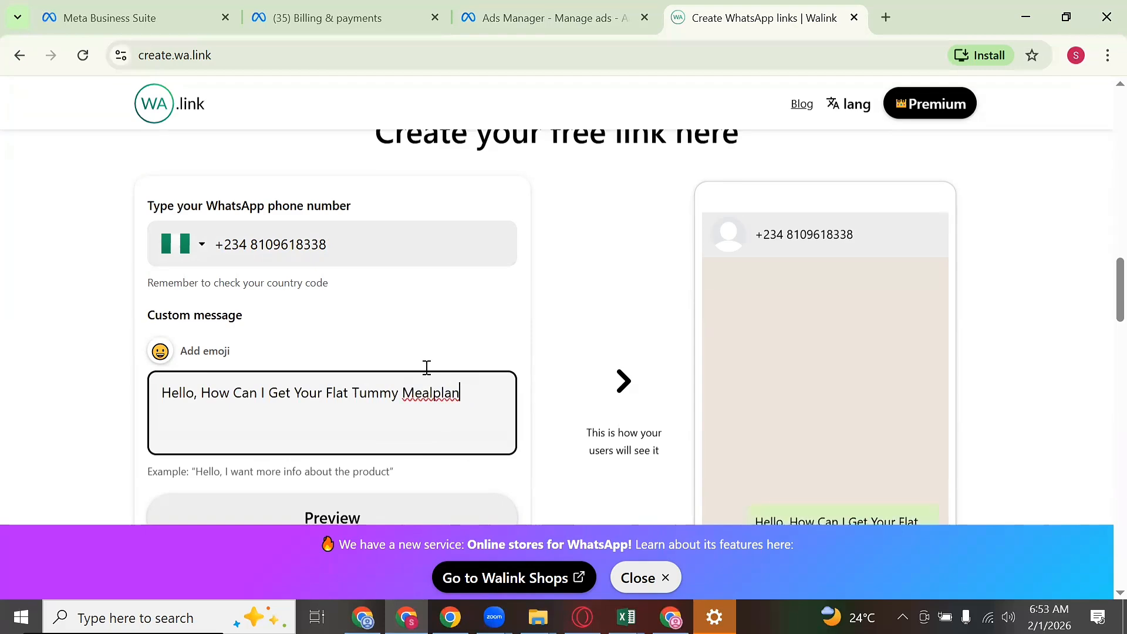
scroll(425, 367, "down", 5)
left_click(334, 262)
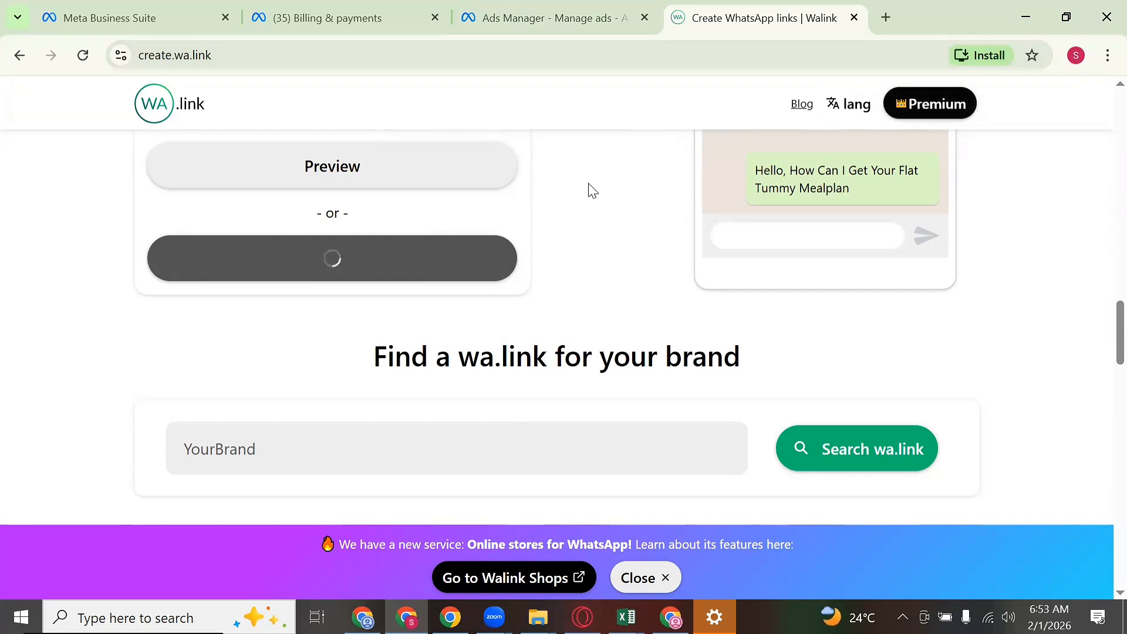
Step: Copy the custom message text from the Walink form
scroll(515, 222, "down", 2)
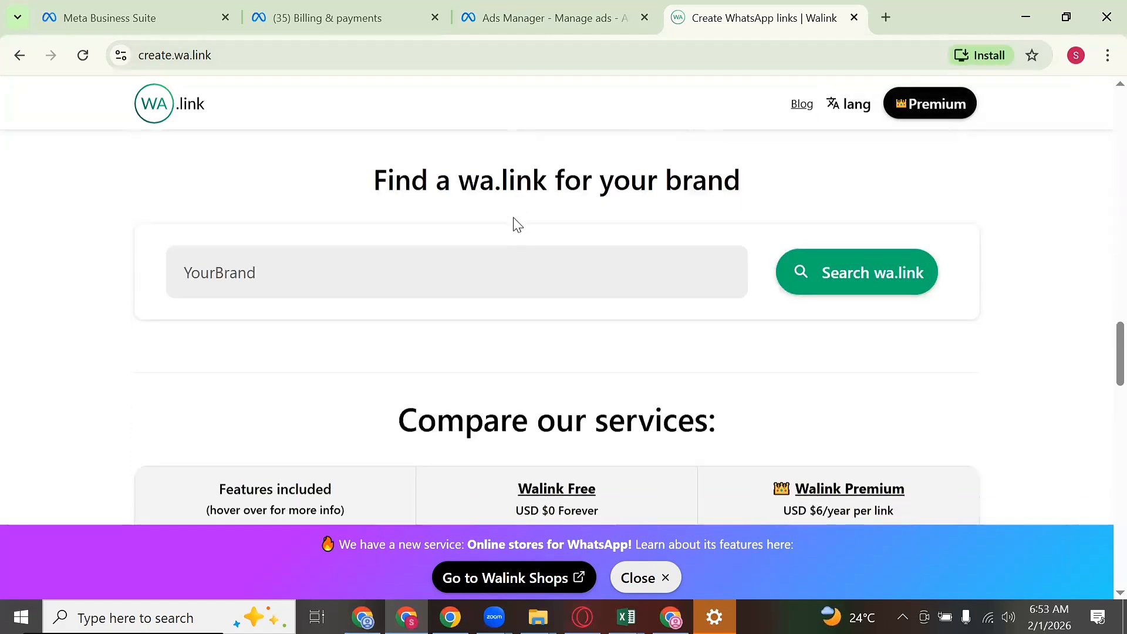
scroll(516, 225, "up", 1)
scroll(516, 225, "up", 5)
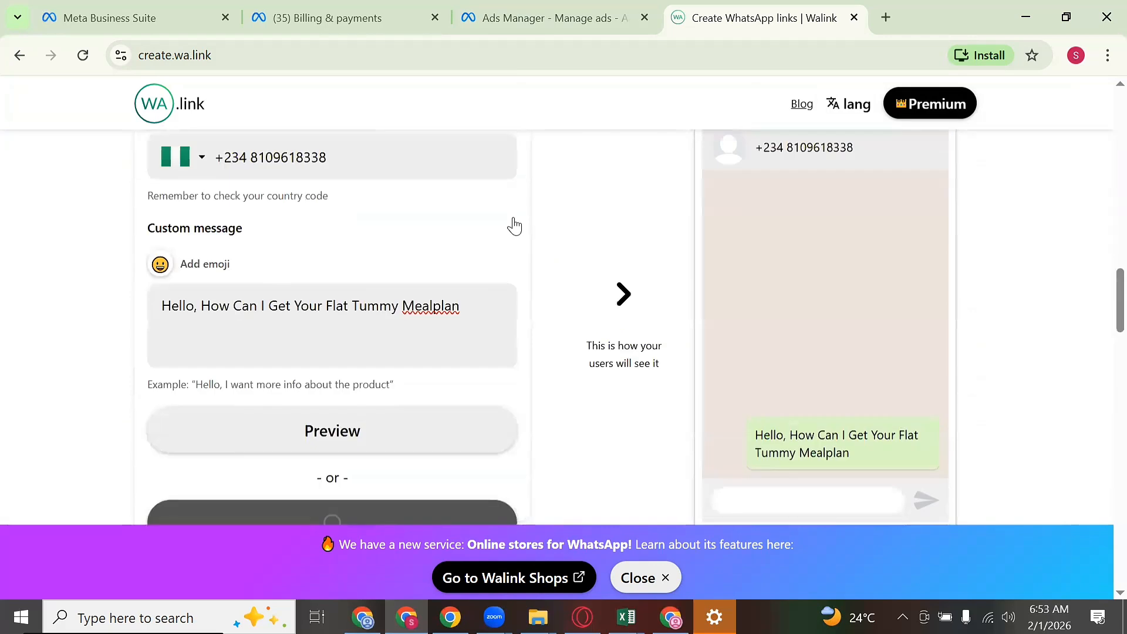
double_click(375, 306)
triple_click(375, 307)
right_click(376, 302)
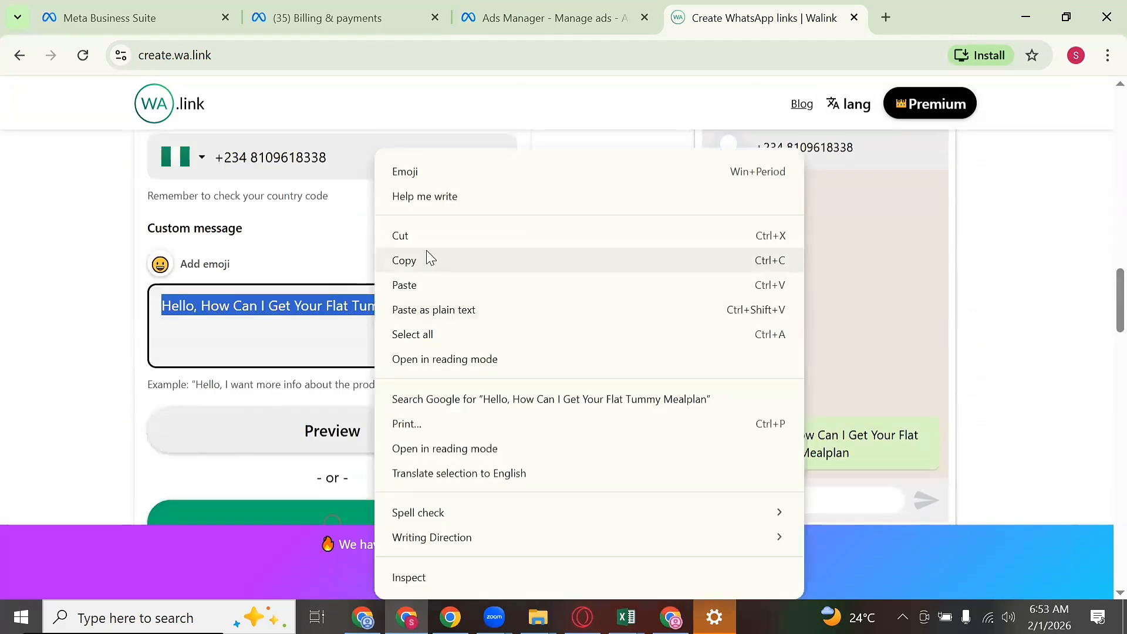
left_click(430, 257)
scroll(518, 282, "down", 1)
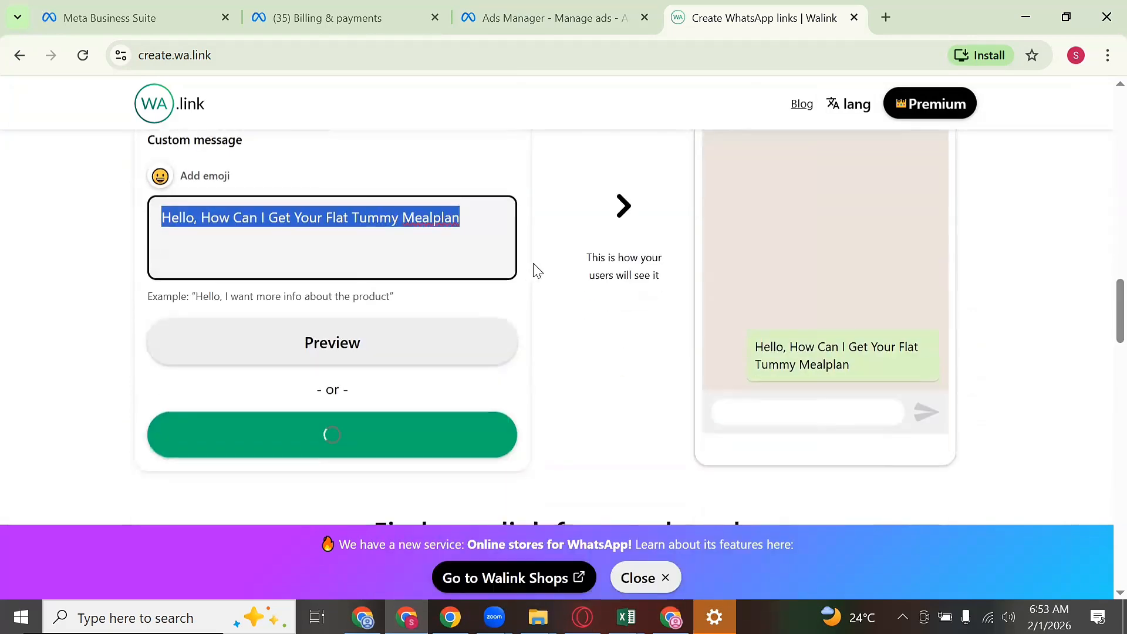
scroll(663, 411, "down", 5)
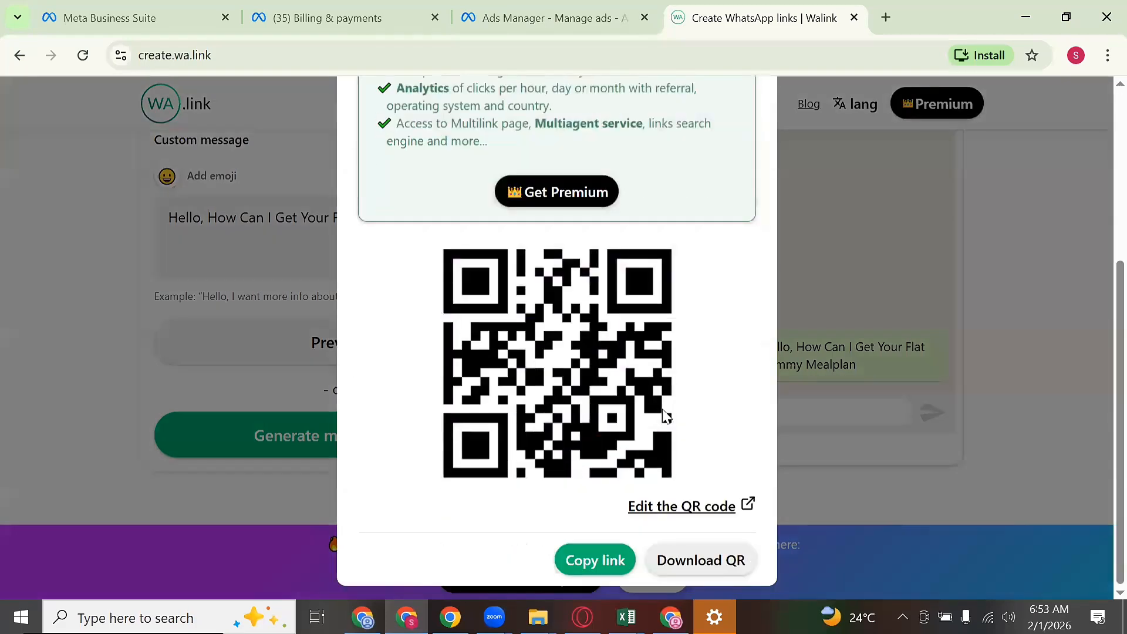
scroll(692, 441, "up", 5)
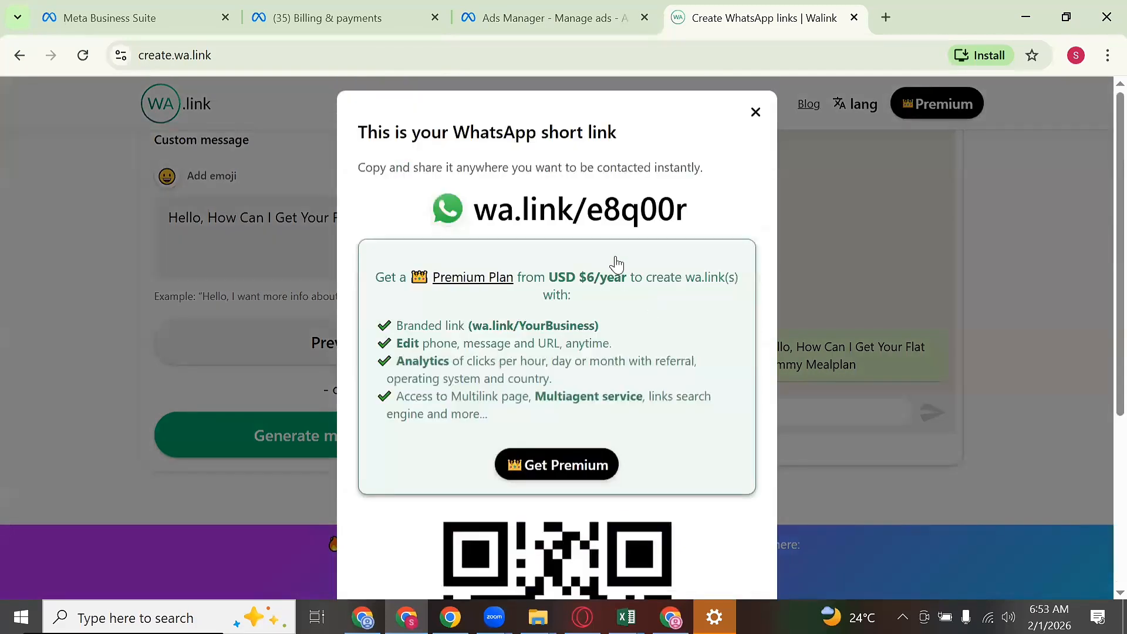
left_click(600, 215)
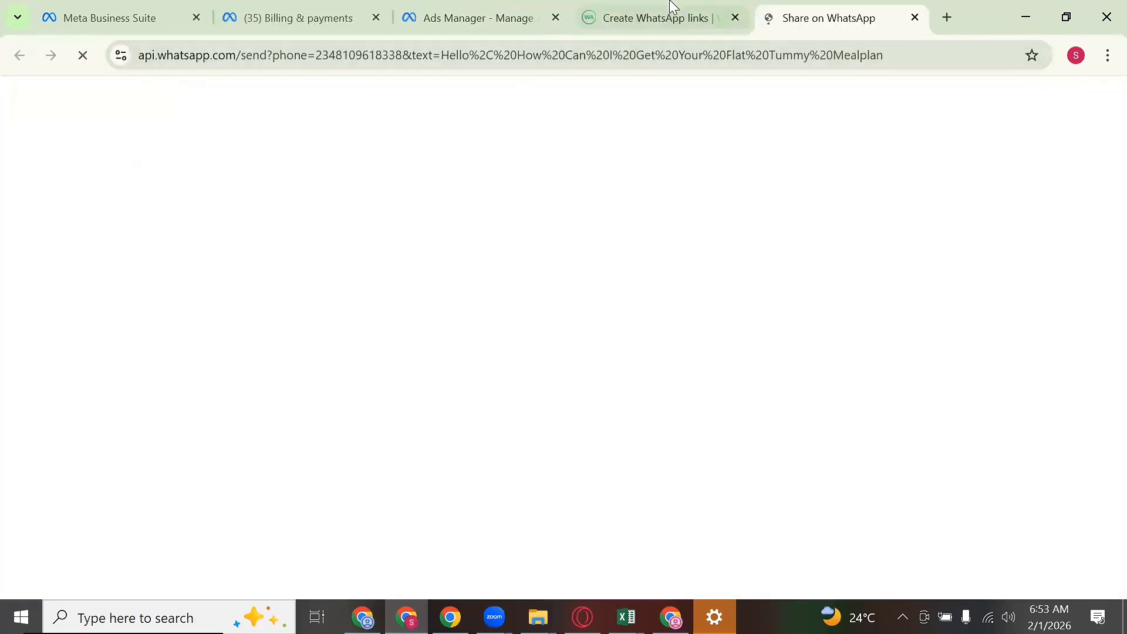
left_click(655, 27)
left_click_drag(702, 211, 475, 228)
right_click(497, 217)
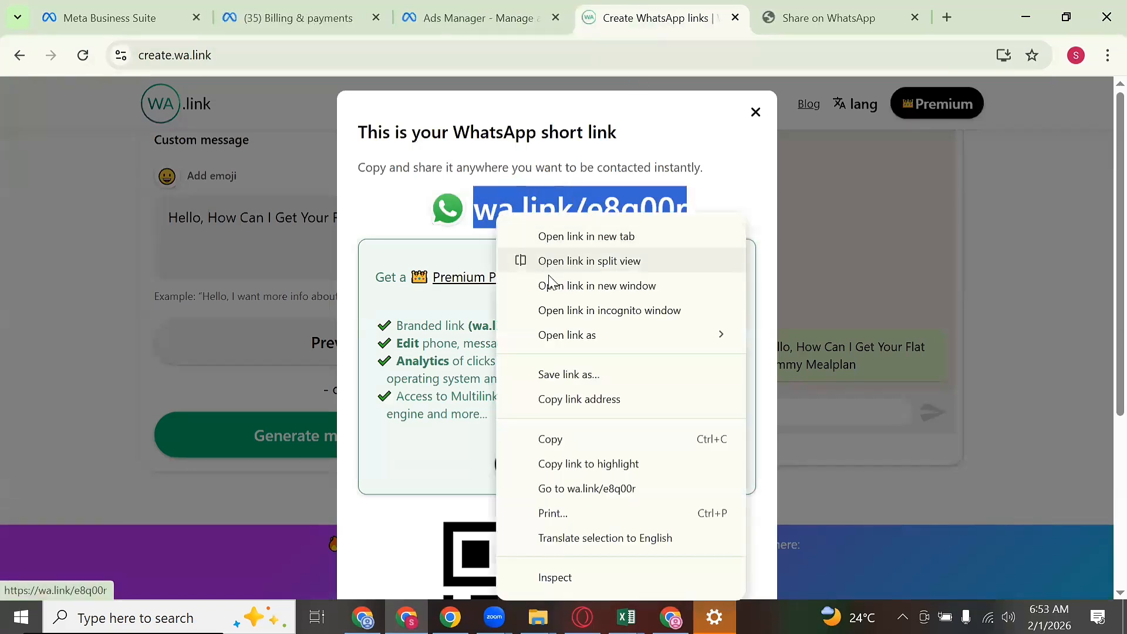
left_click(574, 440)
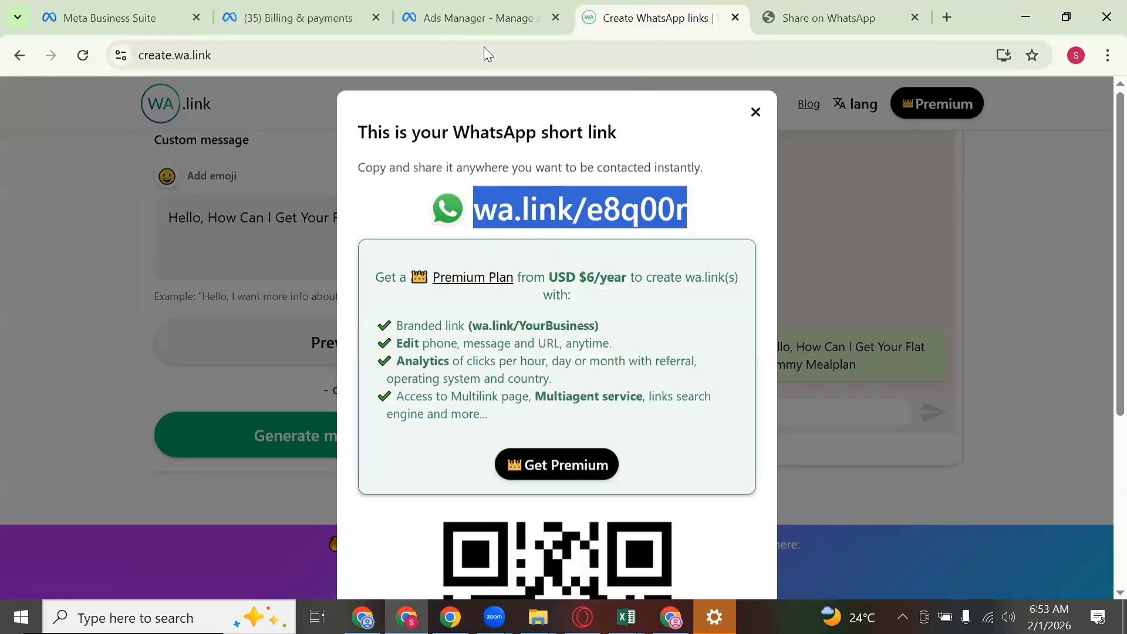
left_click(470, 15)
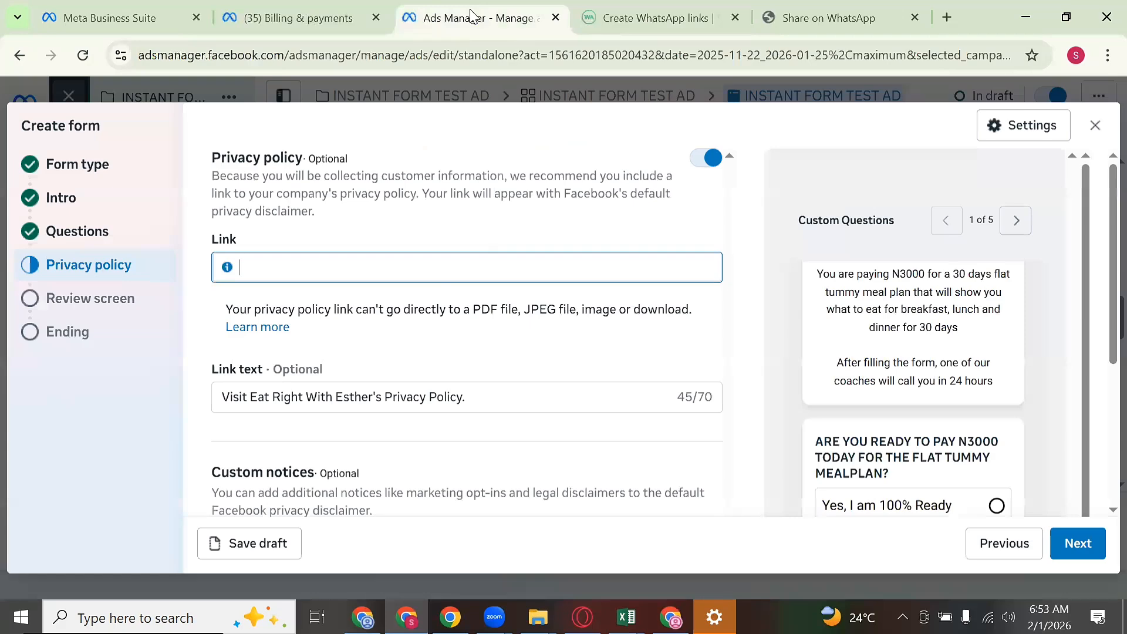
right_click(388, 259)
left_click(417, 398)
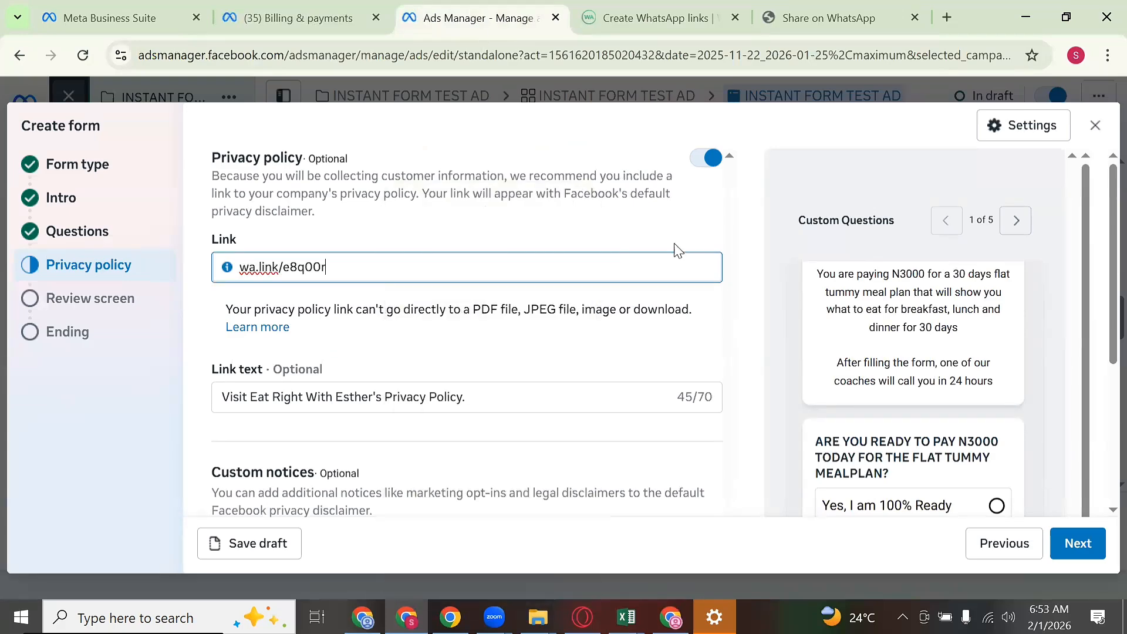
scroll(674, 246, "down", 4)
scroll(757, 325, "up", 4)
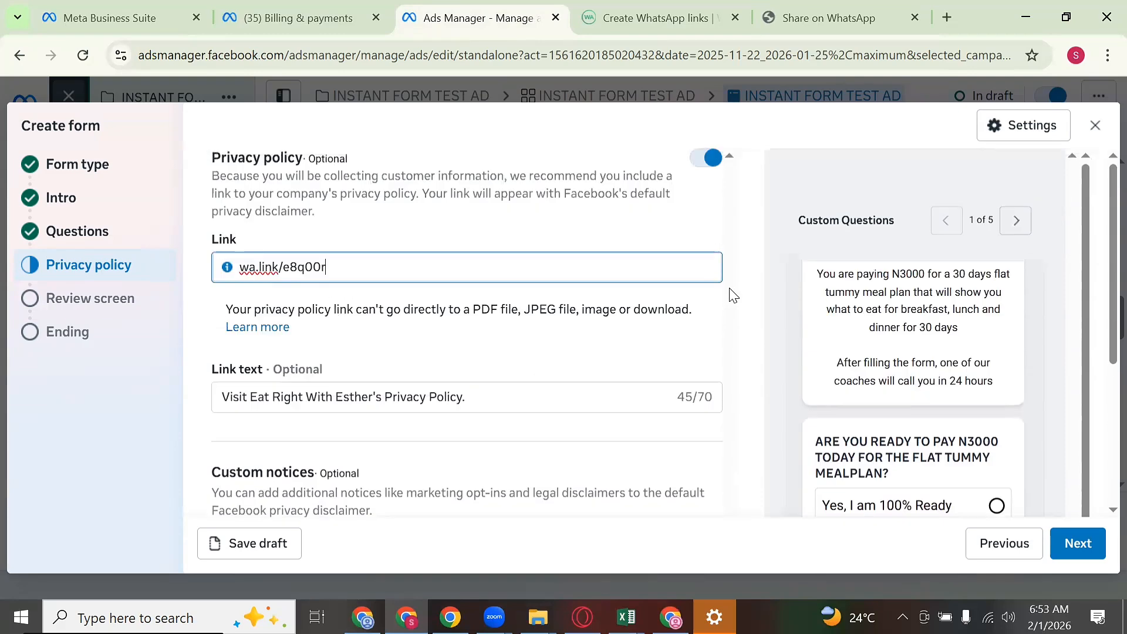
scroll(780, 337, "down", 4)
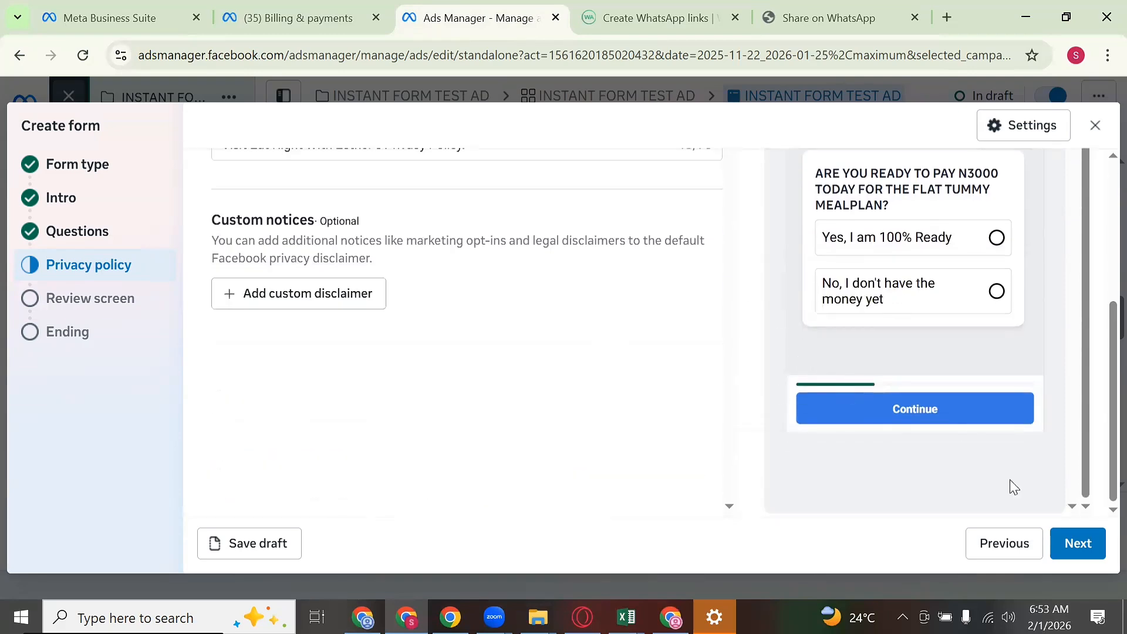
Step: Advance the lead form past the privacy policy to the Review screen and scroll the preview
left_click(1077, 543)
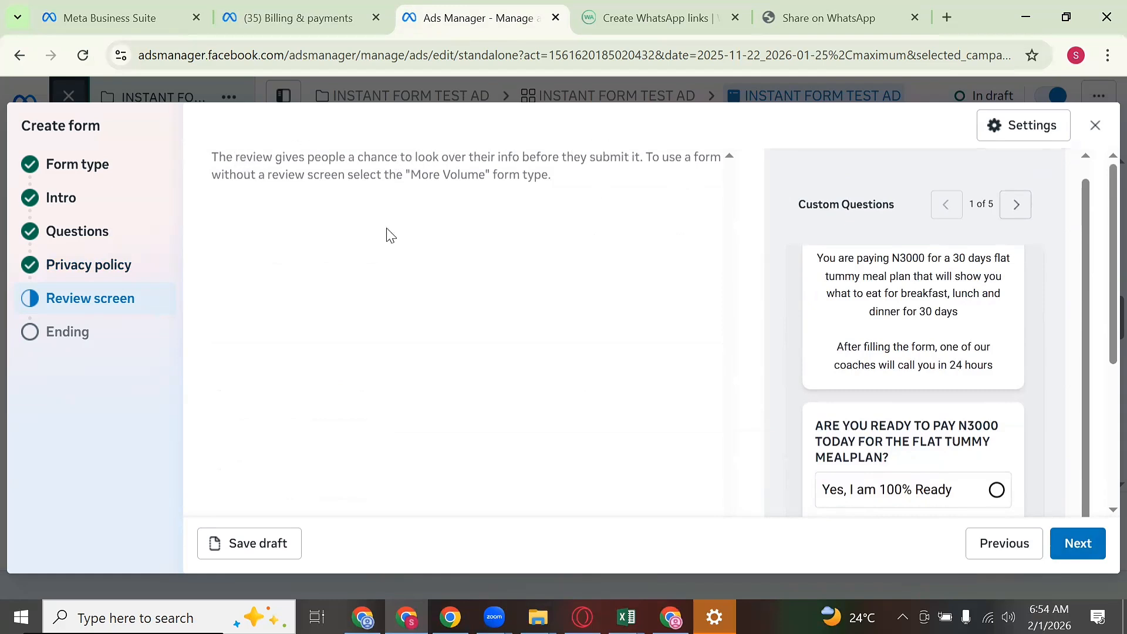
scroll(988, 352, "down", 5)
Step: On the Ending step, change the headline to 'CONGRATULATION, YOU HAVE SUBMITTED YOUR DETAILS'
left_click(1072, 543)
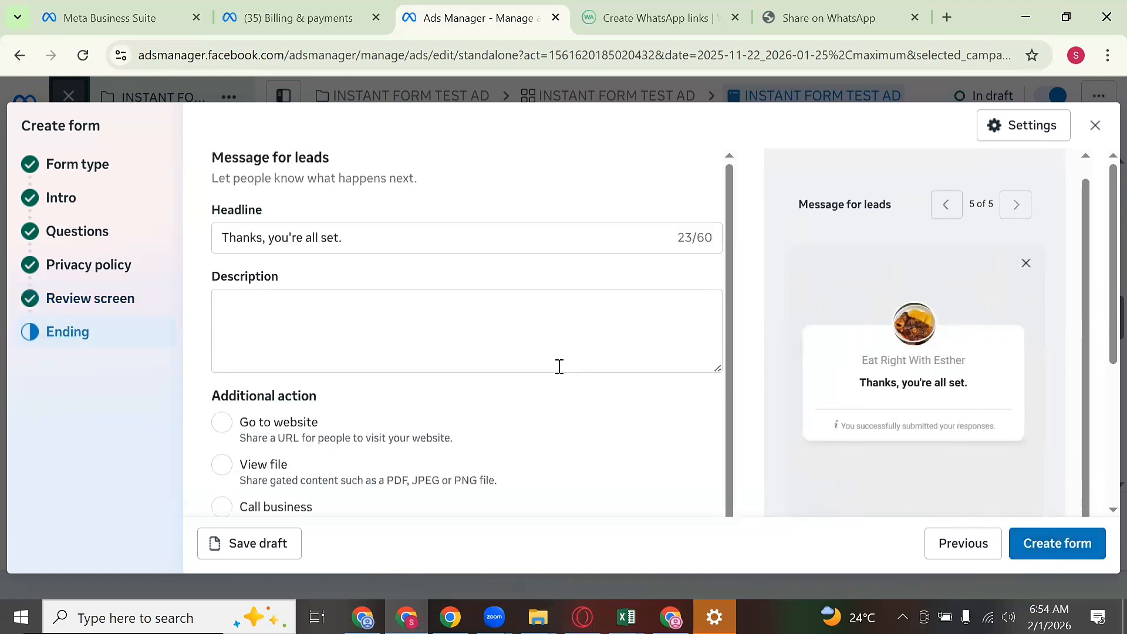
triple_click(474, 233)
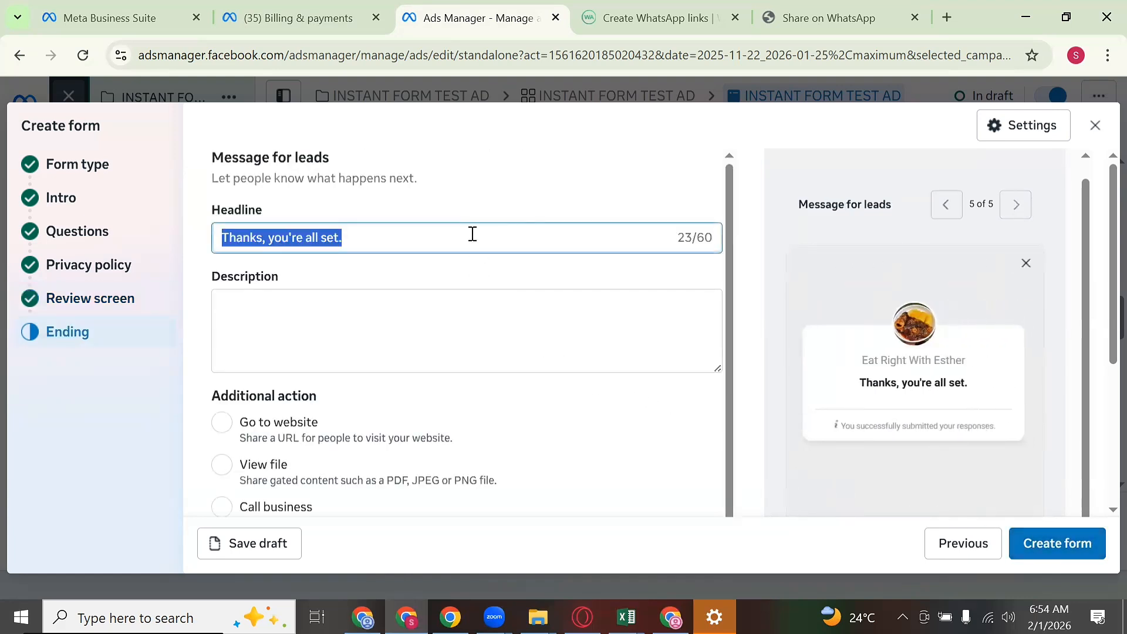
type("CO")
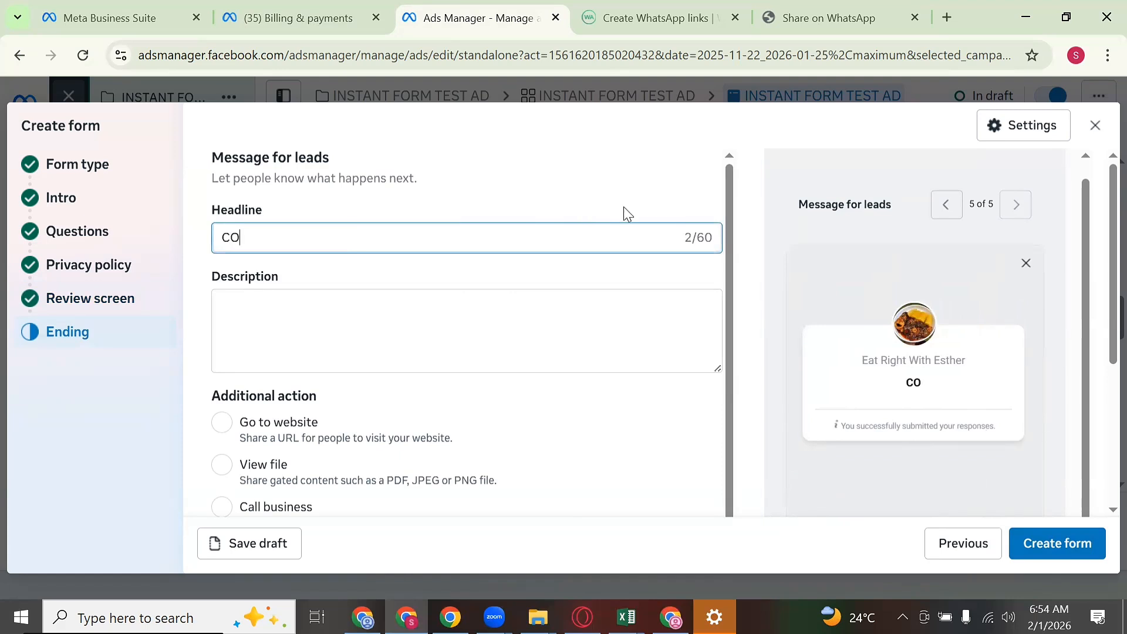
type("NGRE")
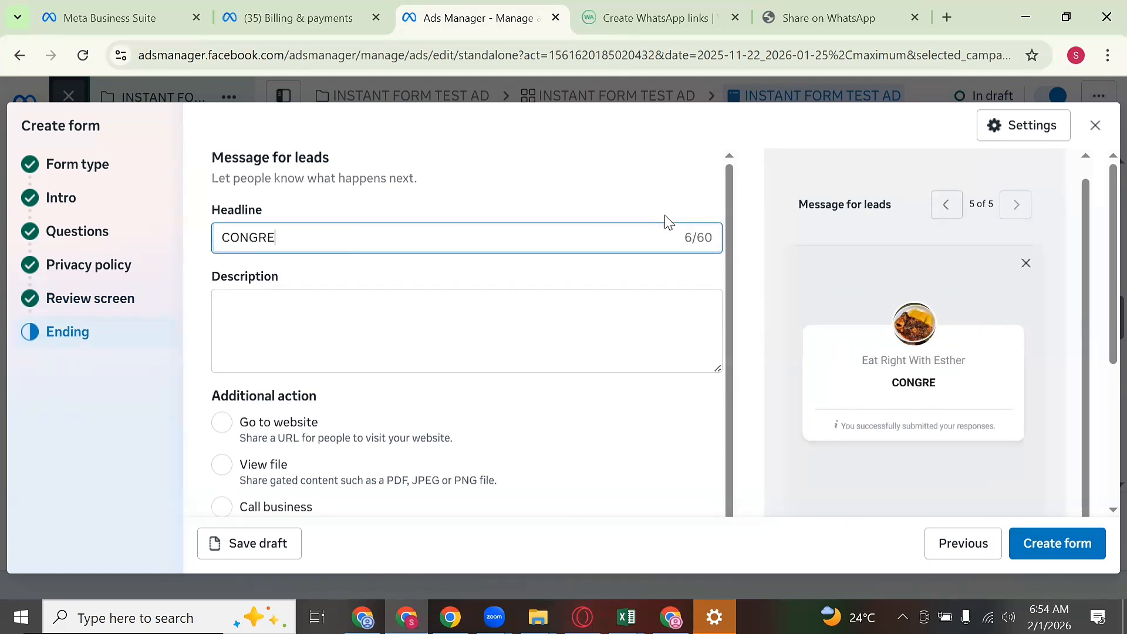
key("BackSpace")
type("ATU")
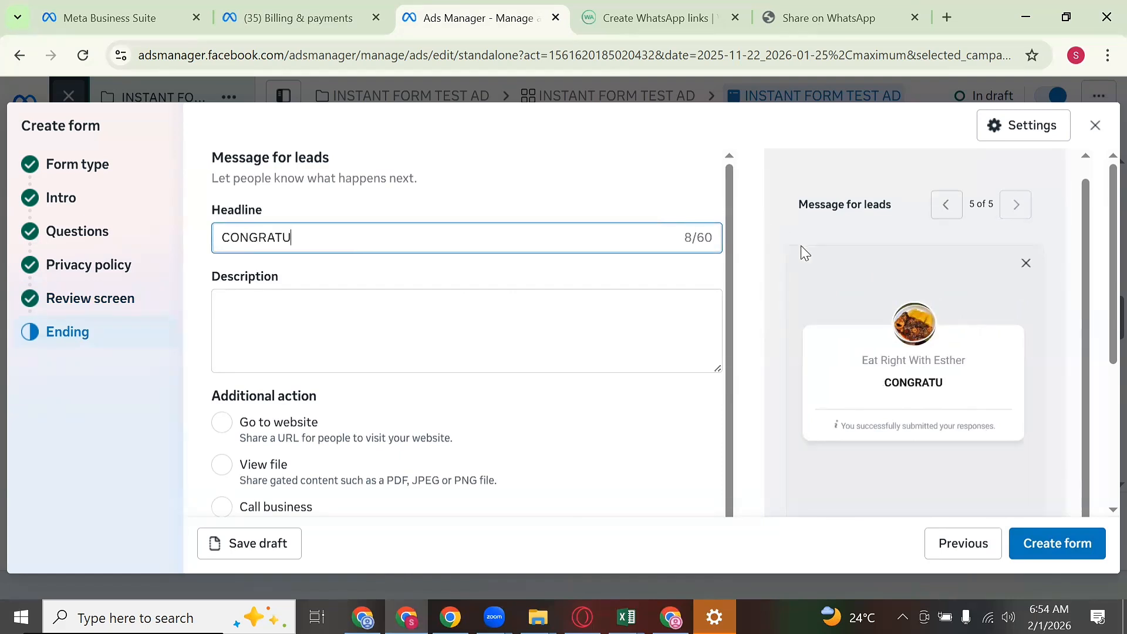
type("LATION")
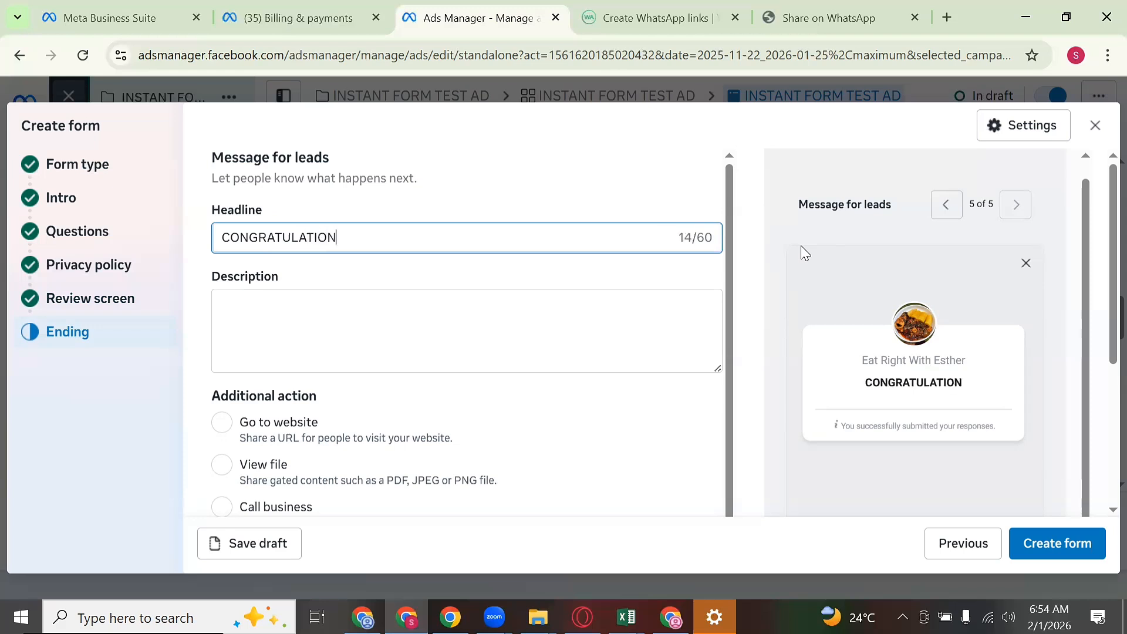
type(", YOU HA")
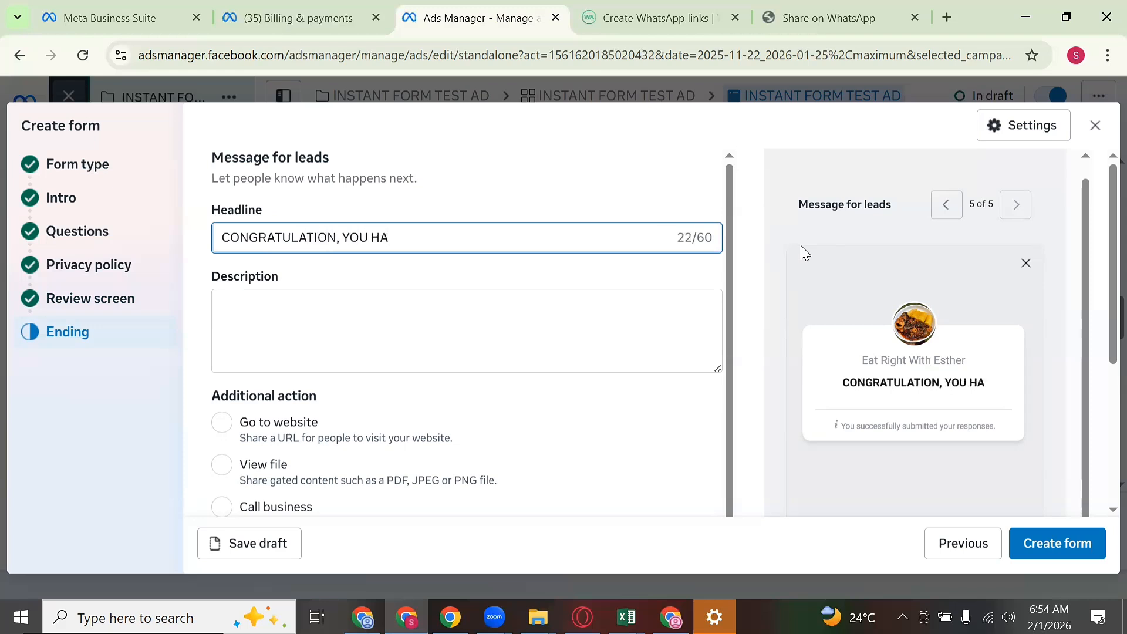
type("VE SUBMI")
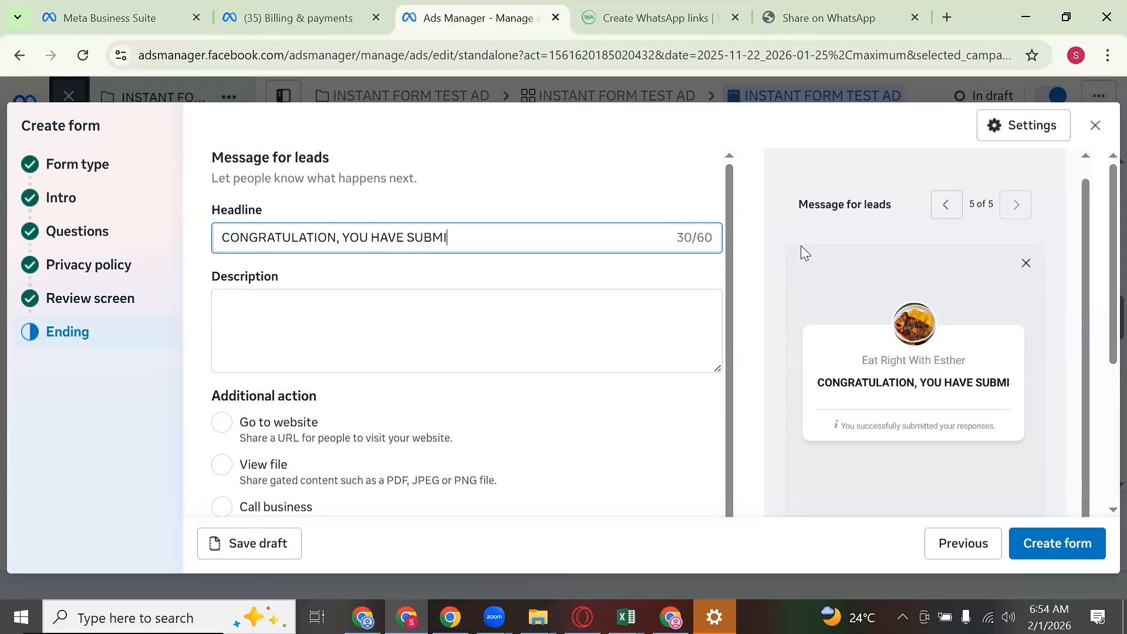
type("TTED YOUR")
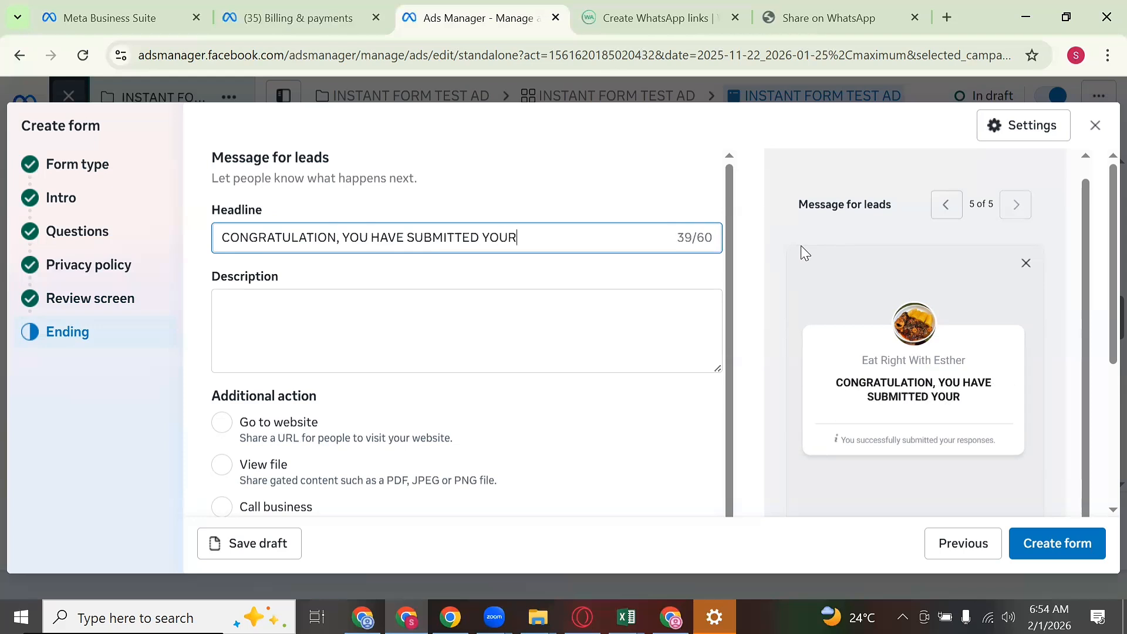
type(" DETAILS")
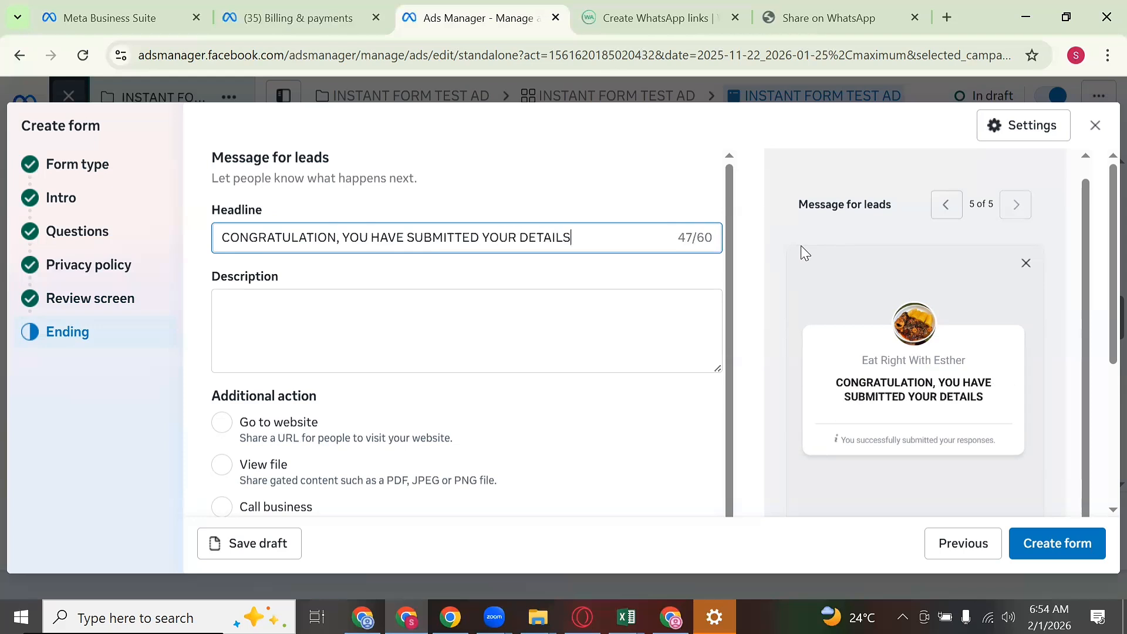
Step: Write the description 'Expect a call from one of our coaches within 24 hours' plus a correct-phone-number line
left_click(538, 310)
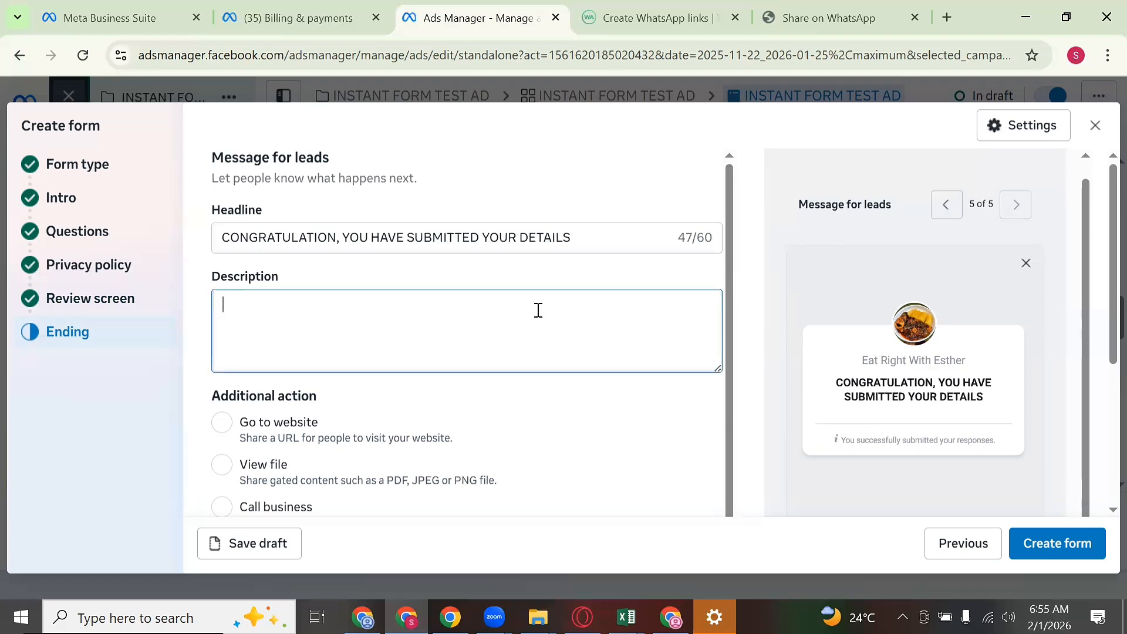
type("E")
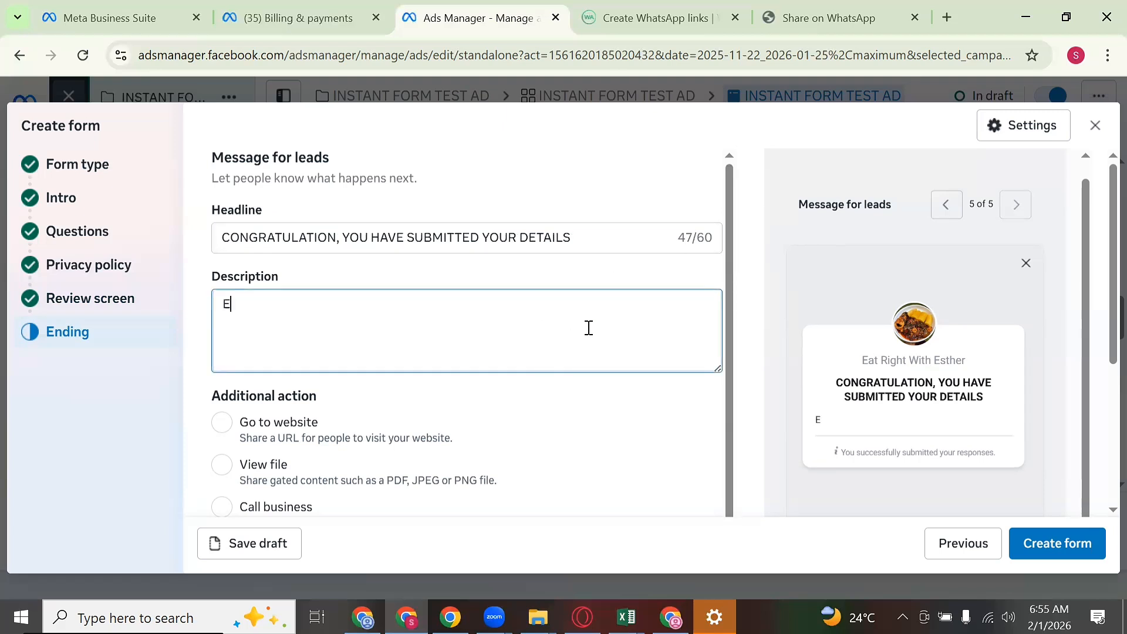
type("xpect a ca")
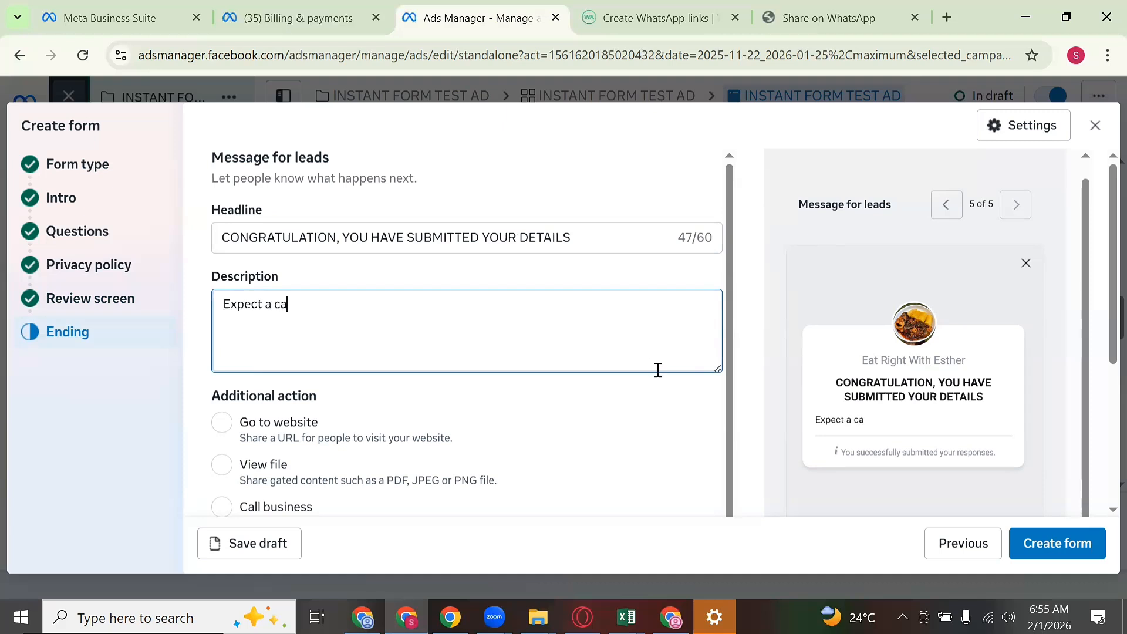
type("l from one of our")
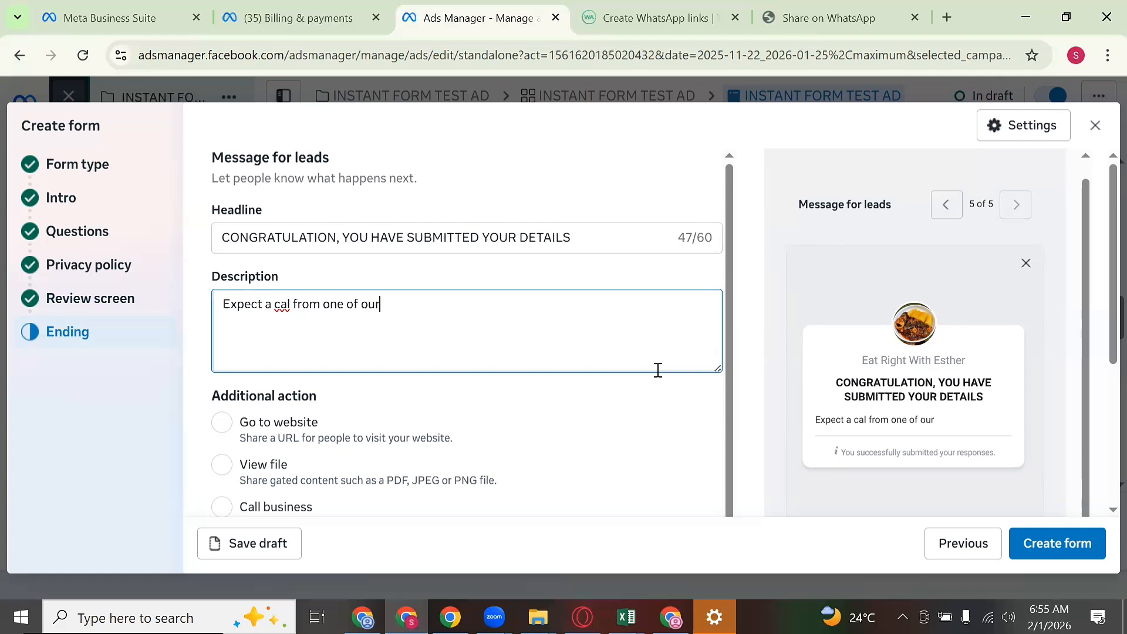
type(" coaches within 2")
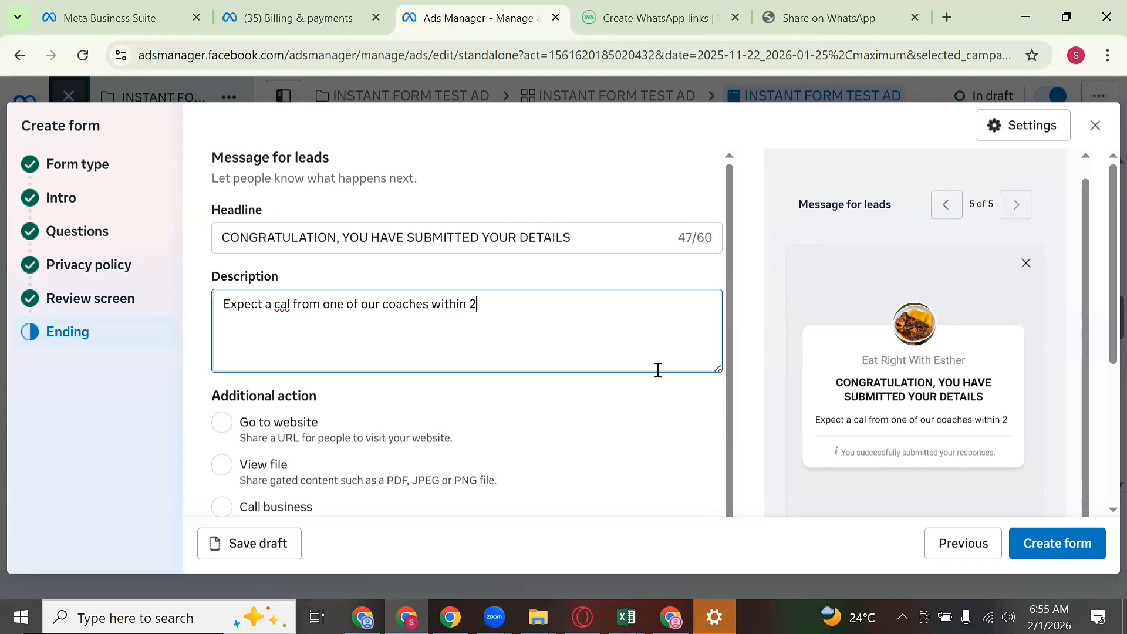
type("4 hours")
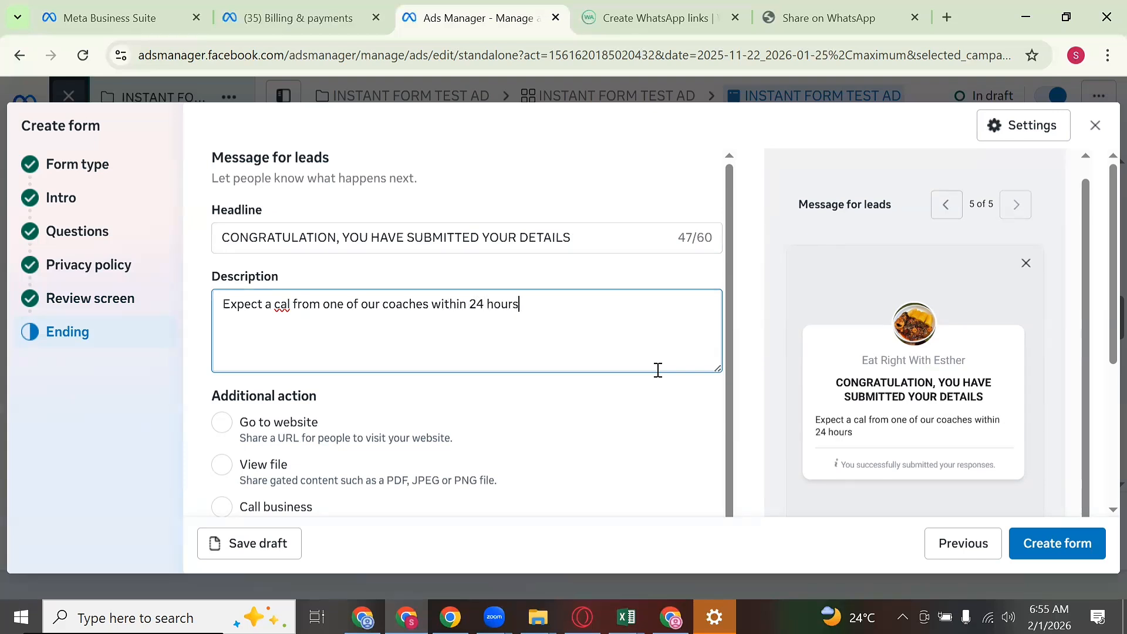
left_click(288, 303)
type("l")
left_click(566, 312)
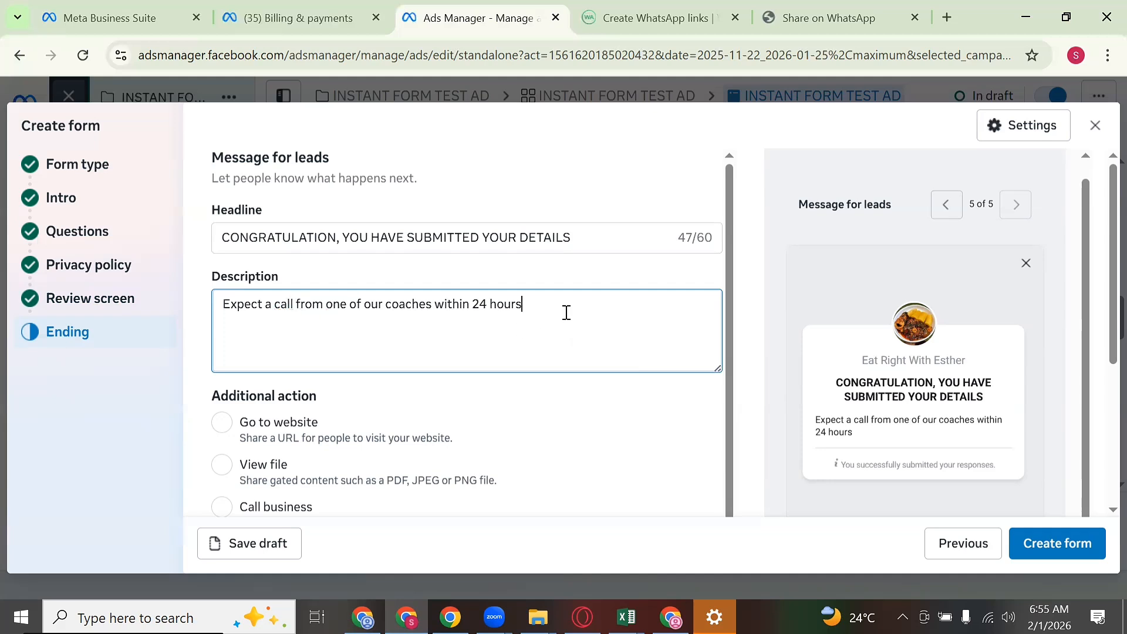
key("Return")
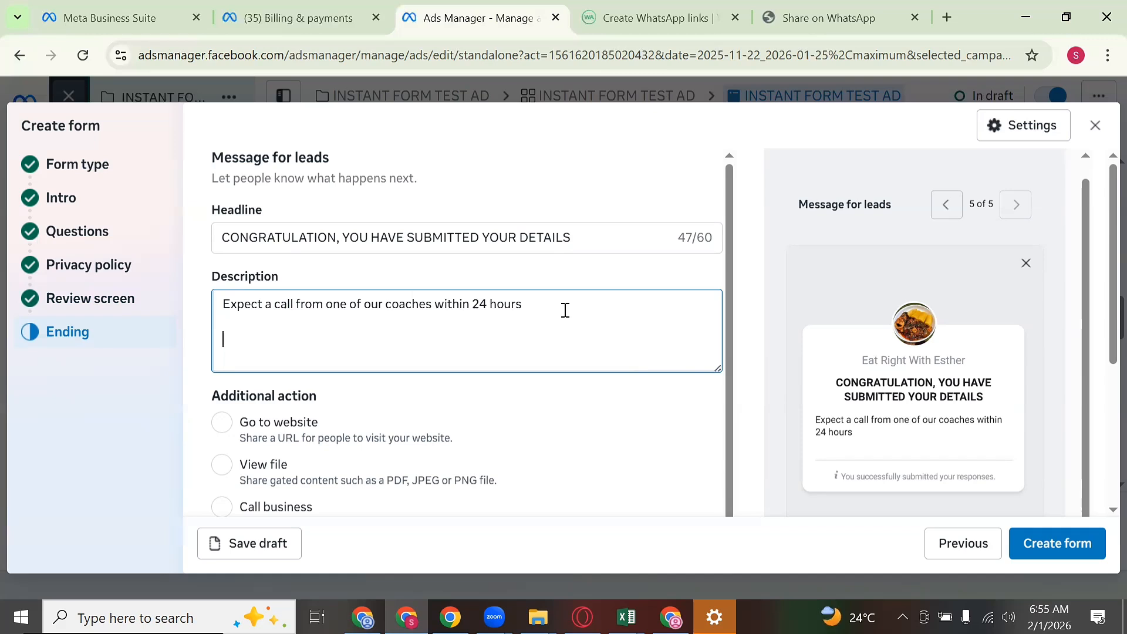
type("If Yor")
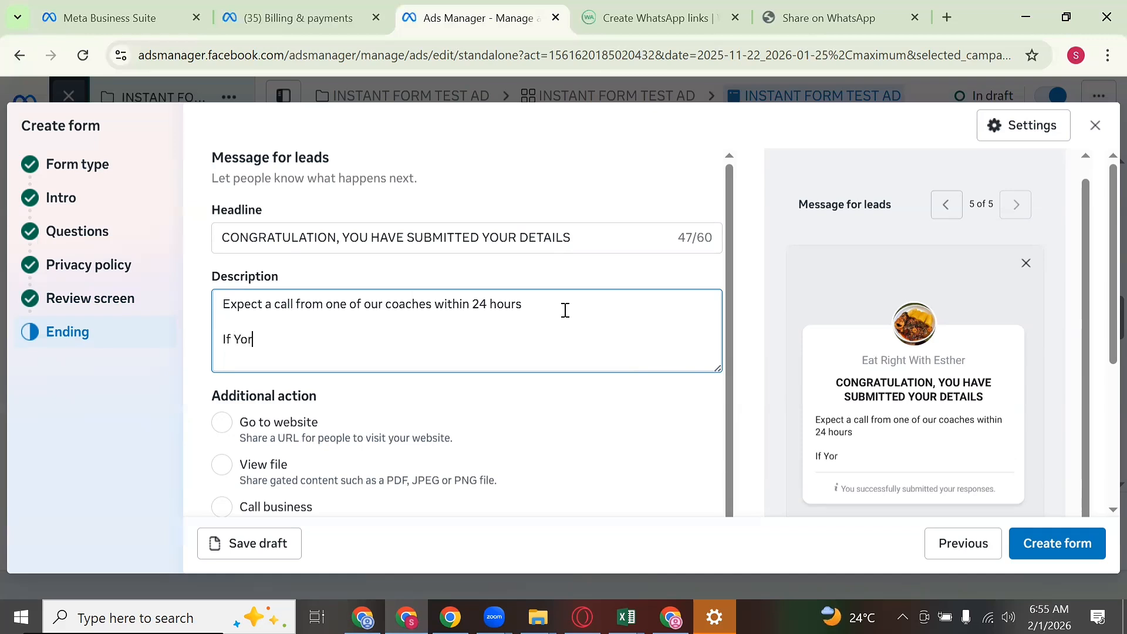
type(" phone")
key("BackSpace")
key("BackSpace")
key("BackSpace")
key("BackSpace")
key("BackSpace")
key("BackSpace")
key("BackSpace")
type("ur phone number is not correc")
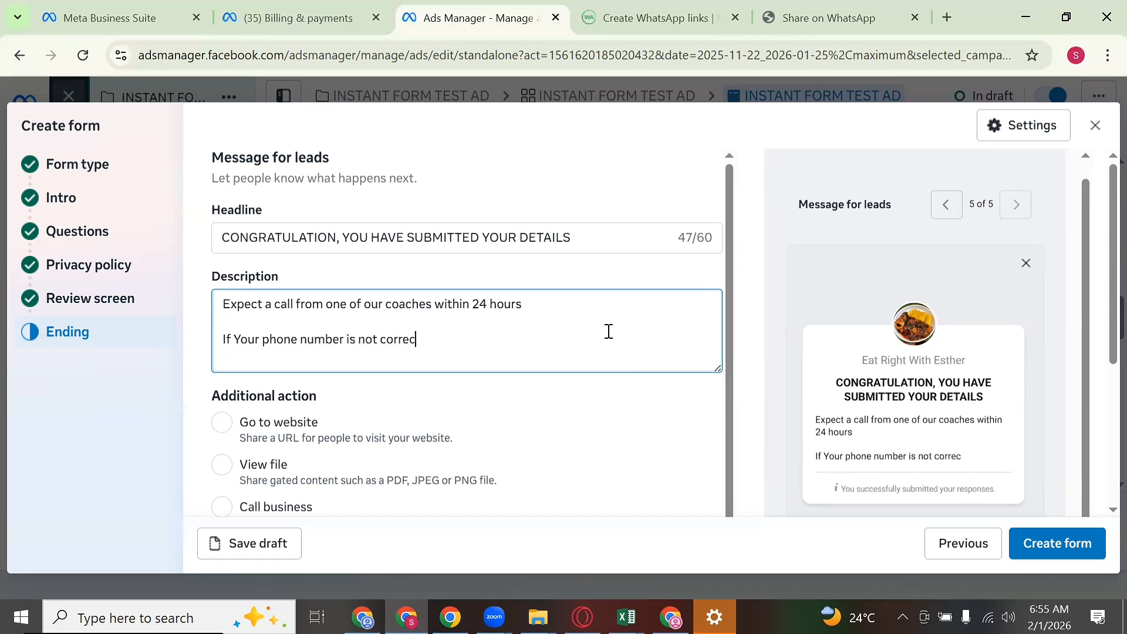
type("t, please fill")
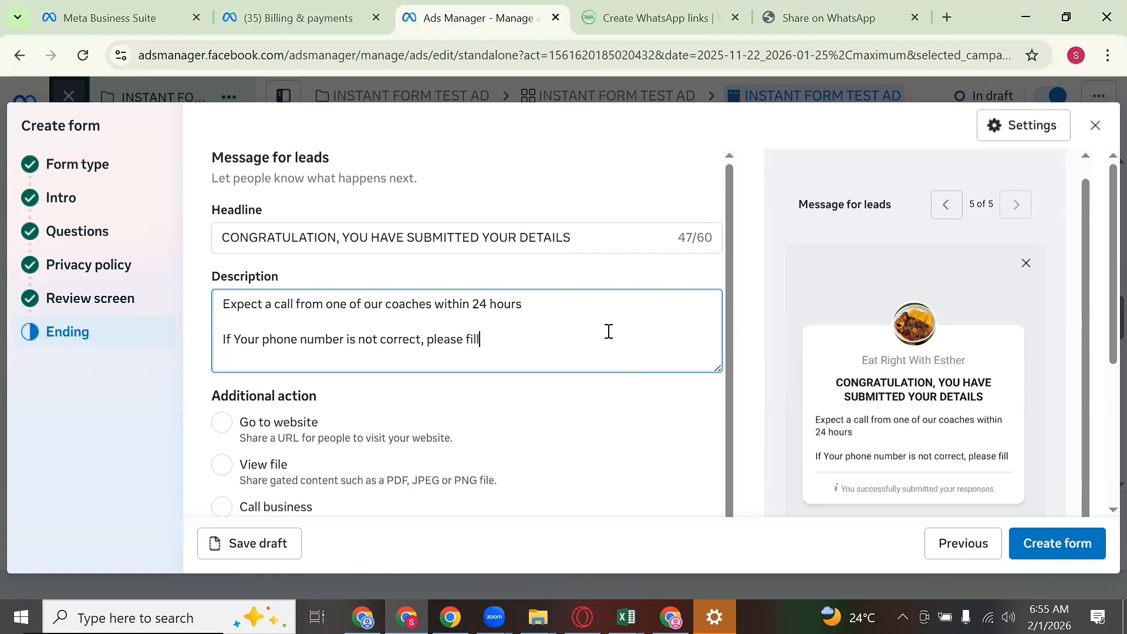
type(" in the ")
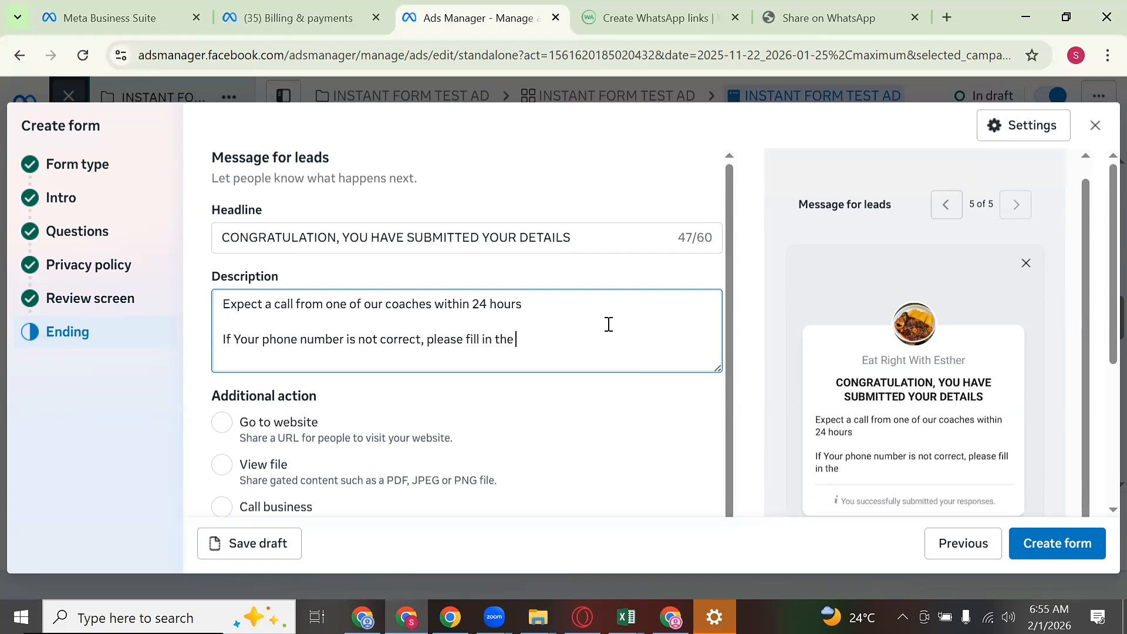
type("correct one")
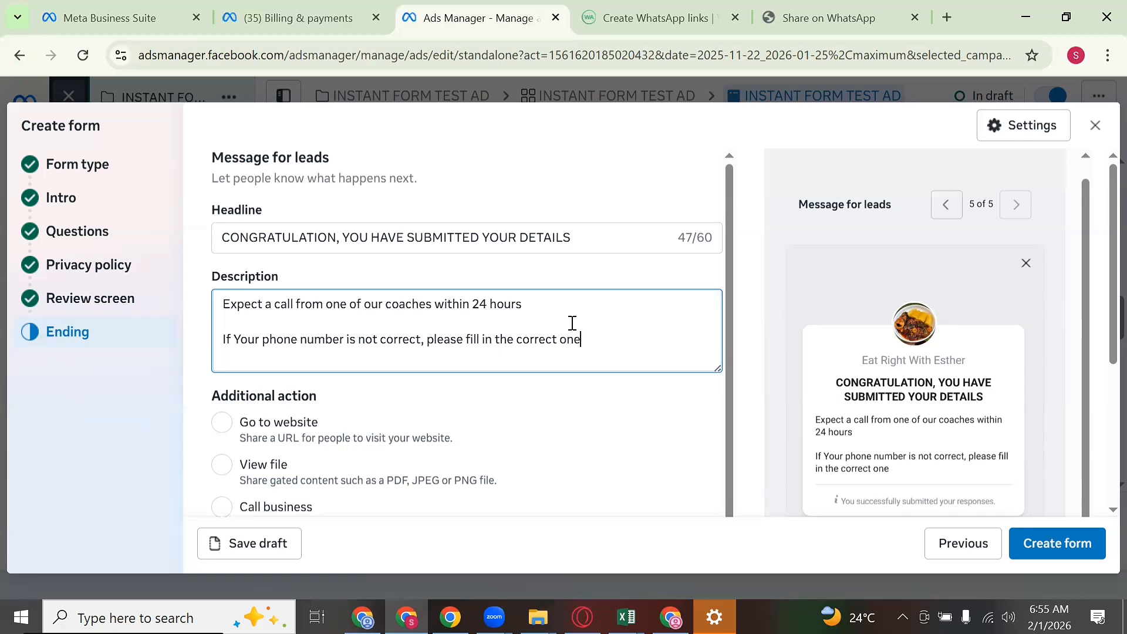
scroll(435, 352, "down", 8)
scroll(304, 242, "up", 4)
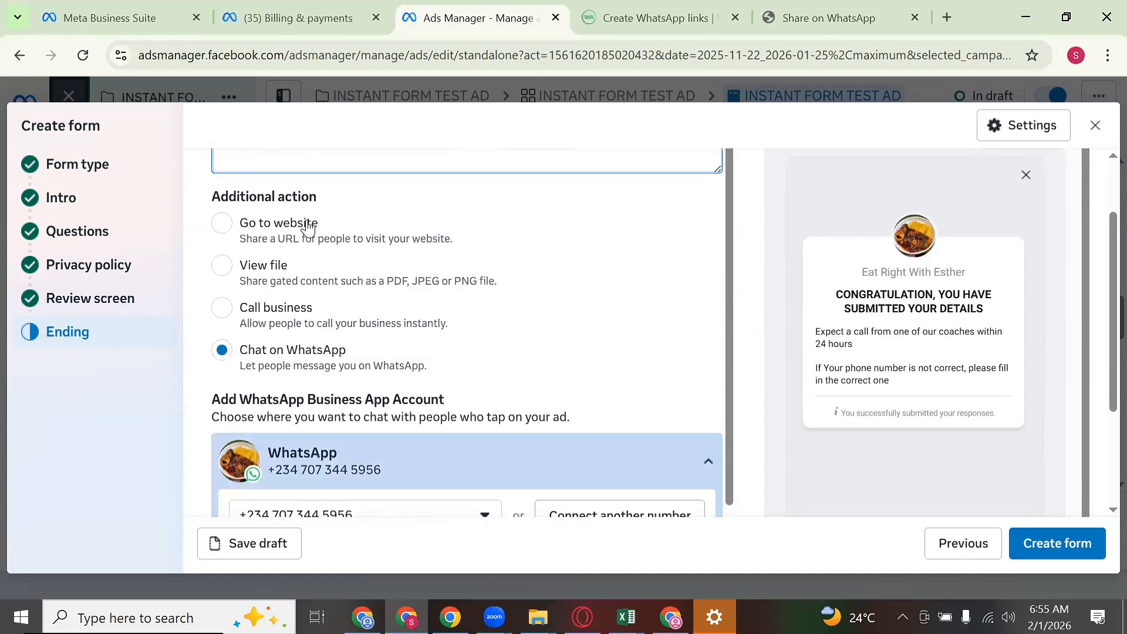
Step: Set the ending action to Chat on WhatsApp using the second connected number
left_click(215, 227)
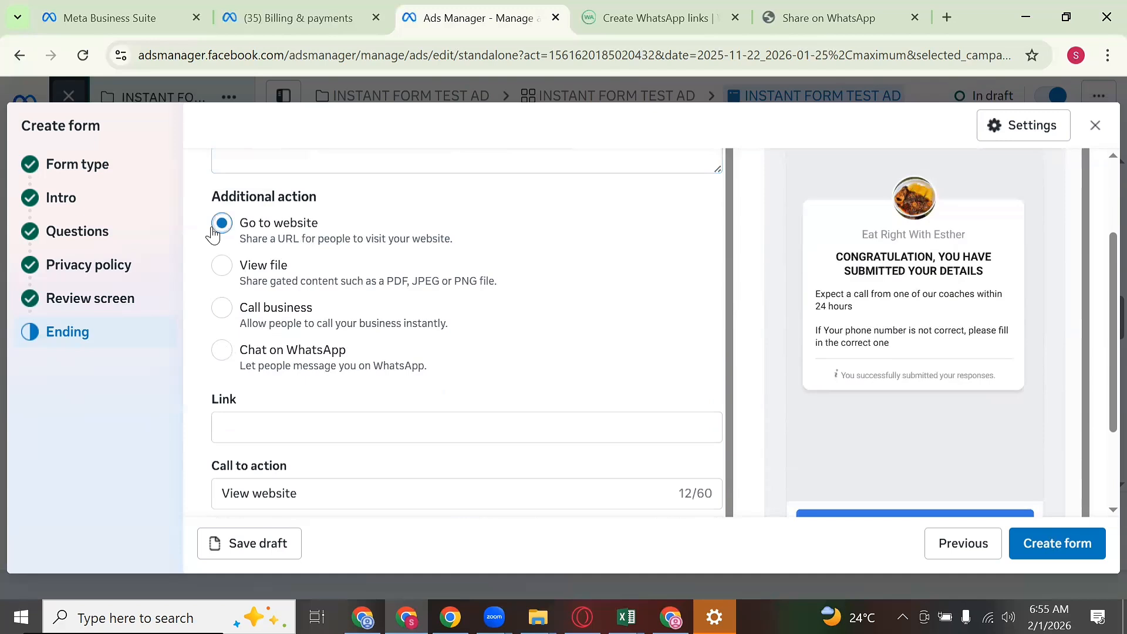
scroll(235, 264, "down", 2)
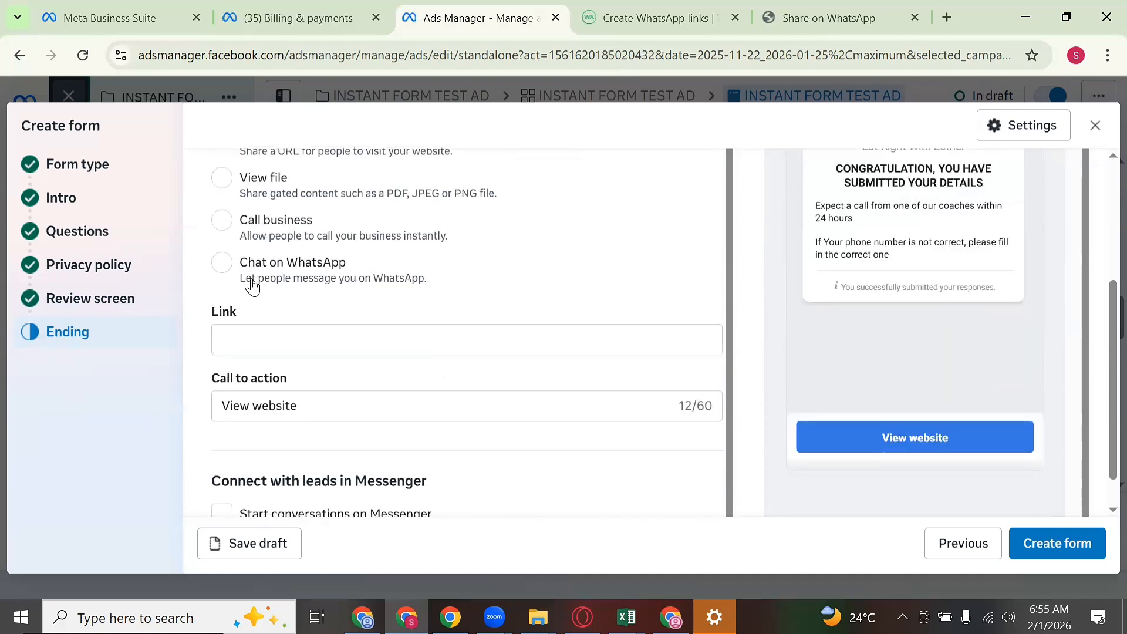
left_click(222, 263)
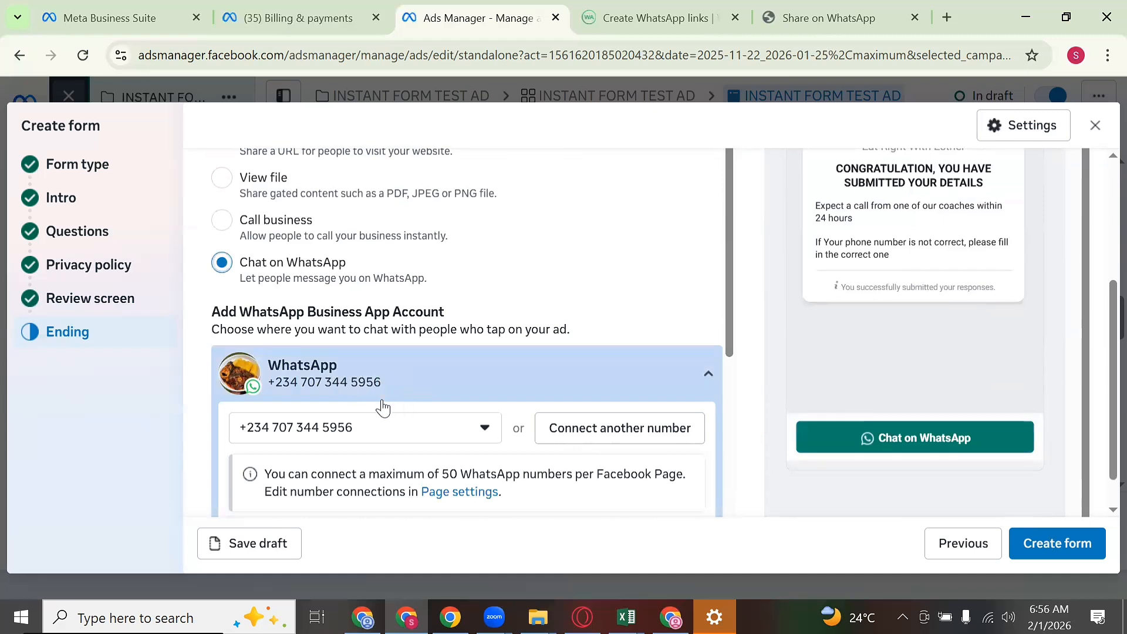
left_click(444, 445)
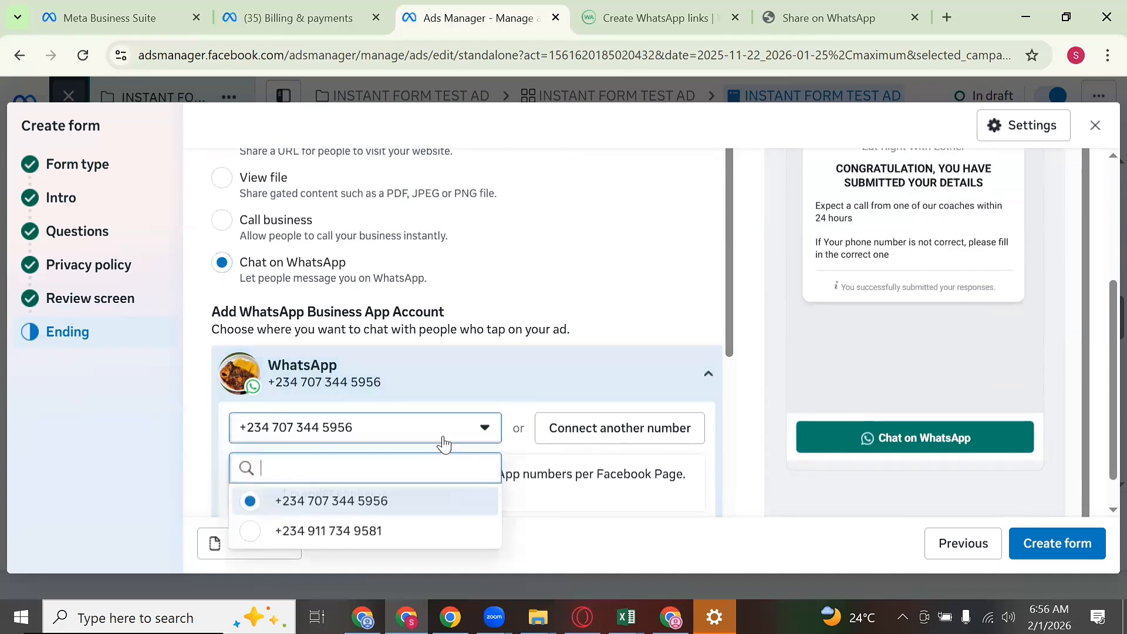
scroll(630, 395, "down", 5)
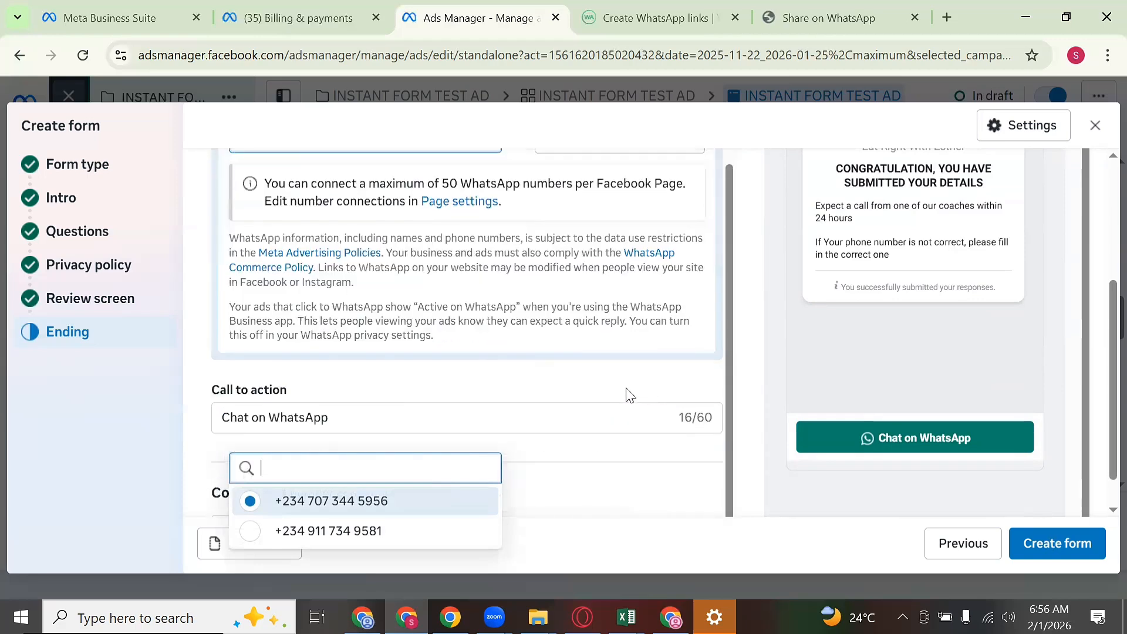
scroll(629, 394, "up", 2)
left_click(372, 215)
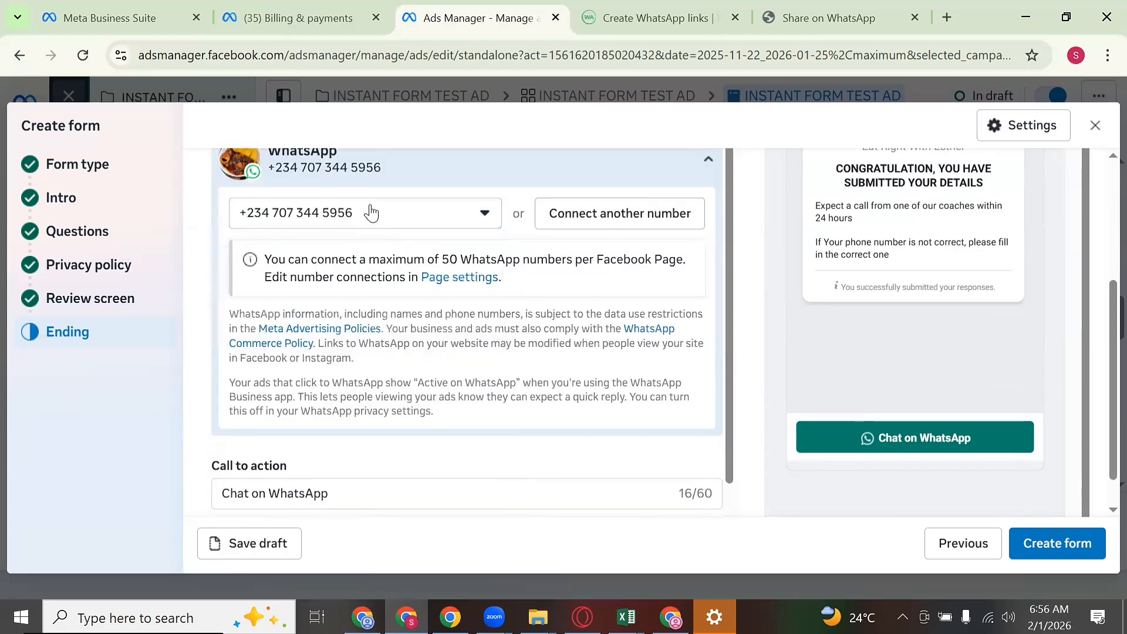
left_click(372, 213)
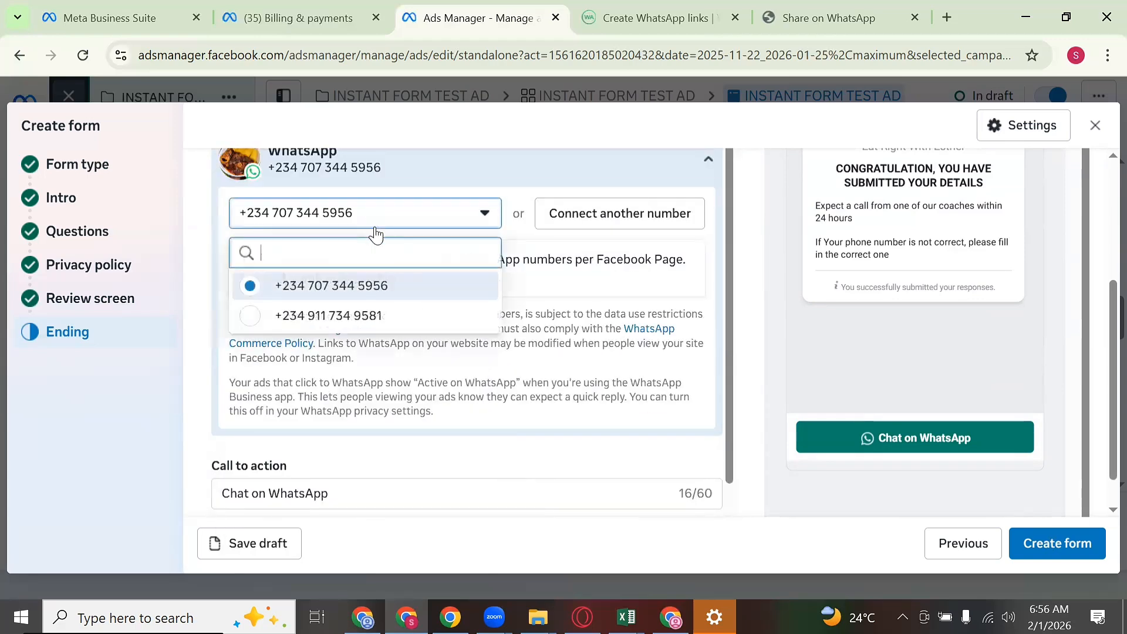
left_click(385, 316)
scroll(710, 259, "up", 5)
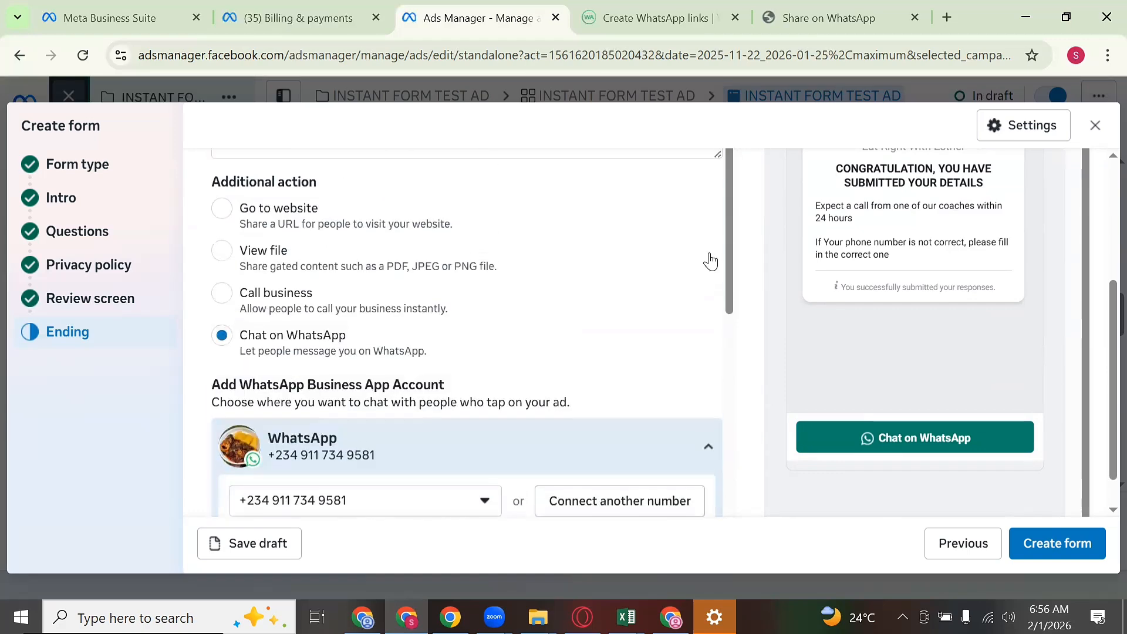
scroll(587, 241, "up", 3)
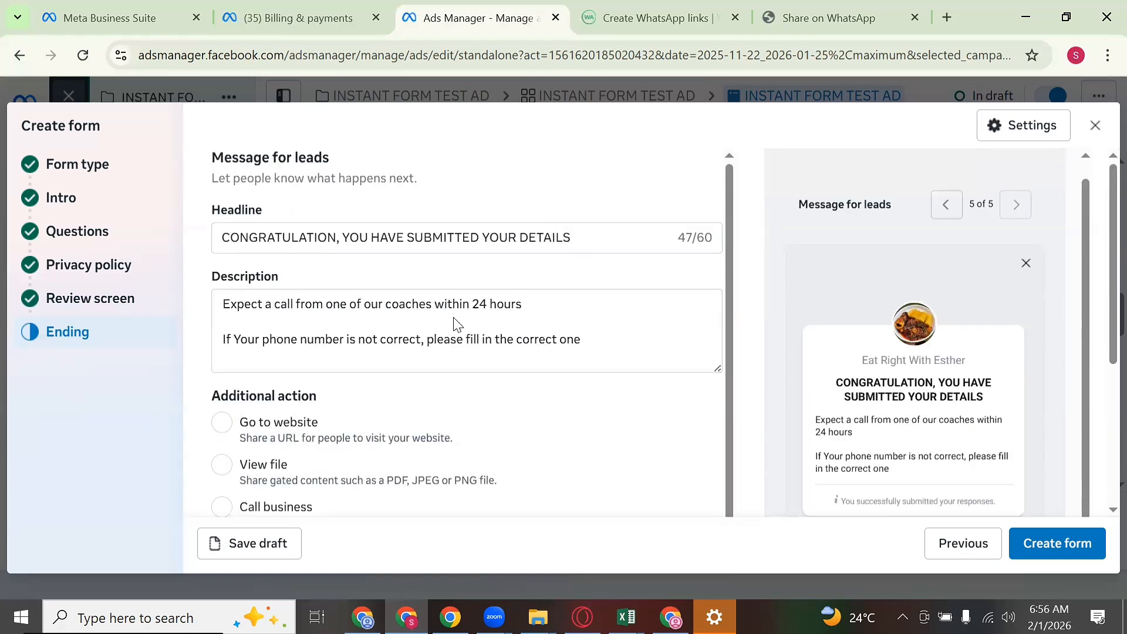
scroll(457, 325, "down", 10)
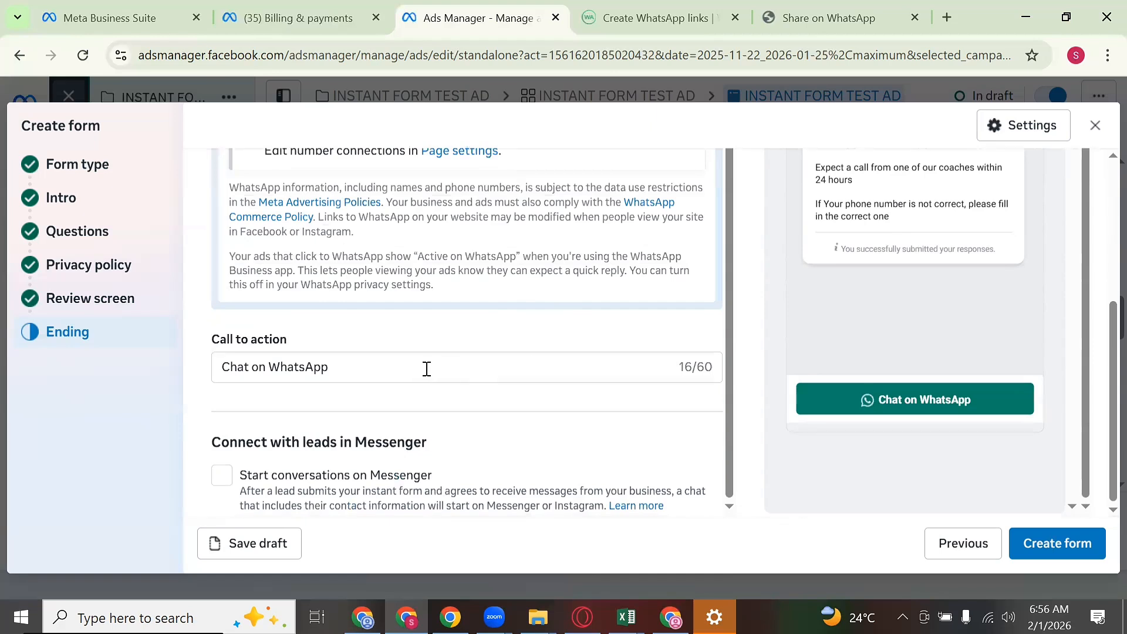
Step: Change the call-to-action text to 'CHAT ON WHATSAPP'
triple_click(419, 363)
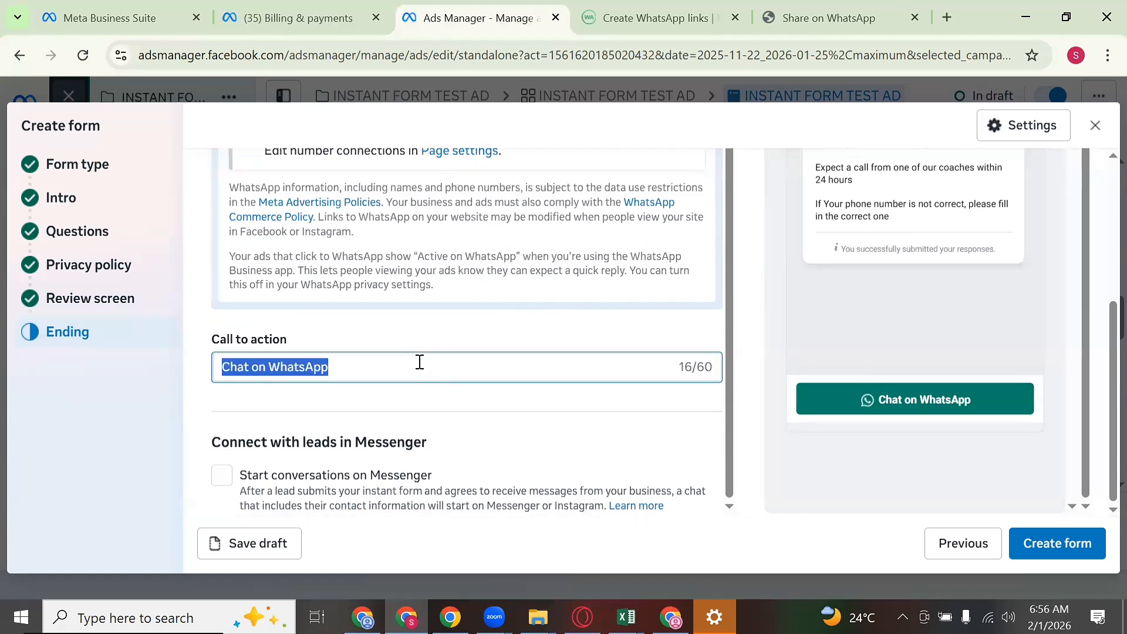
type("CH")
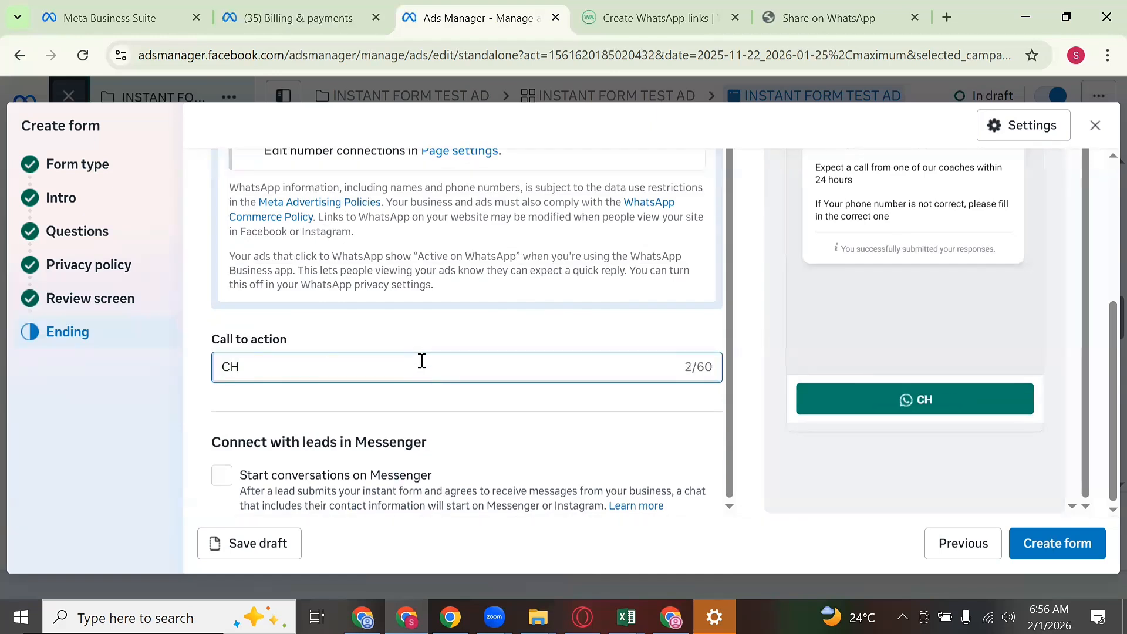
type("AT ON WHA")
type("TSAPP")
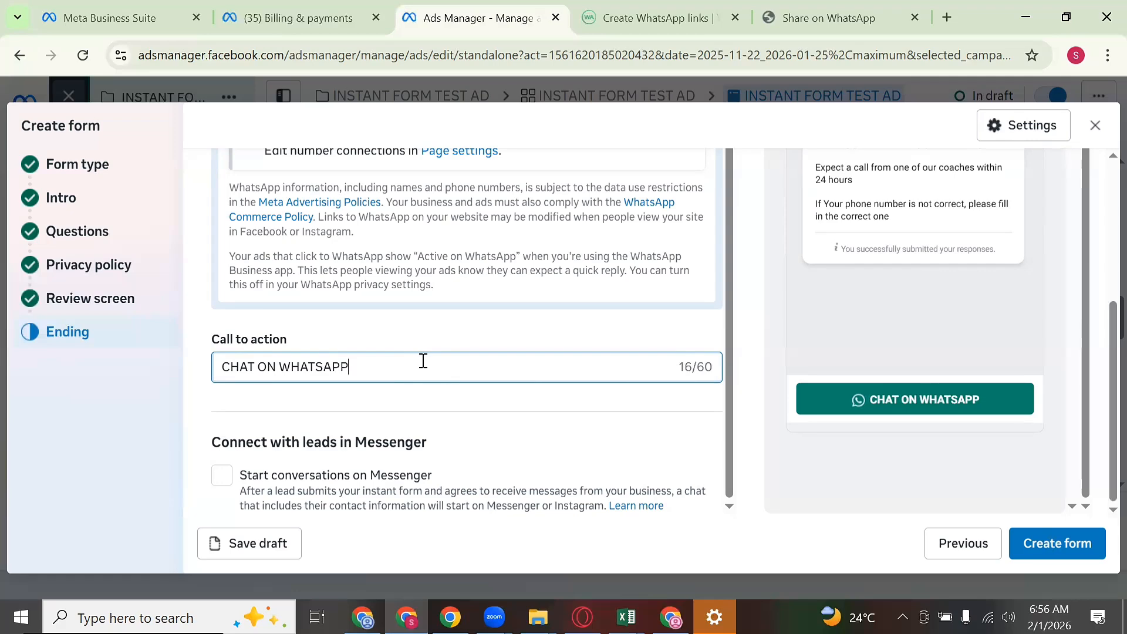
scroll(423, 360, "up", 5)
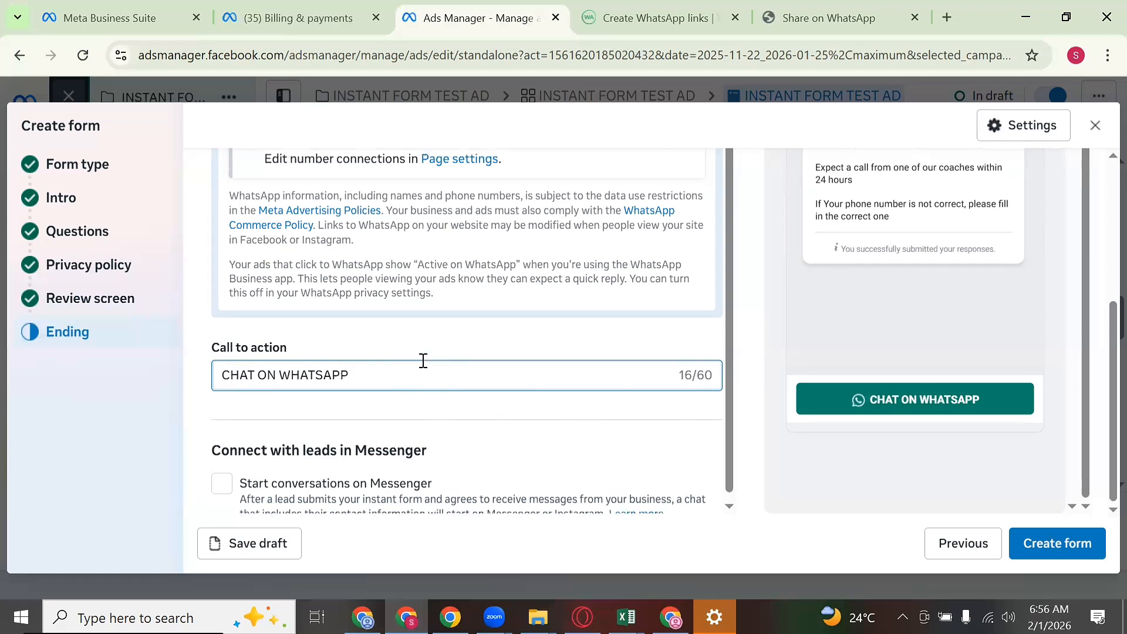
scroll(440, 345, "down", 5)
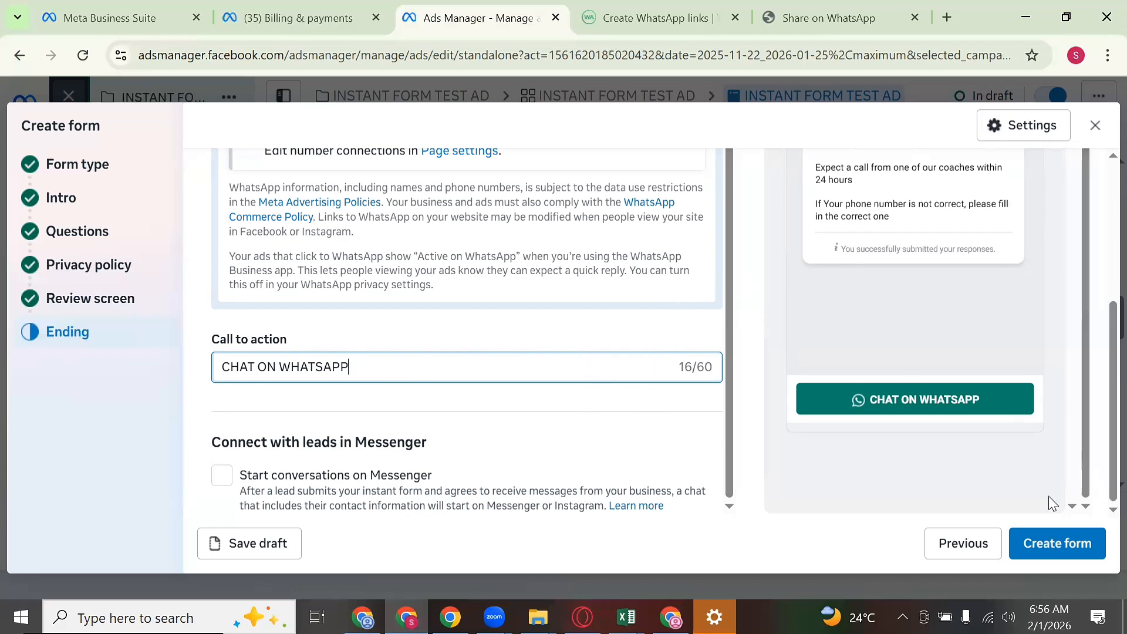
Step: Create the form and keep FLAT TUMMY MEALPLAN selected as the ad's instant form
left_click(1028, 535)
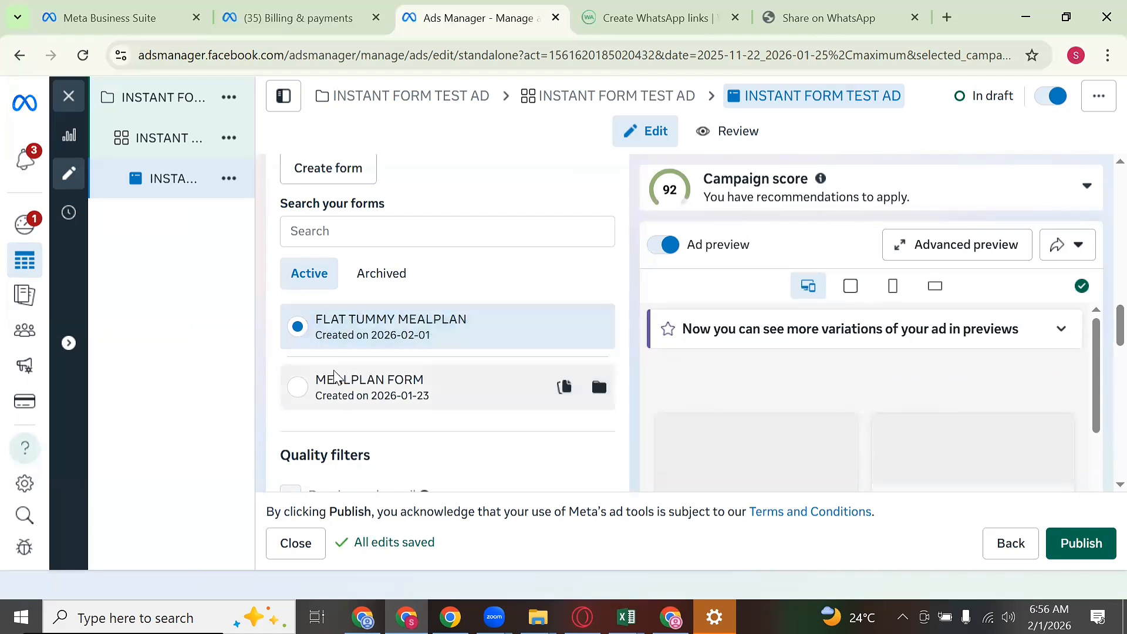
left_click(297, 388)
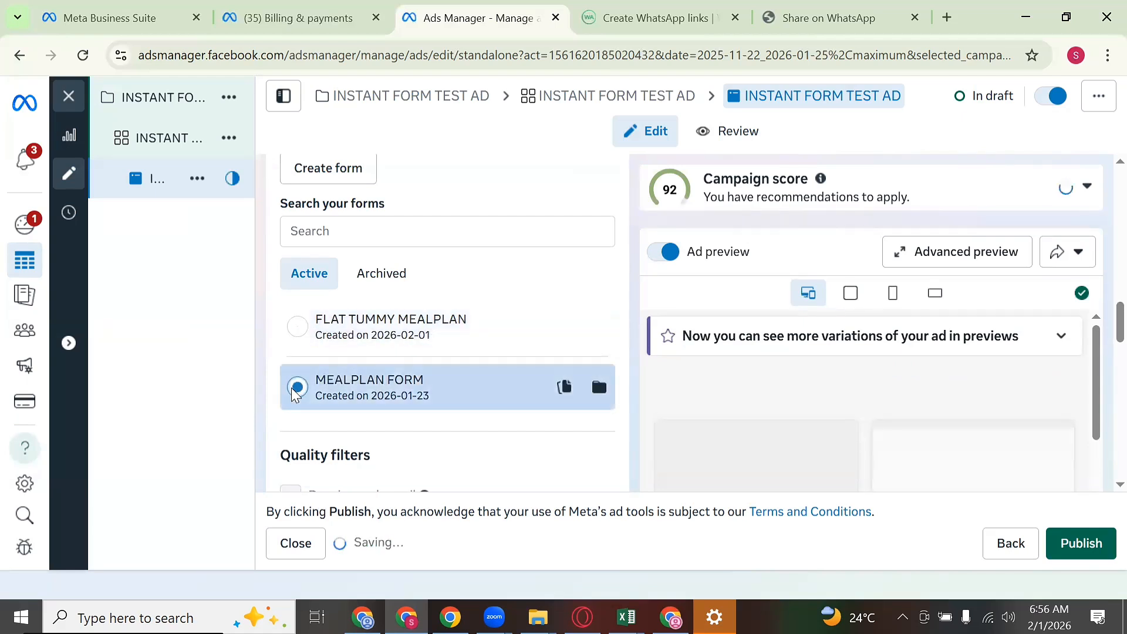
left_click(326, 338)
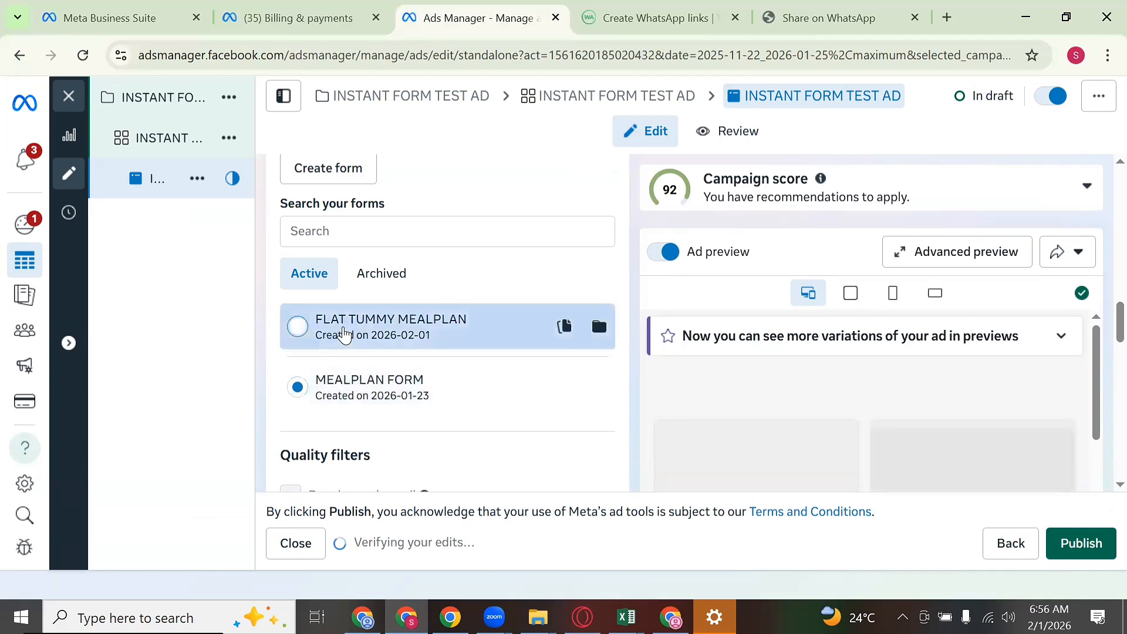
scroll(452, 358, "down", 5)
scroll(456, 333, "down", 5)
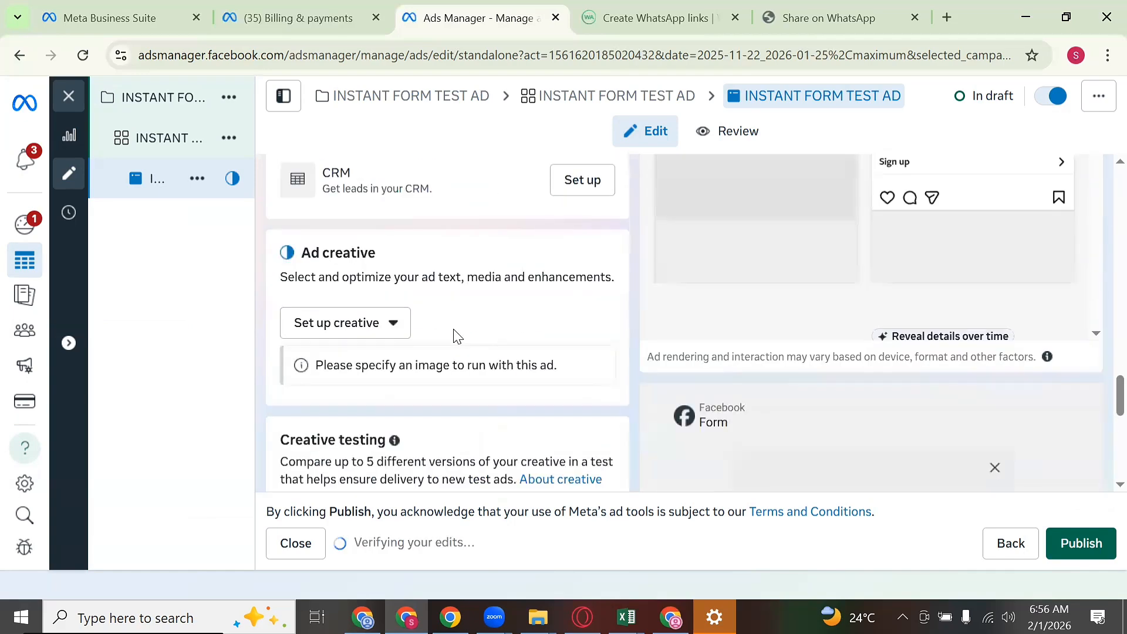
scroll(456, 308, "down", 2)
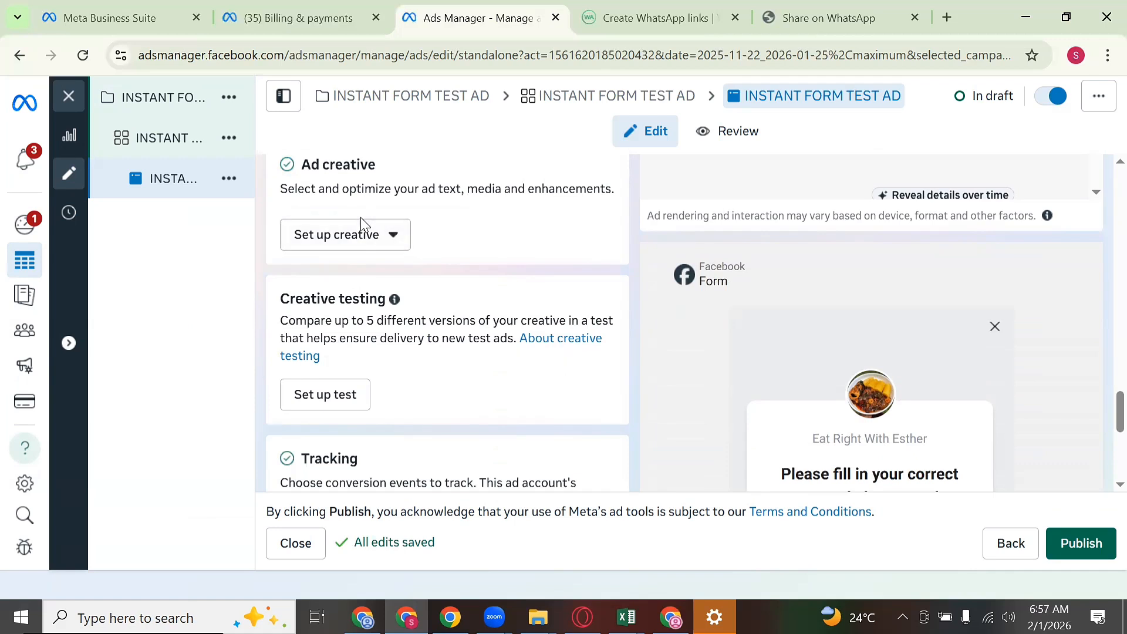
Step: Build a video ad from the H0 BLESS clip of the woman in pink, skipping trimming and cropping
left_click(365, 238)
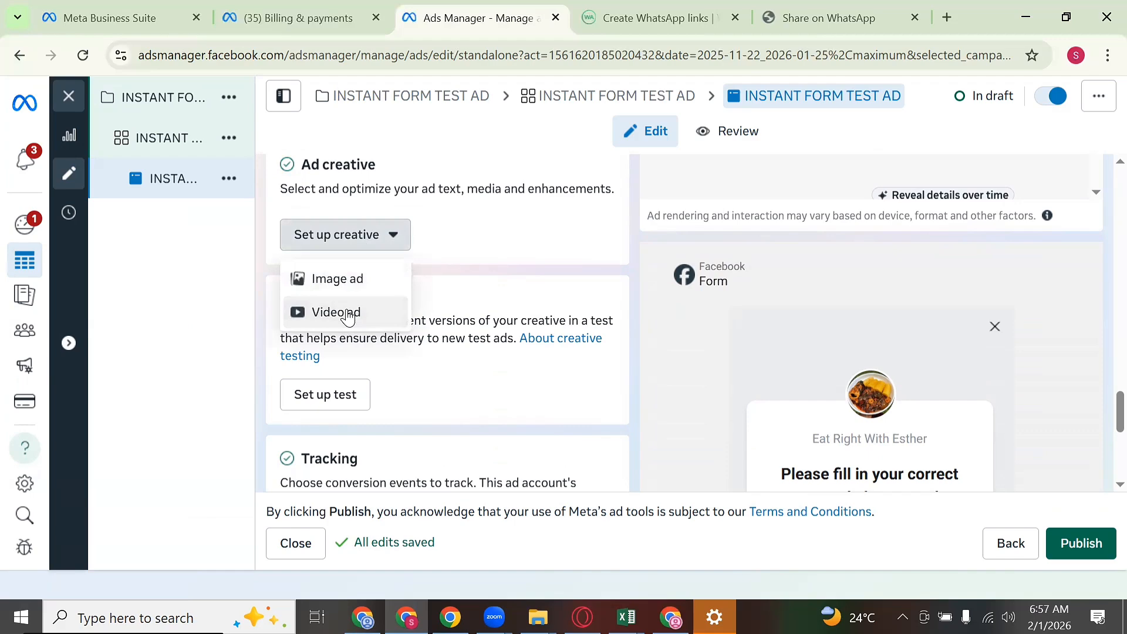
left_click(348, 313)
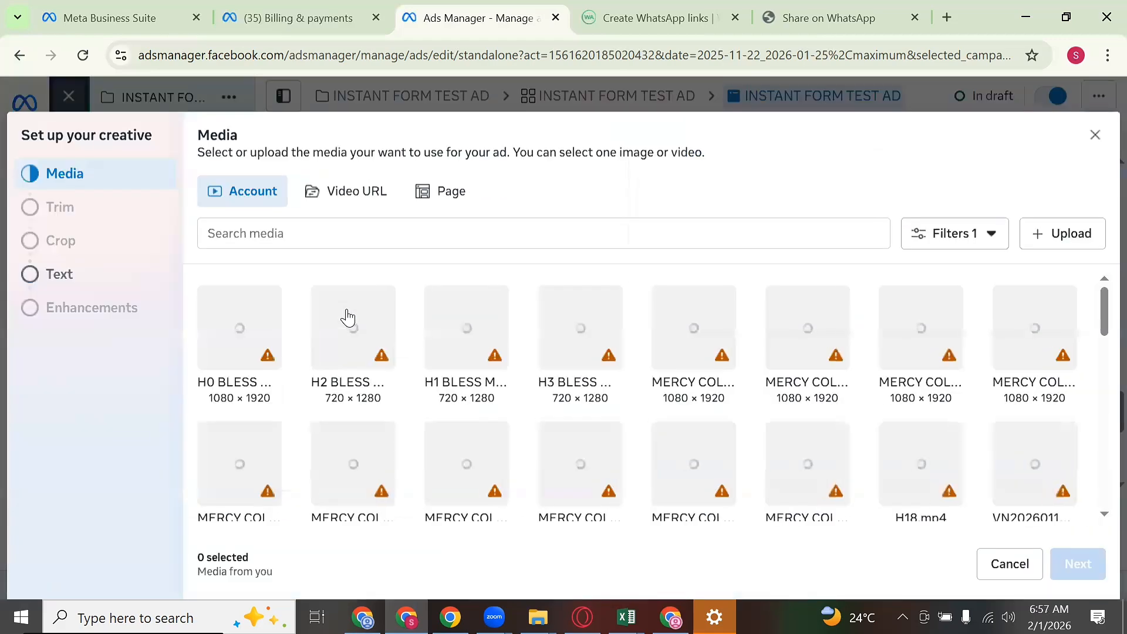
left_click(256, 342)
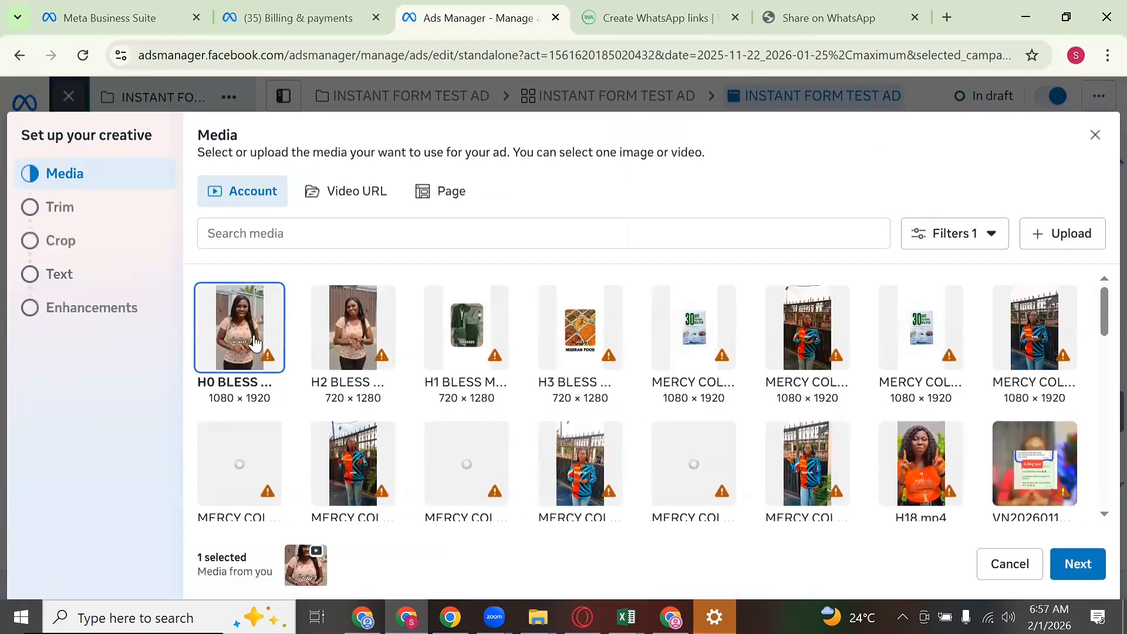
left_click(1071, 568)
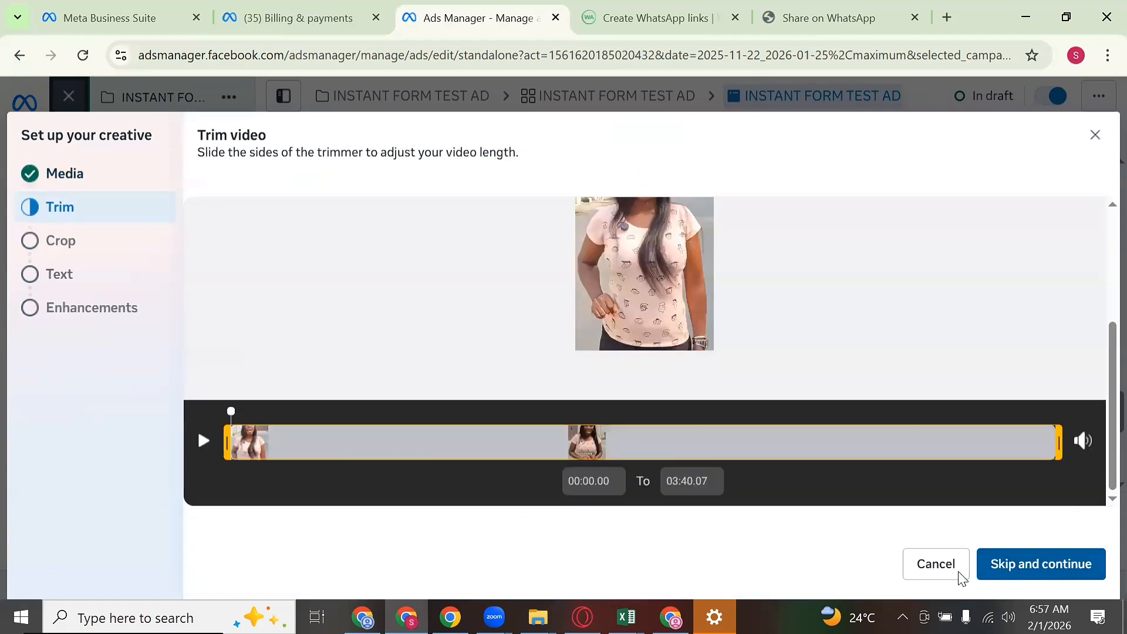
left_click(1005, 566)
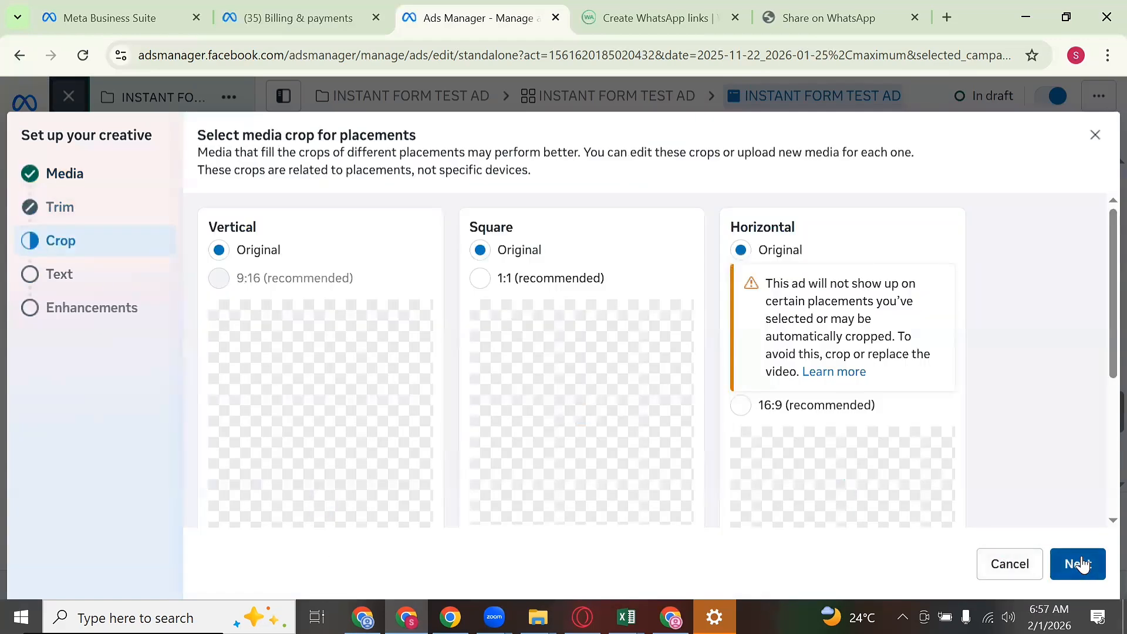
left_click(1077, 563)
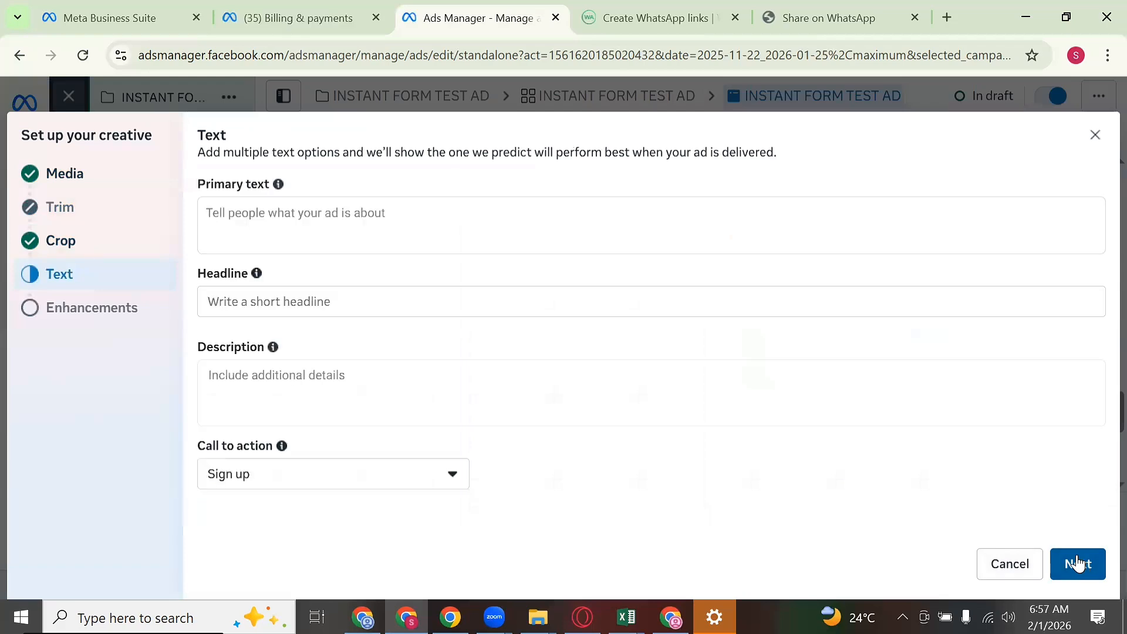
left_click(1076, 563)
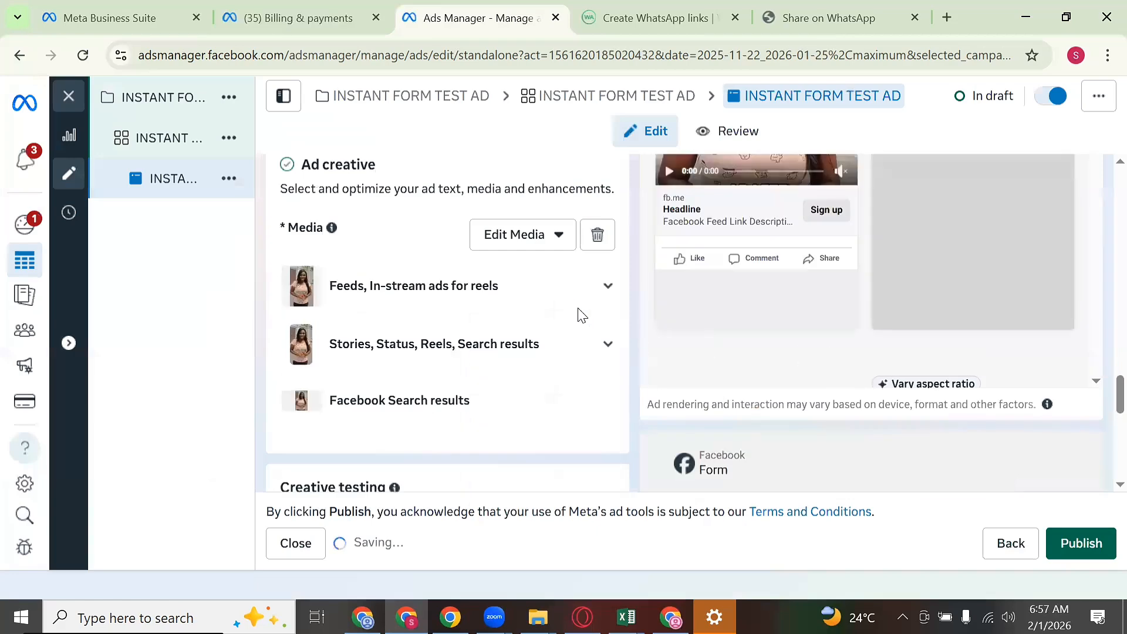
scroll(568, 335, "down", 3)
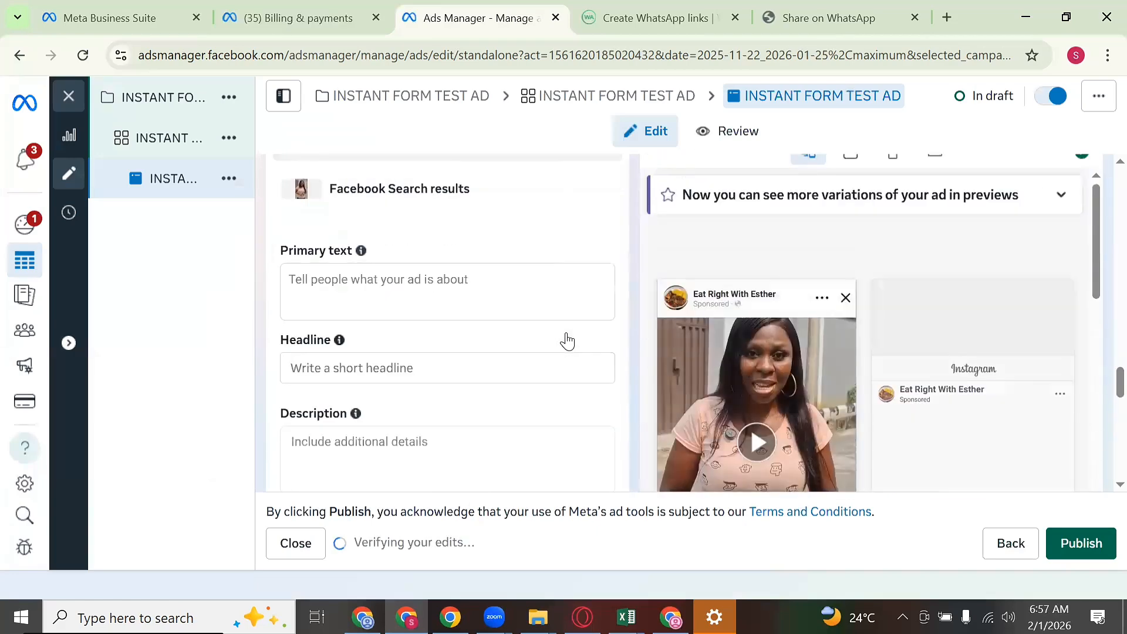
left_click(565, 282)
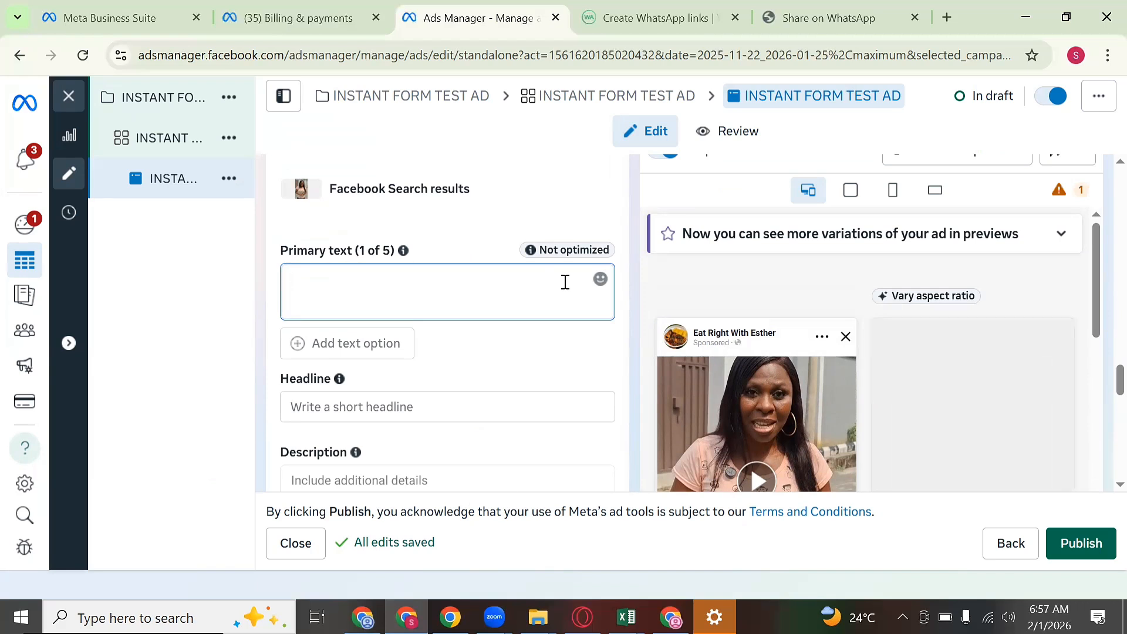
Step: Open the Google Docs home page in a new tab and browse the documents
left_click(450, 616)
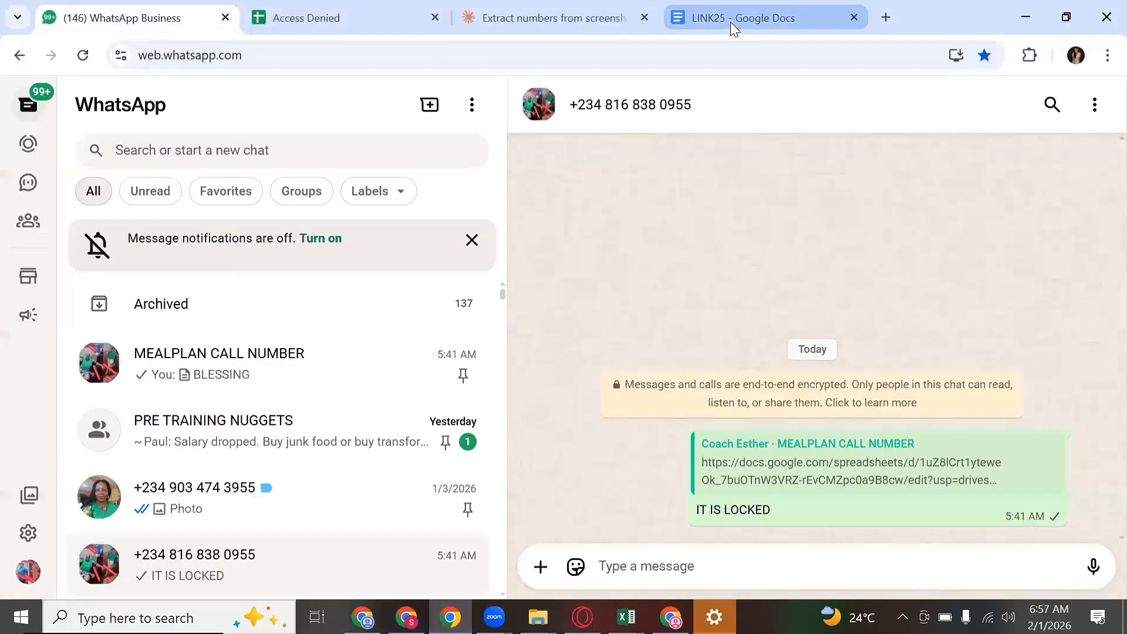
left_click(731, 23)
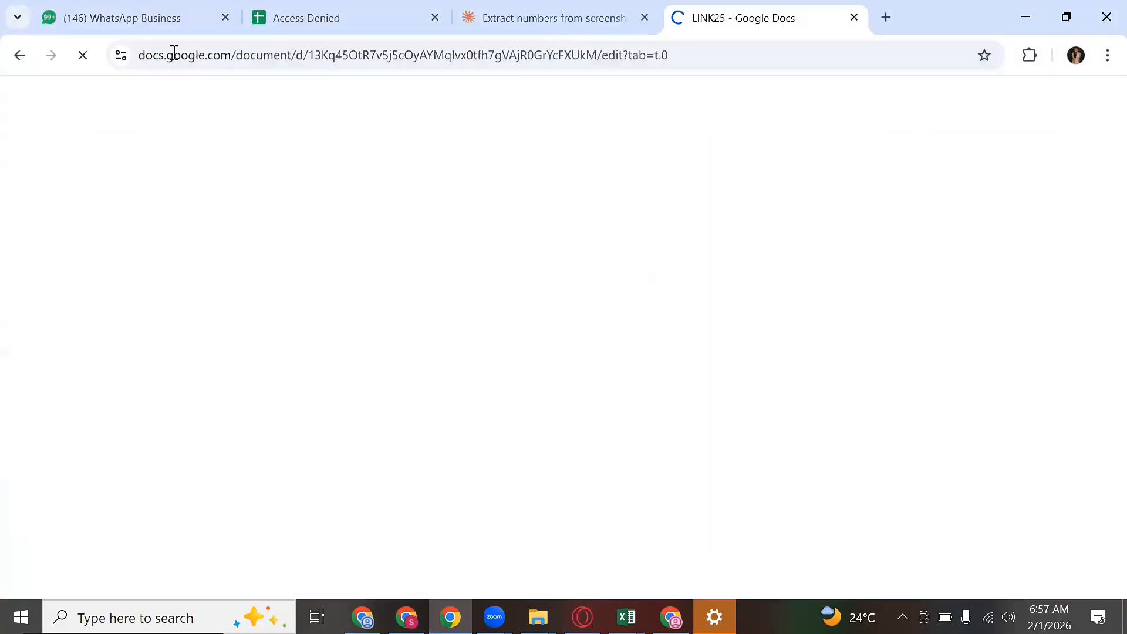
right_click(33, 92)
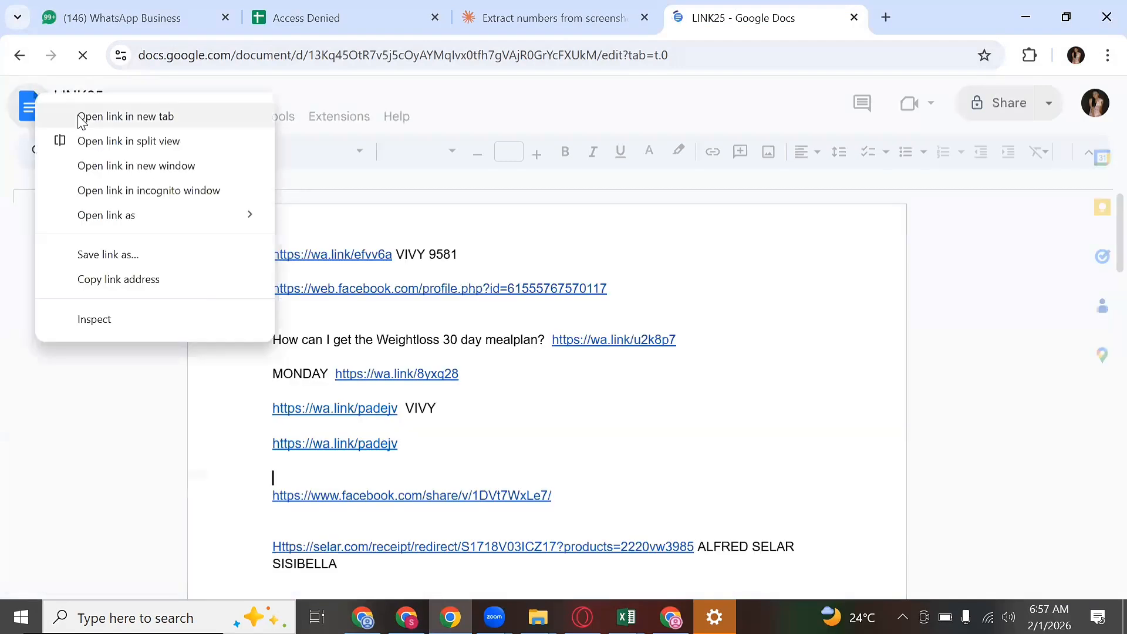
left_click(105, 116)
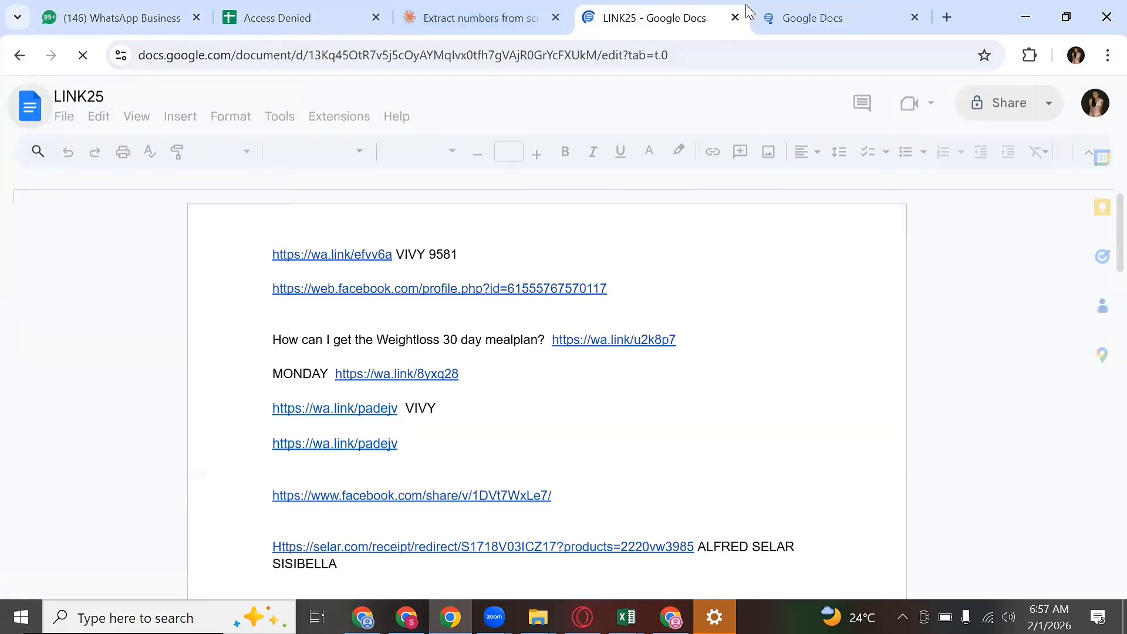
left_click(773, 21)
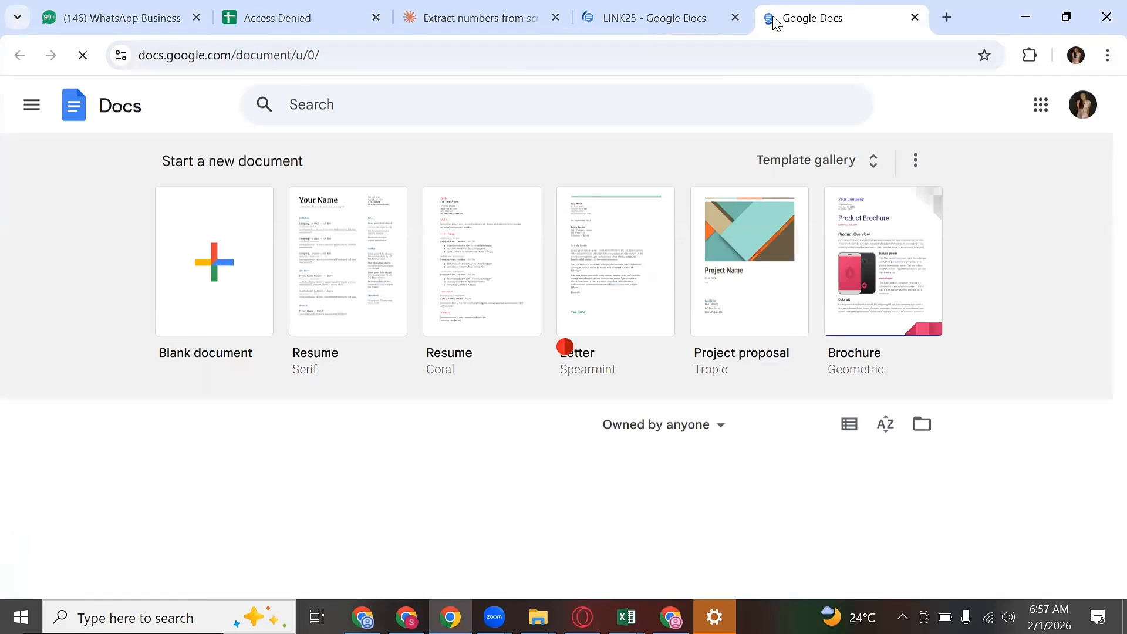
scroll(729, 226, "down", 6)
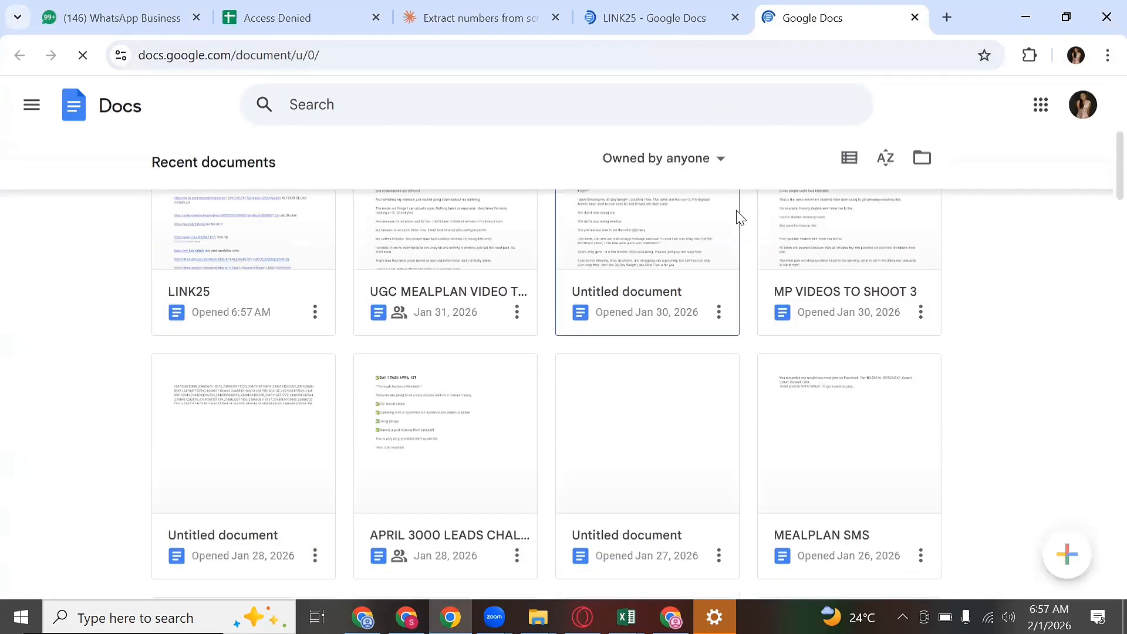
scroll(801, 264, "down", 3)
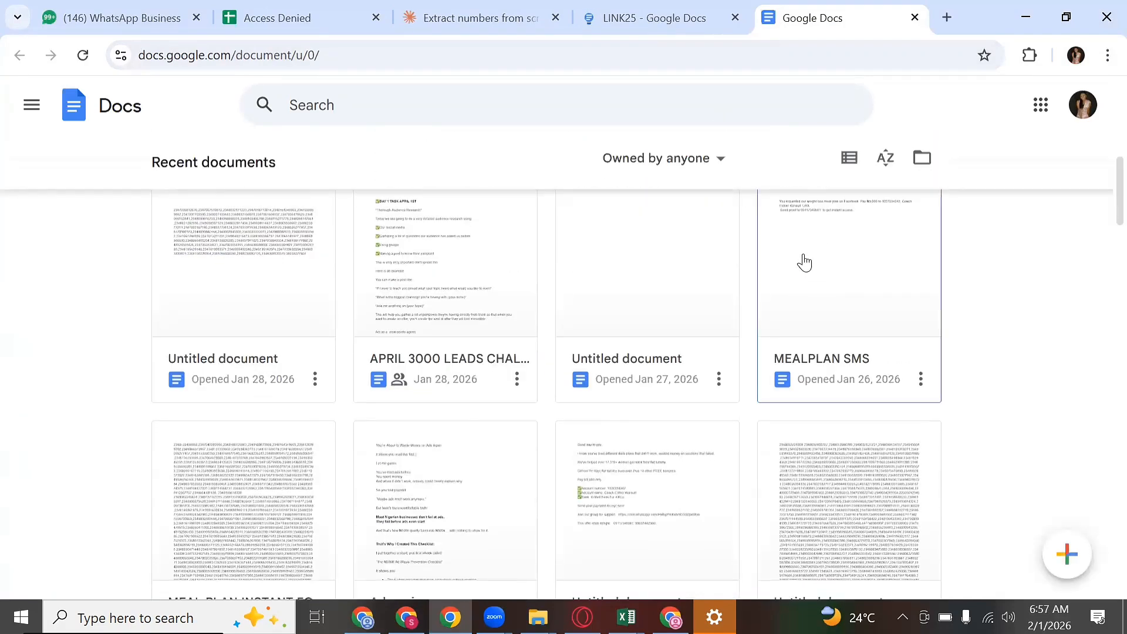
scroll(741, 307, "down", 3)
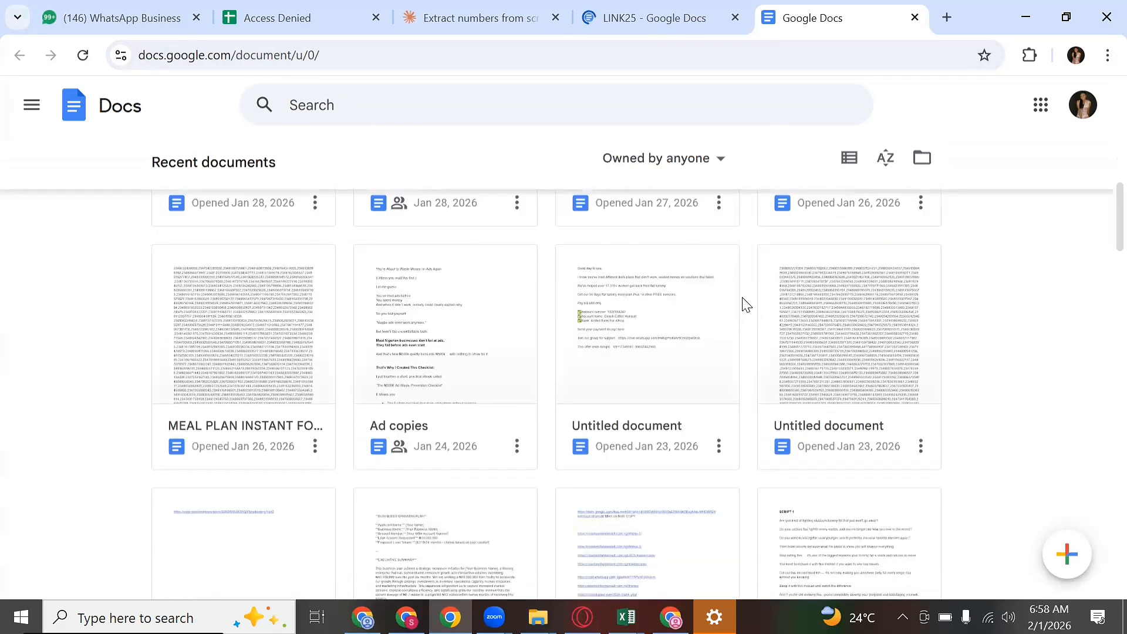
scroll(742, 305, "down", 3)
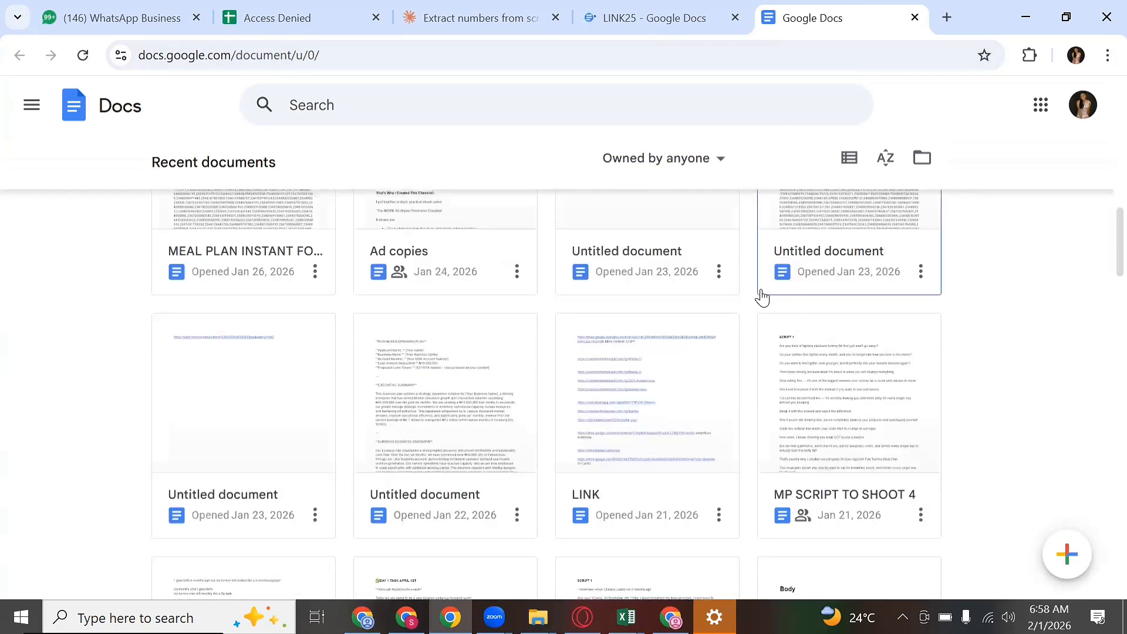
scroll(479, 268, "up", 2)
left_click(511, 276)
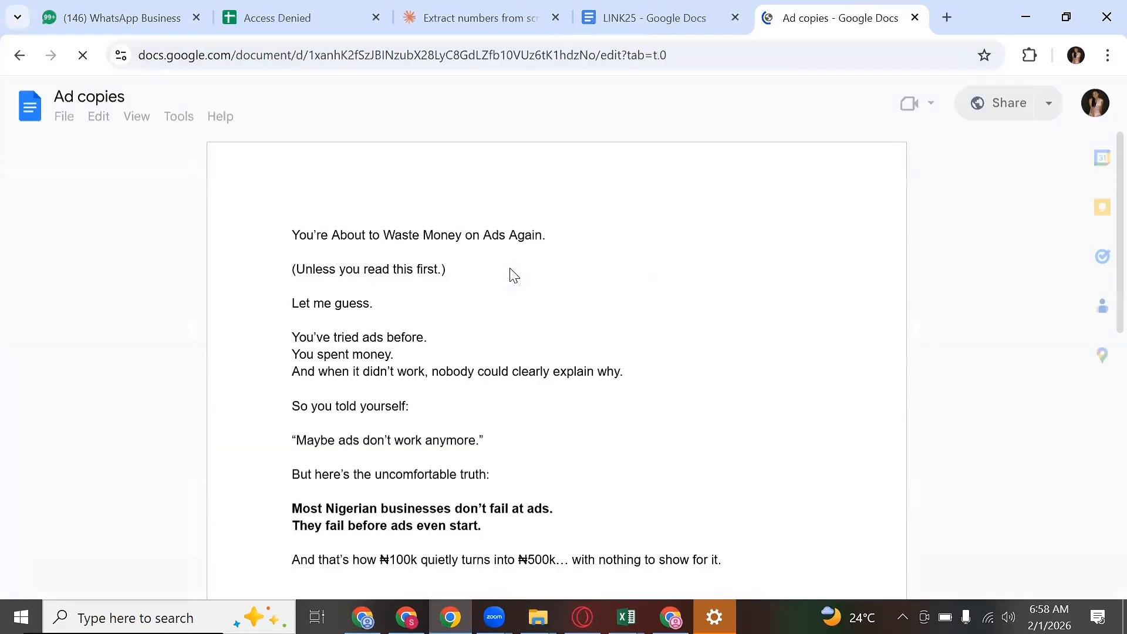
scroll(132, 145, "down", 3)
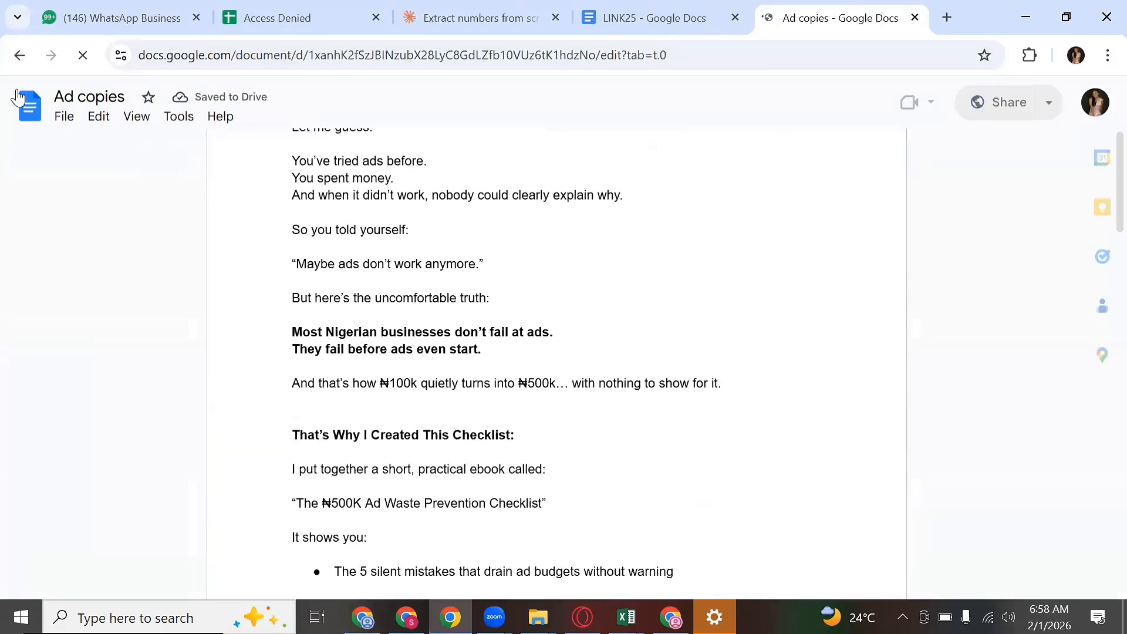
left_click(22, 55)
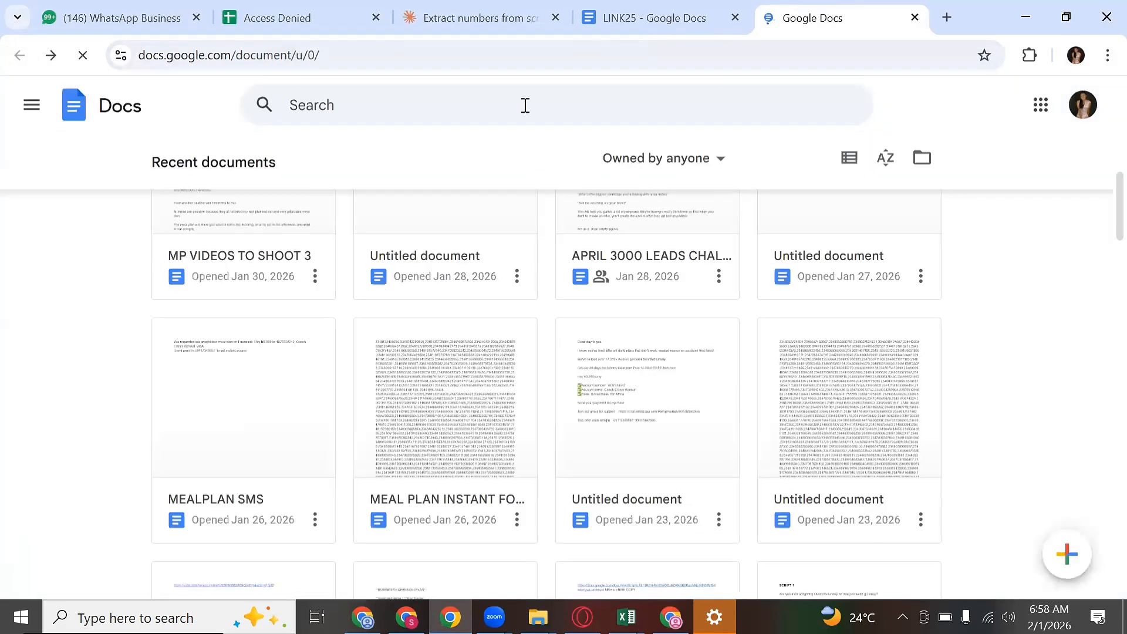
Step: Search 'AD C', open MEALPLAN AD COPY 26, and select the ad copy through the PS note
left_click(525, 105)
type("AD")
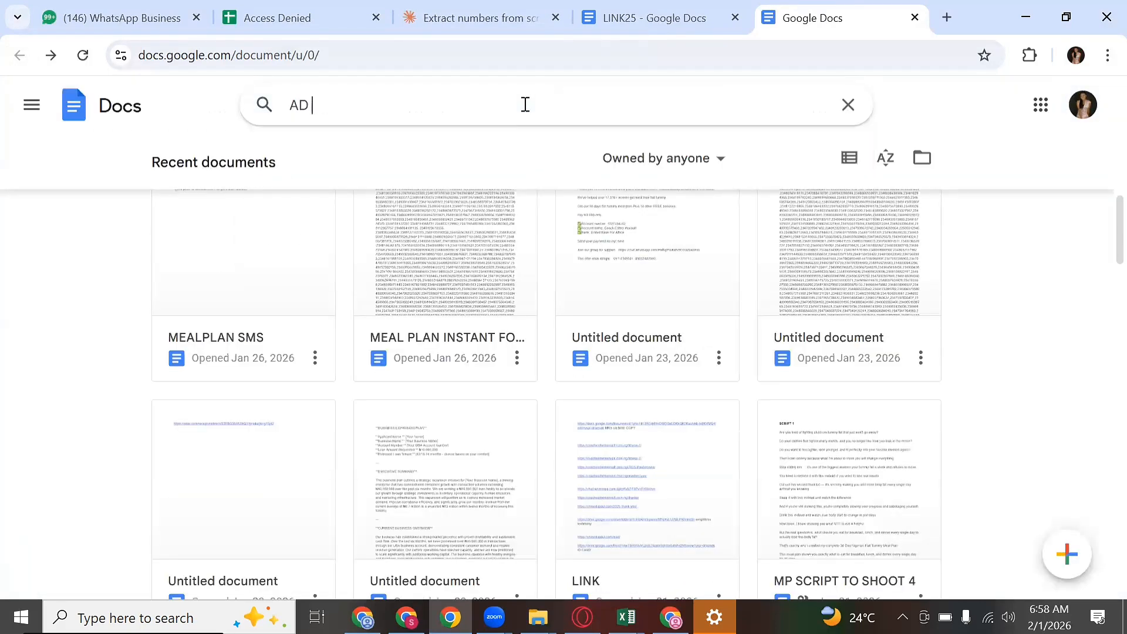
type(" CO")
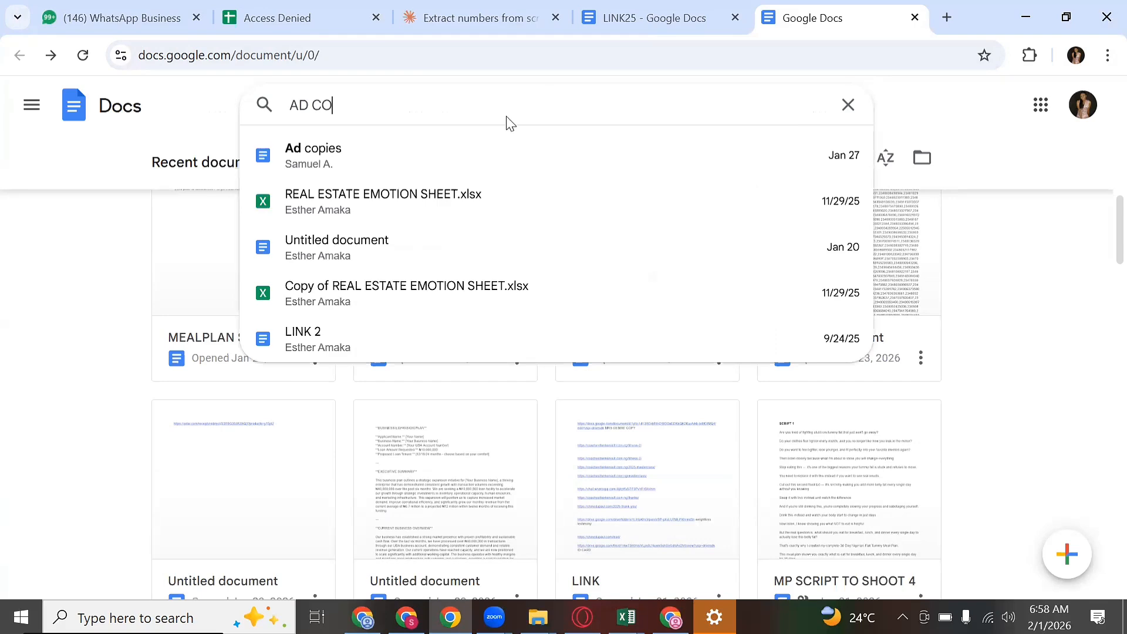
left_click(436, 186)
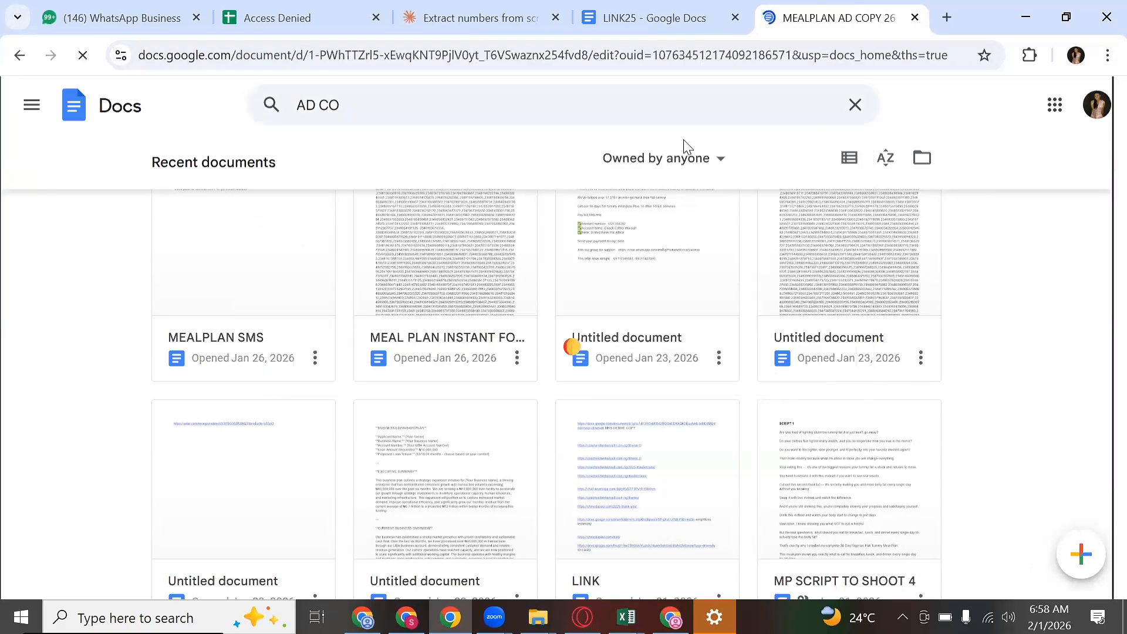
scroll(473, 254, "down", 2)
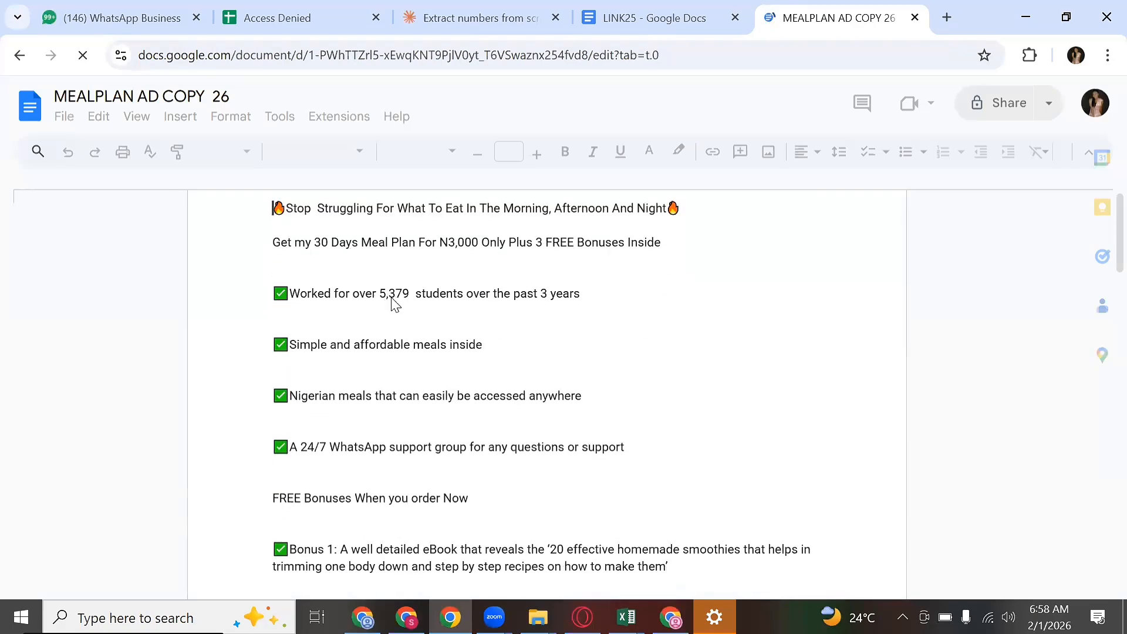
scroll(462, 385, "down", 10)
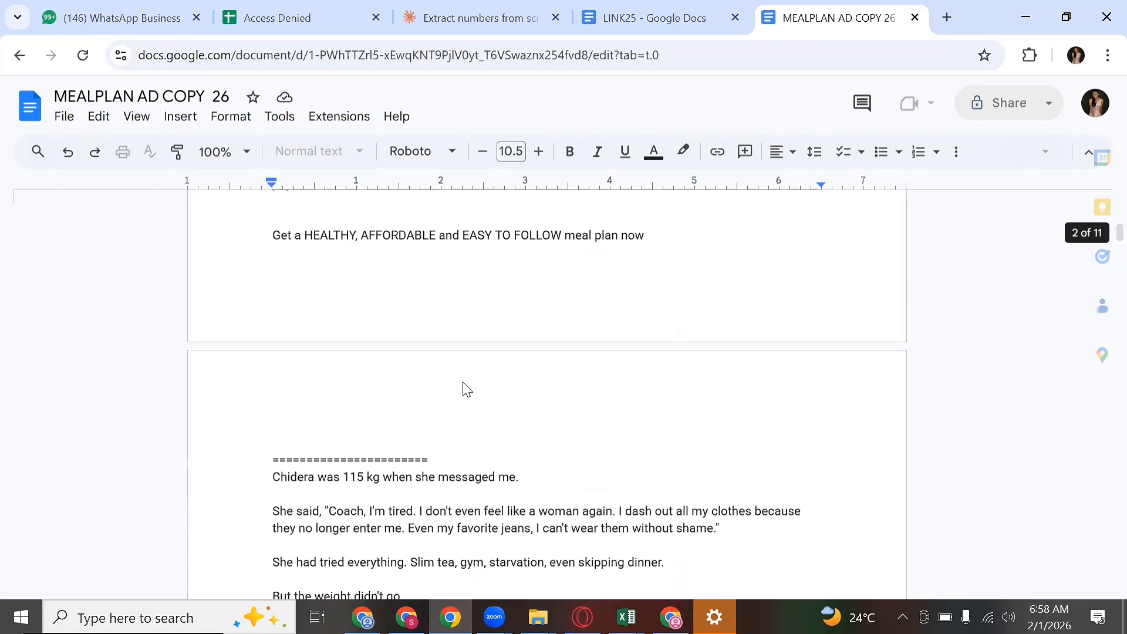
scroll(467, 389, "down", 2)
scroll(468, 366, "up", 7)
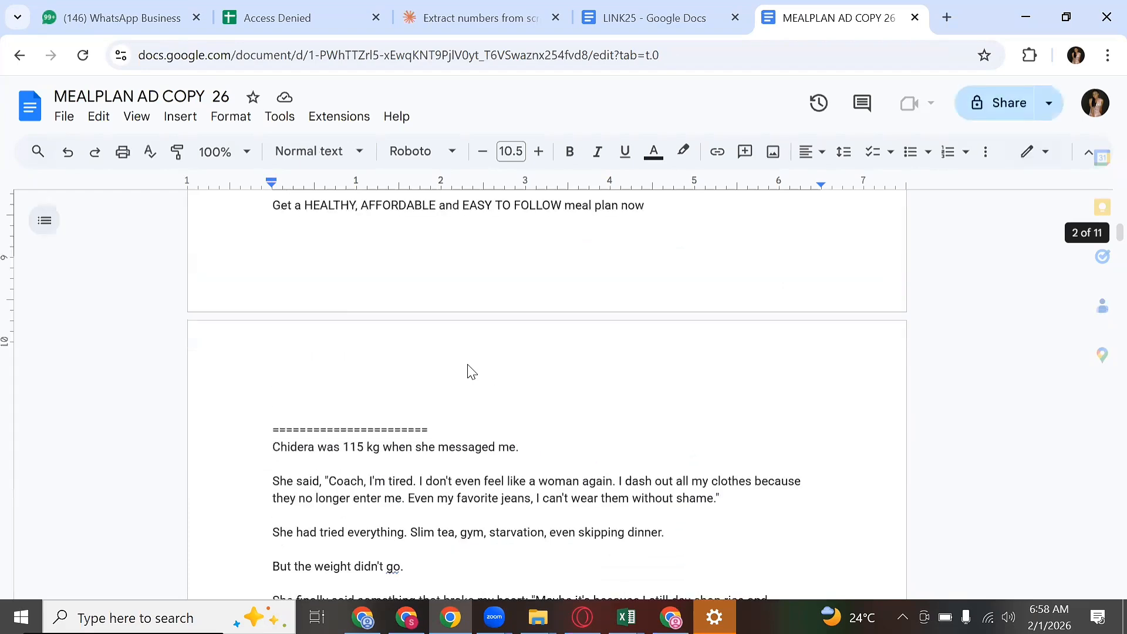
scroll(488, 389, "down", 4)
scroll(496, 399, "down", 3)
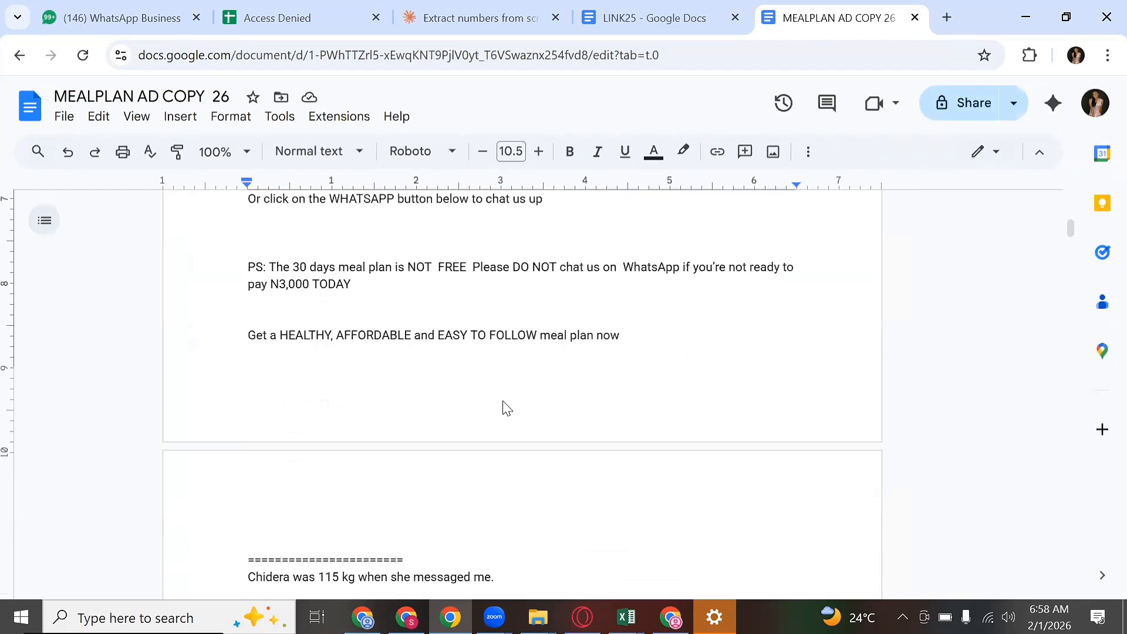
scroll(569, 371, "up", 4)
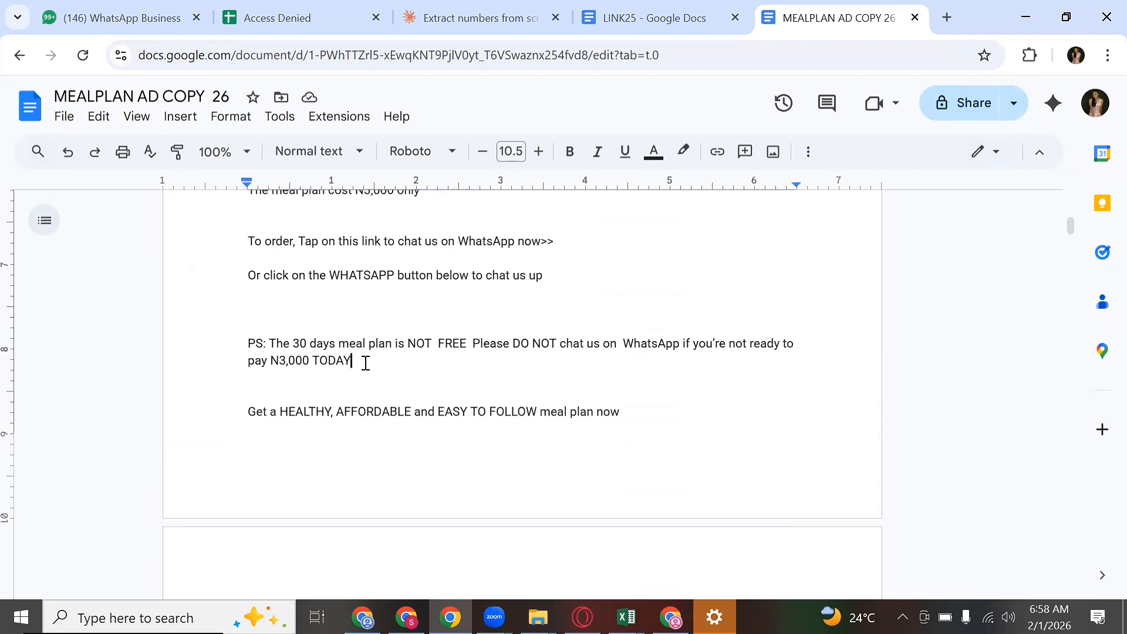
left_click_drag(365, 363, 253, 186)
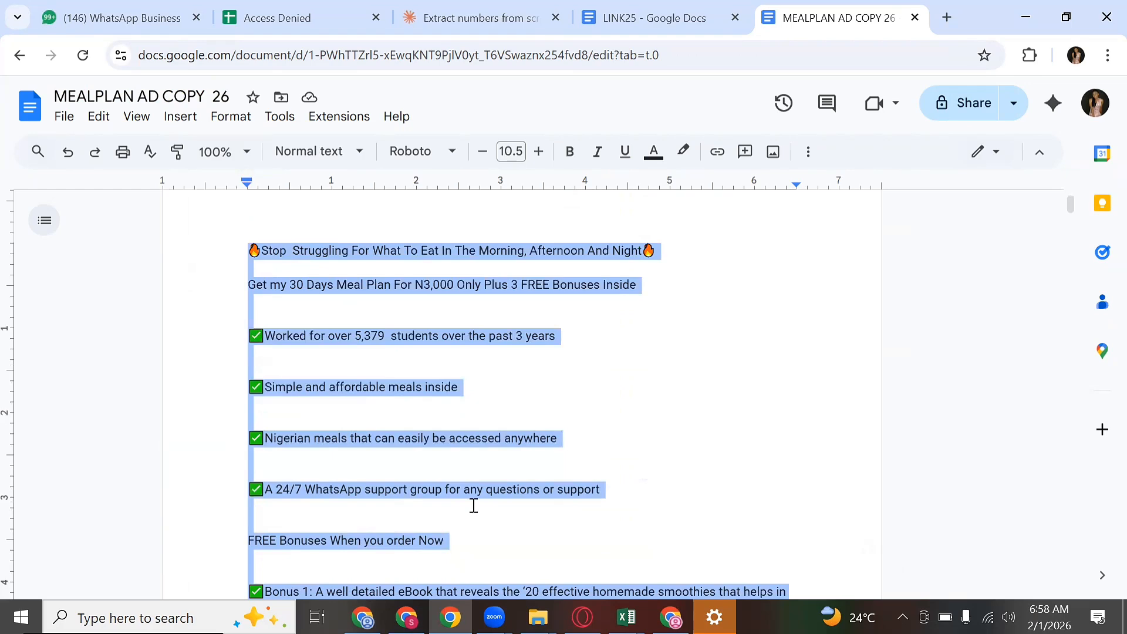
key("alt+Tab")
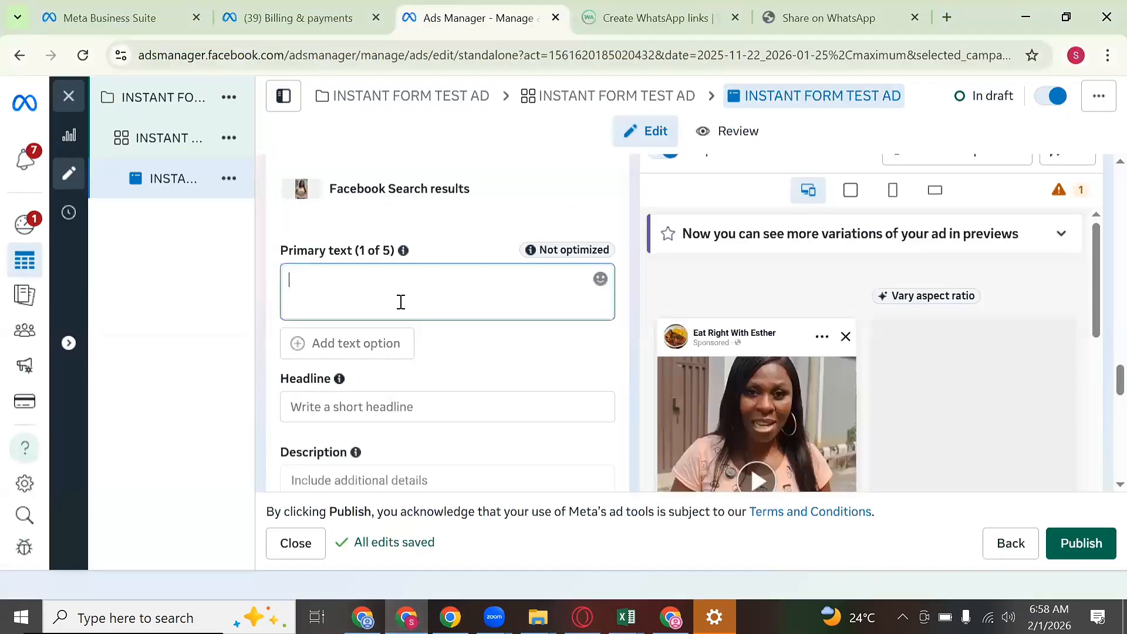
Step: Paste the meal plan copy as primary text and delete the blank lines before 'PS:'
key("ctrl+v")
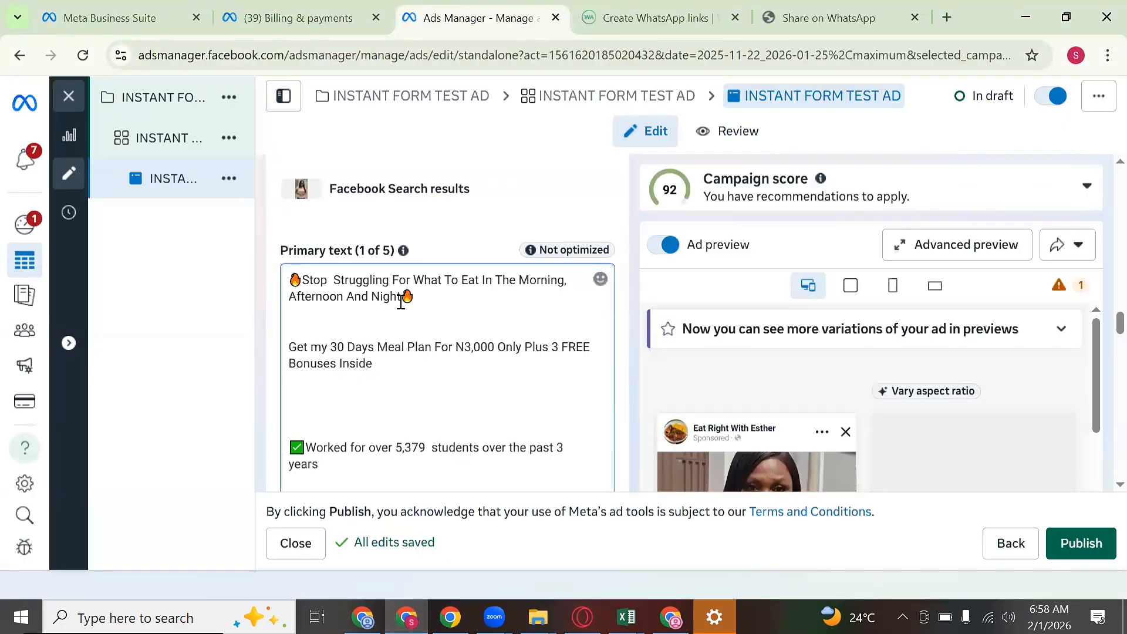
scroll(494, 300, "down", 10)
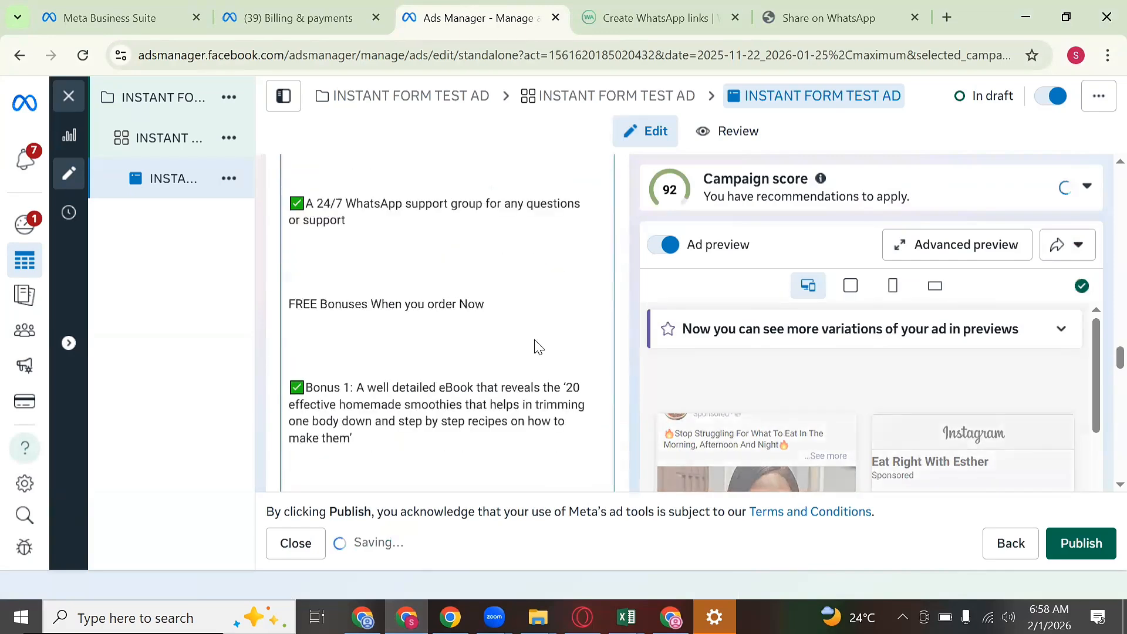
scroll(538, 343, "down", 10)
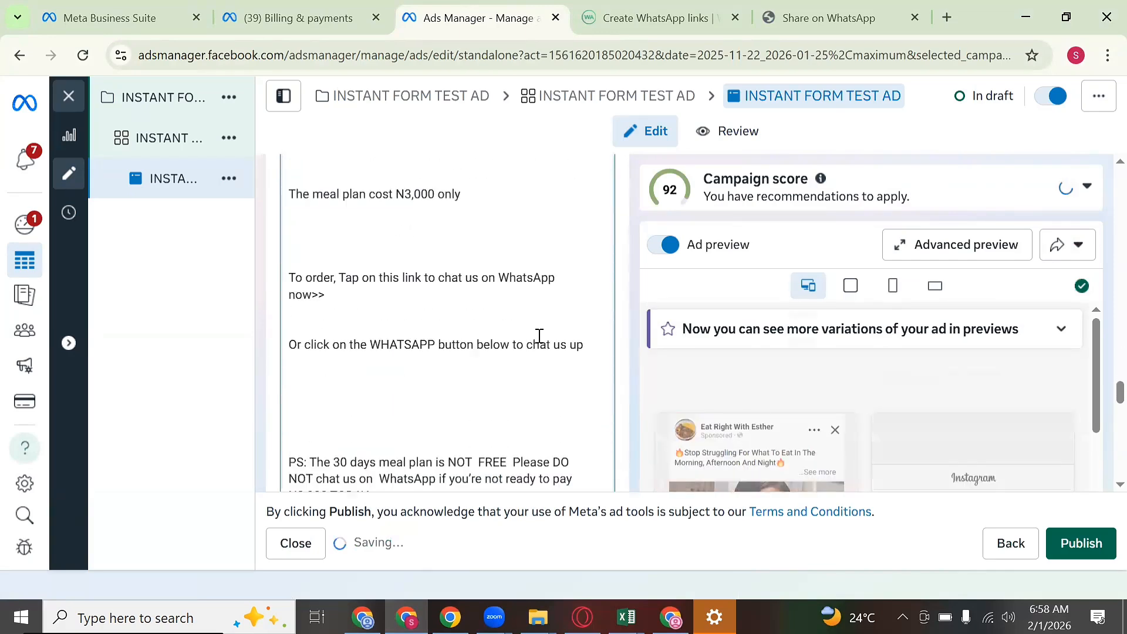
scroll(538, 336, "down", 1)
left_click(369, 263)
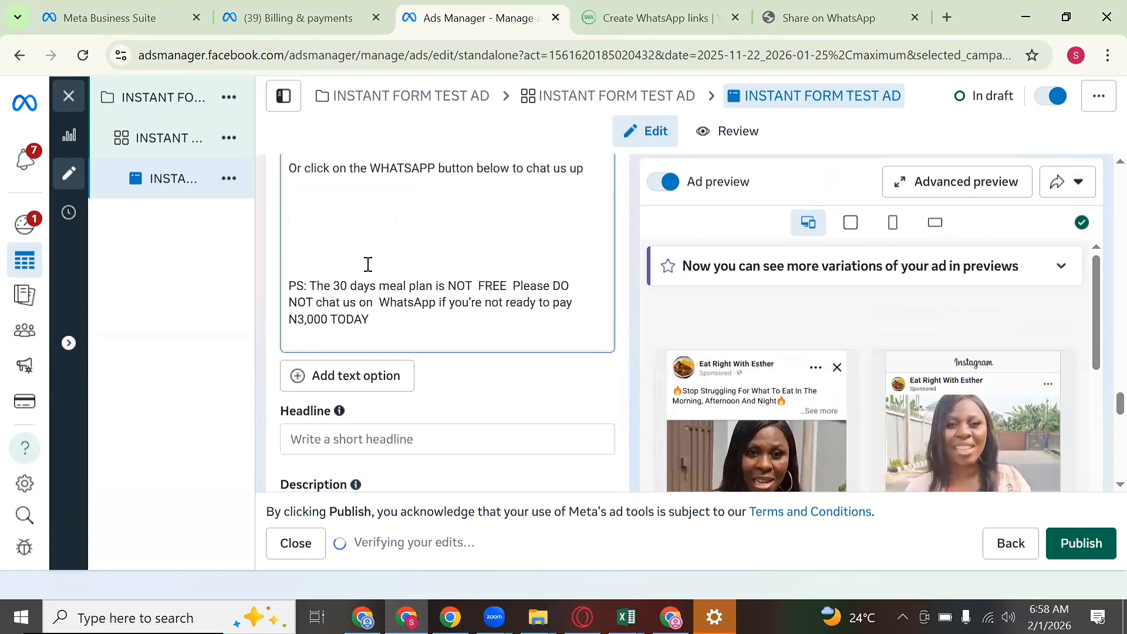
key("BackSpace")
key("BackSpace")
key("BackSpace")
key("BackSpace")
key("BackSpace")
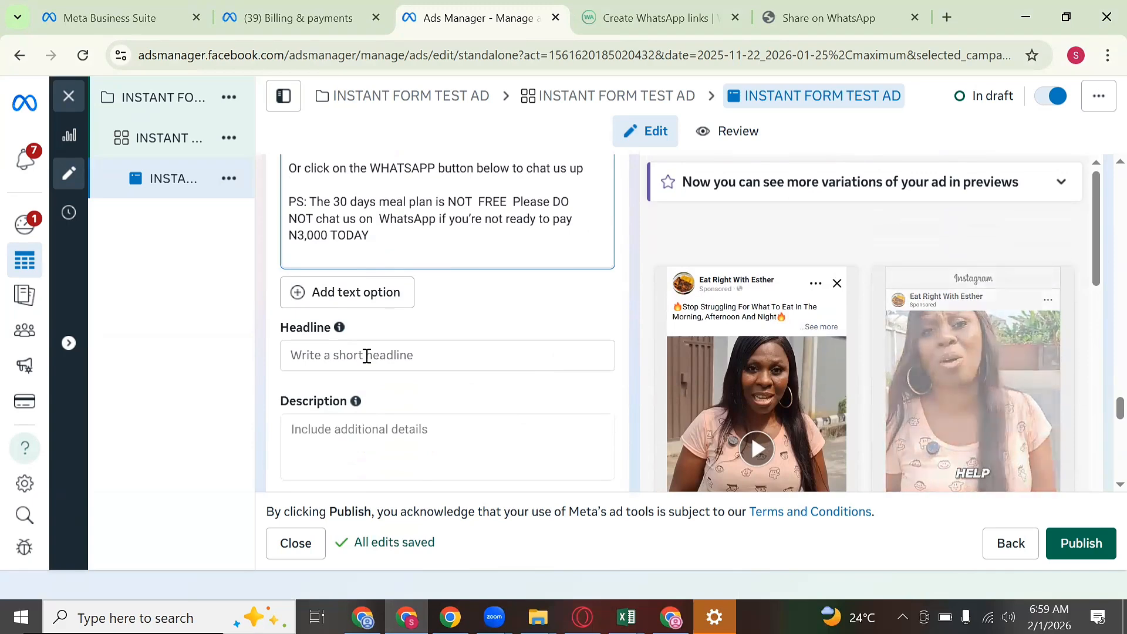
left_click(366, 355)
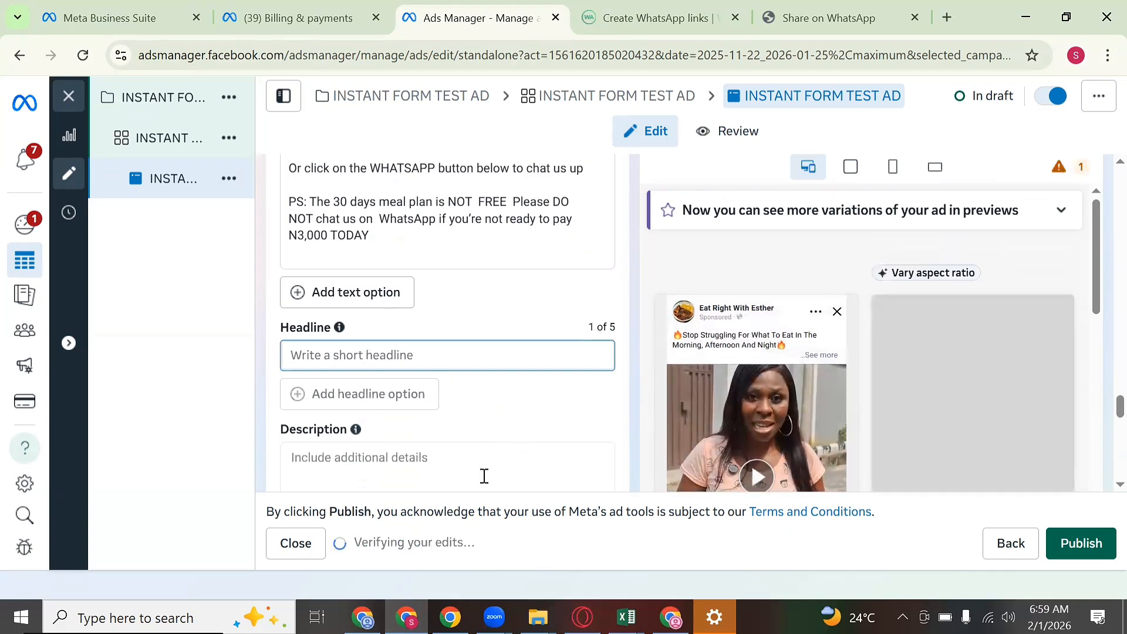
Step: Select the line 'Get a HEALTHY, AFFORDABLE and EASY TO FOLLOW meal plan now' in the document
left_click(442, 610)
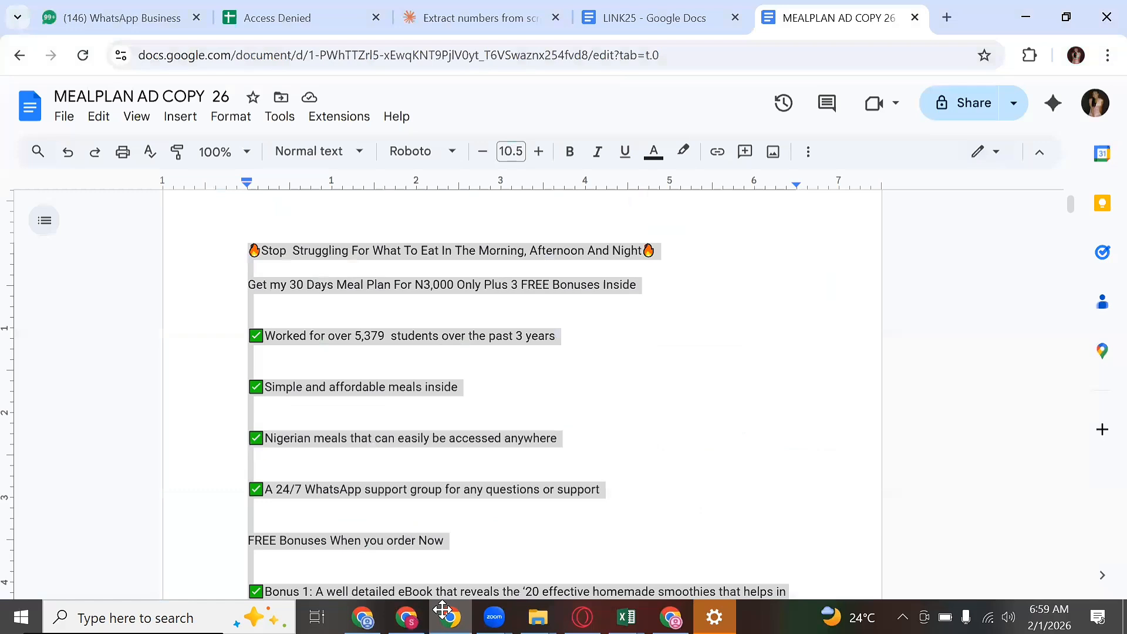
scroll(449, 410, "down", 6)
left_click(341, 441)
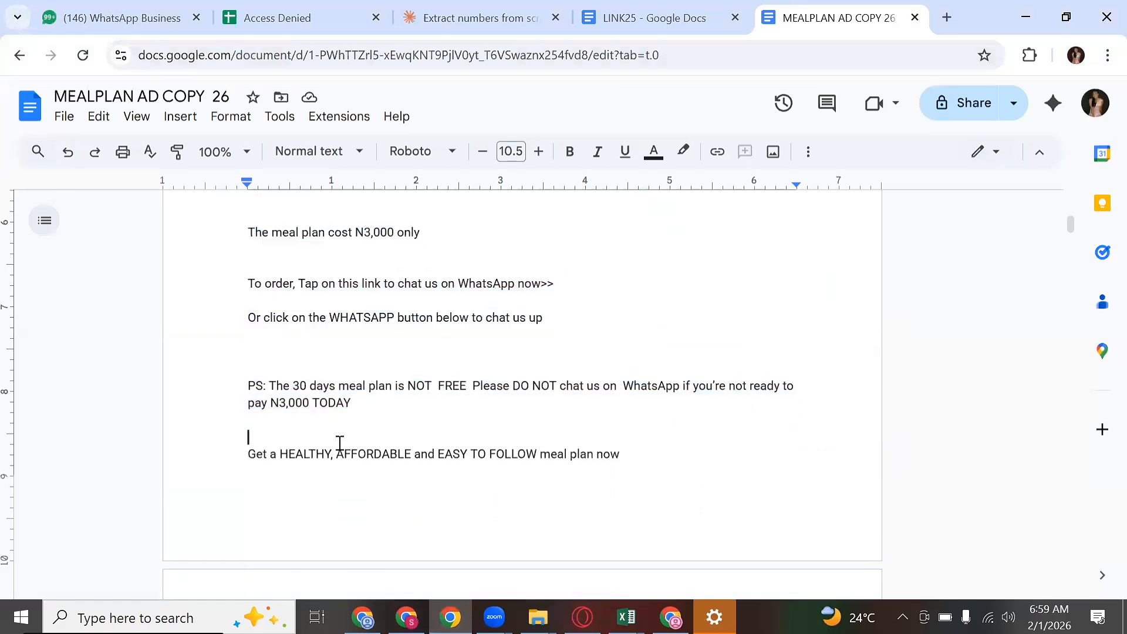
double_click(340, 454)
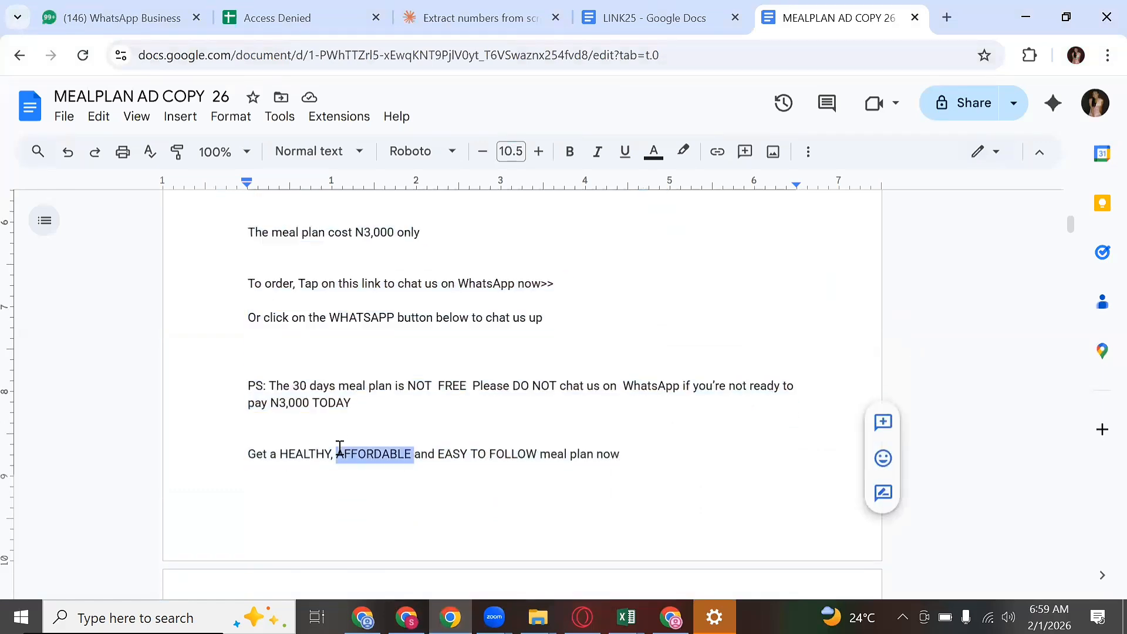
left_click(340, 447)
key("ctrl+c")
right_click(339, 440)
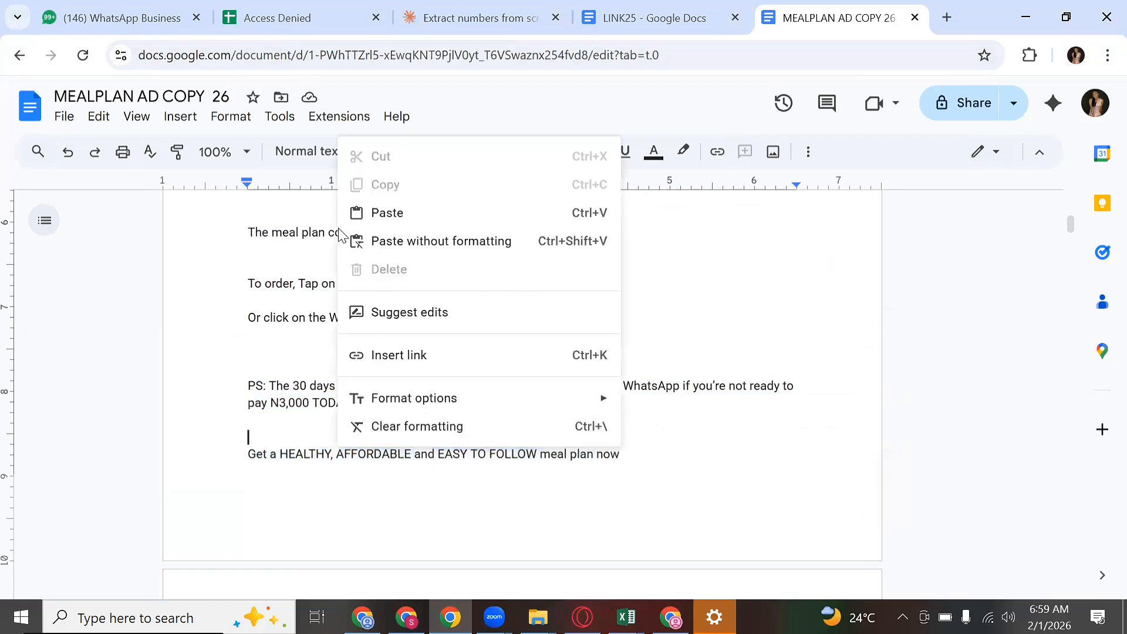
left_click(327, 452)
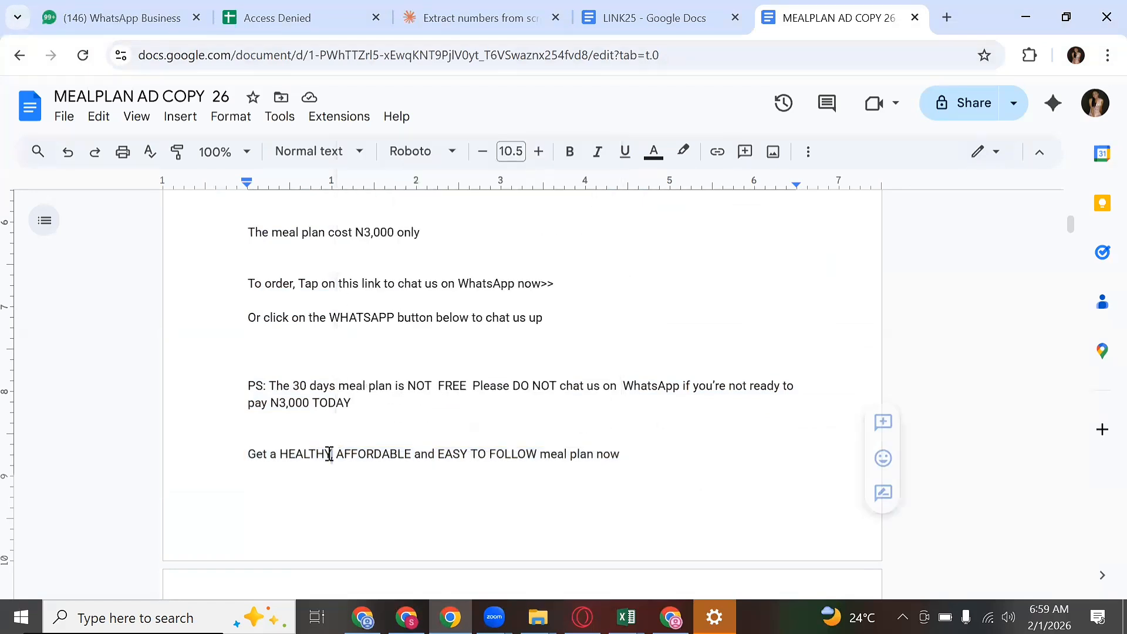
triple_click(332, 453)
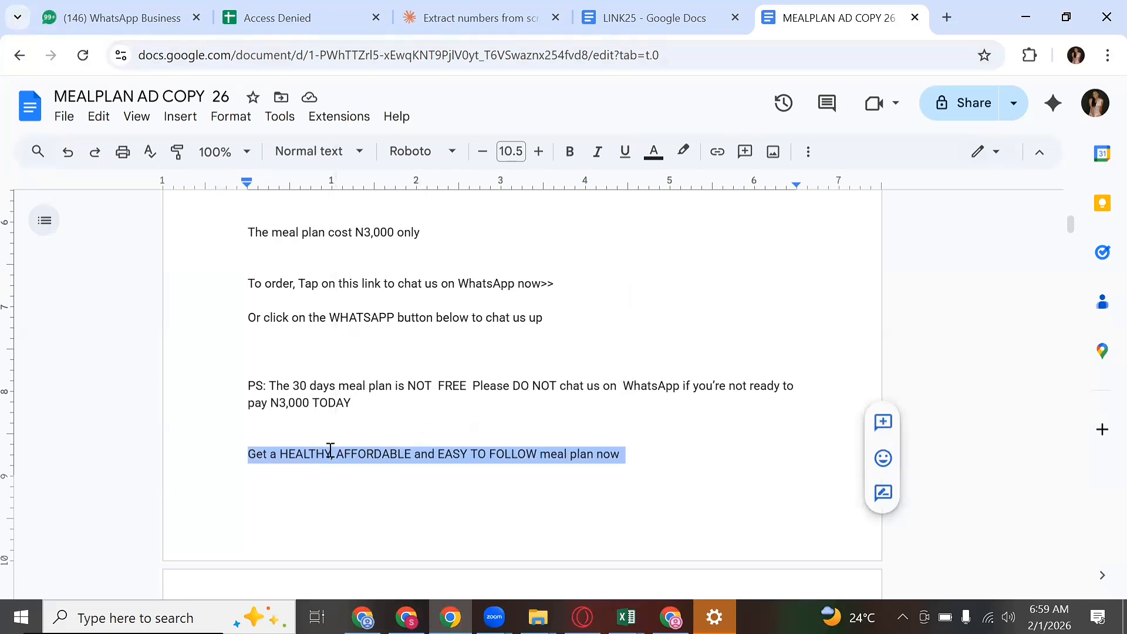
key("alt+Tab")
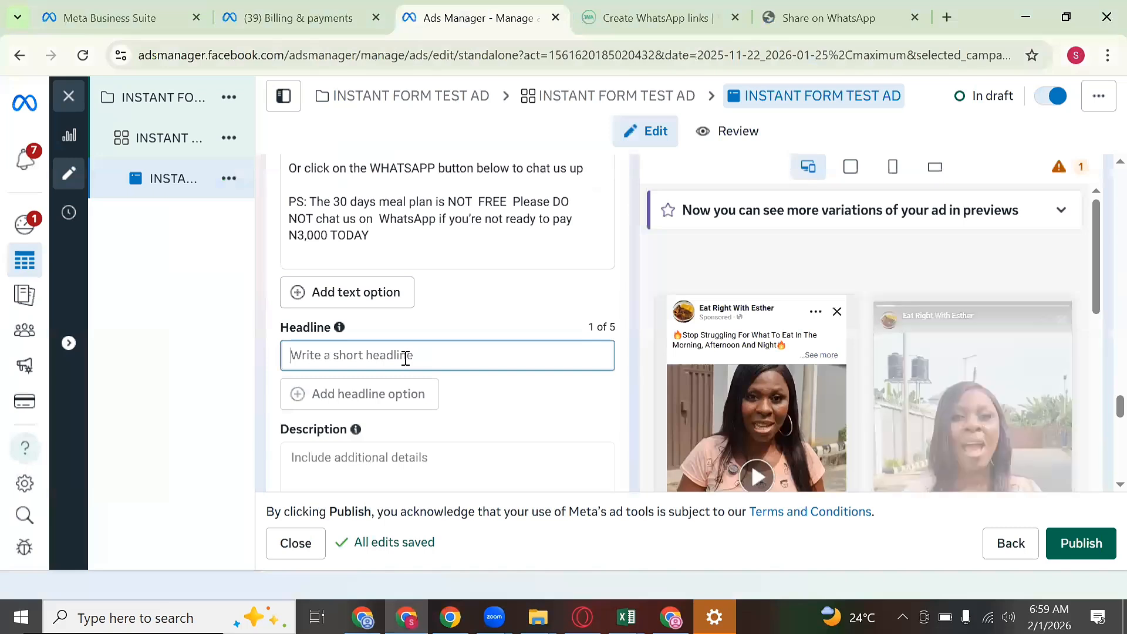
Step: Paste 'Get a HEALTHY, AFFORDABLE and EASY TO FOLLOW meal plan now' as the ad headline
key("ctrl+v")
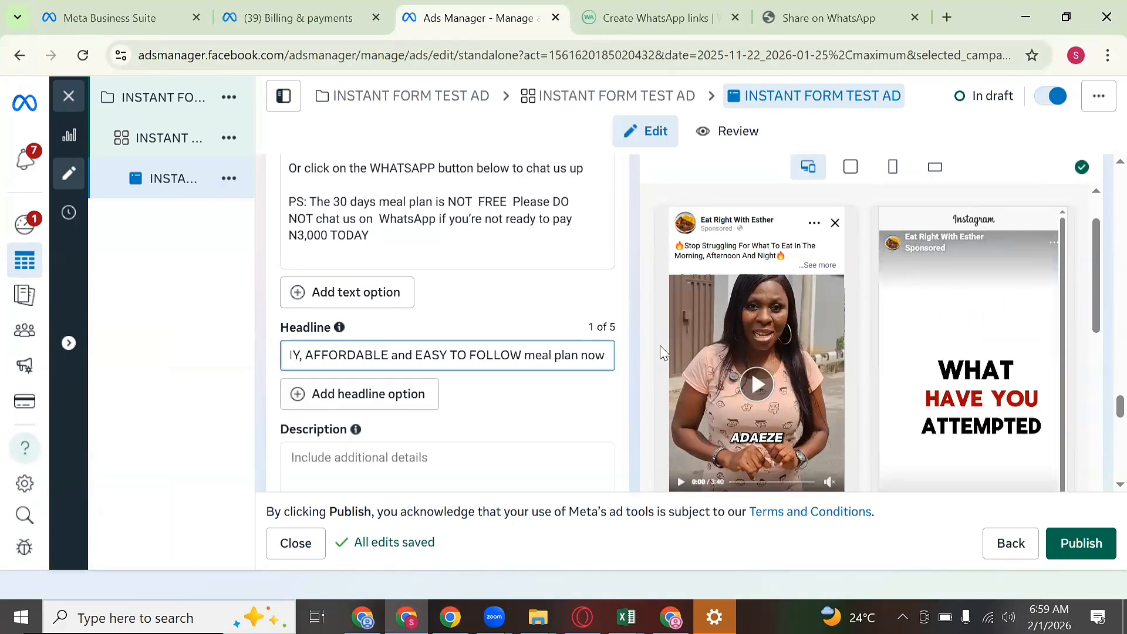
scroll(659, 352, "up", 8)
scroll(616, 352, "up", 5)
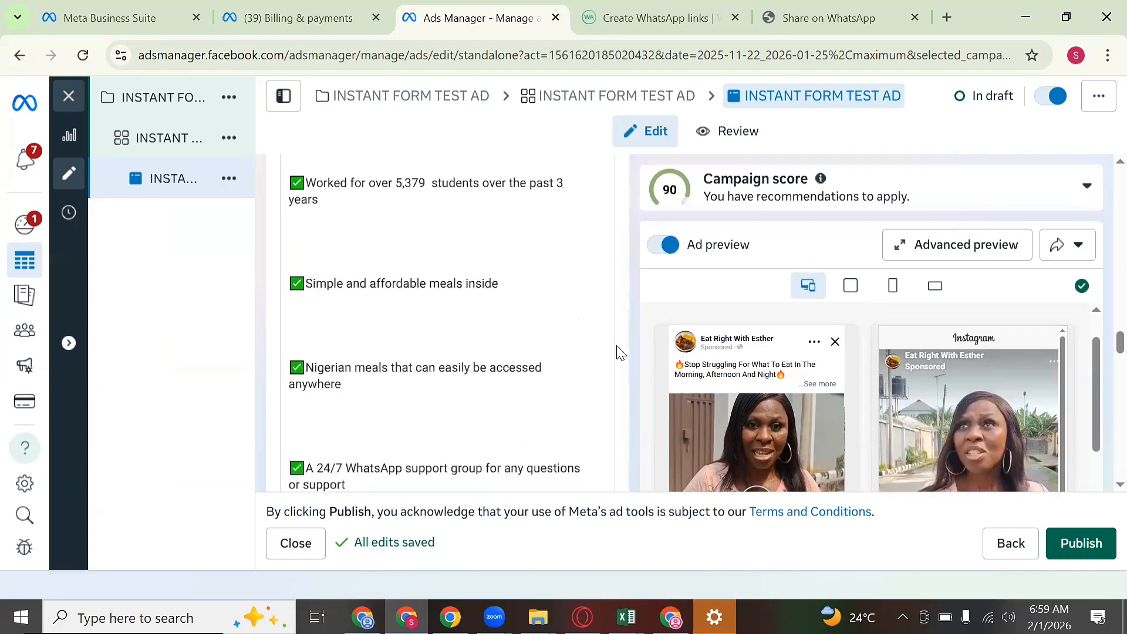
scroll(616, 352, "down", 3)
scroll(622, 349, "up", 6)
scroll(633, 337, "up", 5)
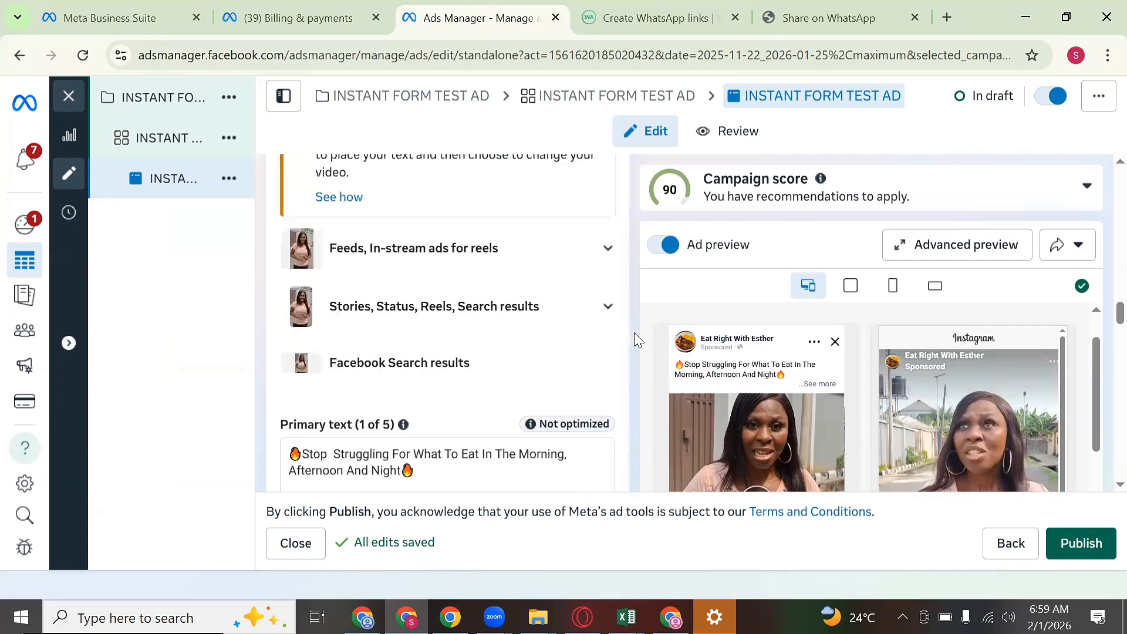
scroll(557, 302, "up", 3)
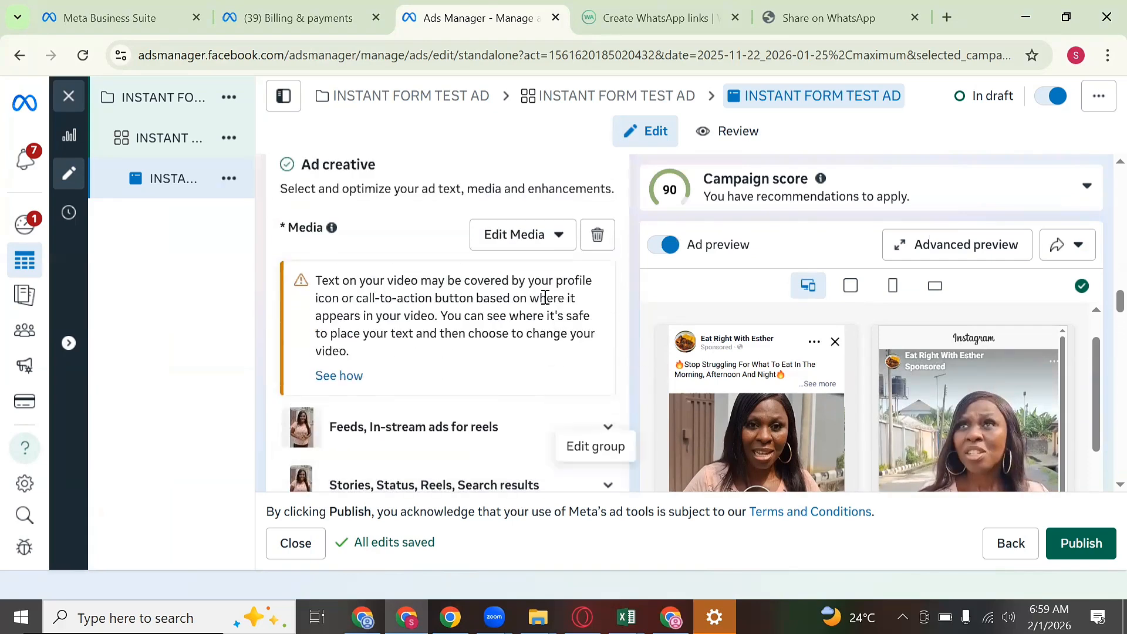
Step: In the ad's video editor, set a manual thumbnail using the spaghetti photo from the account images
left_click(534, 247)
left_click(516, 284)
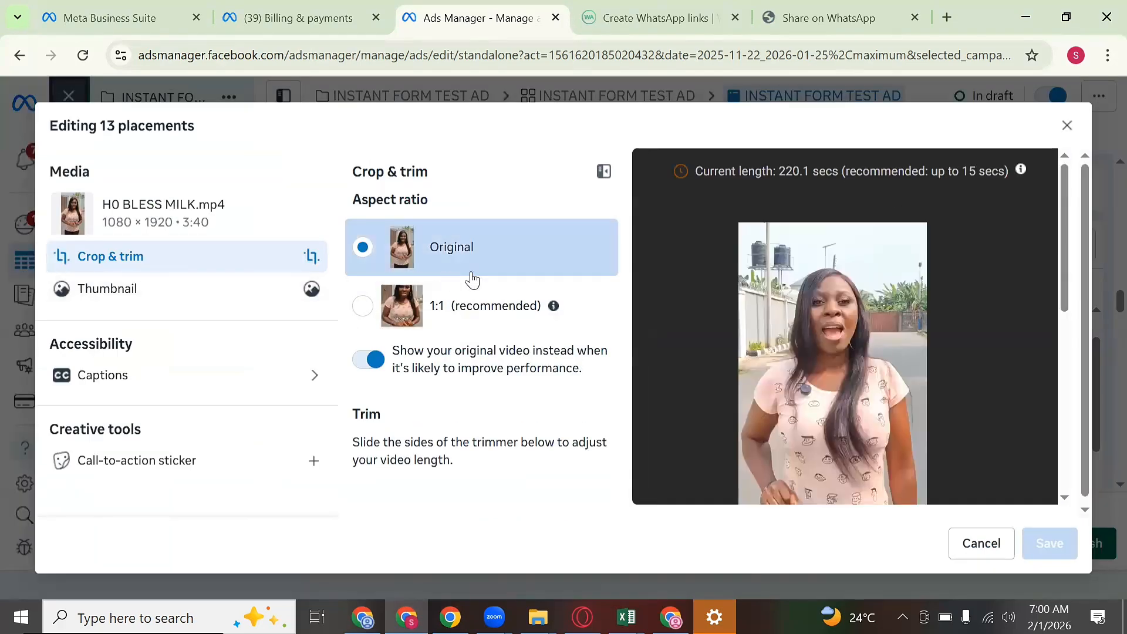
left_click(272, 306)
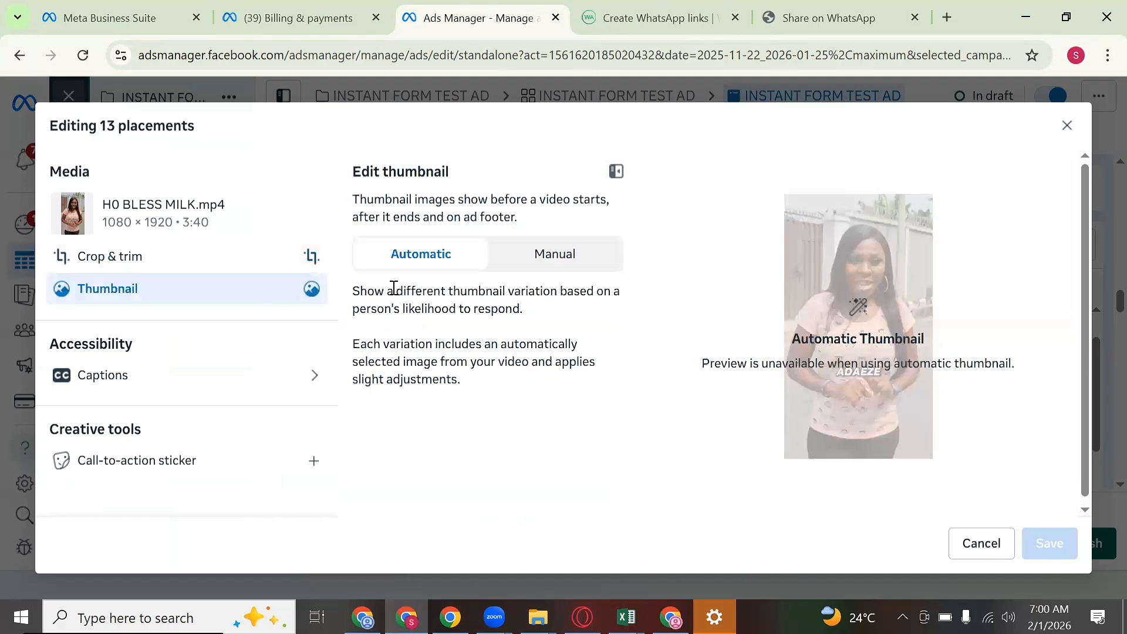
left_click(549, 257)
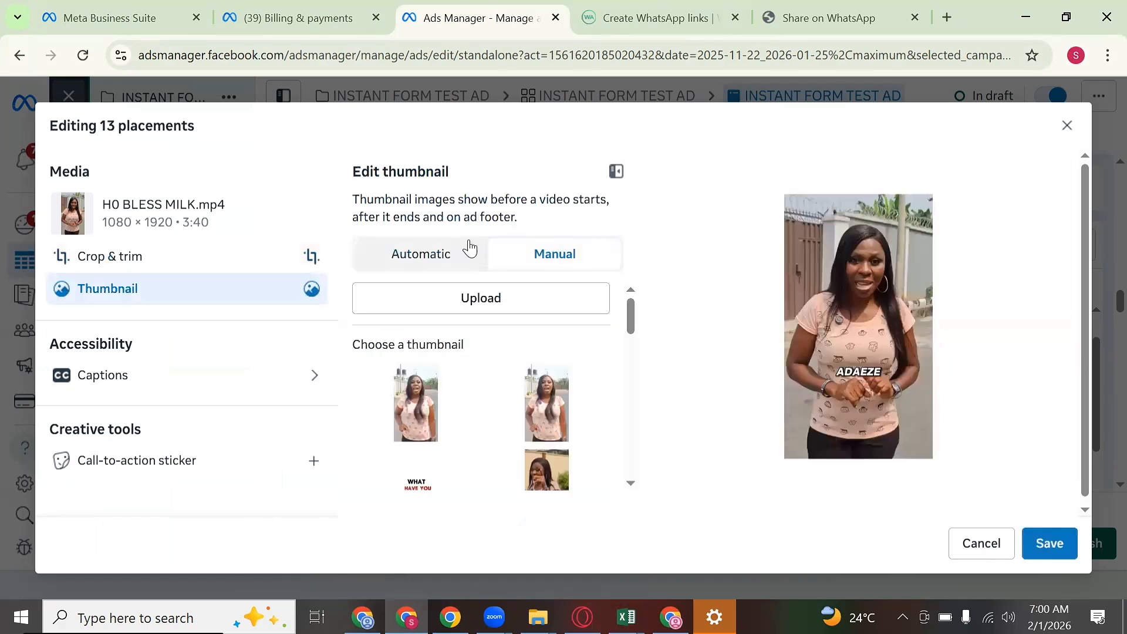
scroll(544, 381, "down", 5)
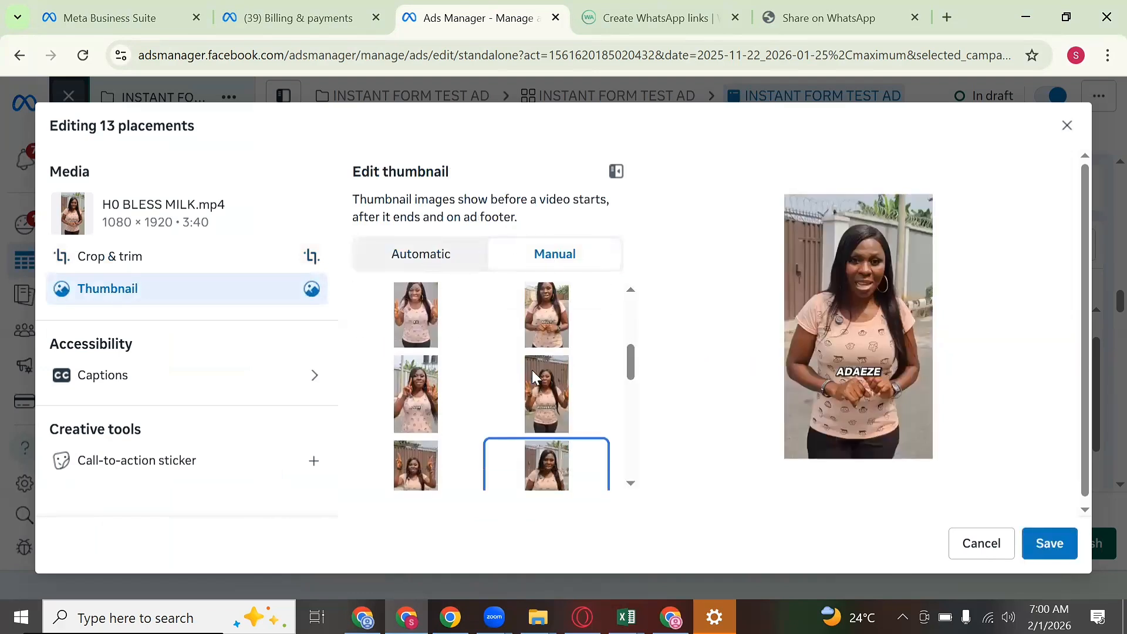
scroll(562, 381, "up", 1)
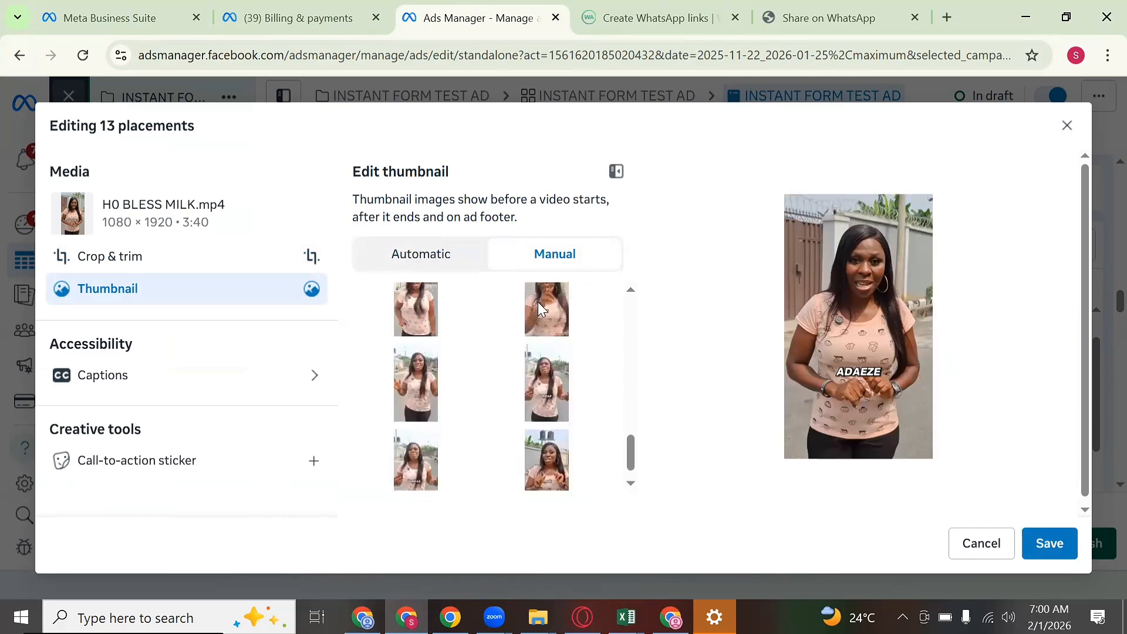
scroll(561, 309, "up", 5)
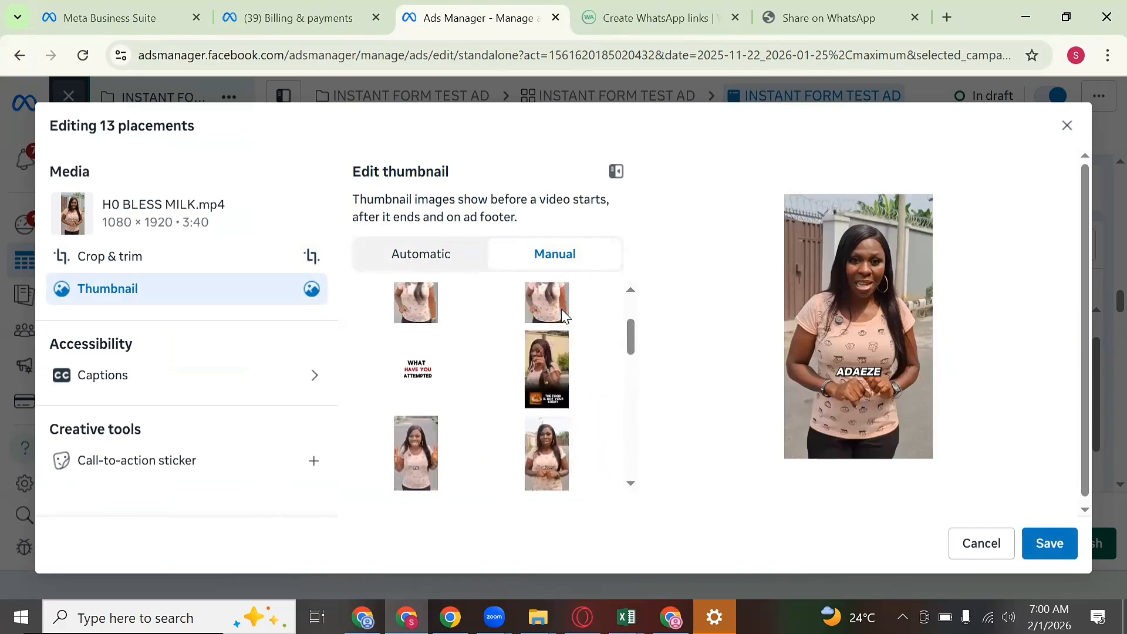
left_click(562, 316)
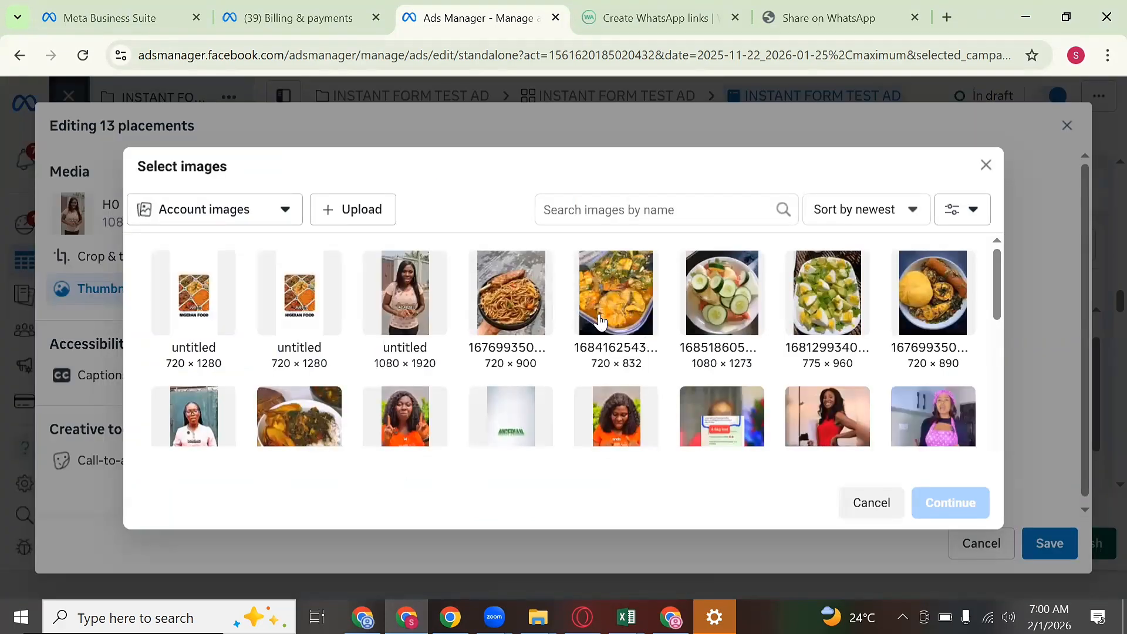
left_click(535, 311)
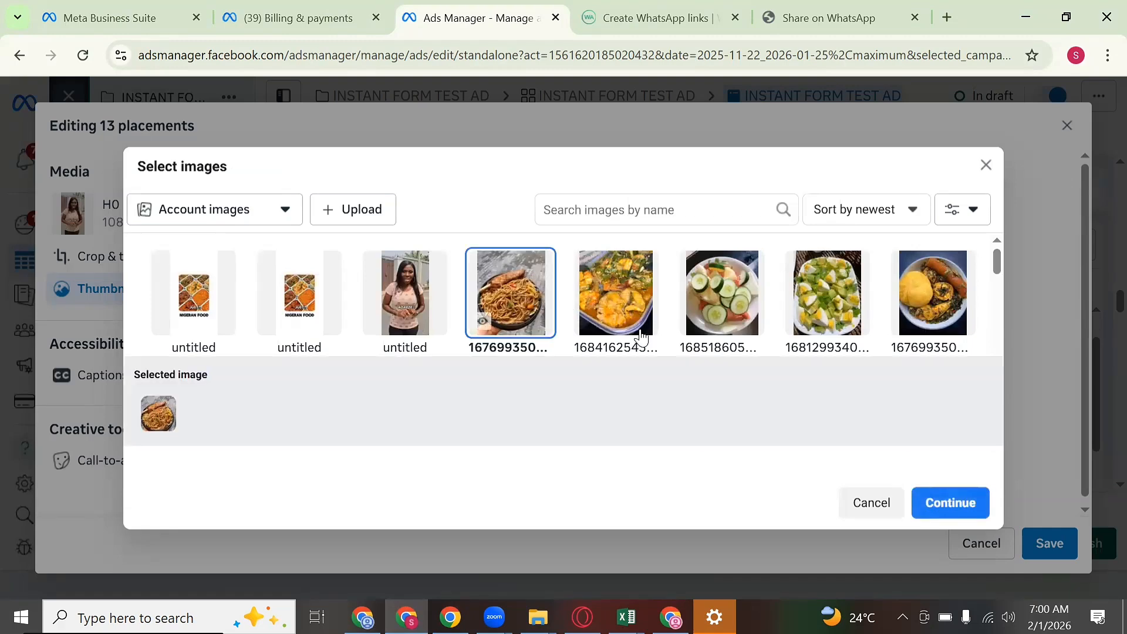
left_click(960, 507)
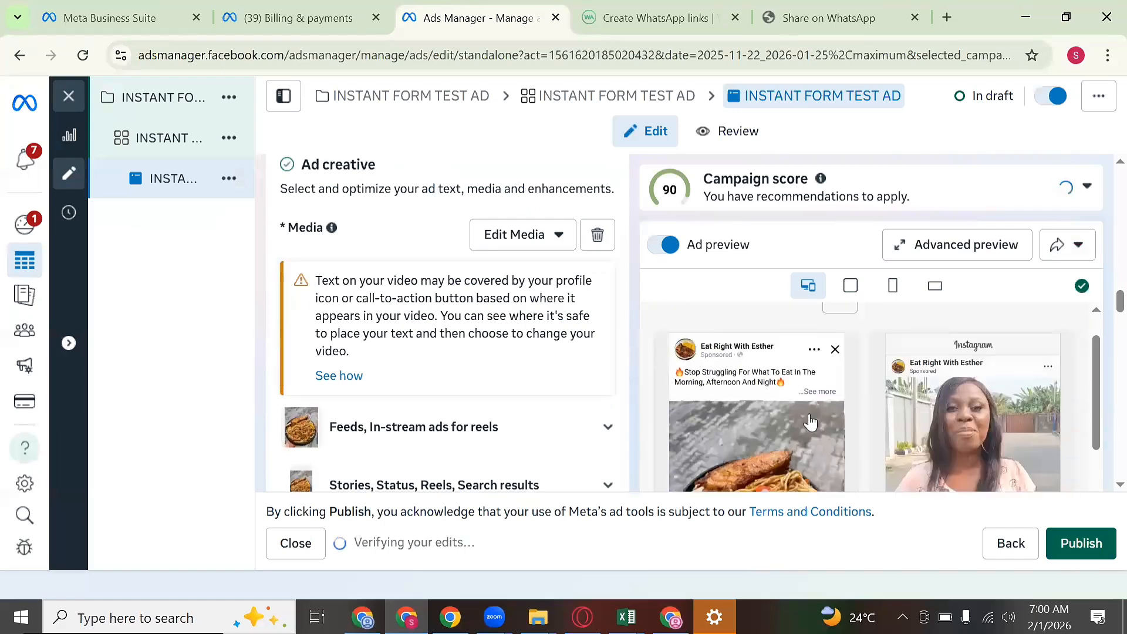
Step: In the Call to action dropdown, replace Sign up with Get offer
scroll(790, 399, "down", 3)
scroll(790, 395, "down", 2)
scroll(804, 399, "up", 2)
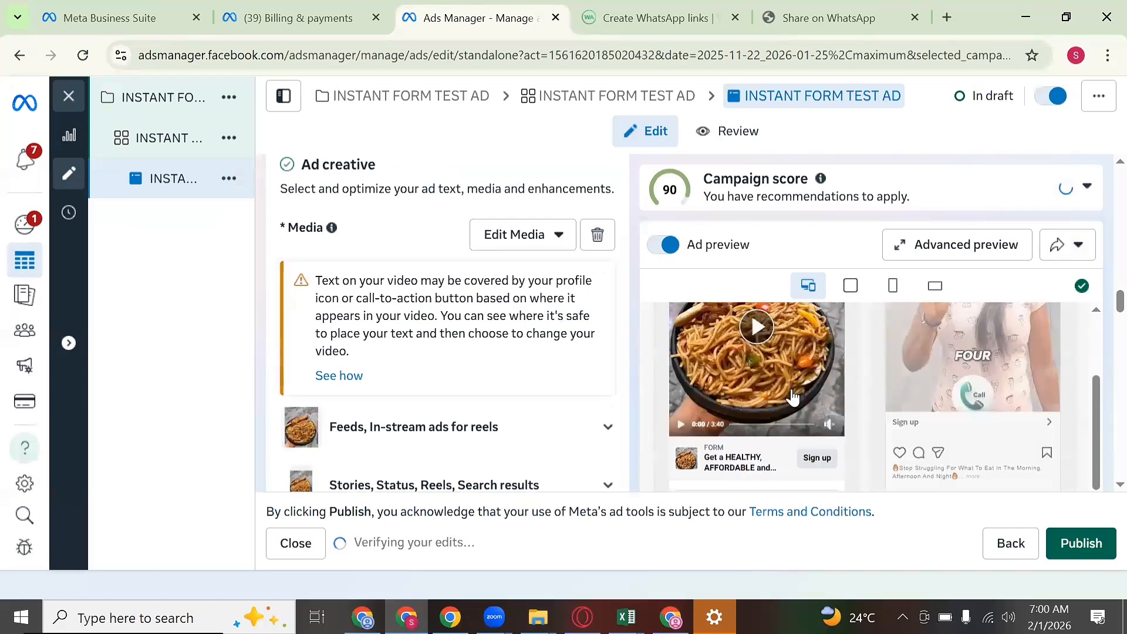
scroll(787, 415, "up", 1)
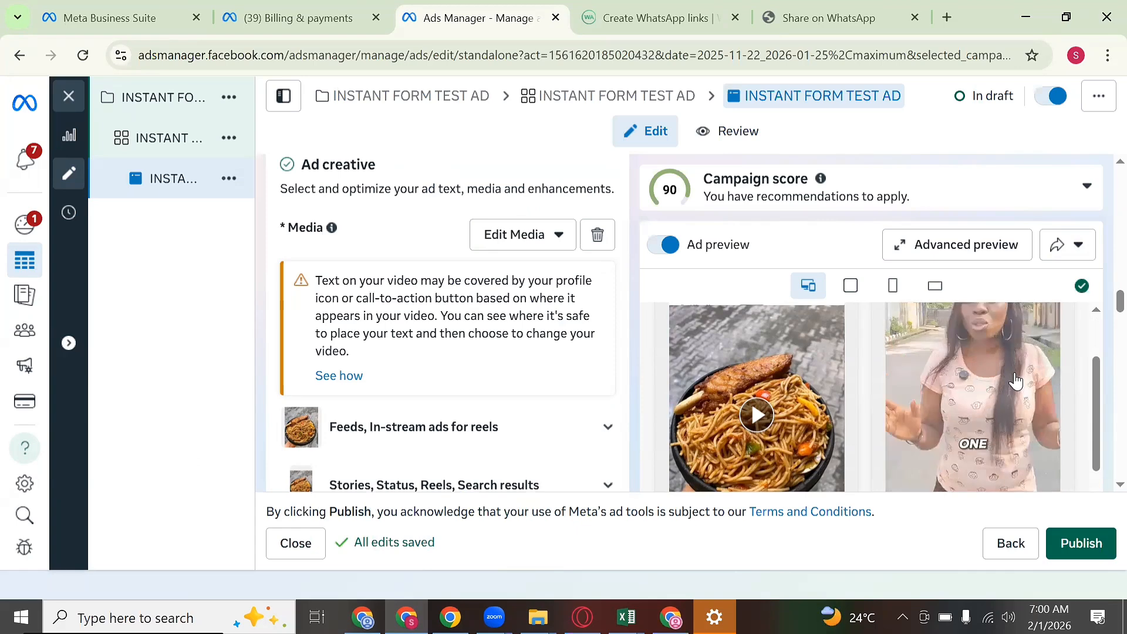
scroll(1009, 423, "up", 5)
scroll(645, 391, "down", 6)
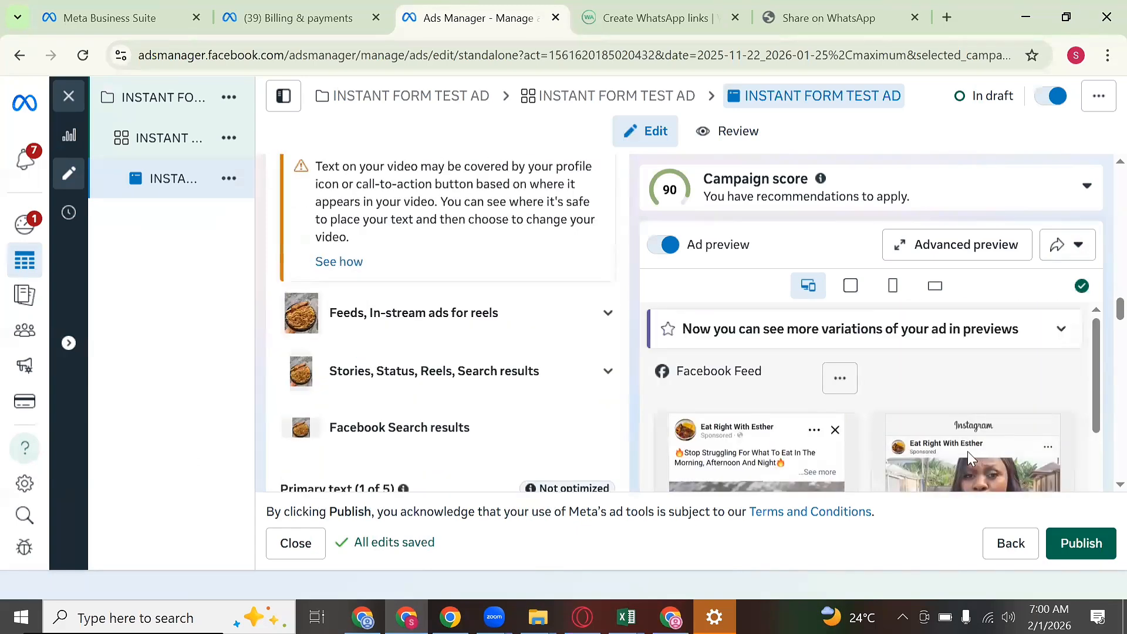
scroll(645, 391, "down", 3)
scroll(533, 360, "down", 5)
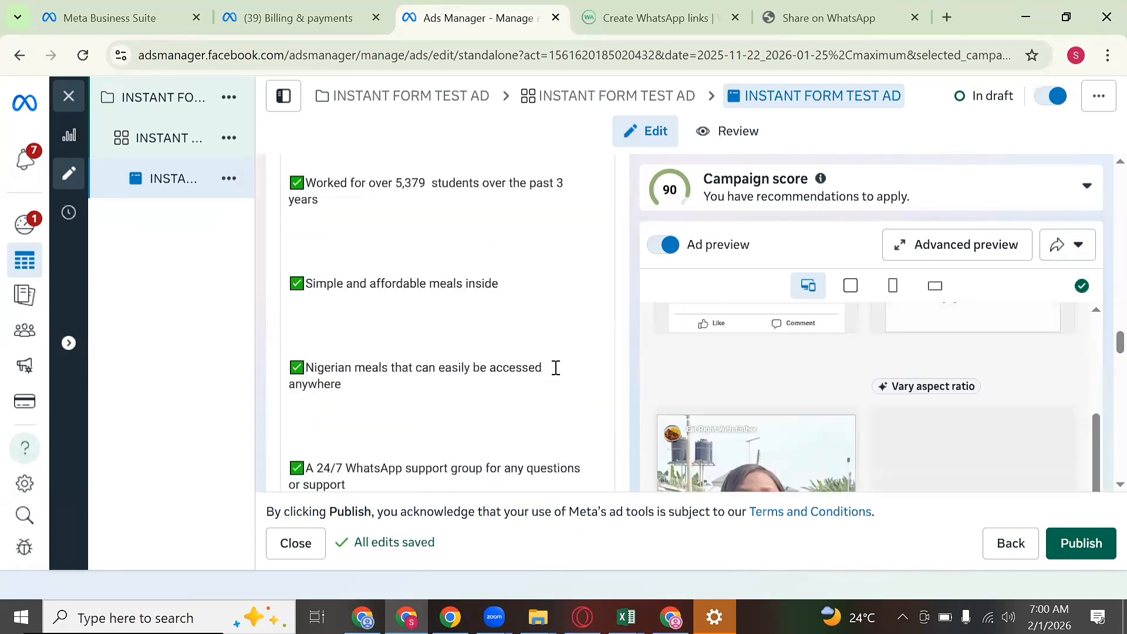
scroll(555, 368, "down", 15)
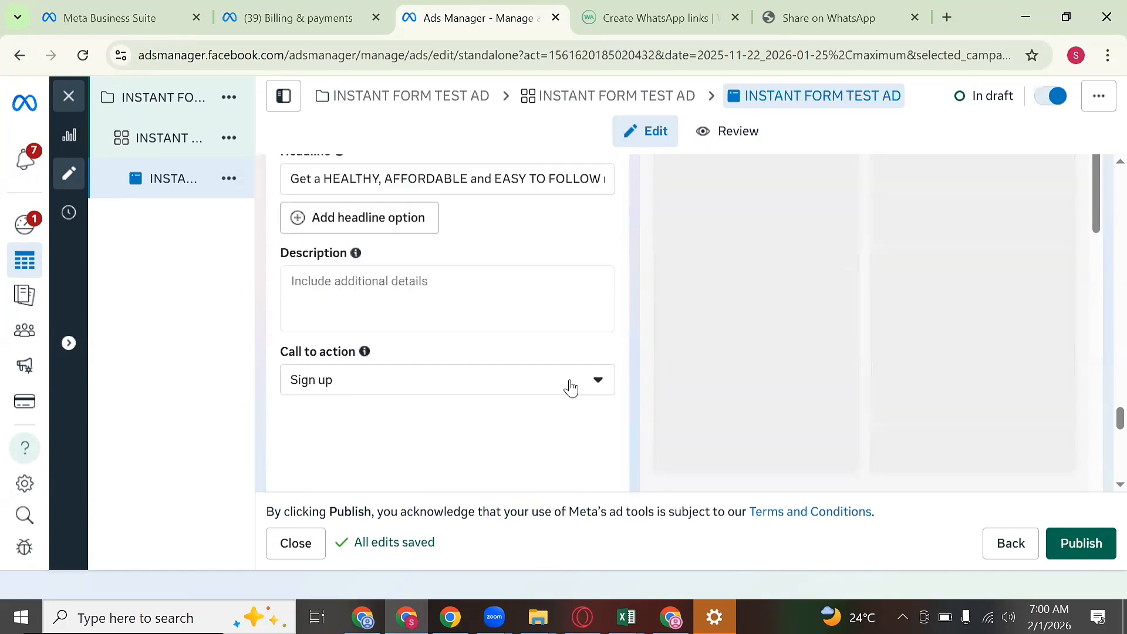
scroll(569, 387, "down", 3)
scroll(475, 321, "up", 3)
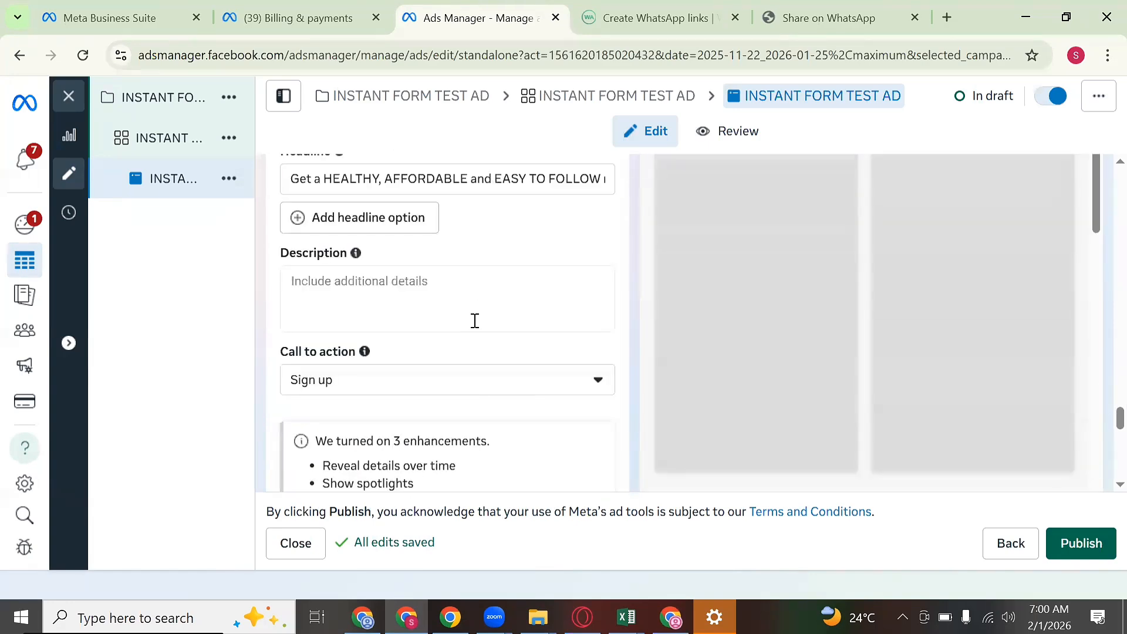
left_click(542, 389)
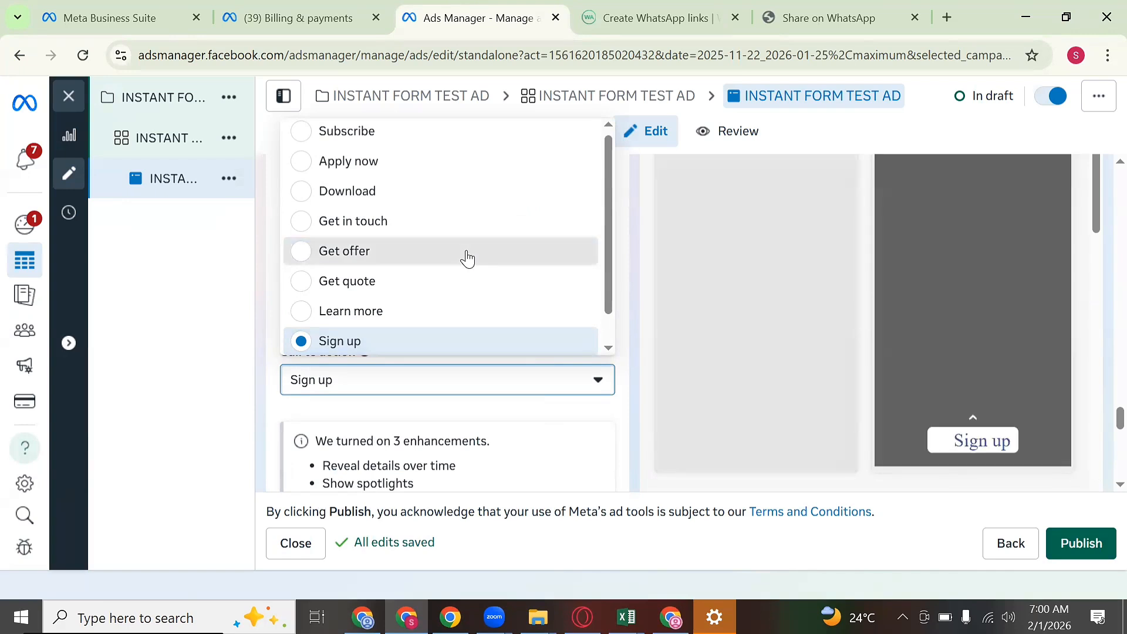
left_click(467, 258)
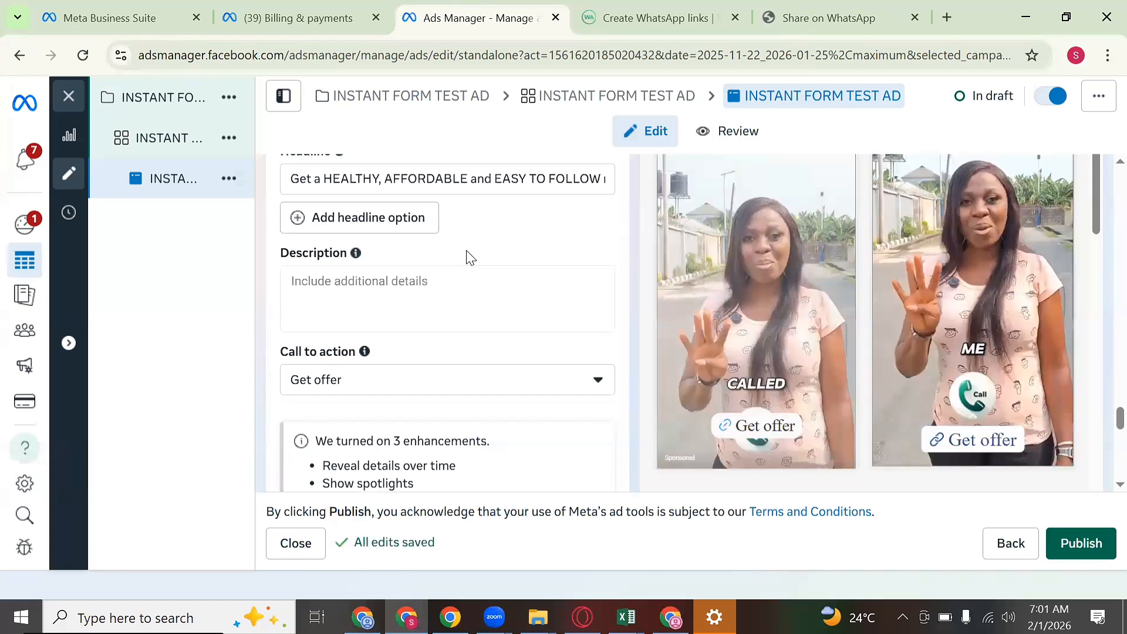
scroll(532, 346, "up", 7)
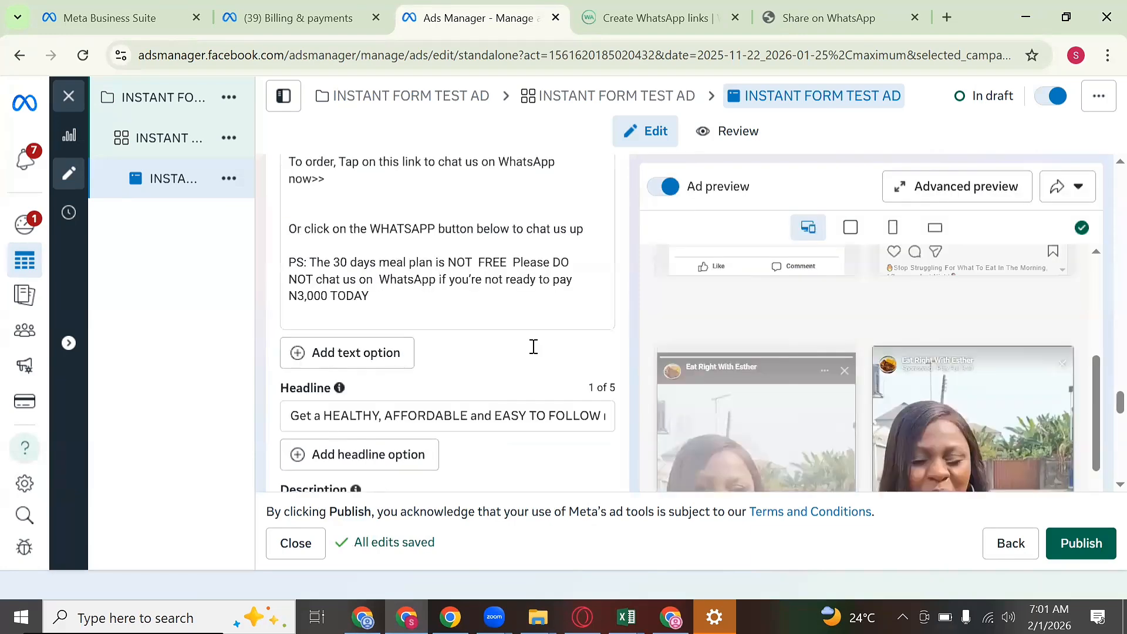
scroll(533, 347, "up", 3)
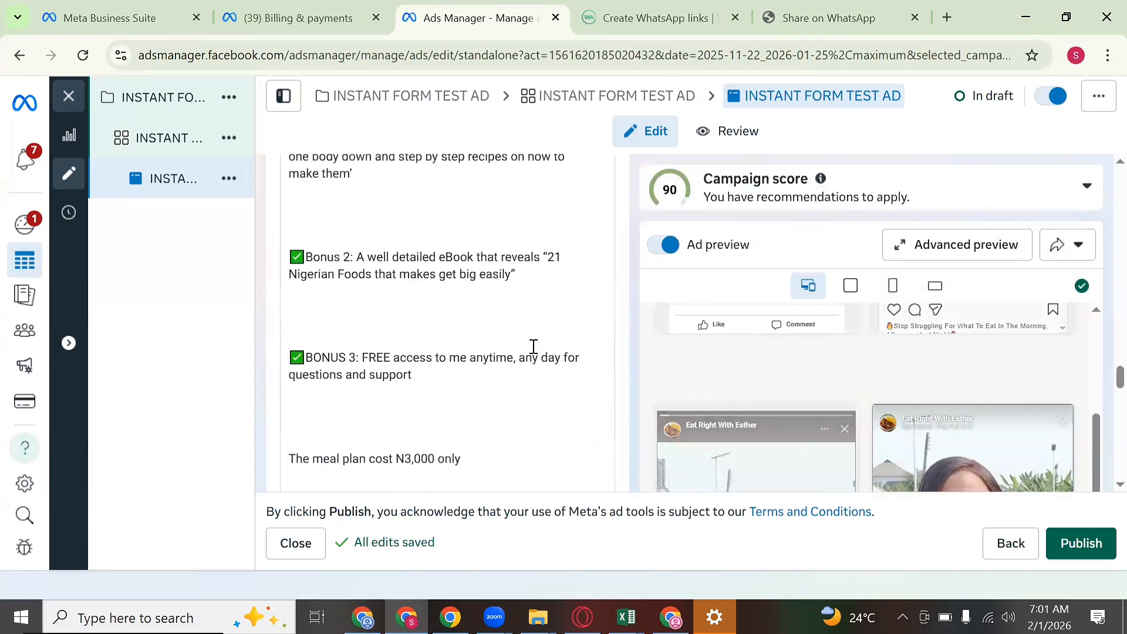
scroll(533, 346, "up", 5)
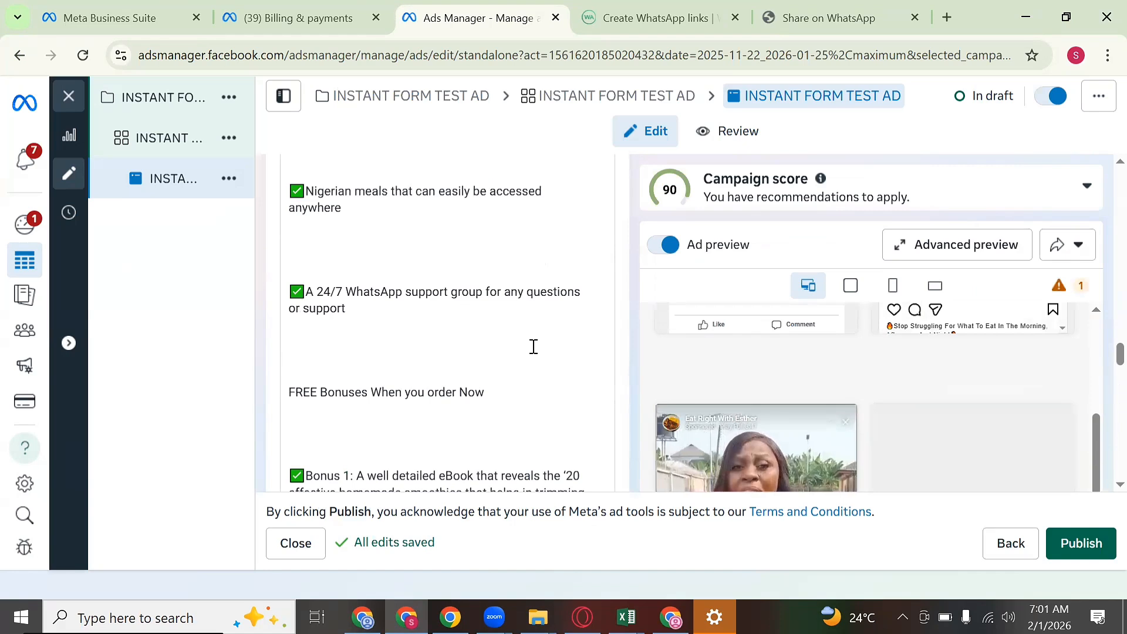
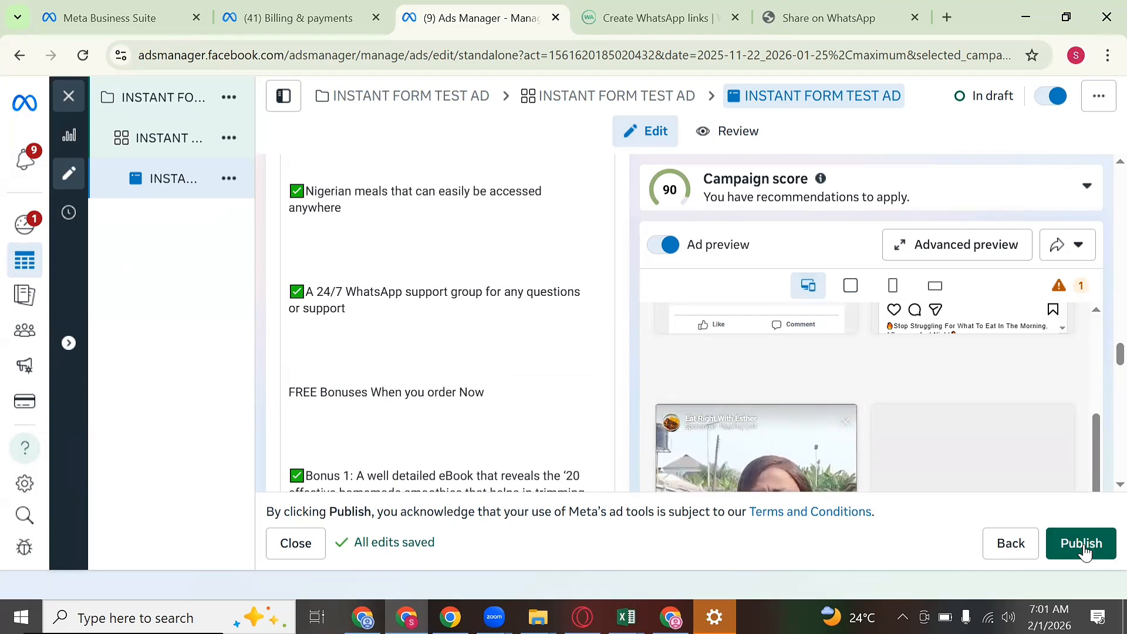
Step: Publish the INSTANT FORM TEST AD along with its campaign and ad set
left_click(1082, 544)
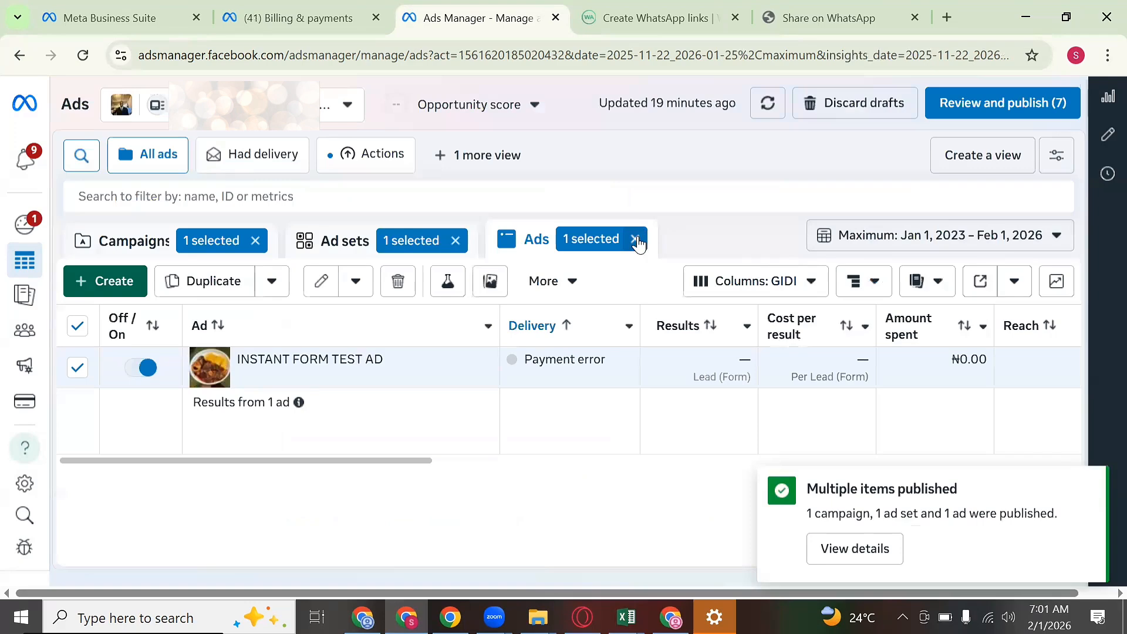
Step: Remove the Ads and Ad sets '1 selected' filters and scroll through the full ads table
left_click(636, 240)
left_click(456, 241)
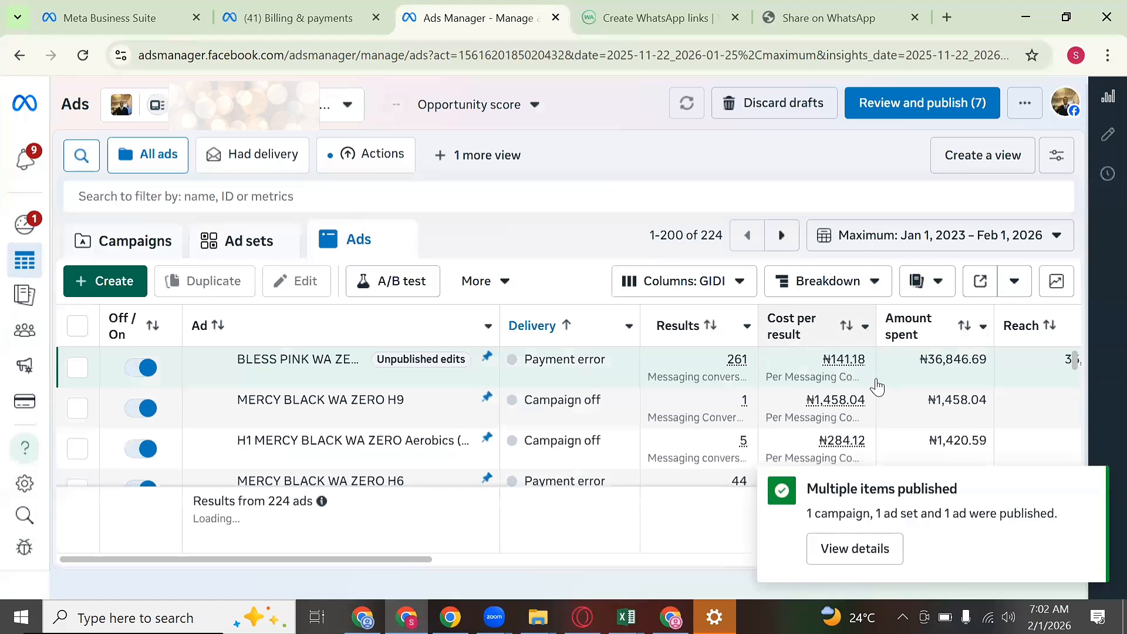
scroll(871, 424, "down", 5)
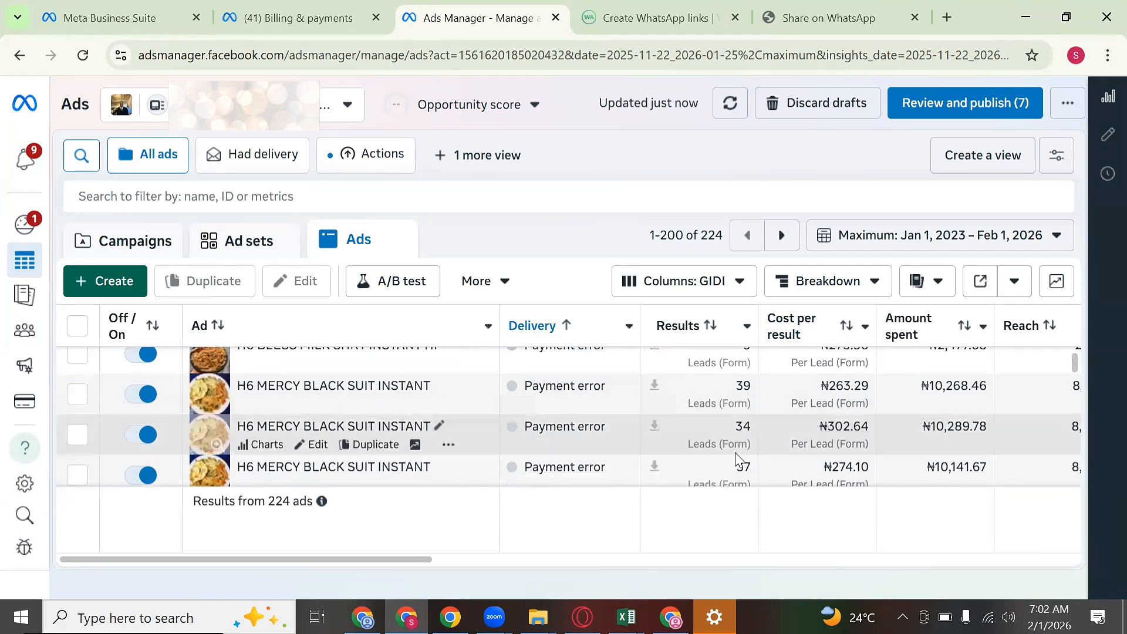
scroll(741, 446, "up", 5)
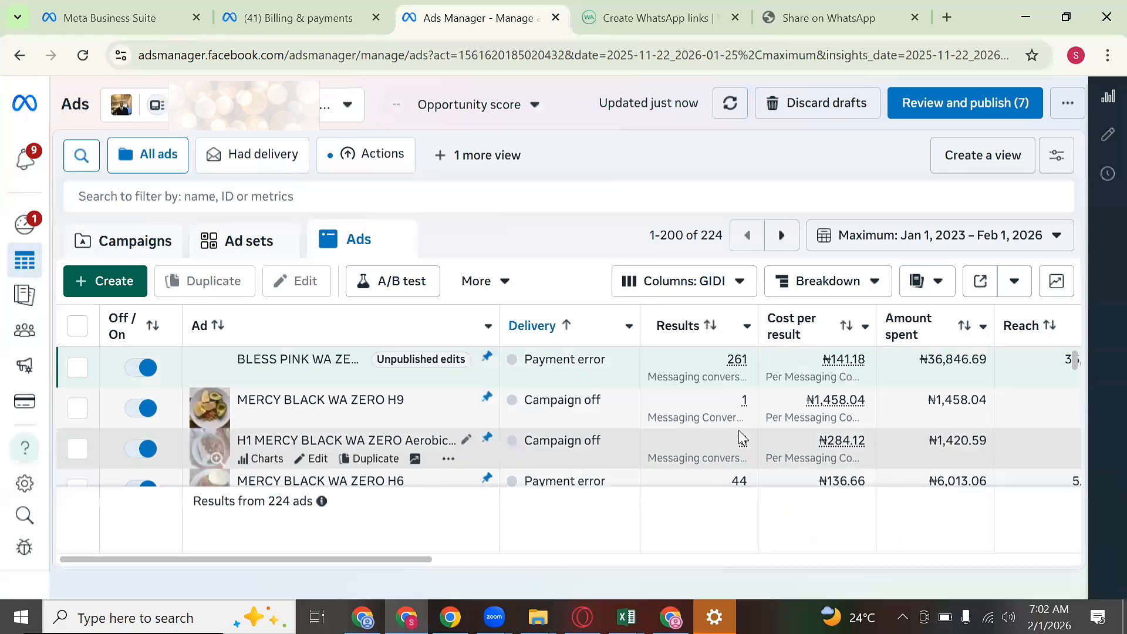
scroll(742, 452, "down", 2)
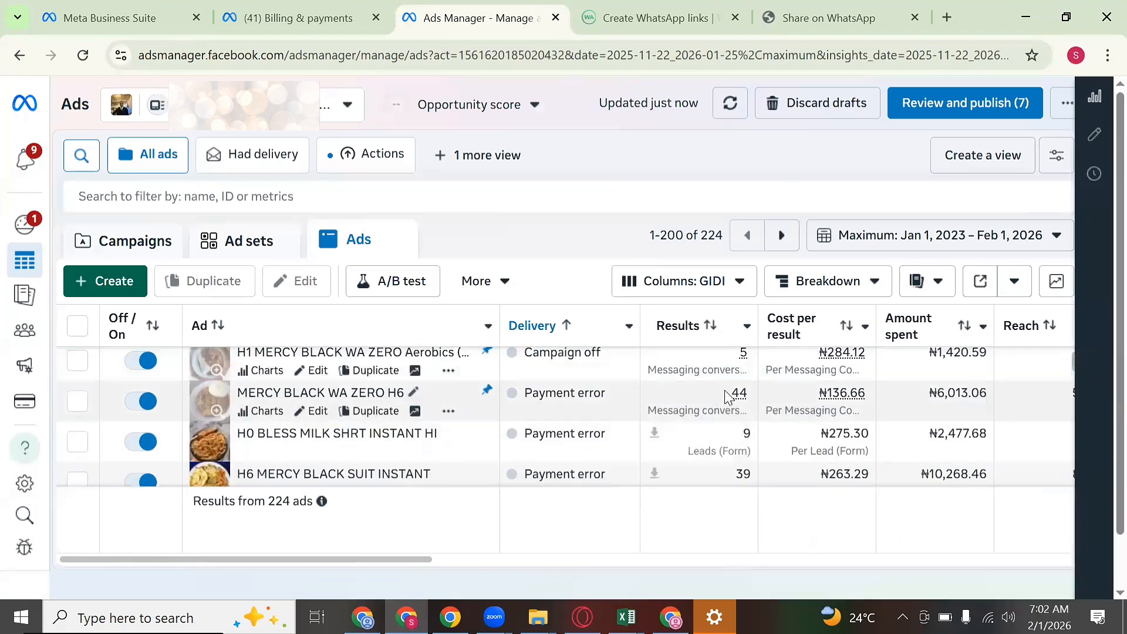
mouse_move(734, 435)
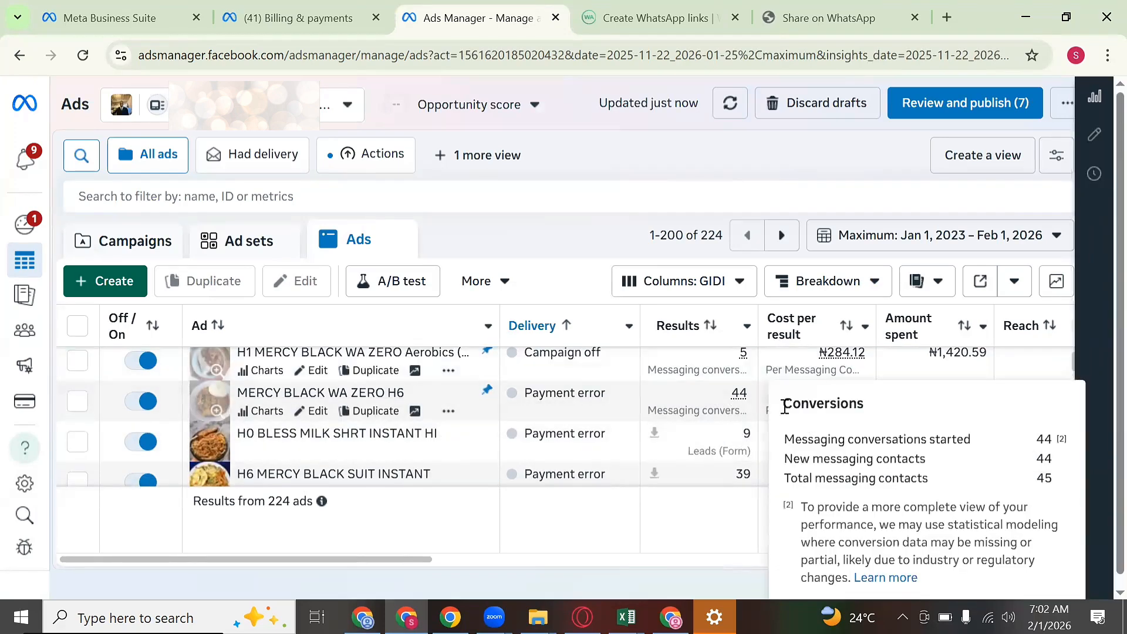
scroll(763, 452, "down", 2)
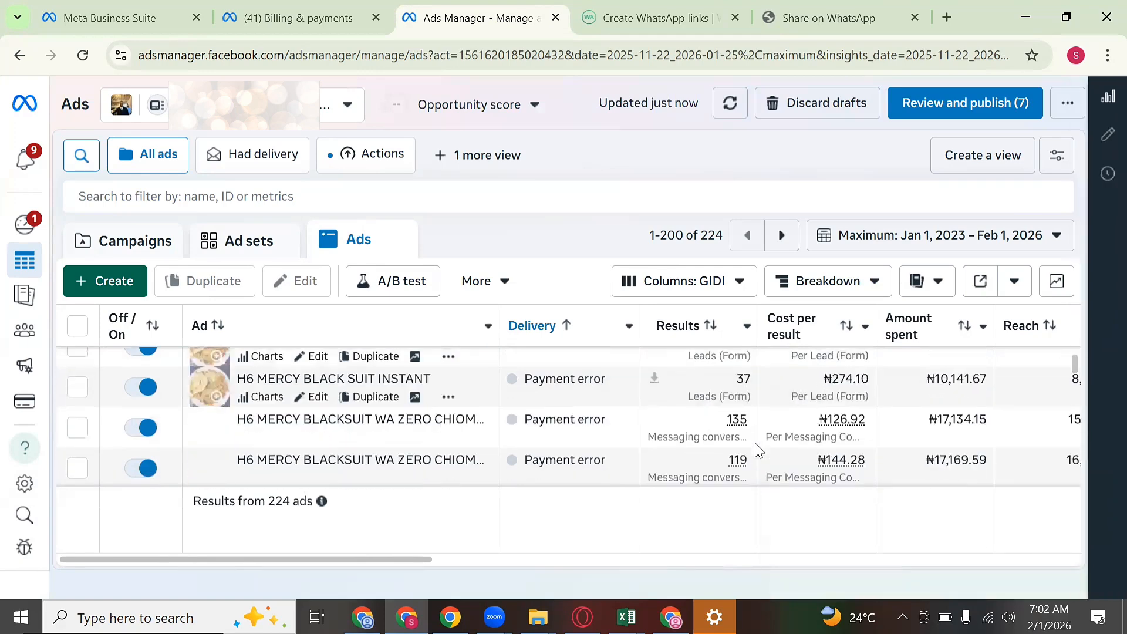
scroll(745, 421, "down", 2)
scroll(748, 420, "up", 2)
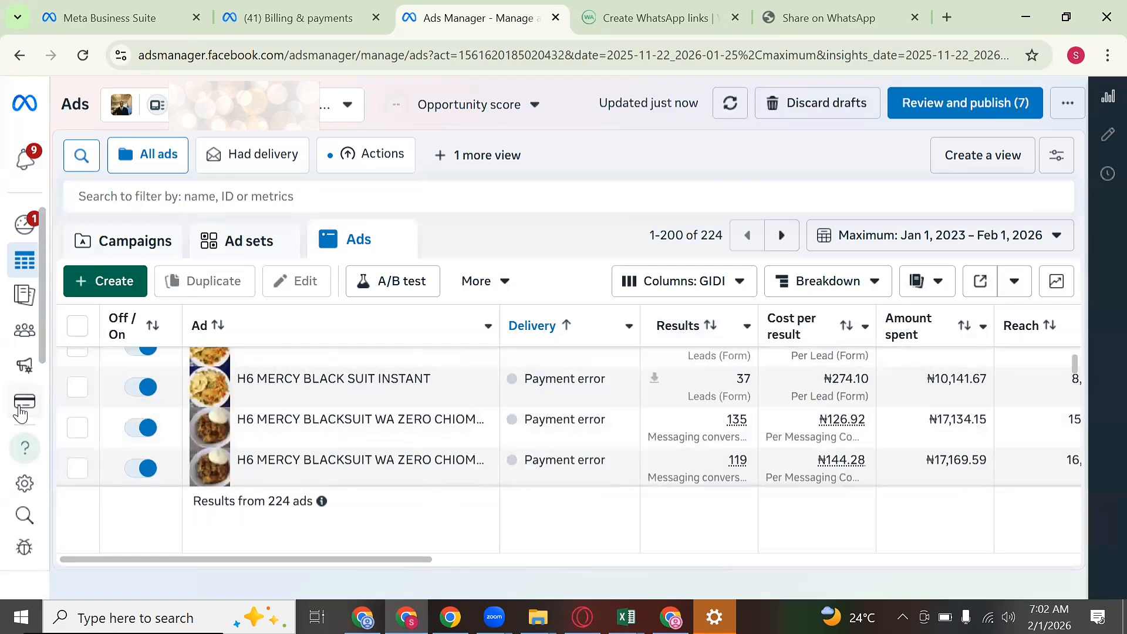
Step: From All tools, open Instant Forms under Manage to reach the Lead Ads Forms list
mouse_move(23, 405)
left_click(73, 476)
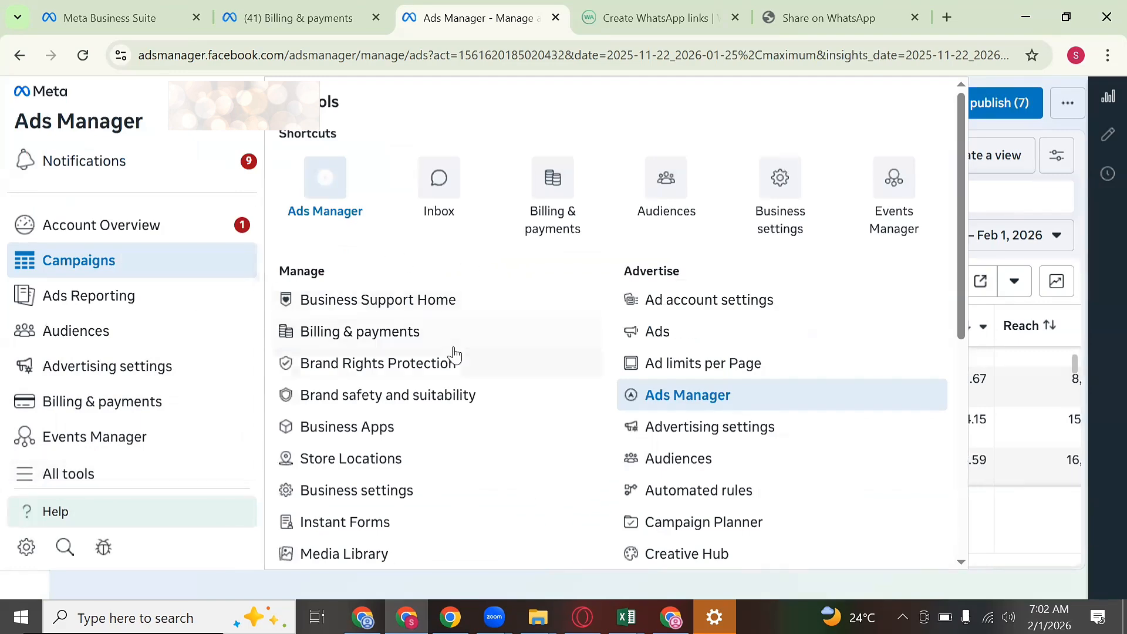
scroll(453, 354, "down", 1)
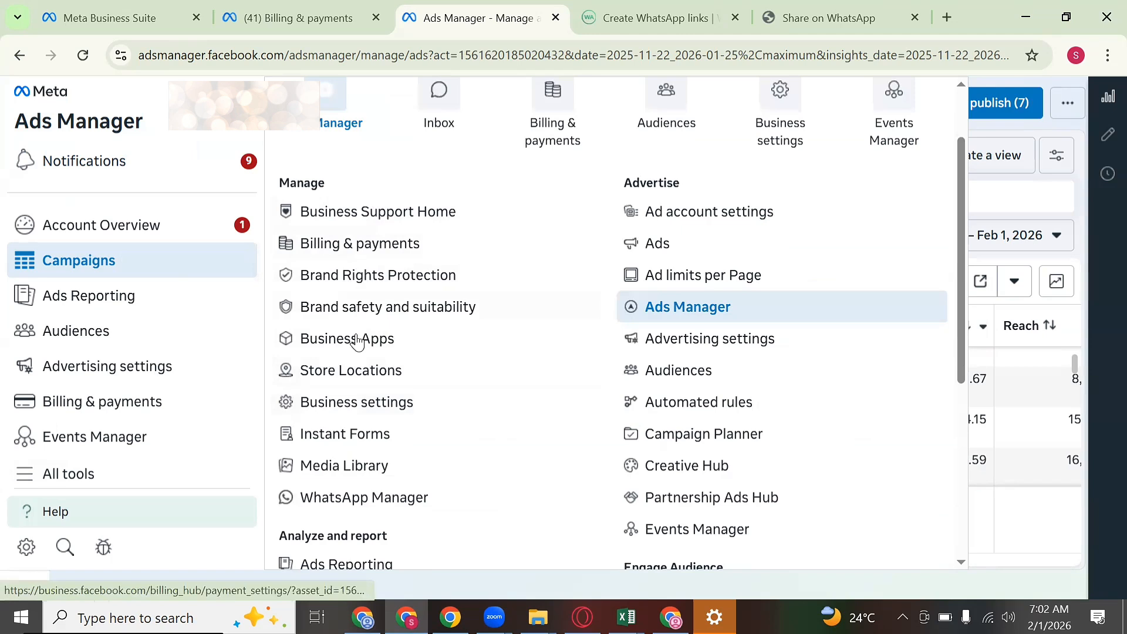
left_click(353, 440)
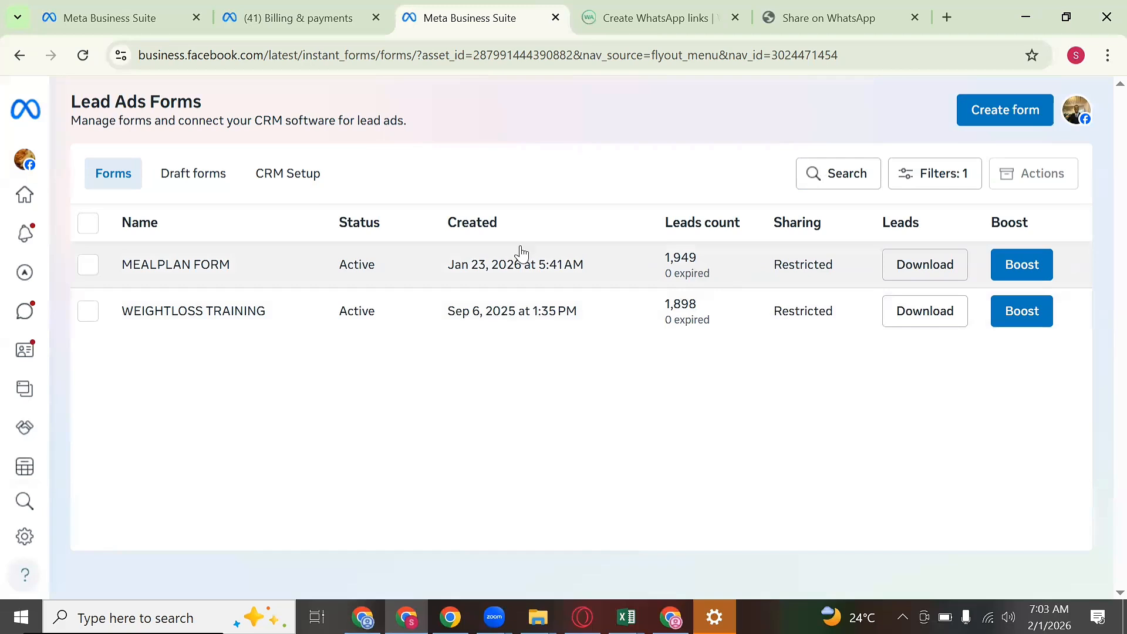
Step: Switch the business account to the Eat Right With Esther Facebook Page
left_click(24, 160)
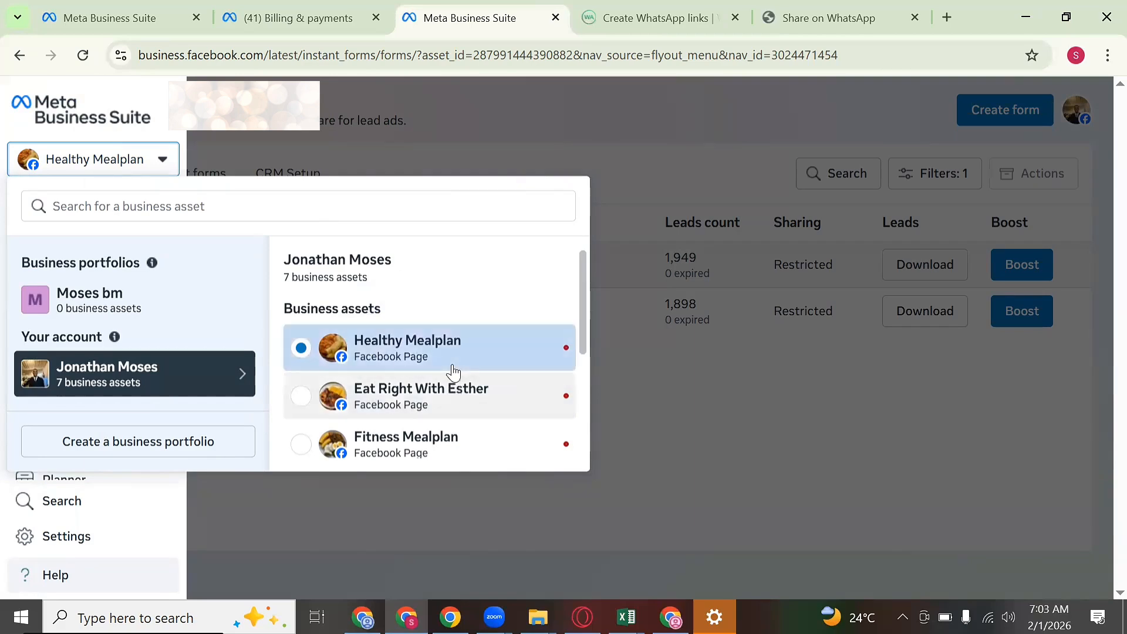
left_click(446, 400)
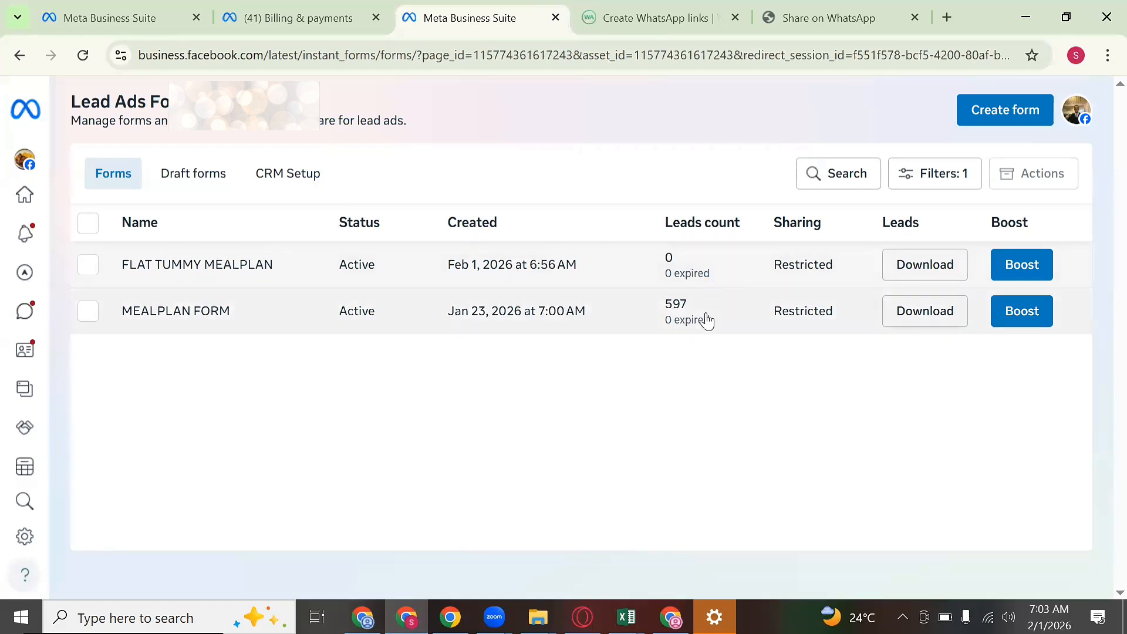
left_click(926, 312)
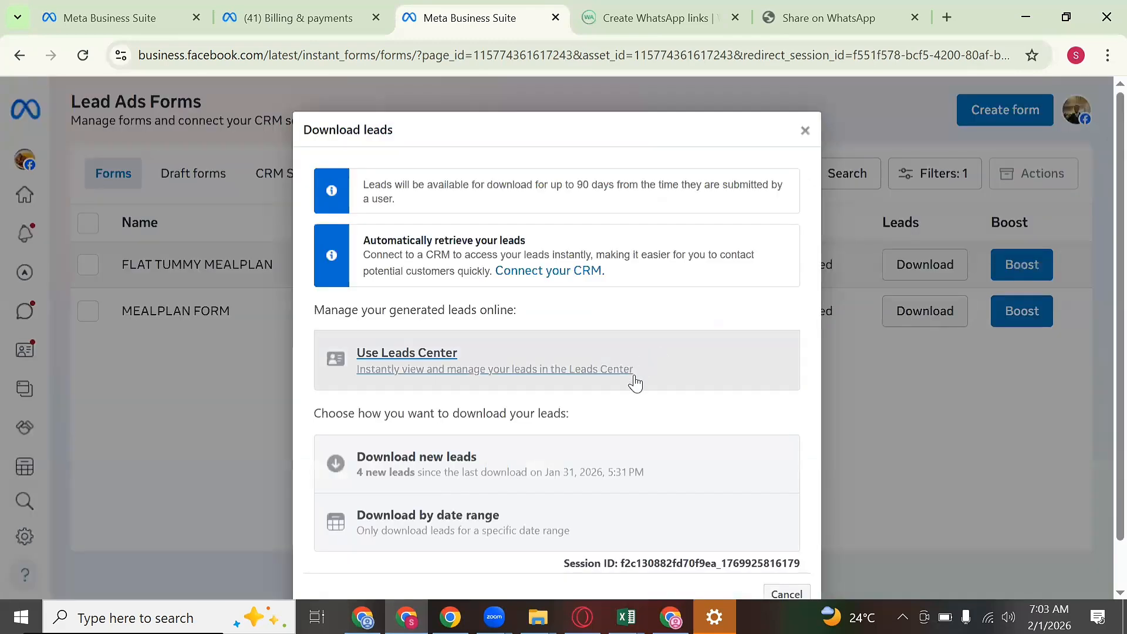
left_click(805, 131)
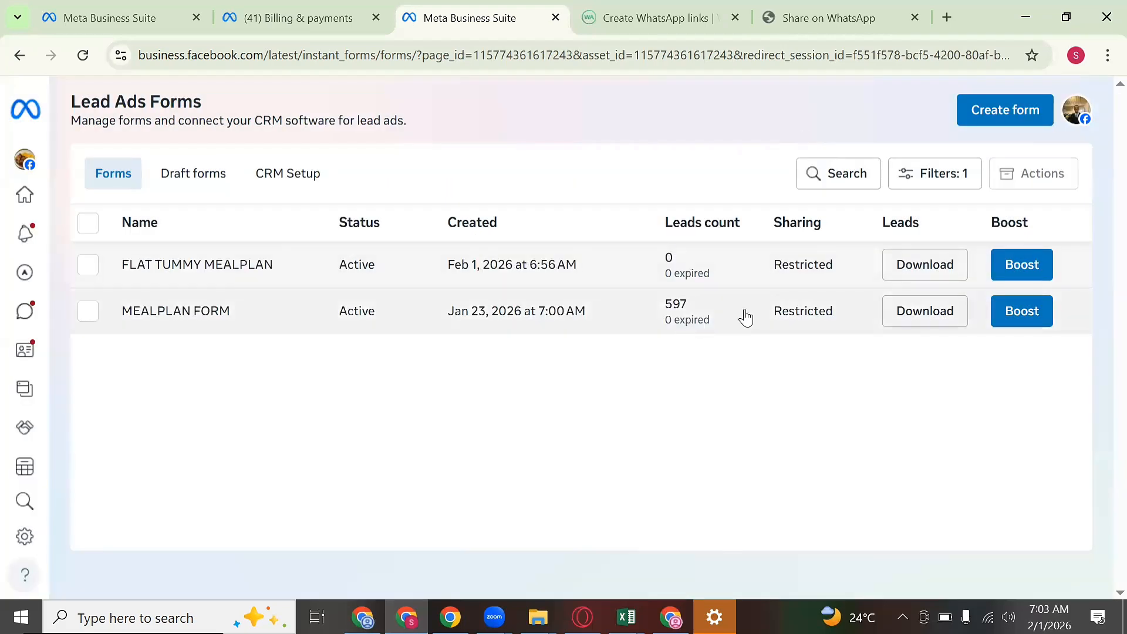
left_click(914, 316)
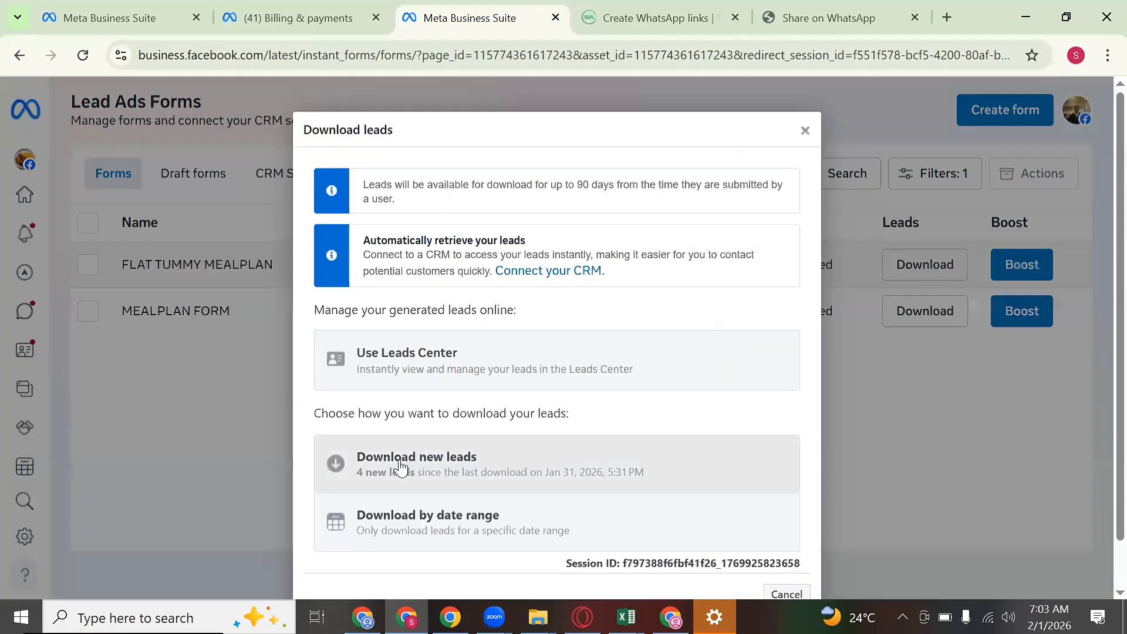
scroll(428, 464, "down", 1)
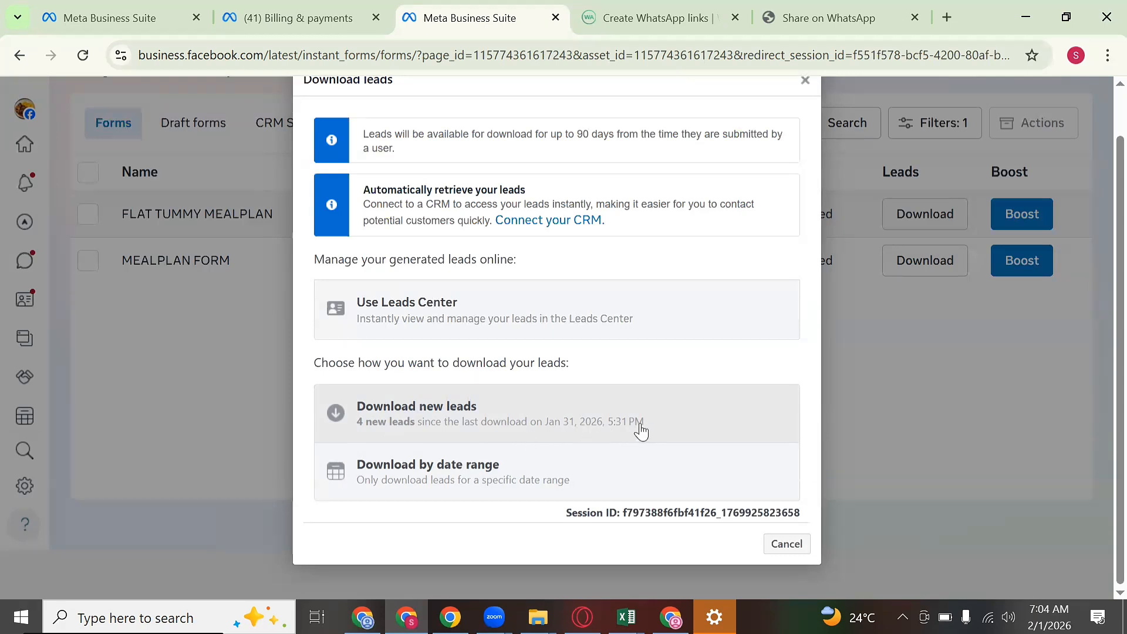
left_click(803, 85)
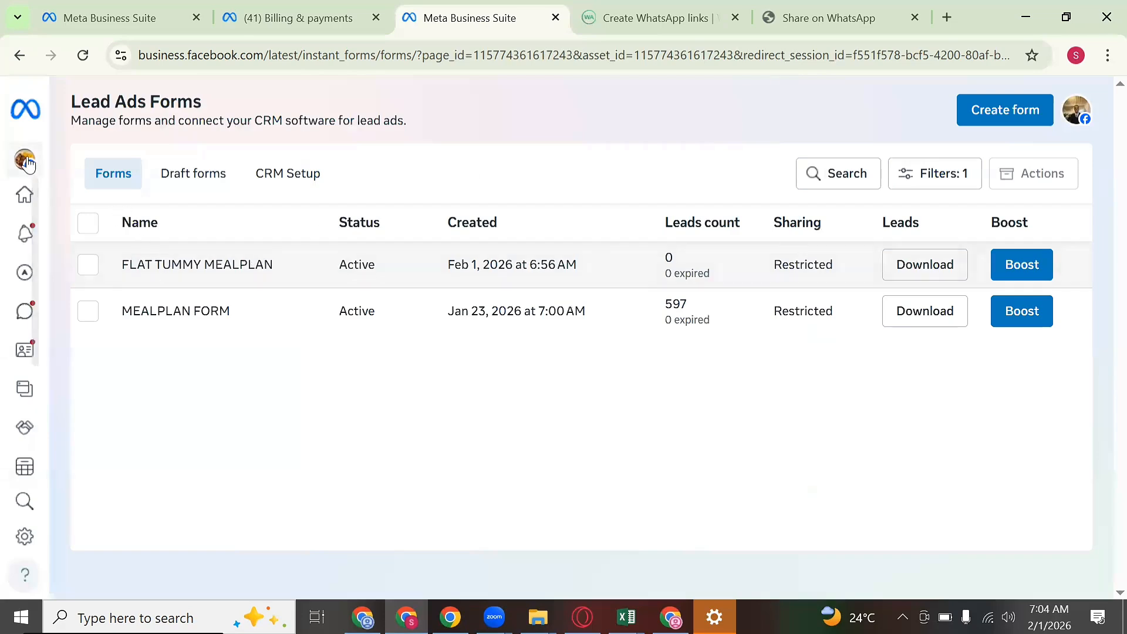
mouse_move(170, 213)
left_click(88, 159)
left_click(376, 403)
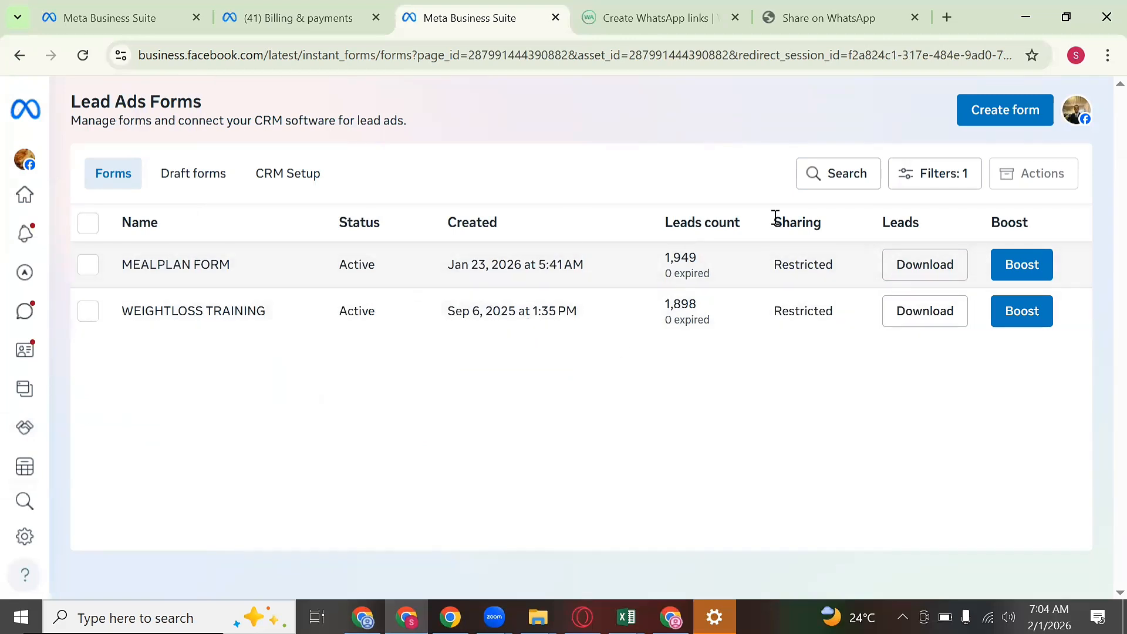
left_click(924, 267)
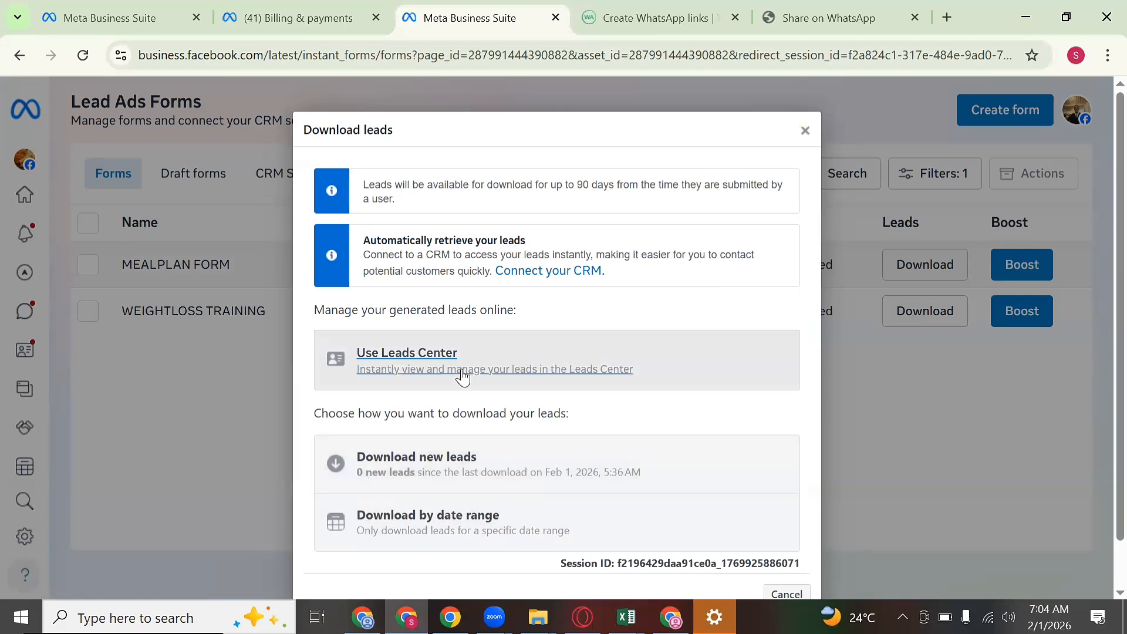
scroll(463, 378, "down", 1)
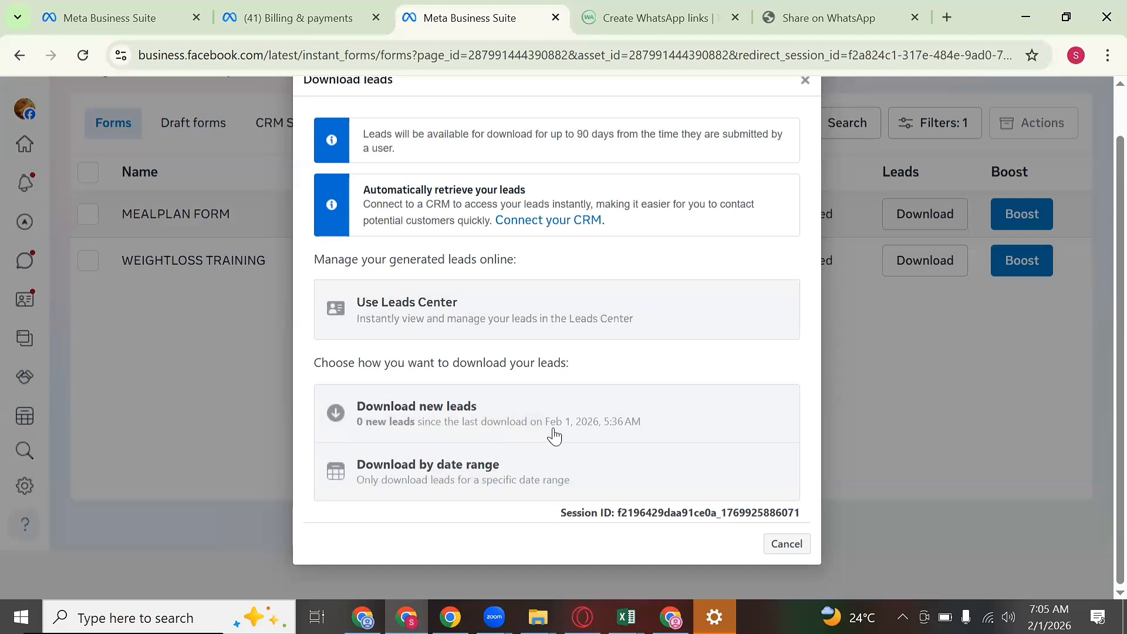
Step: Download by date range, trying January 28, which shows 173 leads
left_click(466, 482)
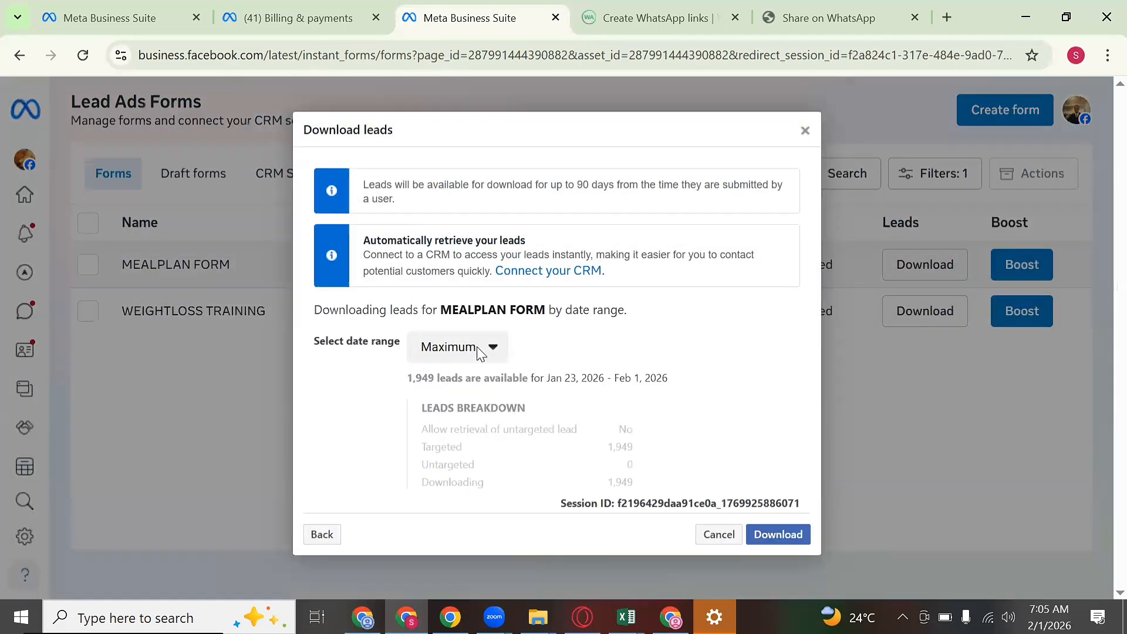
left_click(484, 351)
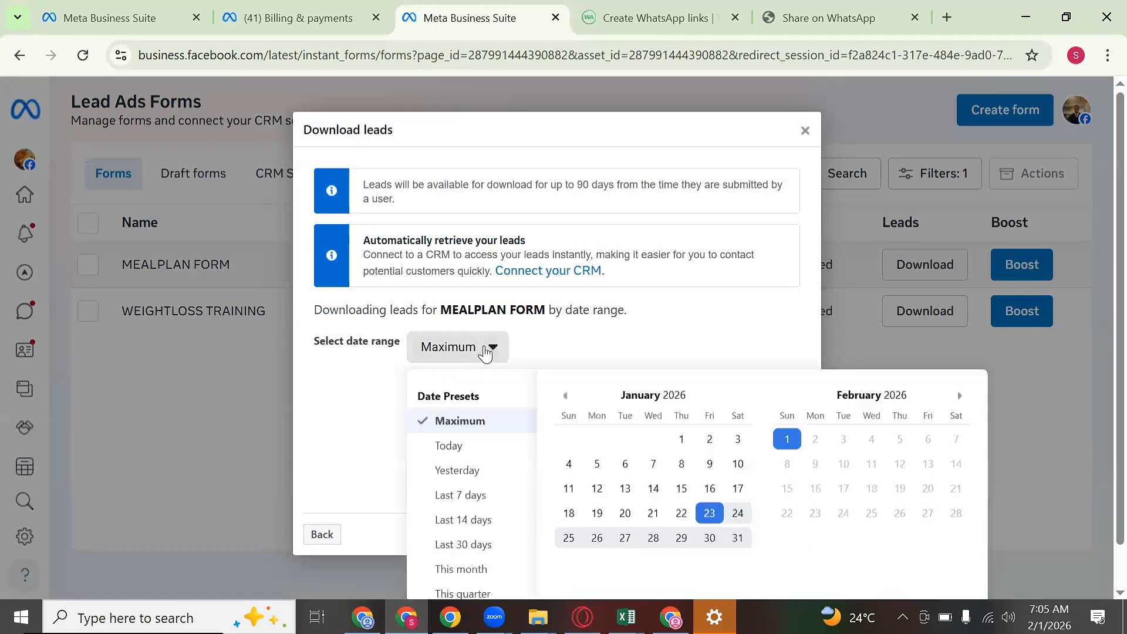
scroll(786, 464, "down", 1)
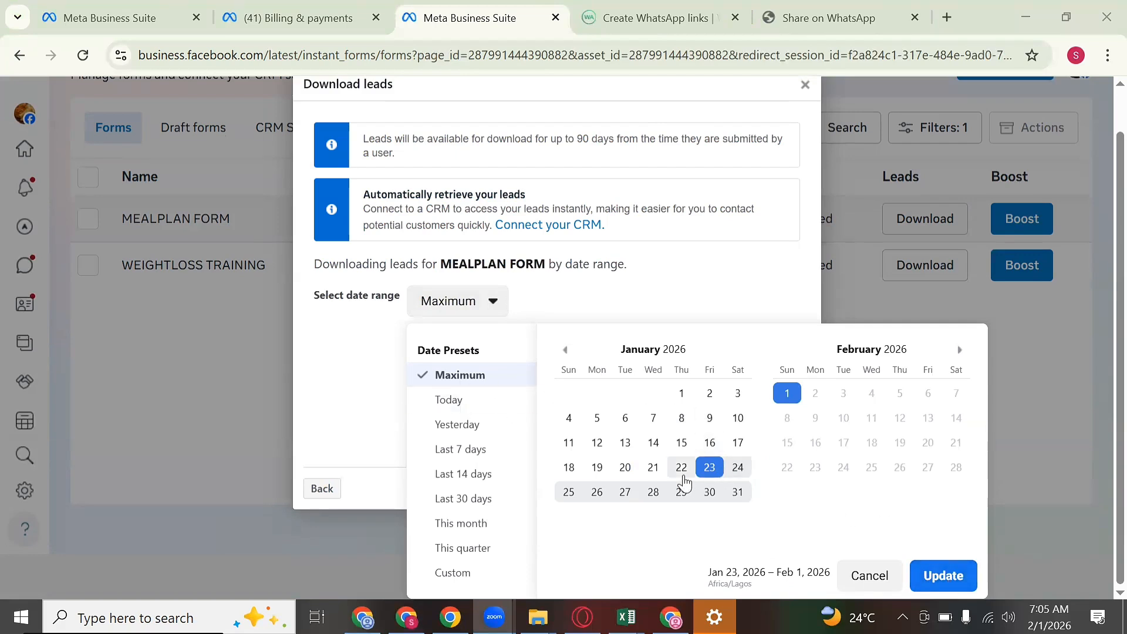
left_click(653, 493)
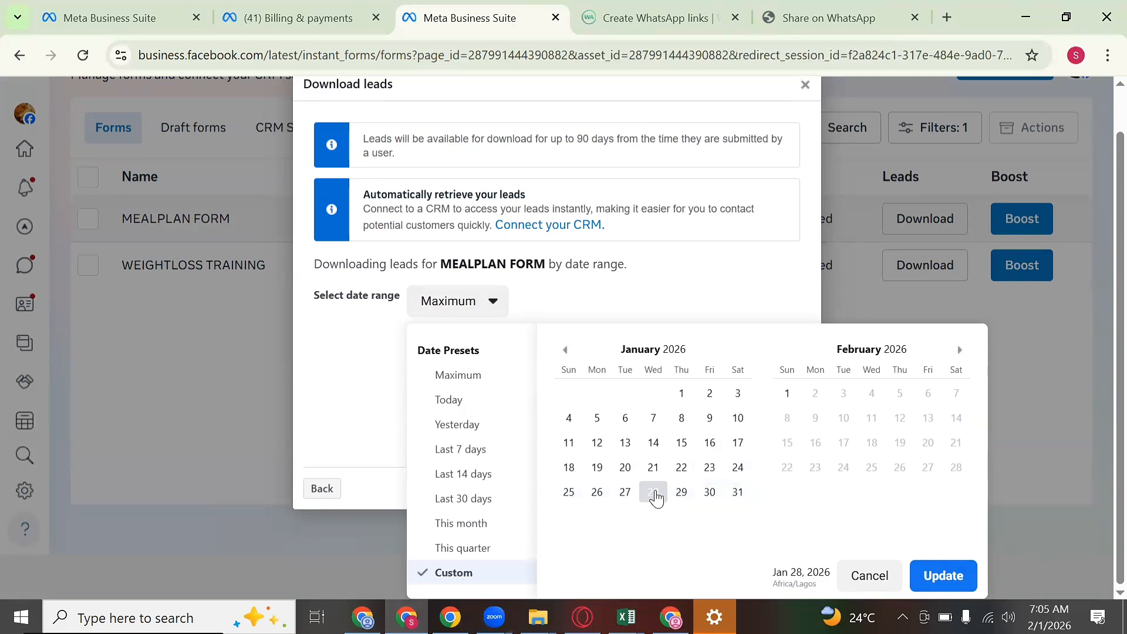
left_click(956, 577)
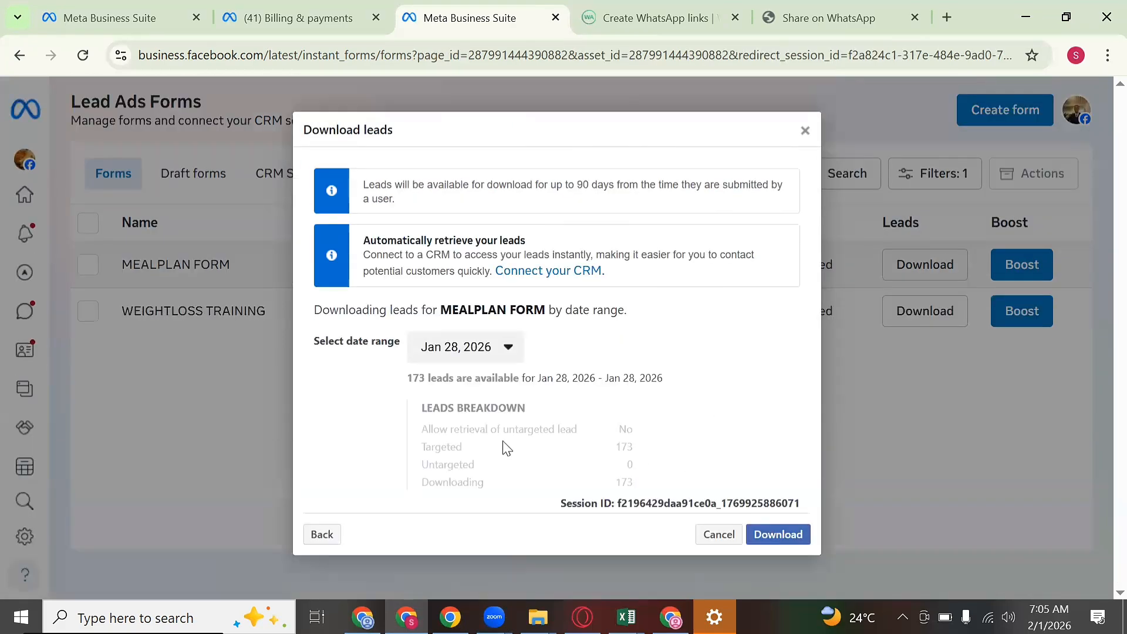
left_click_drag(397, 377, 431, 375)
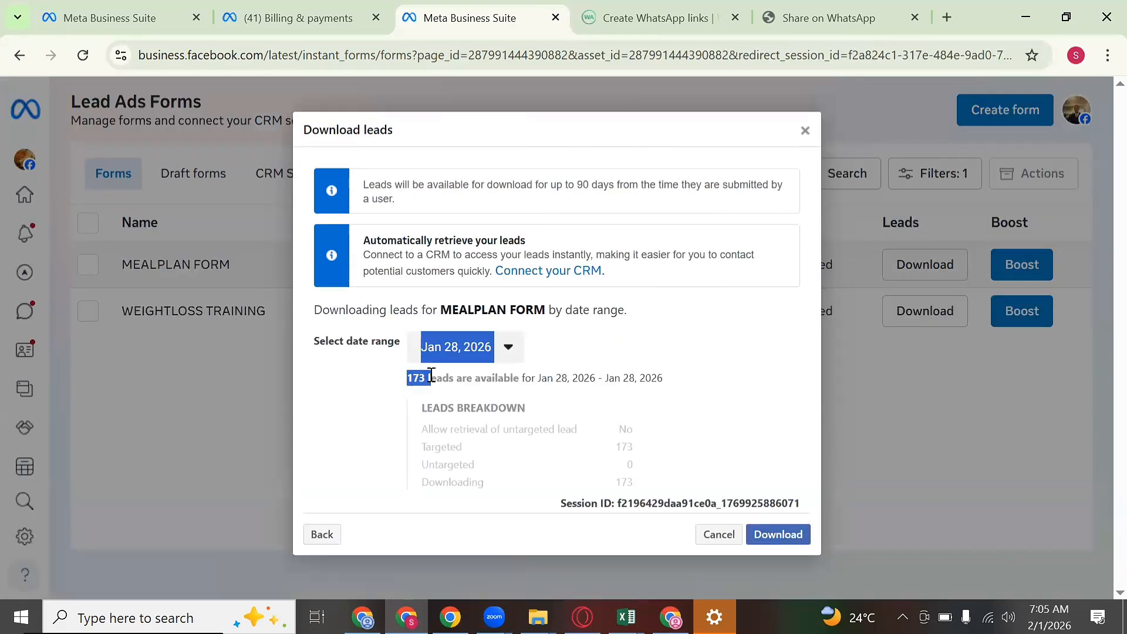
left_click(386, 378)
Step: Try the January 30 and Yesterday (January 31) date ranges for the lead download
left_click(446, 350)
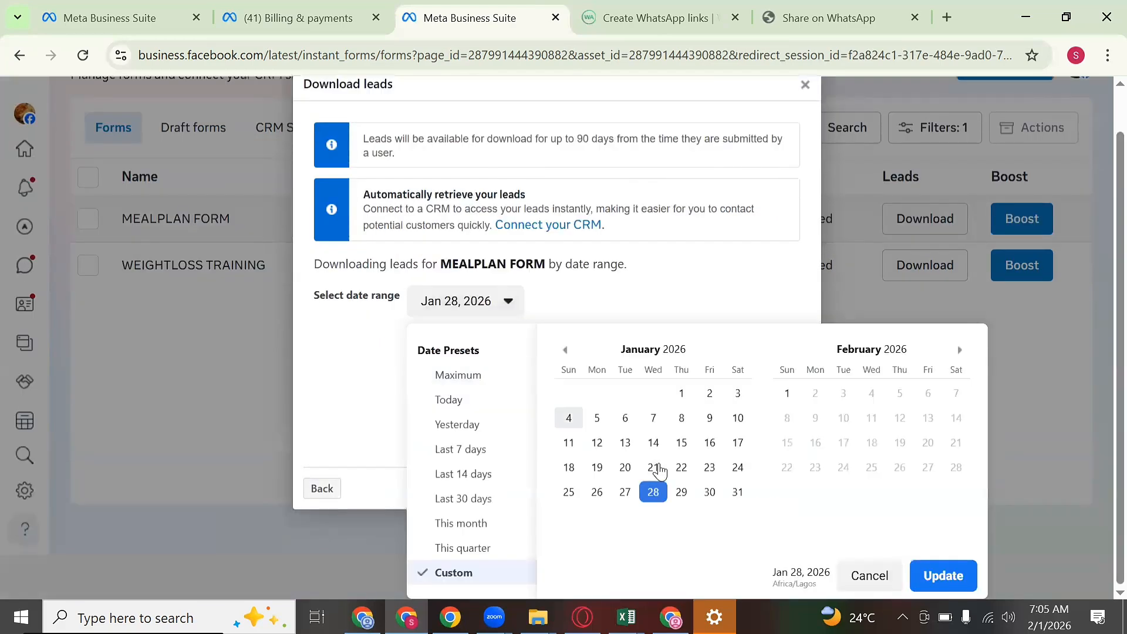
left_click(709, 492)
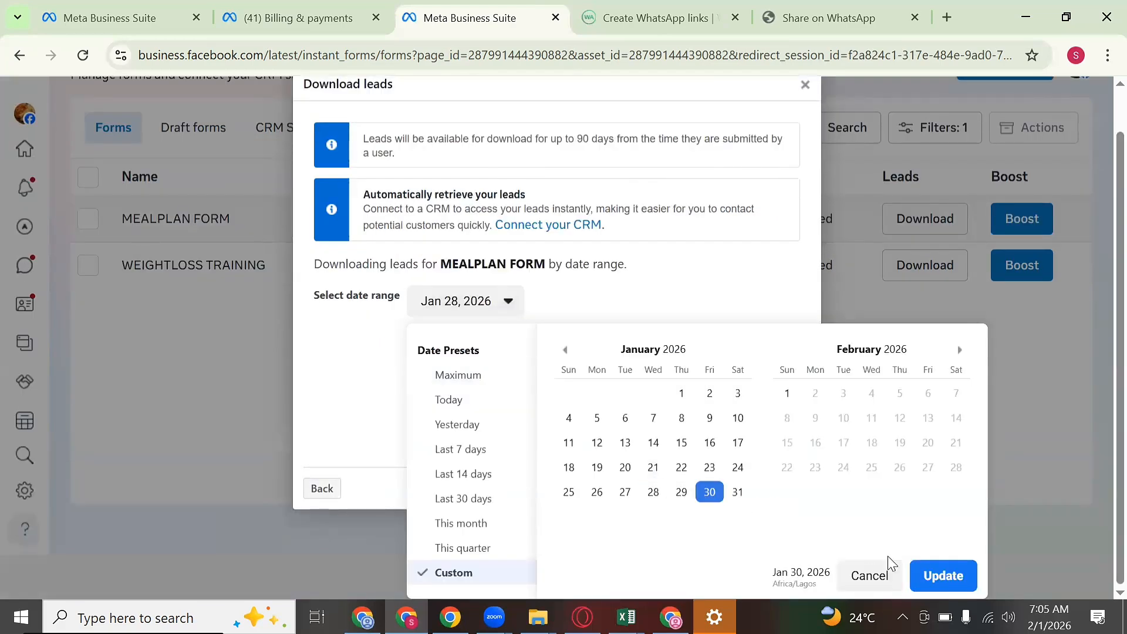
left_click(943, 575)
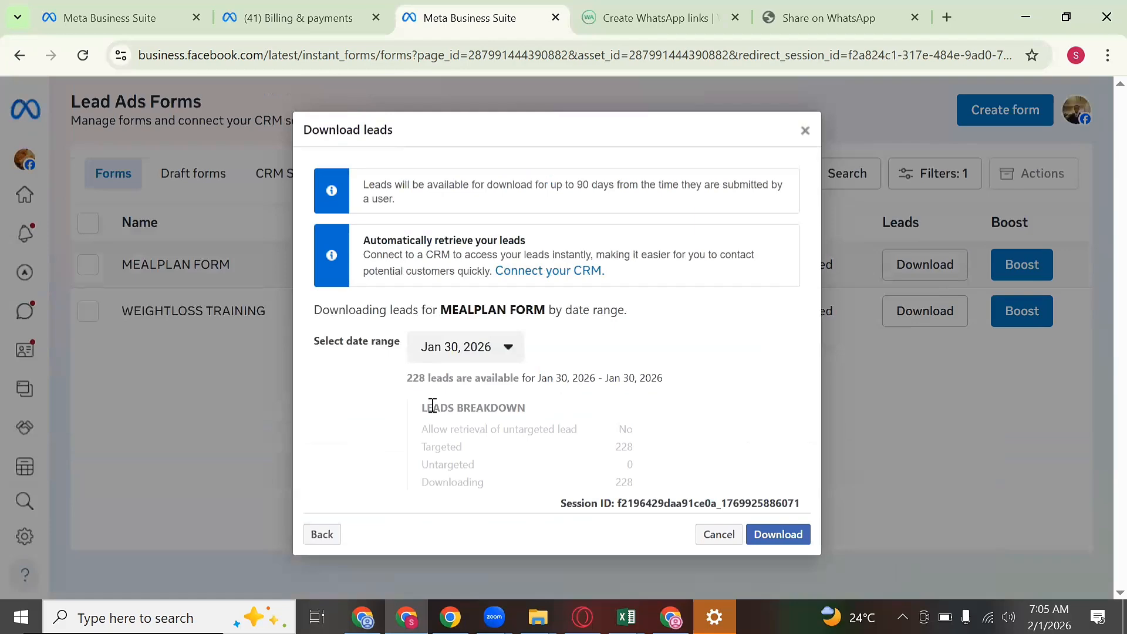
left_click(470, 348)
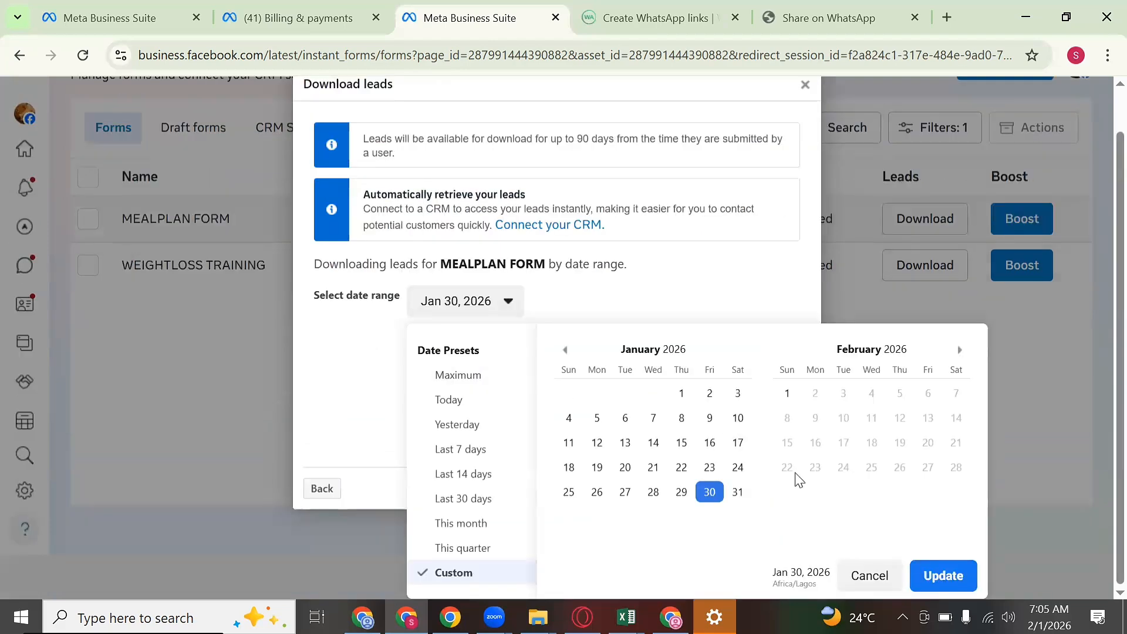
left_click(737, 491)
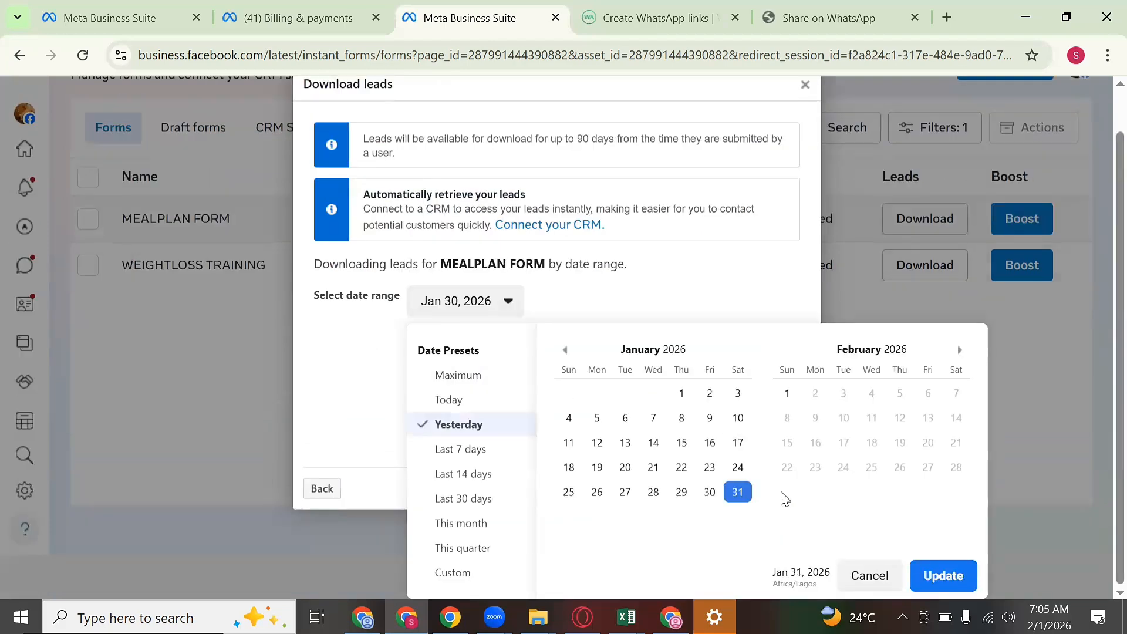
left_click(954, 582)
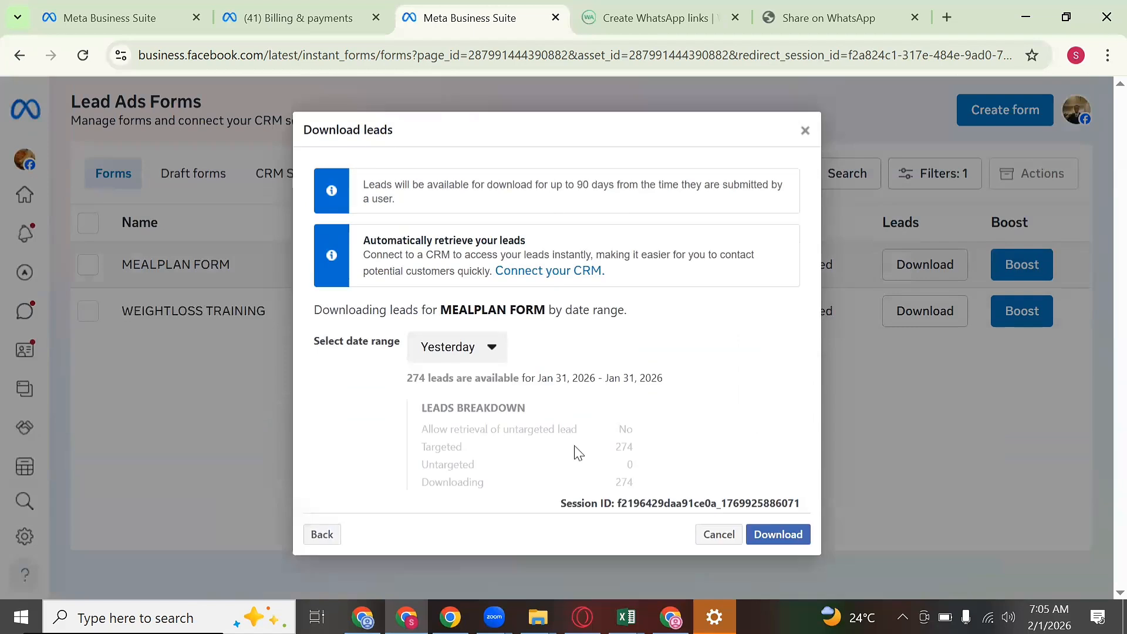
Step: Choose the Maximum date range, covering all 1,949 leads from Jan 23 to Feb 1, 2026
left_click(432, 362)
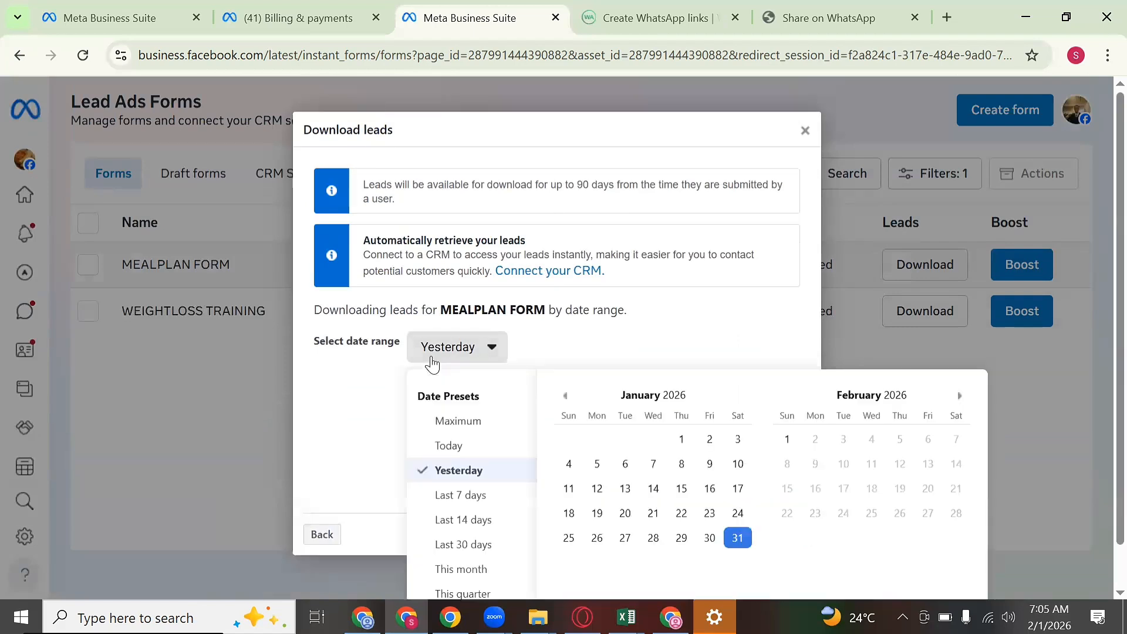
left_click(446, 422)
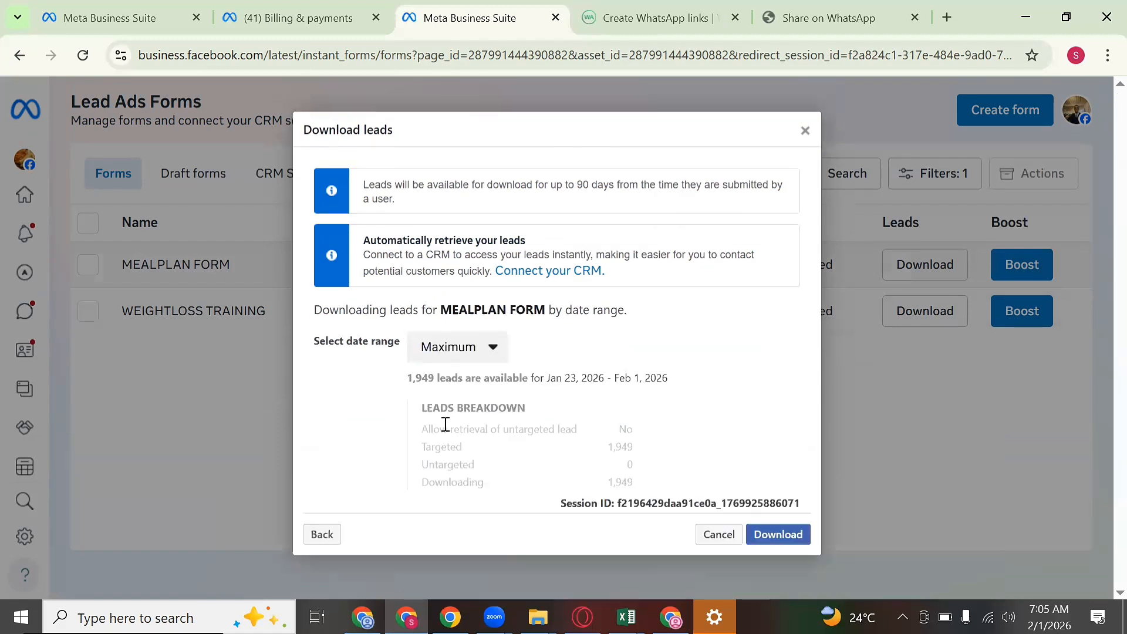
left_click_drag(407, 377, 587, 378)
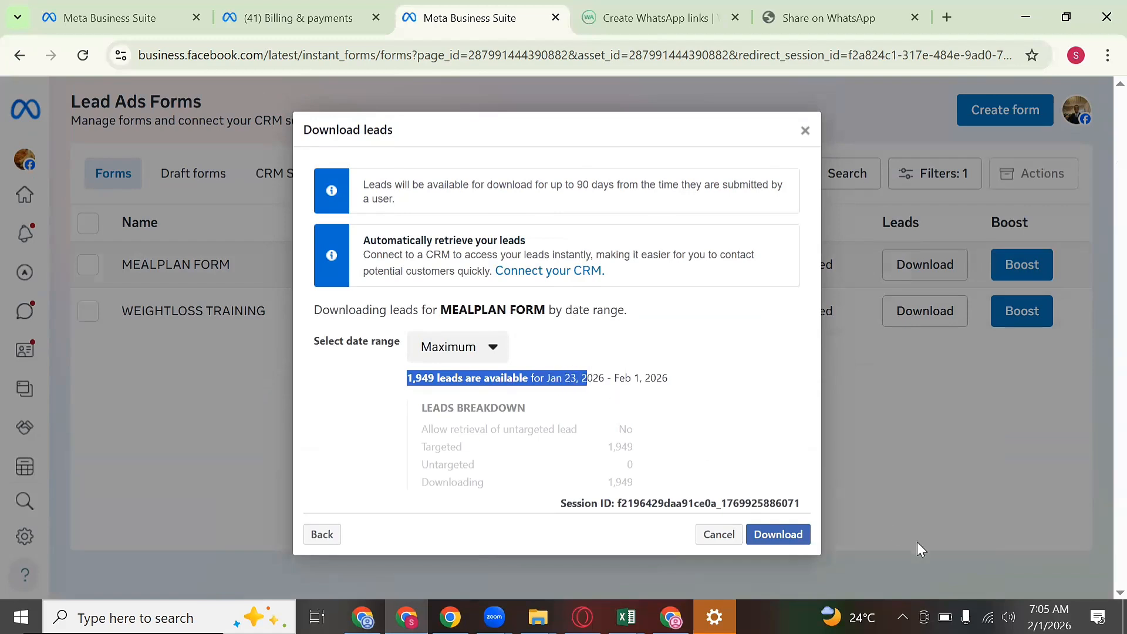
Step: Download the MEALPLAN FORM leads as a CSV file and check its download progress
left_click(779, 534)
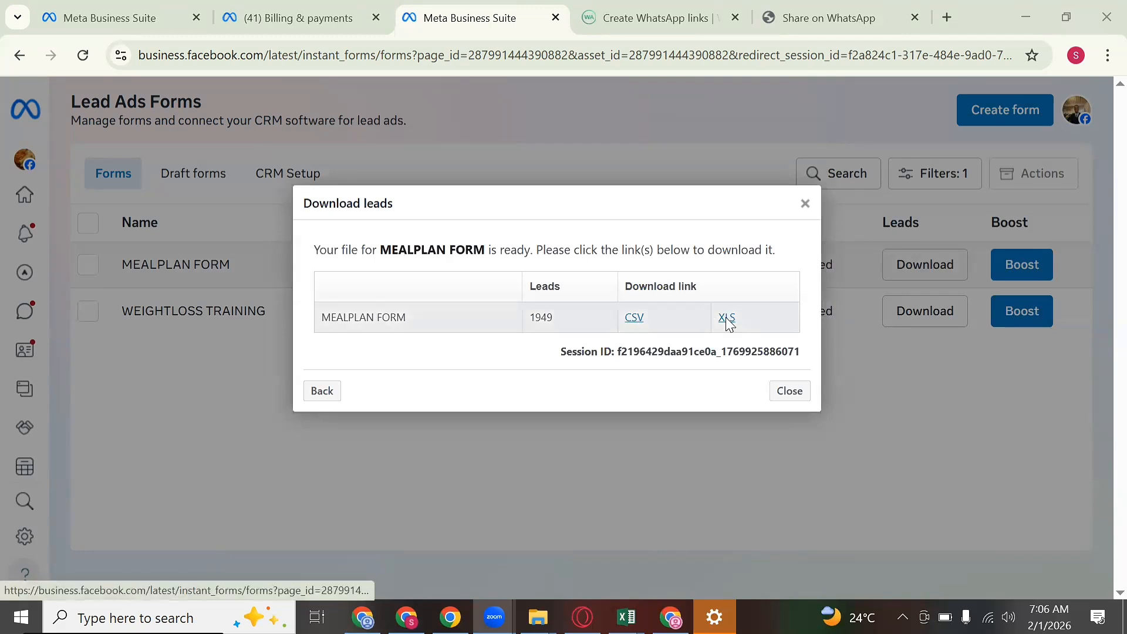
left_click(633, 318)
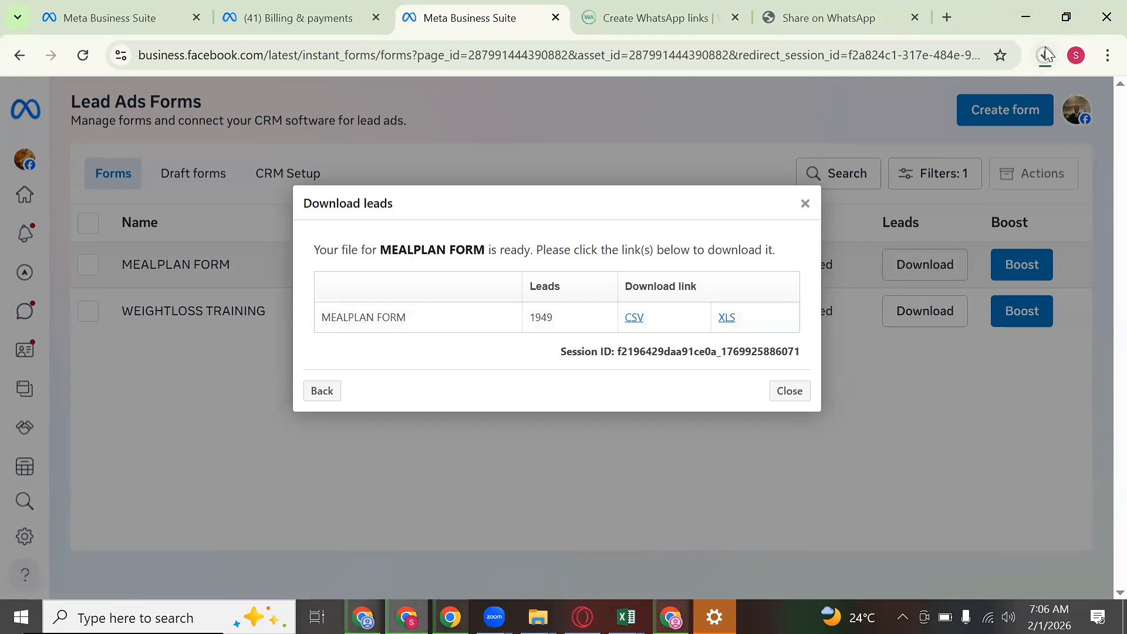
left_click(1044, 55)
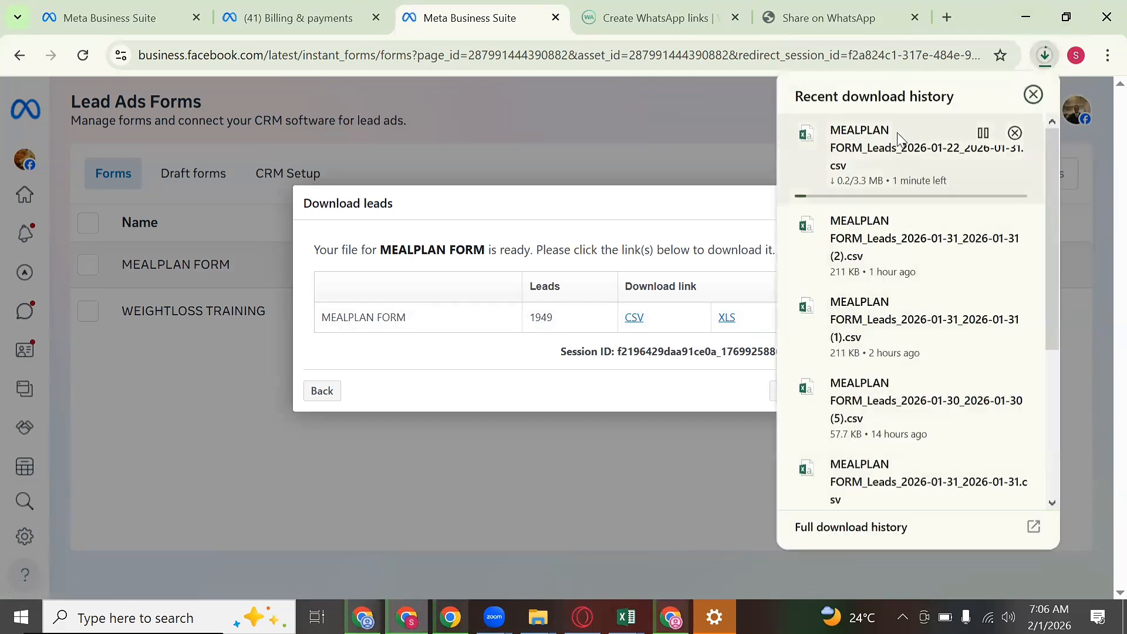